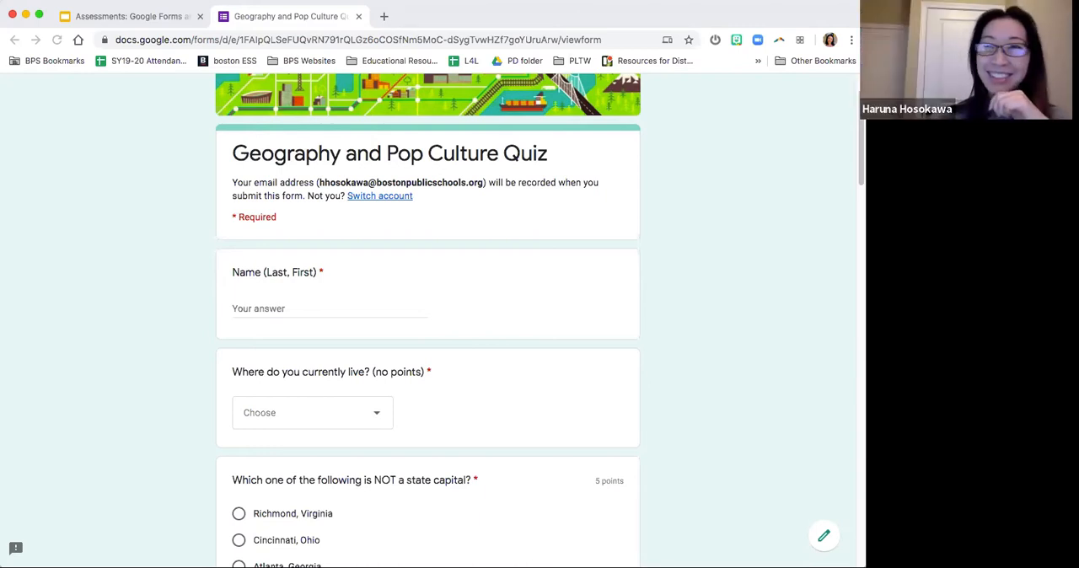
Step: Fill in the respondent's name in last, first order and choose "In the city of Boston or East" as the current residence
scroll(829, 262, "up", 2)
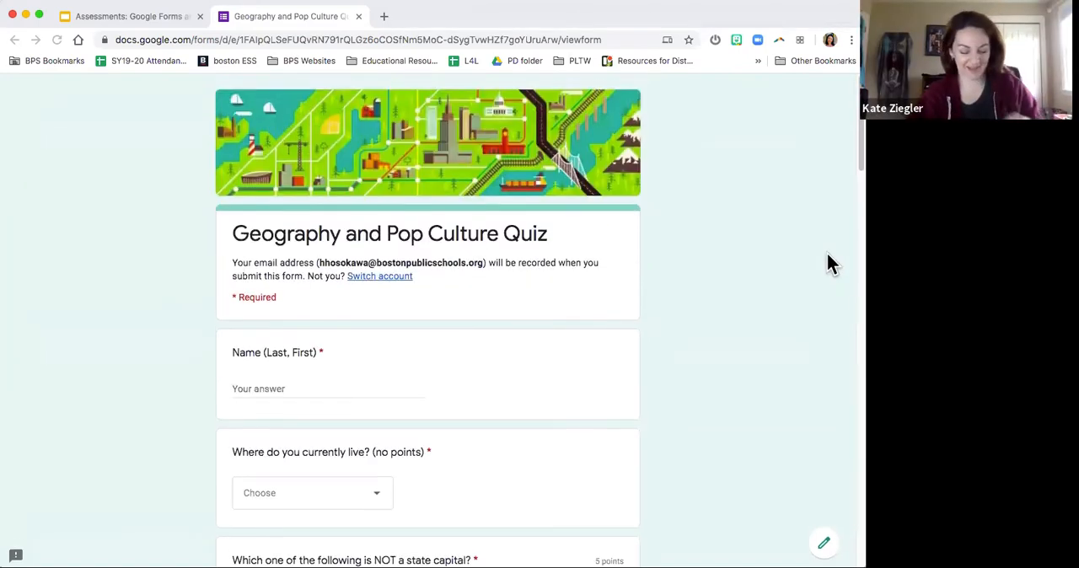
scroll(829, 262, "down", 4)
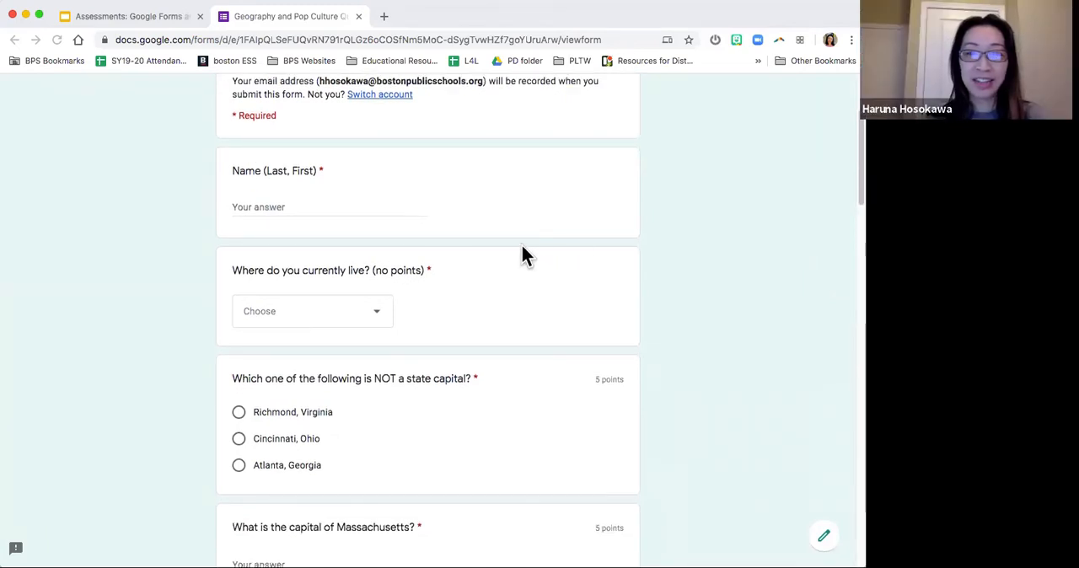
left_click(349, 208)
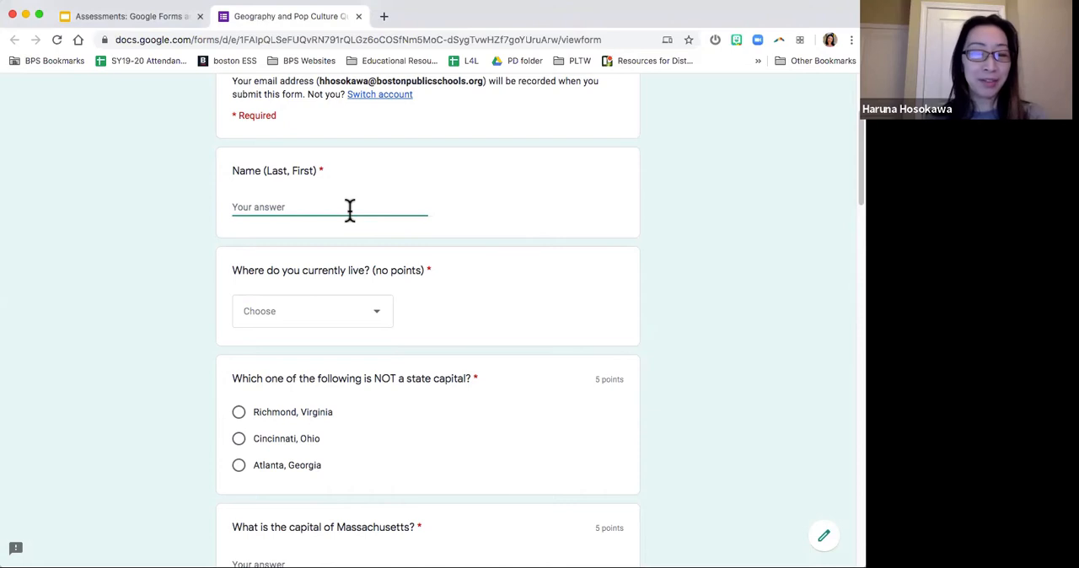
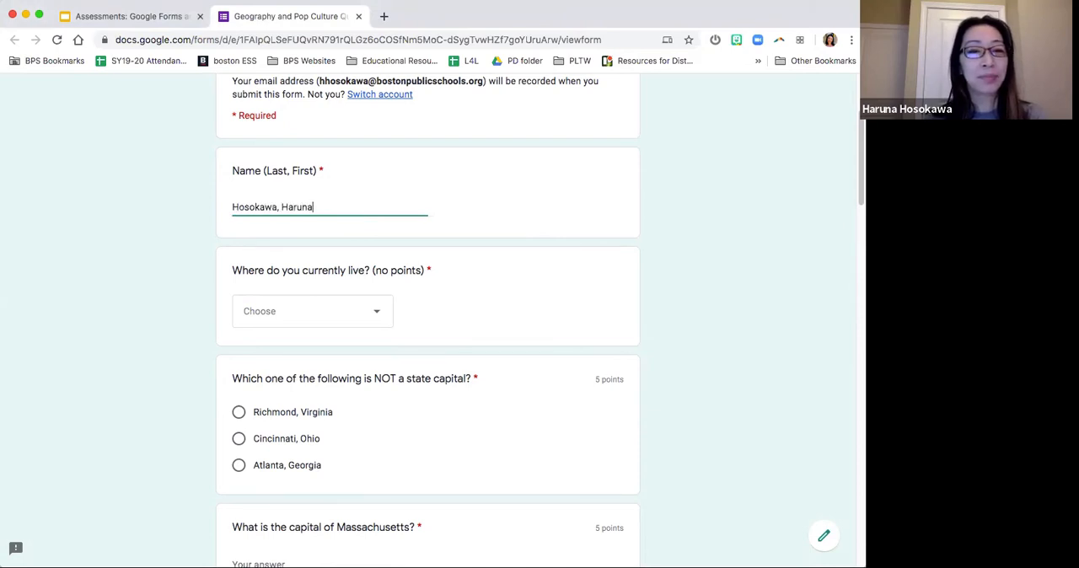
key("Tab")
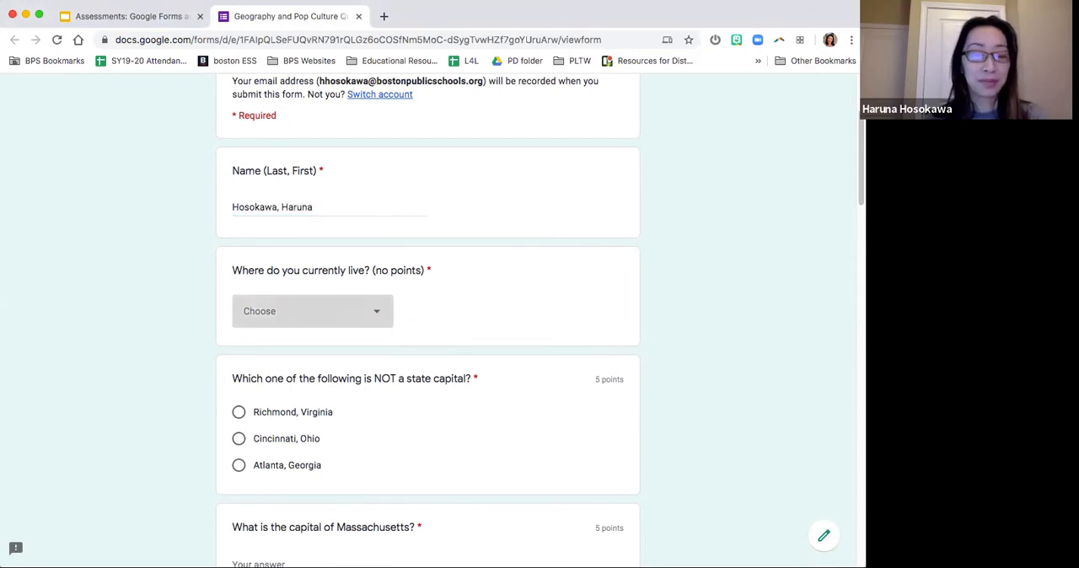
left_click(351, 310)
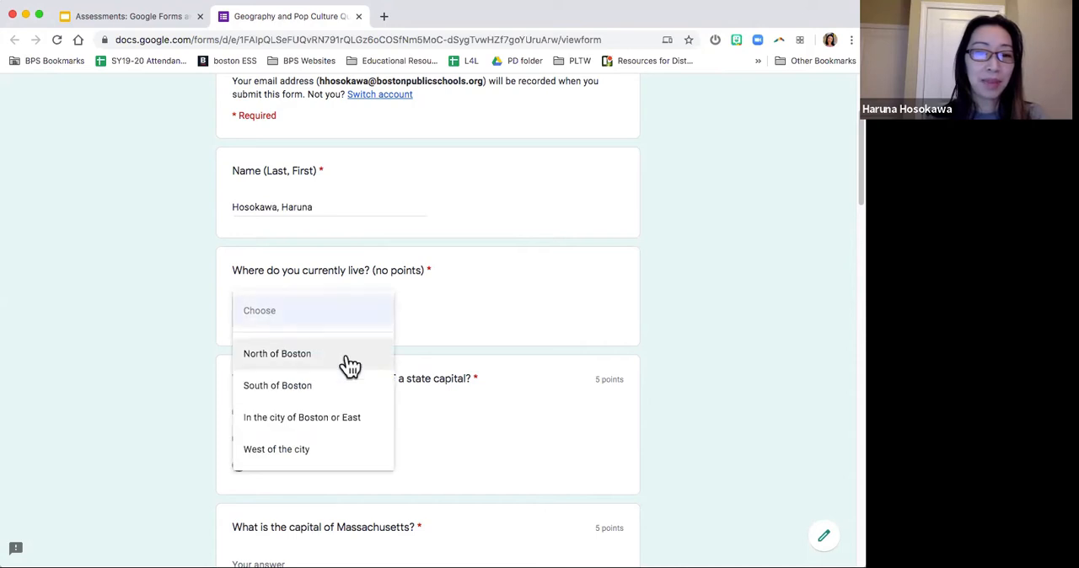
left_click(332, 420)
Step: Answer the non-capital question with "Cincinnati, Ohio" and enter "Boston" as the capital of Massachusetts
scroll(489, 357, "down", 5)
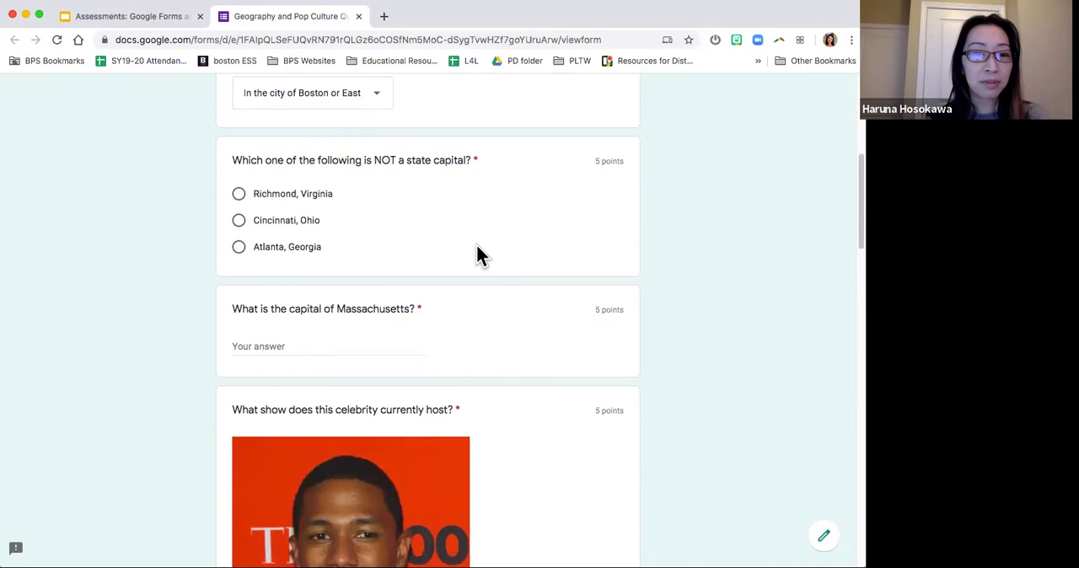
left_click(307, 224)
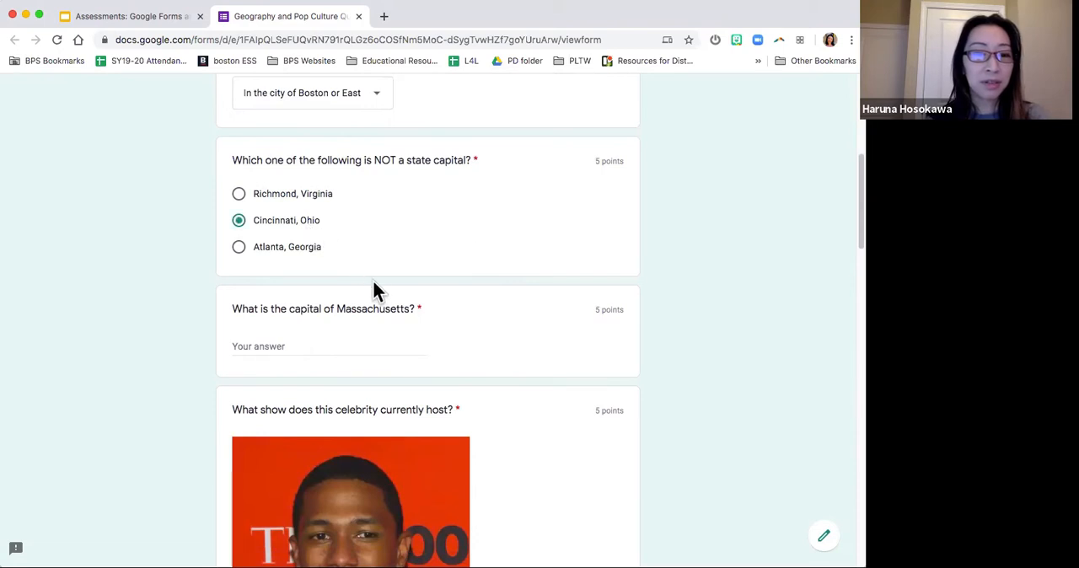
left_click(354, 341)
type("Boston")
Step: Choose Masked Singer as the celebrity's show, and match California to Sacramento, Colorado to Denver, Oregon to Salem and Texas to Austin
scroll(539, 321, "down", 8)
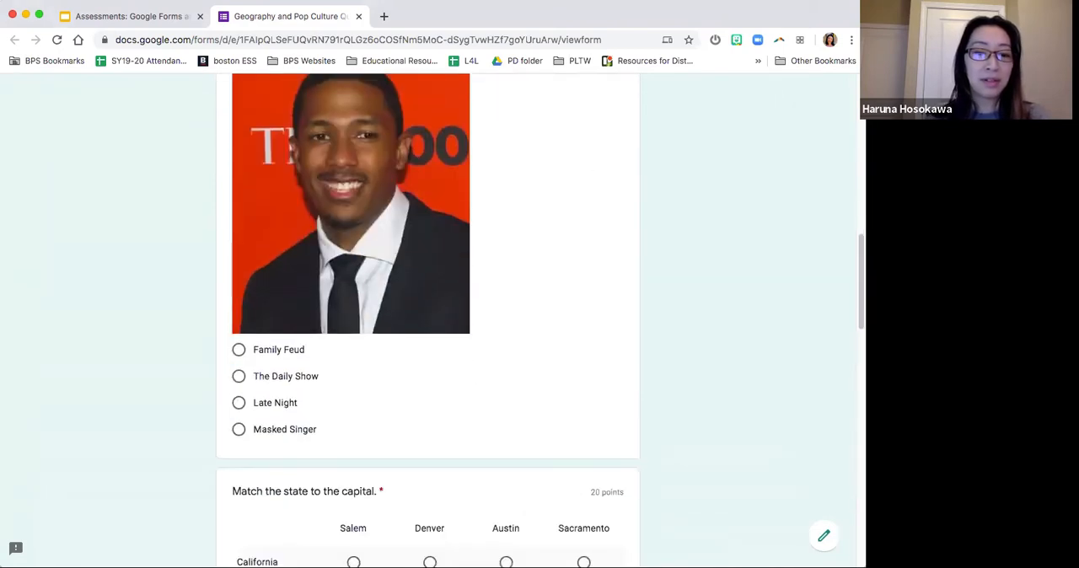
left_click(295, 427)
scroll(295, 426, "down", 8)
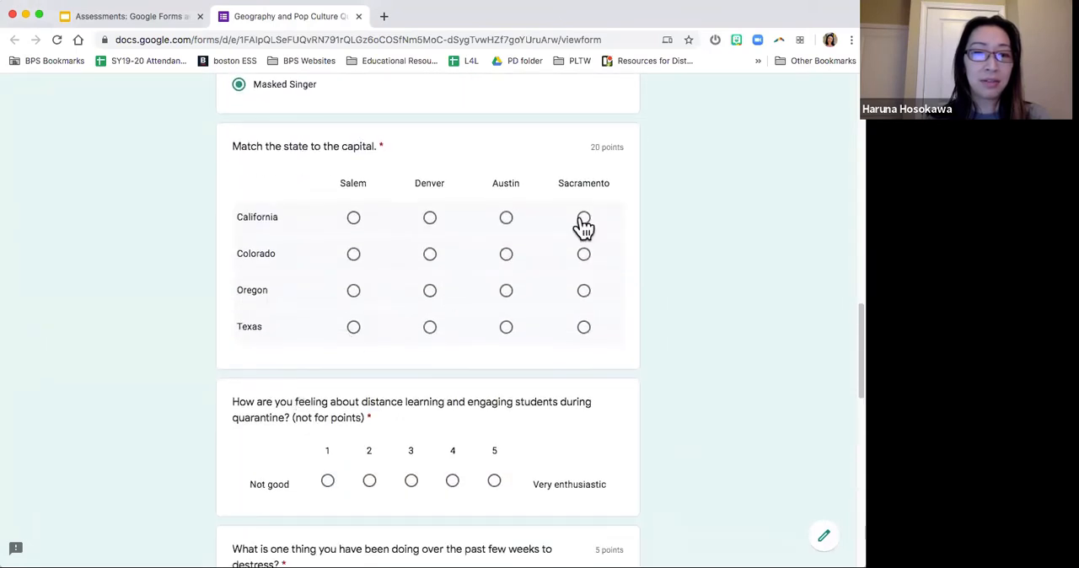
left_click(583, 219)
left_click(429, 255)
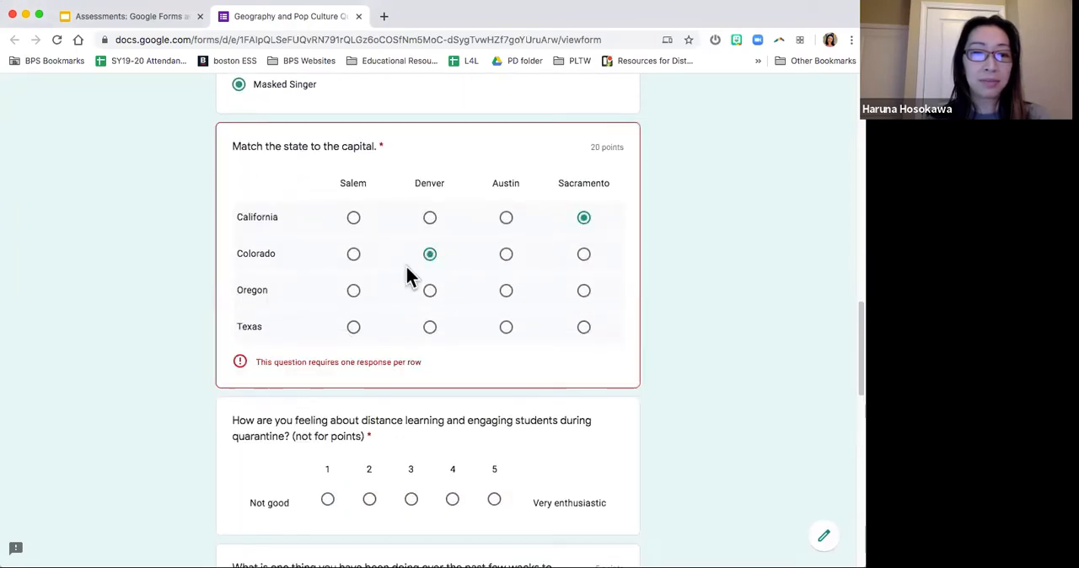
left_click(353, 293)
left_click(505, 329)
Step: Rate the feeling about distance learning as 4 and enter "cooking and baking" as the way to destress
scroll(509, 335, "down", 2)
scroll(508, 336, "down", 3)
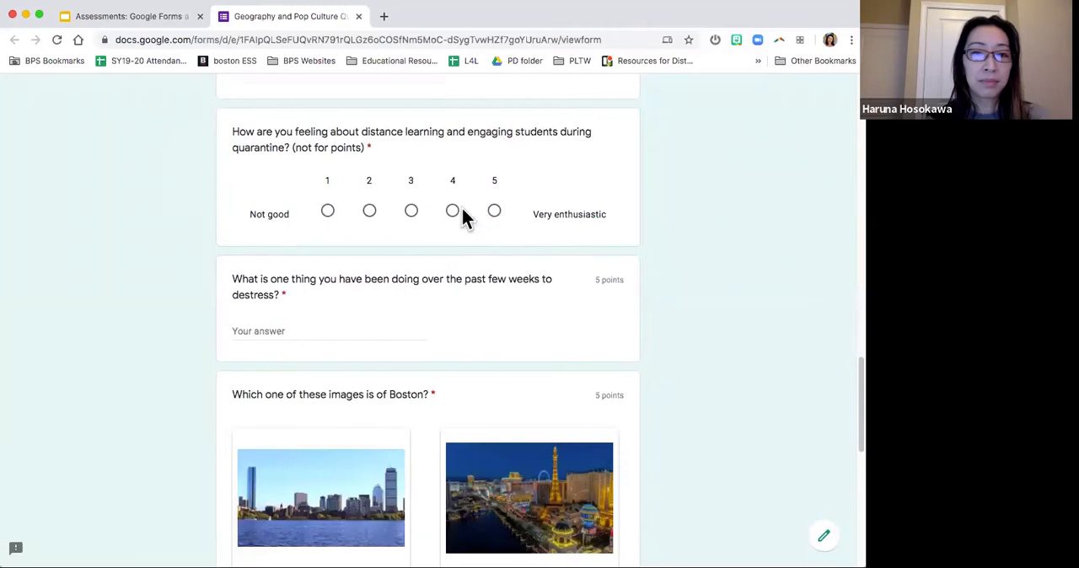
left_click(453, 210)
scroll(451, 213, "down", 2)
left_click(419, 211)
type("cookig")
key("BackSpace")
type("ng and baking")
Step: Select Option 1, the daytime skyline across the water, as the image of Boston
scroll(567, 213, "down", 5)
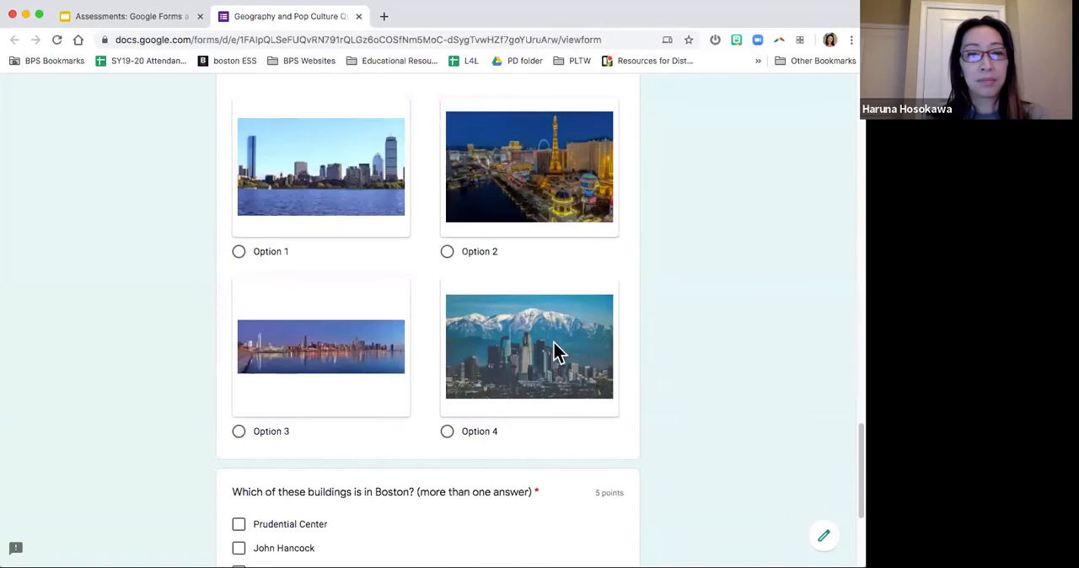
scroll(649, 283, "up", 2)
scroll(649, 283, "down", 3)
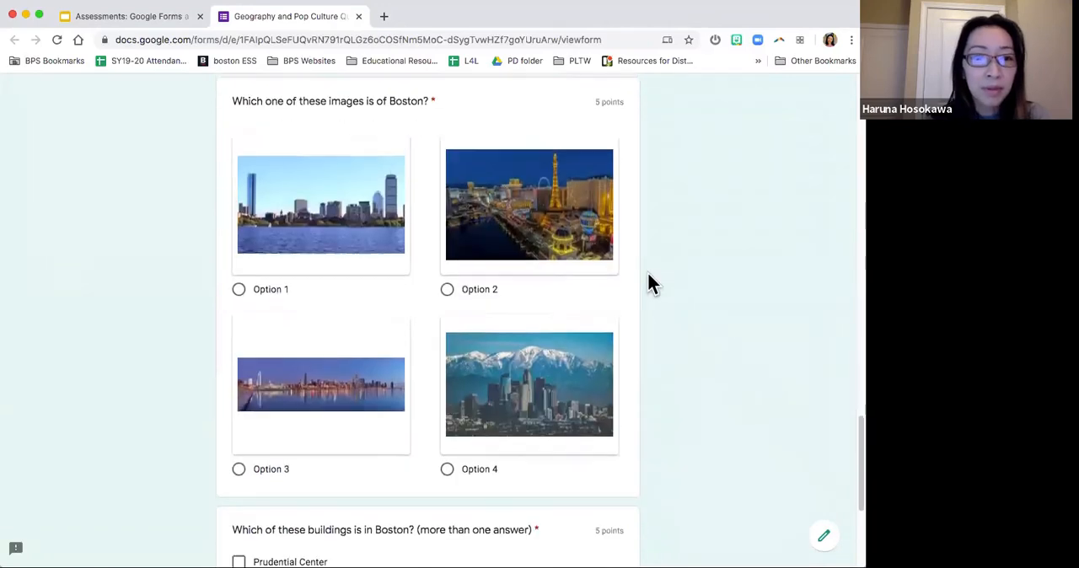
left_click(271, 224)
Step: Mark Prudential Center and John Hancock as the buildings in Boston and submit the quiz
scroll(274, 225, "down", 5)
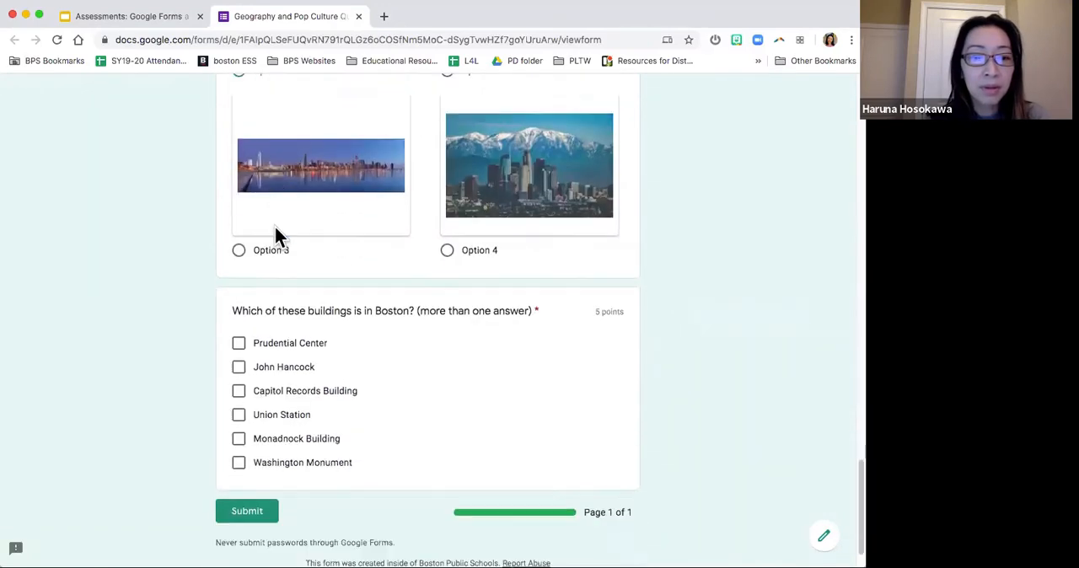
left_click(305, 291)
left_click(297, 314)
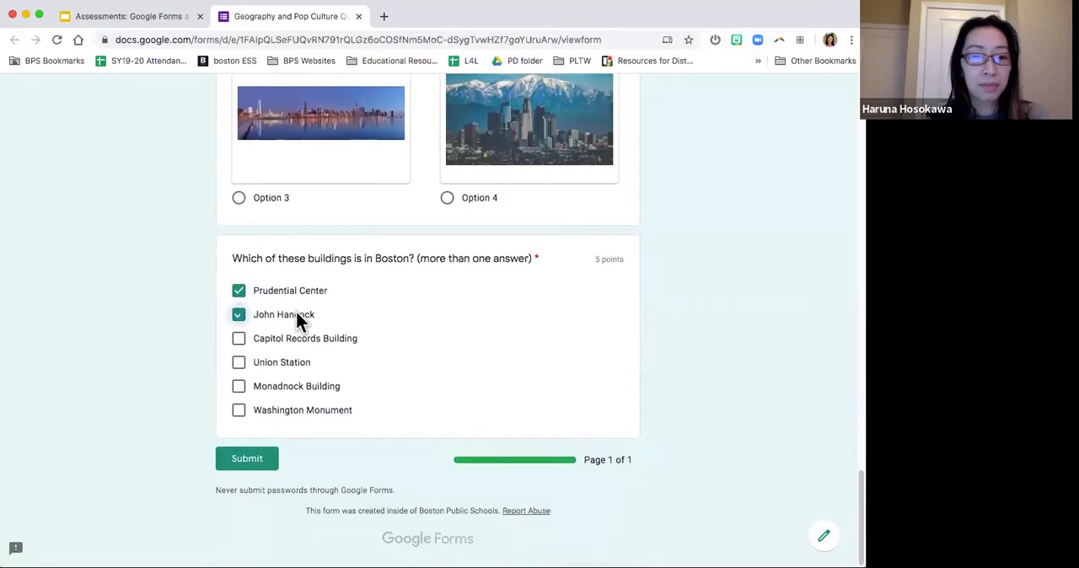
left_click(256, 463)
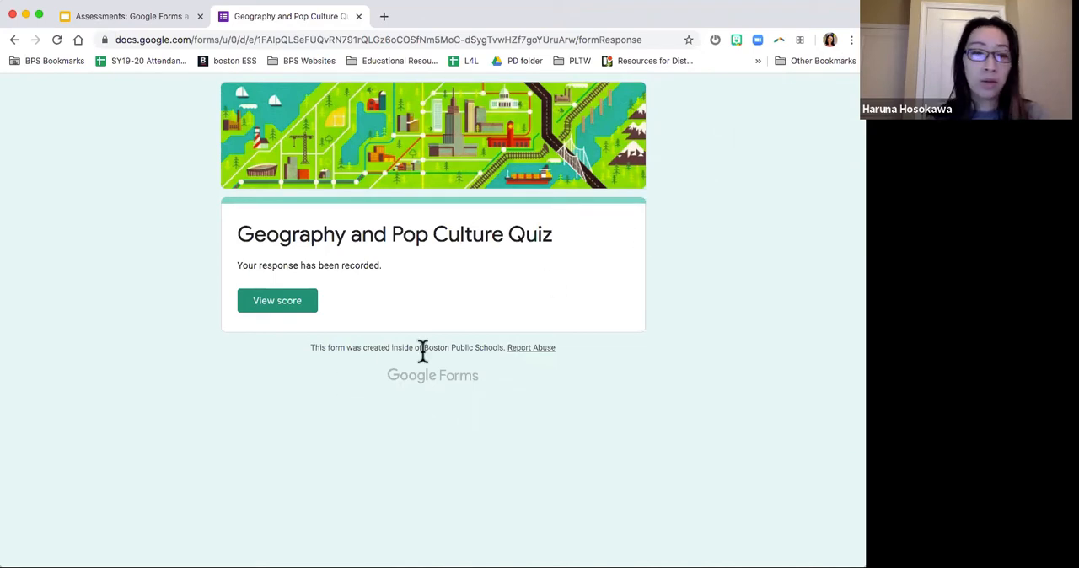
Step: View the quiz score, examine the total points and the grading of each answer, and close the results page
left_click(300, 310)
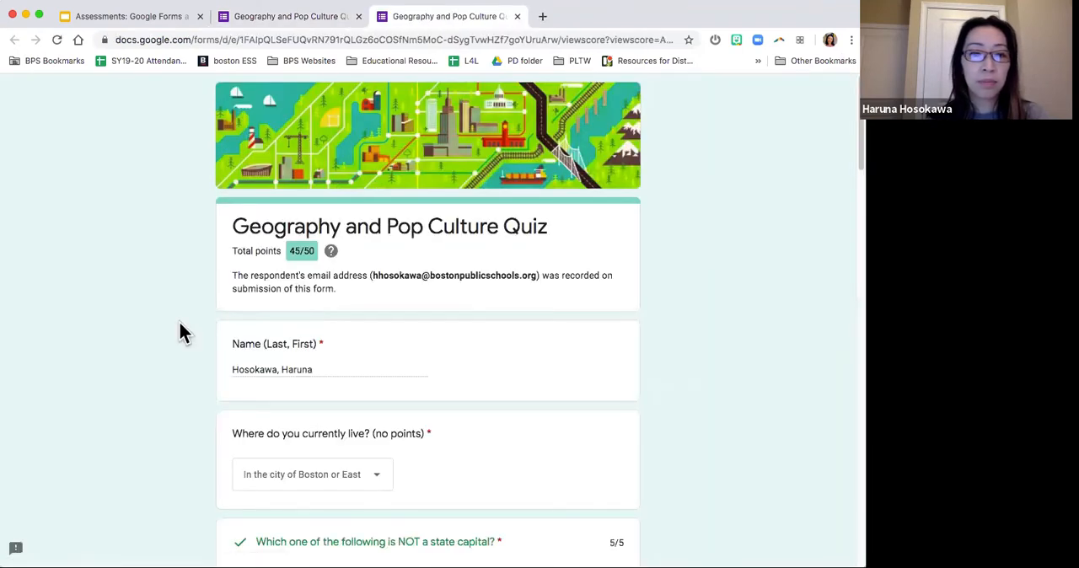
scroll(181, 331, "down", 5)
scroll(180, 324, "down", 5)
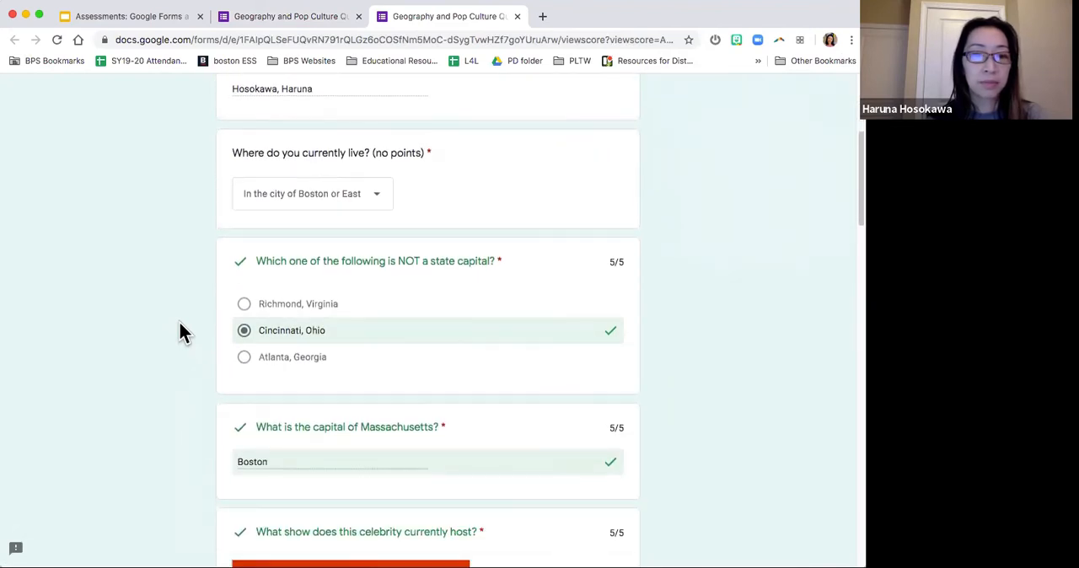
scroll(179, 323, "down", 20)
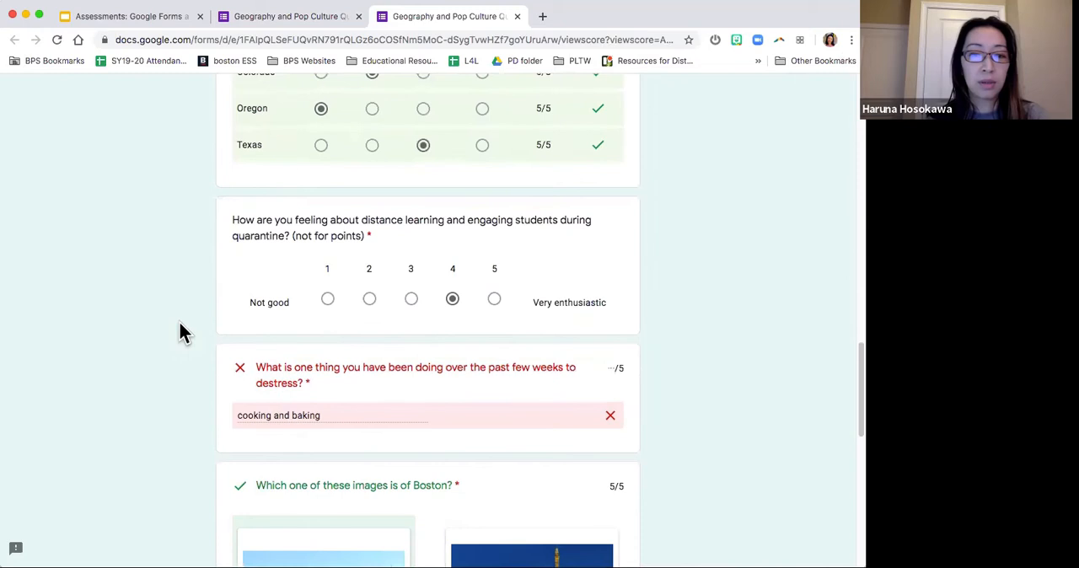
scroll(179, 323, "down", 5)
scroll(179, 333, "down", 1)
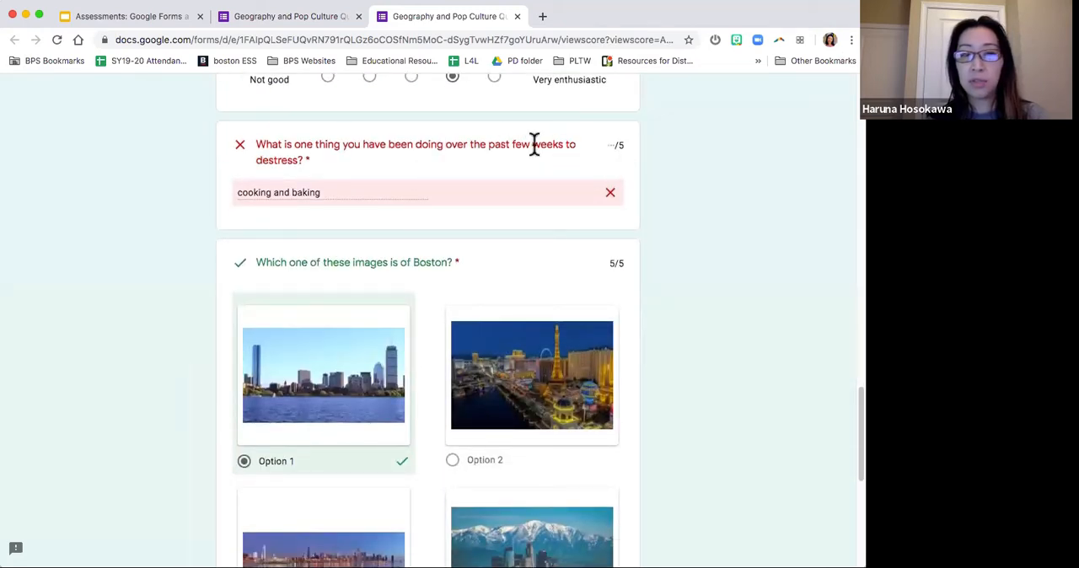
scroll(638, 189, "up", 15)
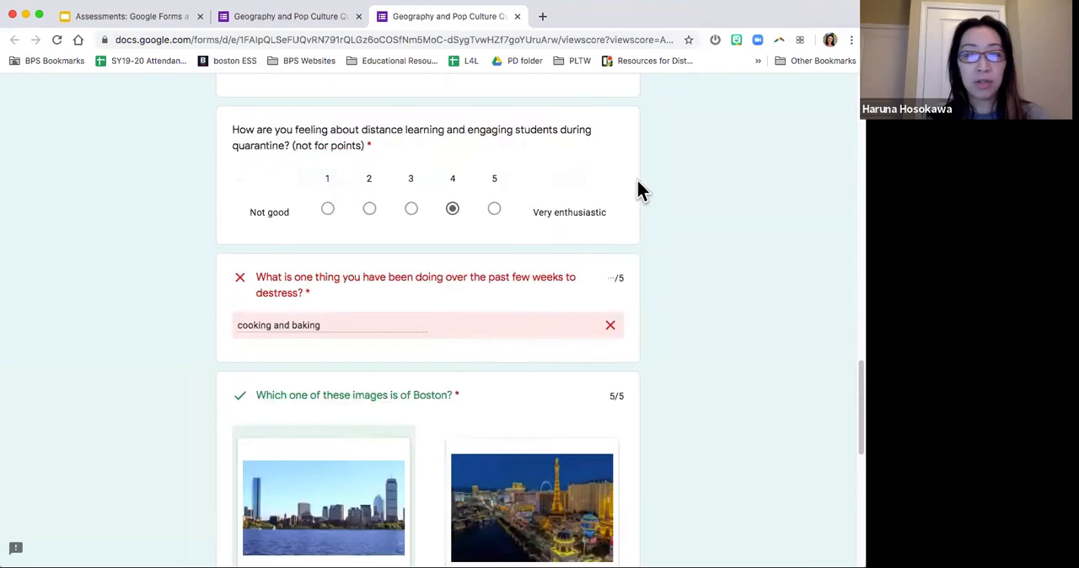
scroll(638, 189, "up", 2)
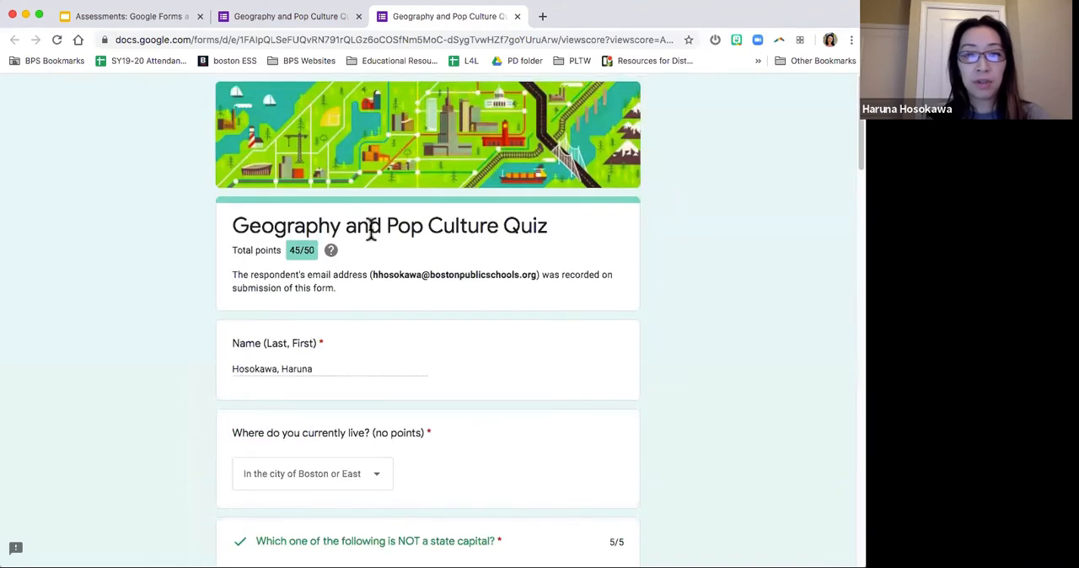
scroll(104, 348, "down", 10)
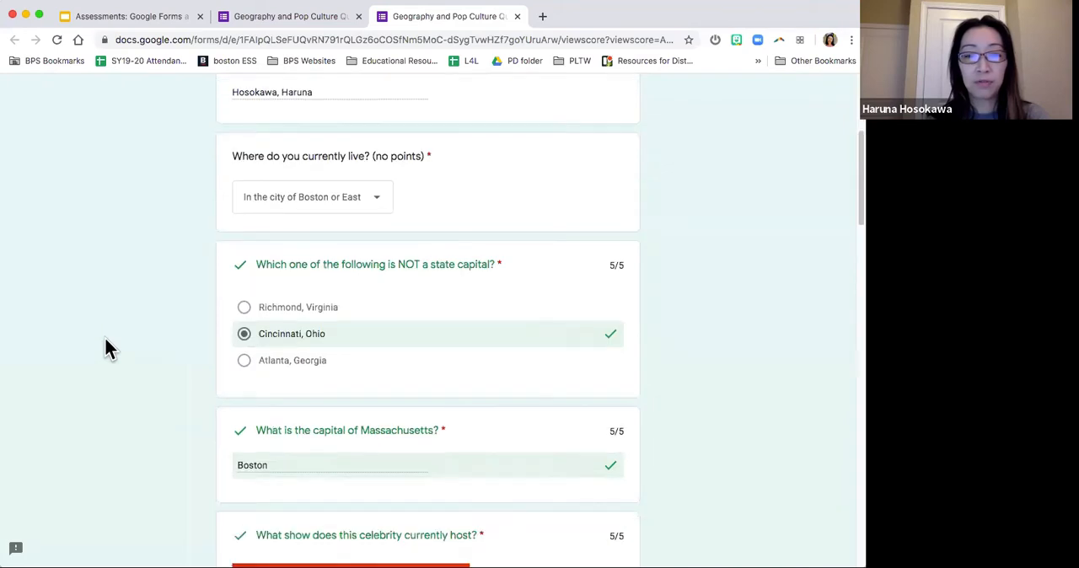
scroll(106, 341, "down", 10)
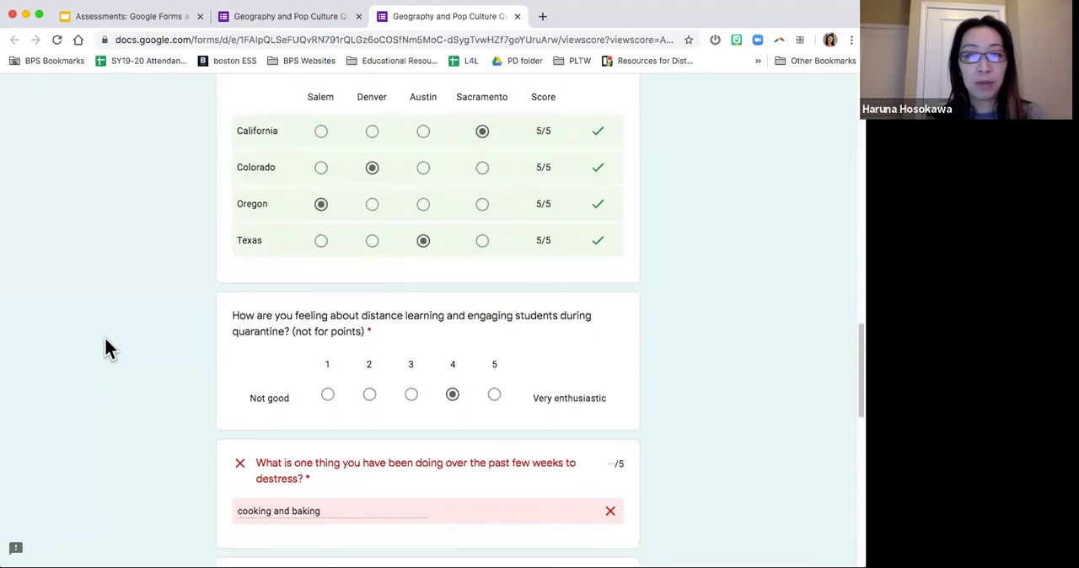
scroll(104, 347, "down", 5)
scroll(105, 347, "up", 4)
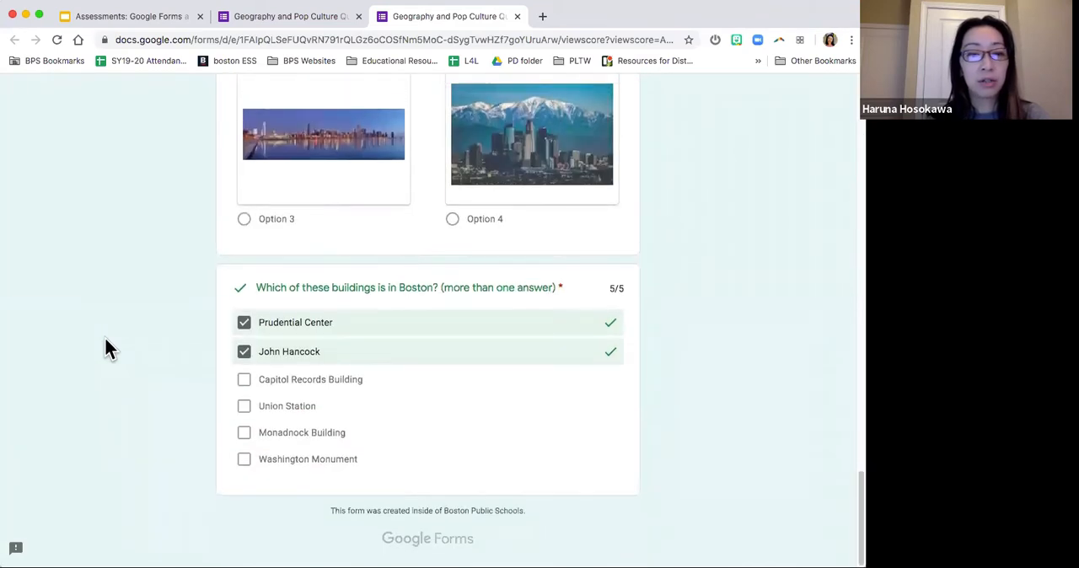
left_click(517, 17)
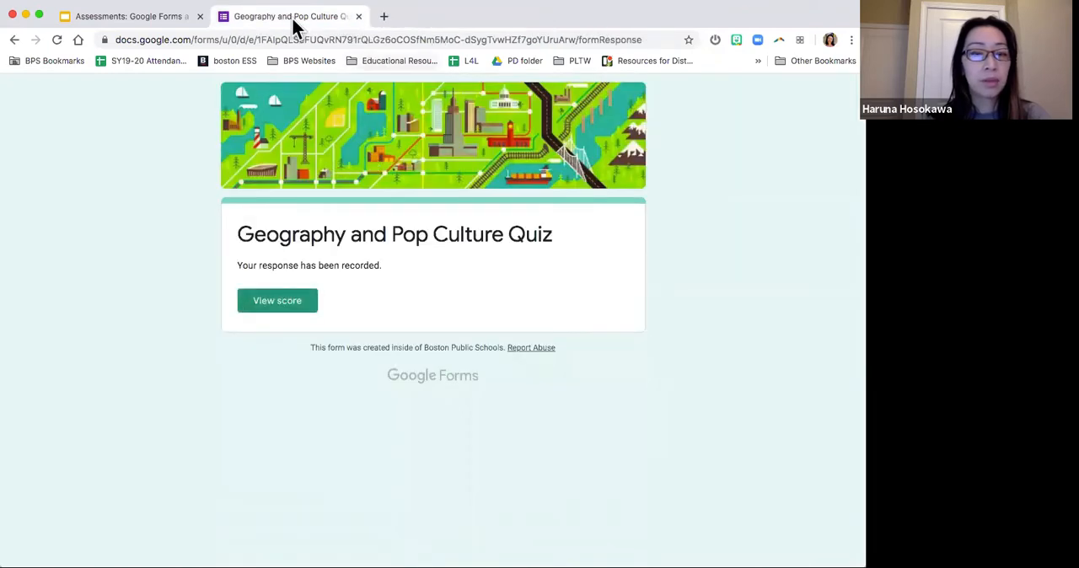
Step: Return to the Google Forms slide, follow its Sample Quiz link, and open the quiz form for editing
left_click(173, 25)
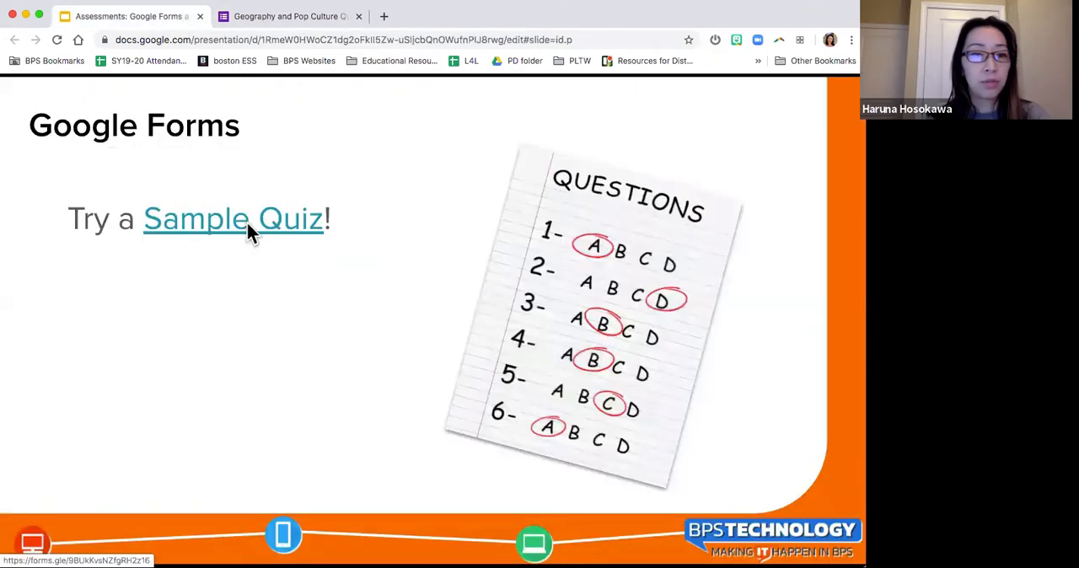
left_click(250, 229)
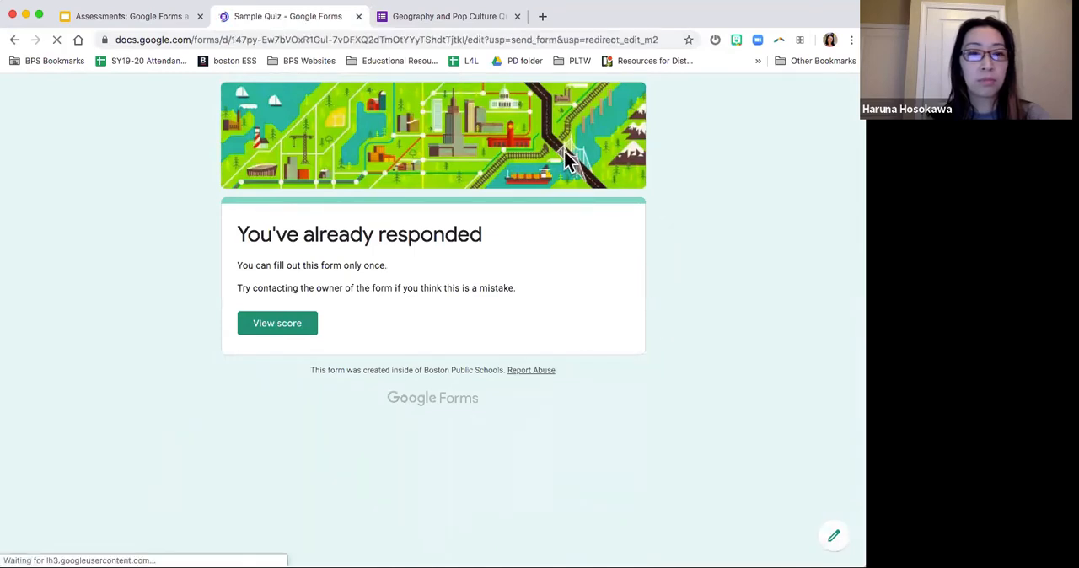
scroll(79, 289, "down", 2)
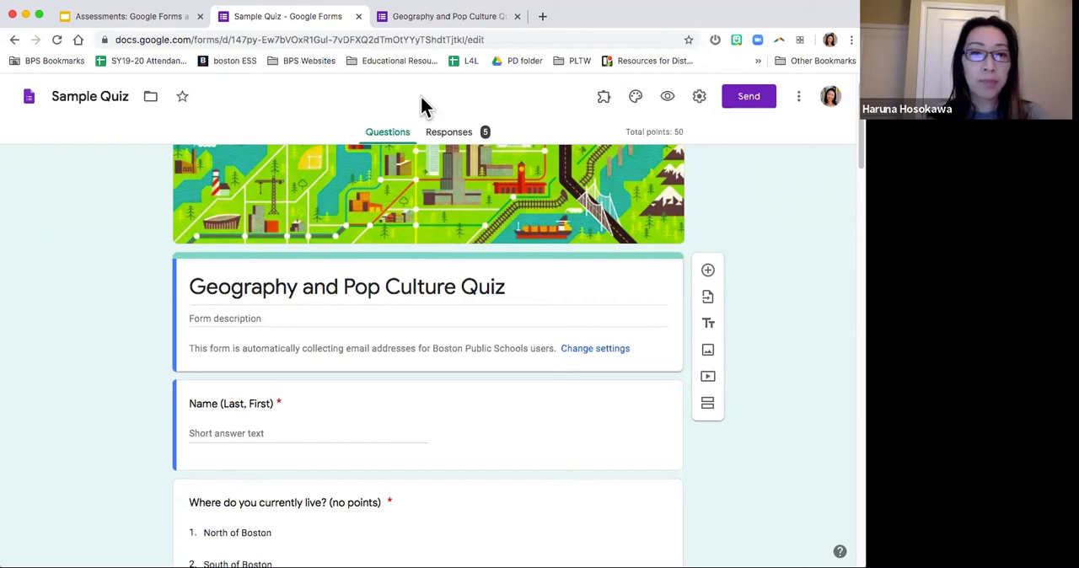
Step: Go back to the submitted quiz's response page and open the Sample Quiz editor from there to show its questions
left_click(433, 20)
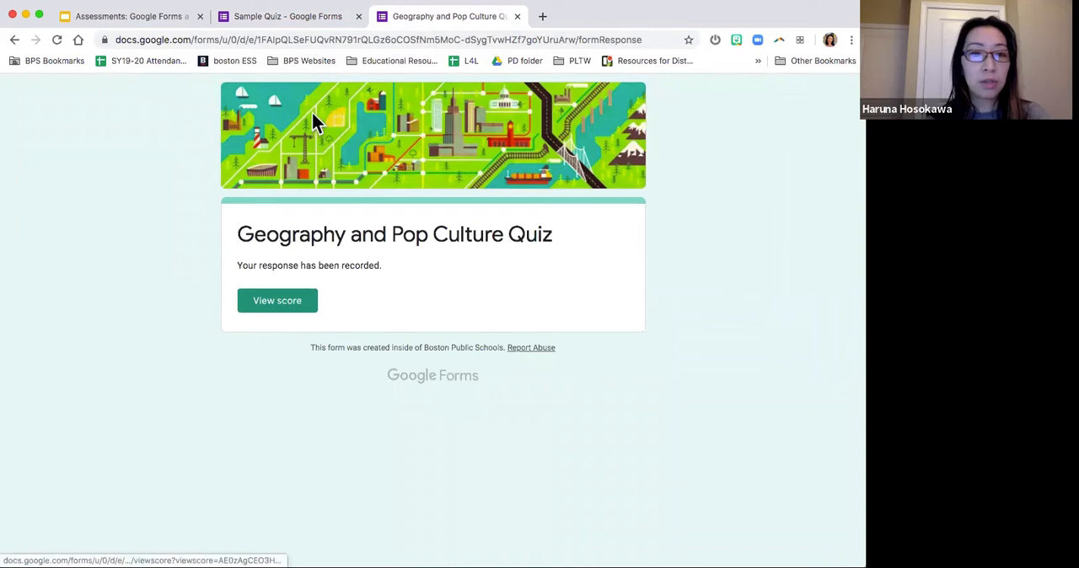
left_click(126, 234)
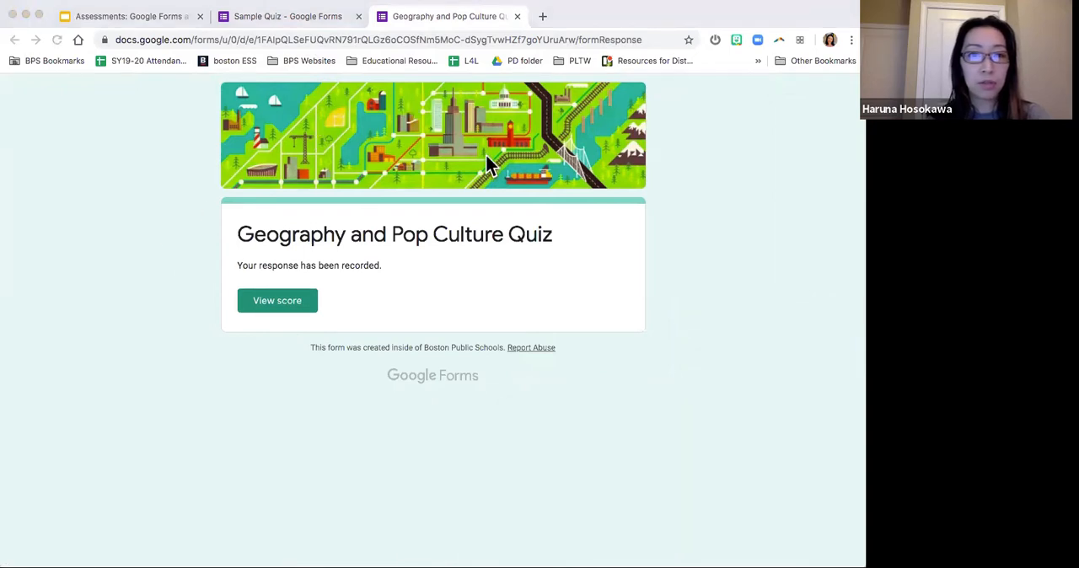
left_click(530, 135)
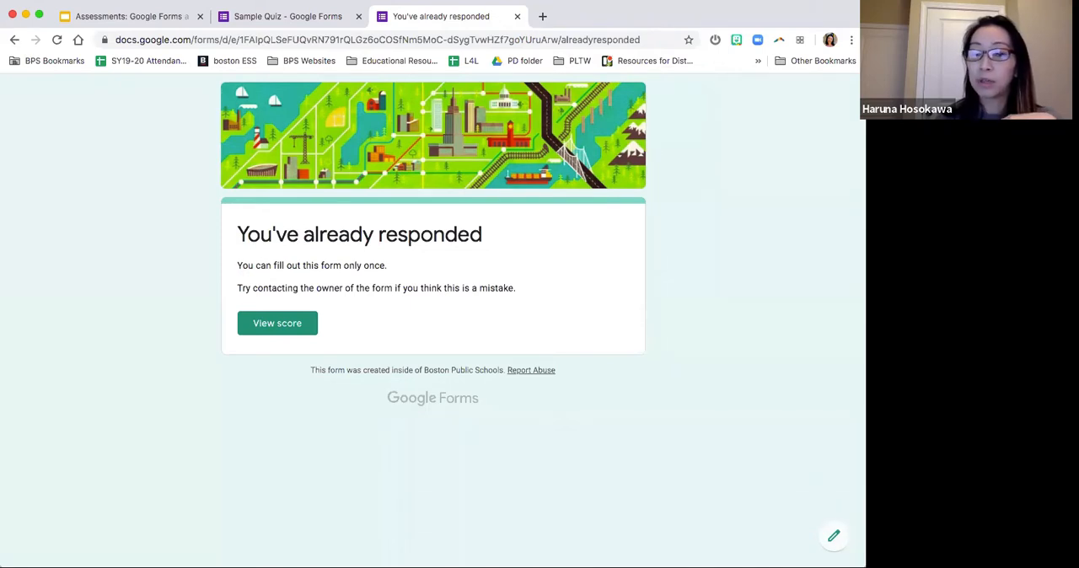
left_click(834, 536)
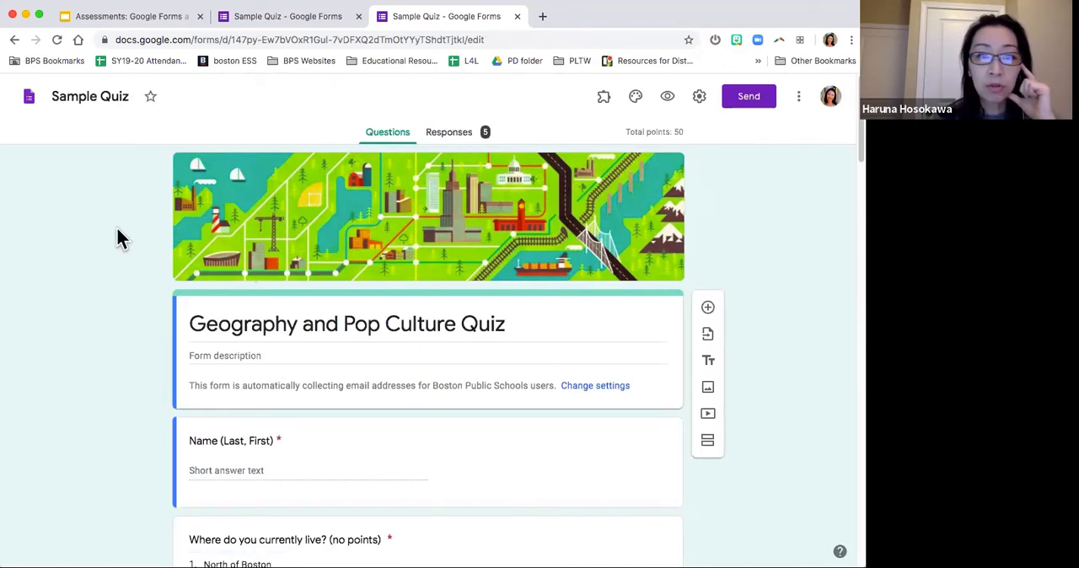
scroll(116, 227, "down", 3)
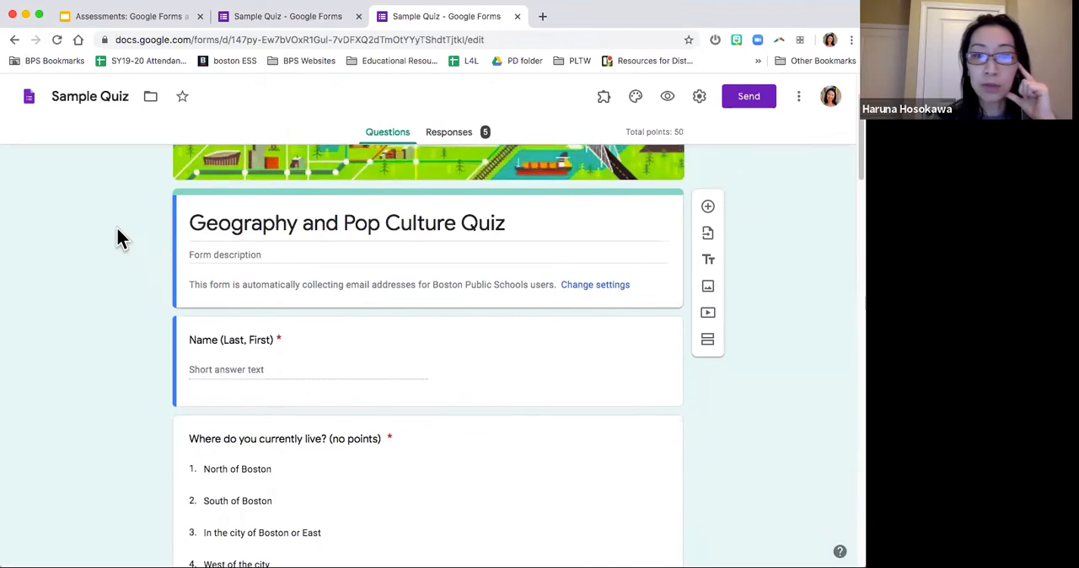
Step: Open the collected responses of the Sample Quiz from its question editor
scroll(116, 227, "up", 3)
scroll(138, 308, "down", 1)
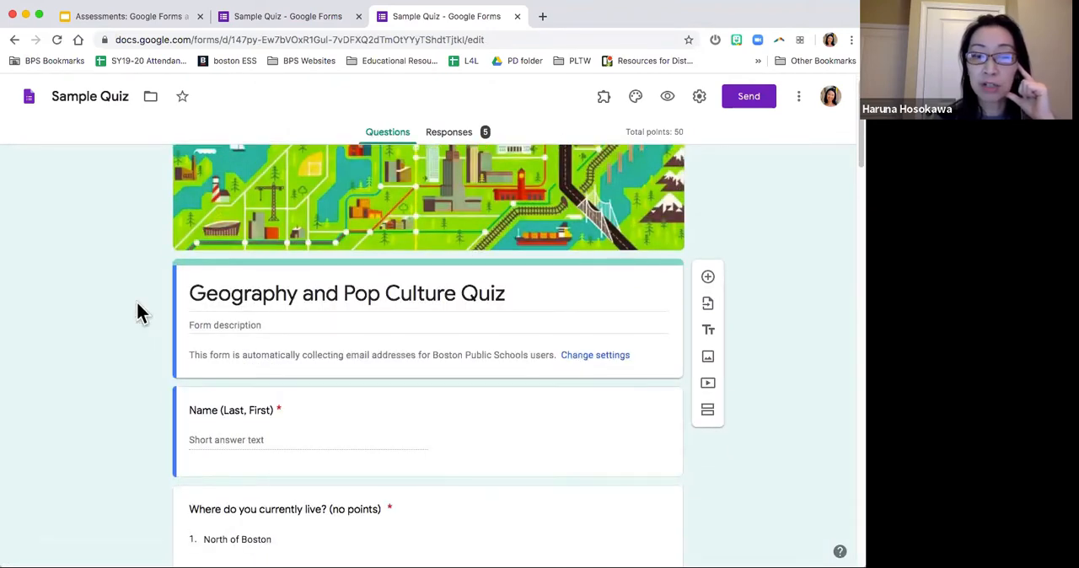
scroll(137, 308, "down", 5)
scroll(137, 309, "up", 5)
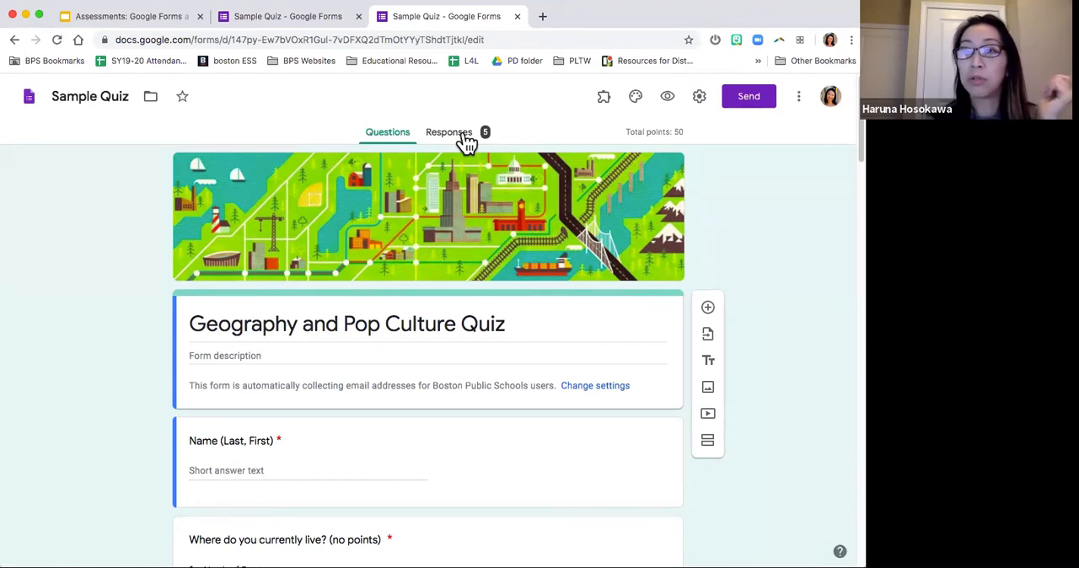
left_click(466, 139)
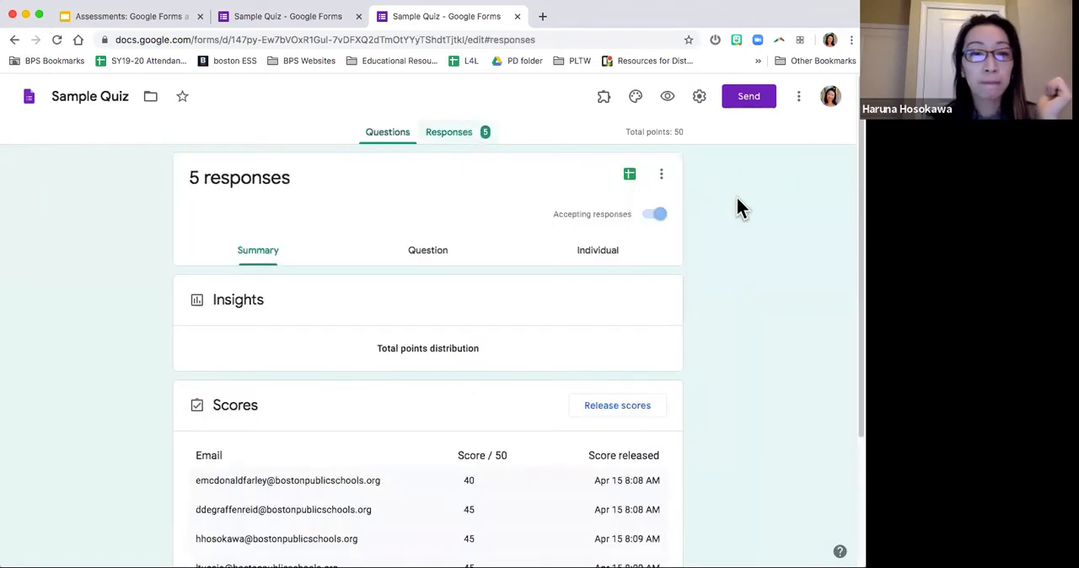
Step: Examine the Insights section of the response summary, including the average, median, range and the bars of the total points distribution
scroll(756, 236, "down", 2)
scroll(756, 236, "up", 2)
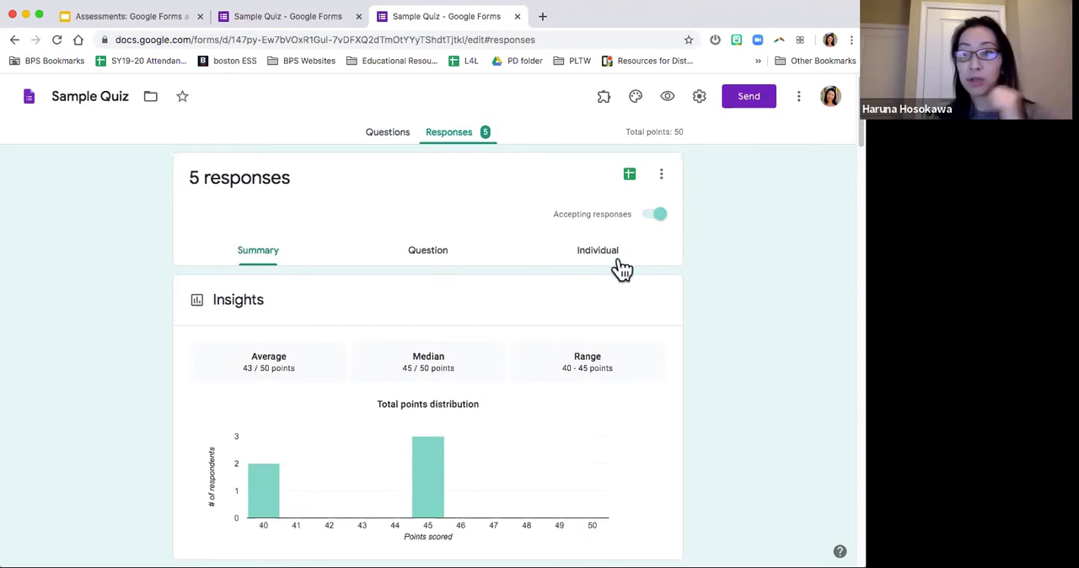
scroll(474, 261, "down", 1)
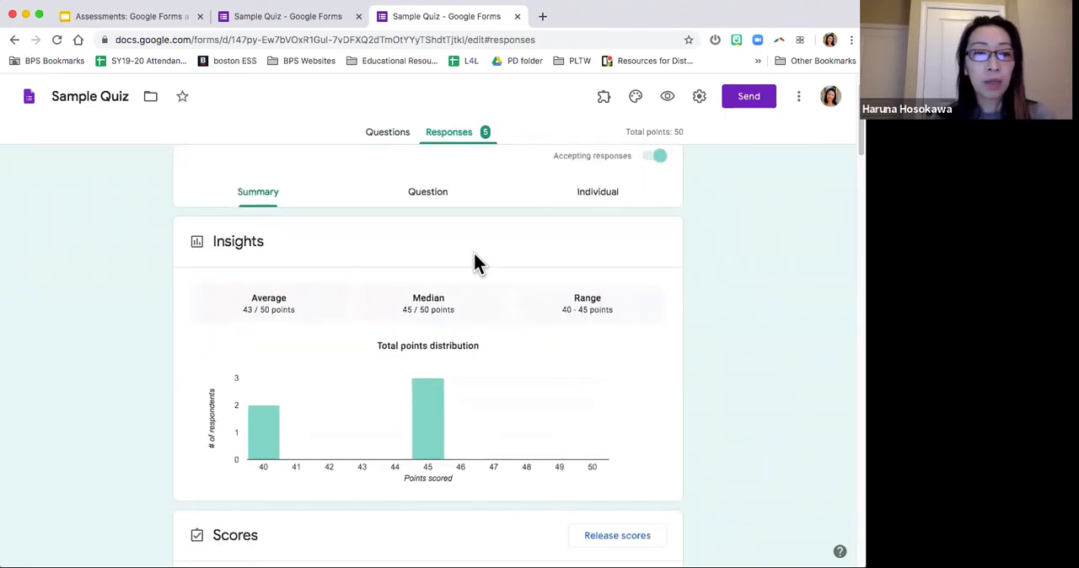
scroll(160, 277, "up", 1)
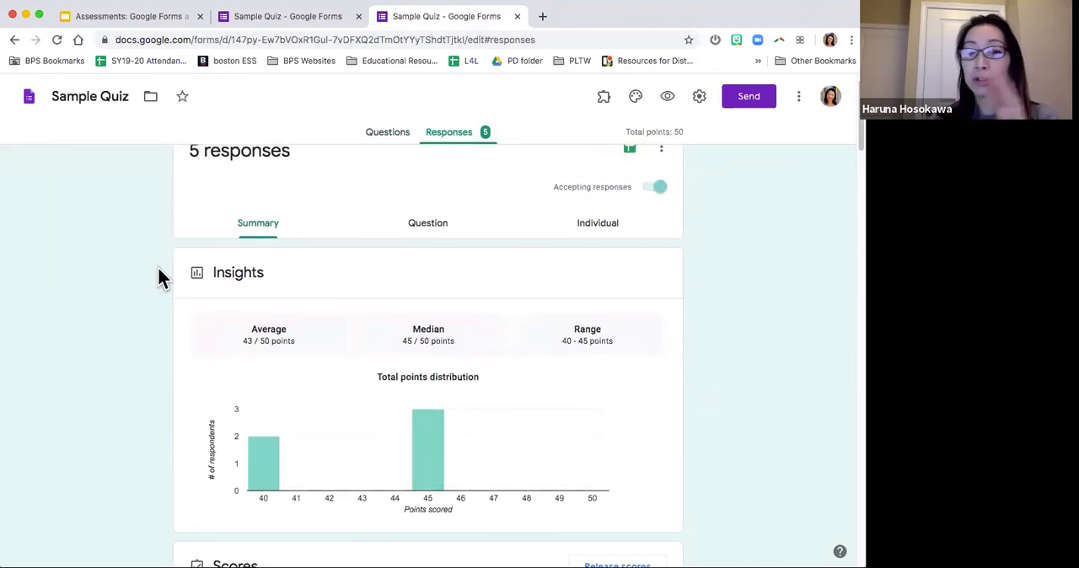
scroll(159, 270, "down", 1)
scroll(158, 269, "up", 1)
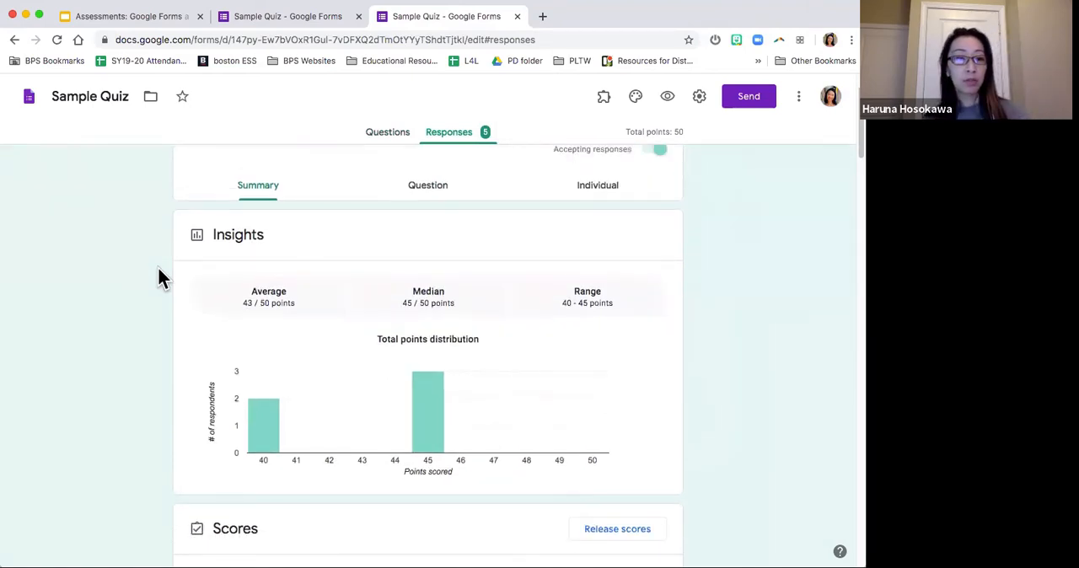
scroll(107, 290, "down", 3)
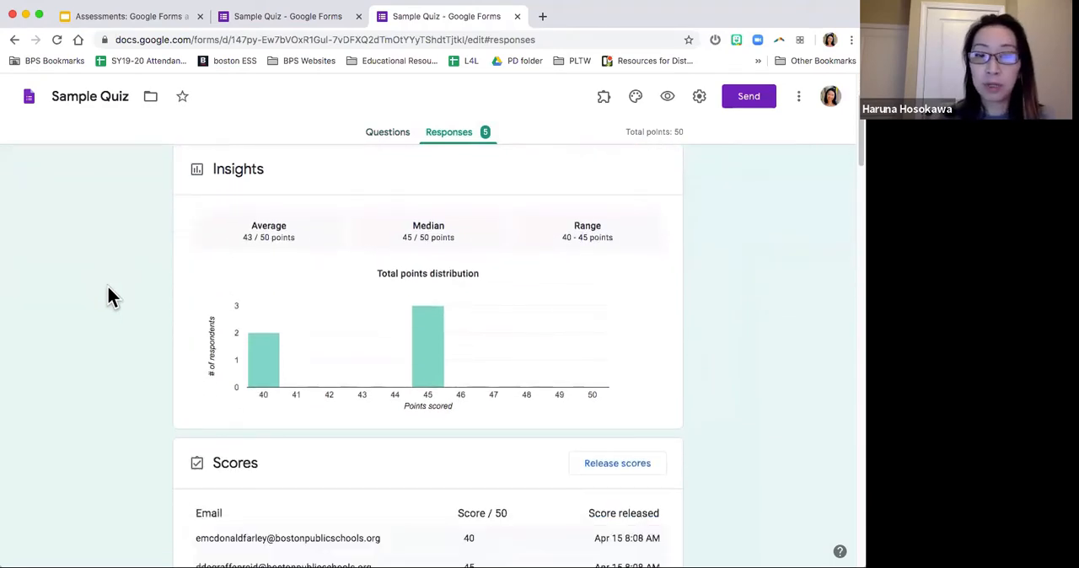
mouse_move(440, 383)
mouse_move(263, 376)
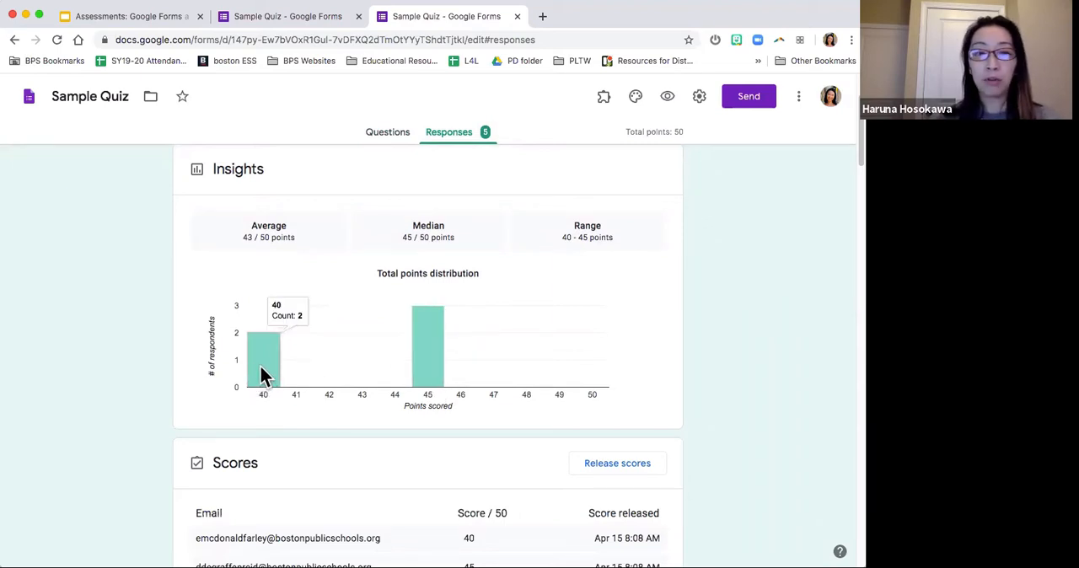
Step: Review the list of respondents' scores and the answer charts for current residence, the non-capital city and the capital of Massachusetts
scroll(261, 375, "down", 5)
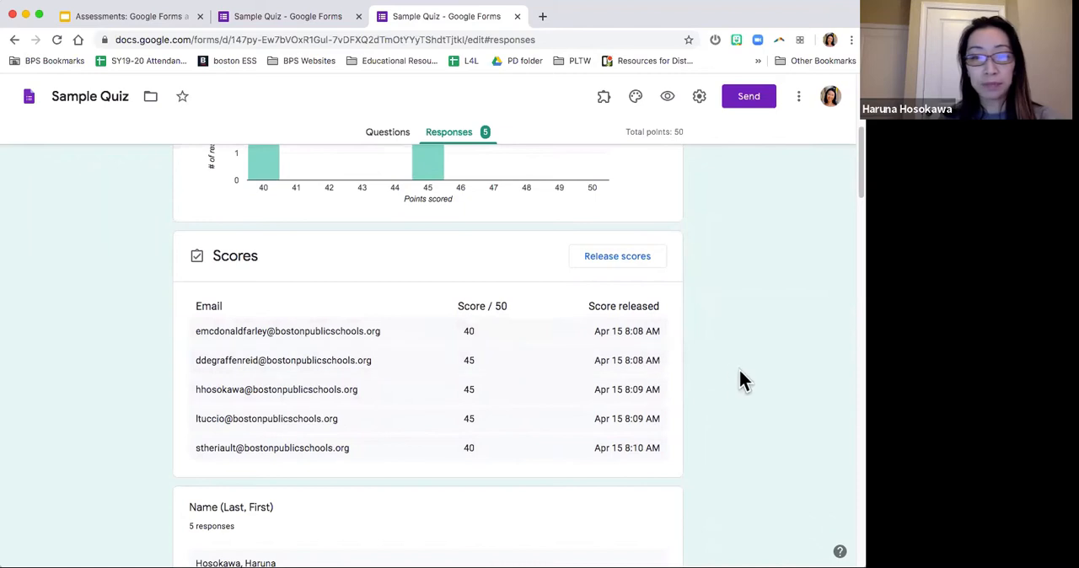
scroll(730, 380, "down", 9)
scroll(729, 372, "down", 5)
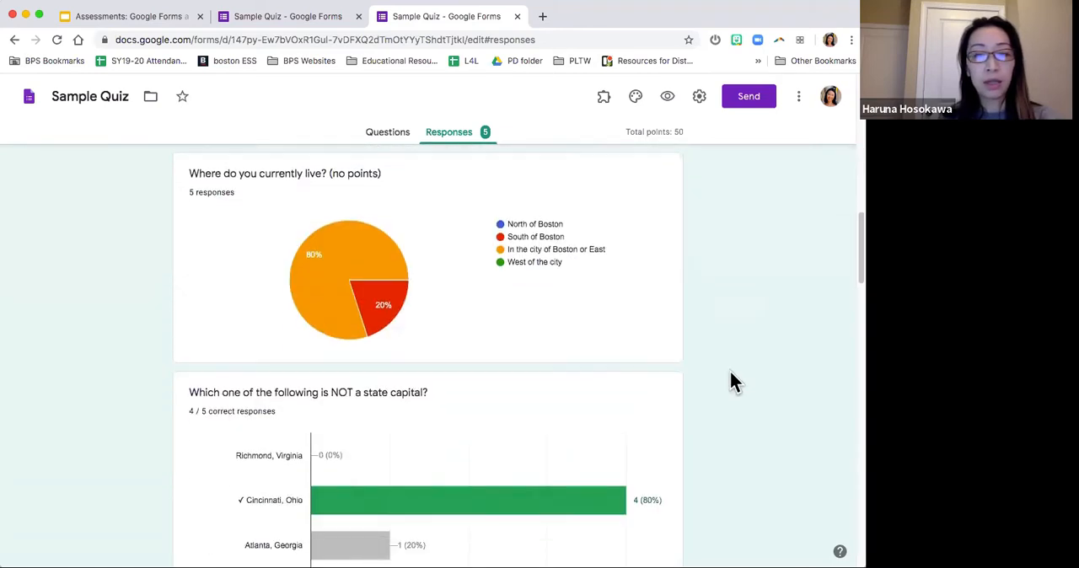
scroll(730, 372, "down", 3)
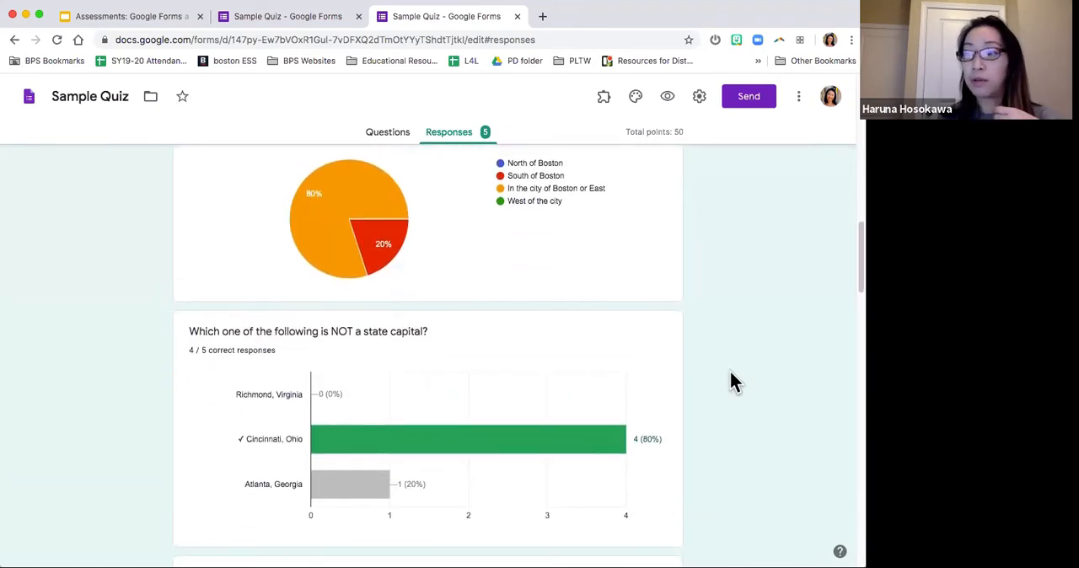
scroll(729, 380, "up", 5)
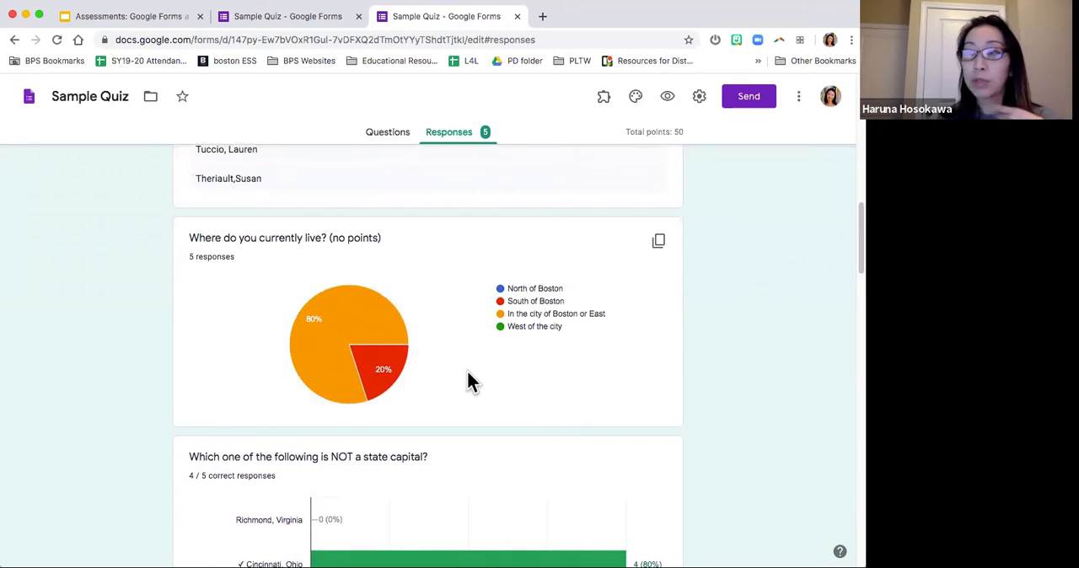
scroll(434, 339, "down", 1)
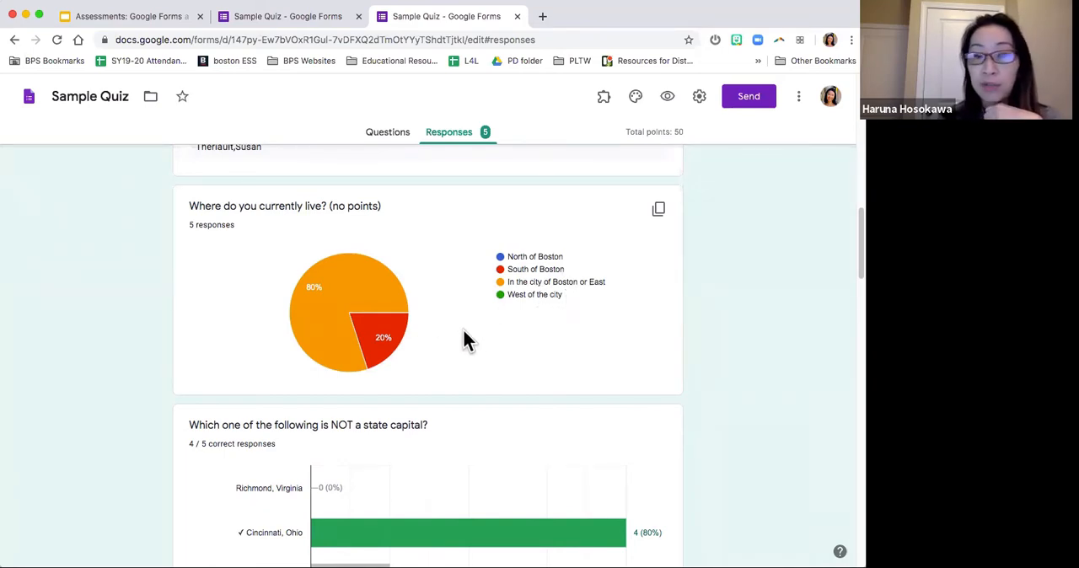
scroll(444, 346, "down", 1)
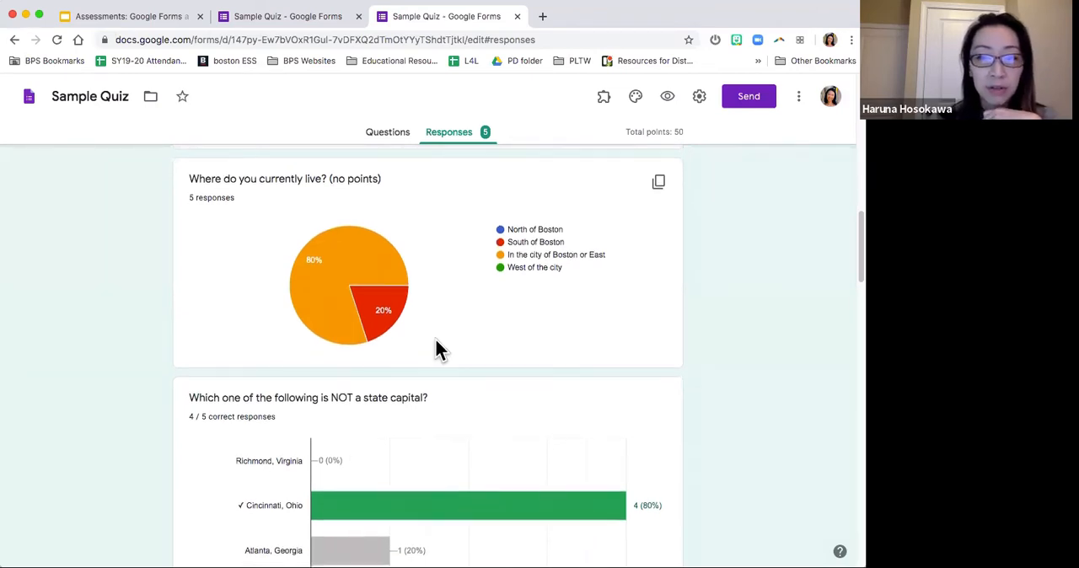
scroll(436, 345, "down", 5)
scroll(453, 282, "up", 1)
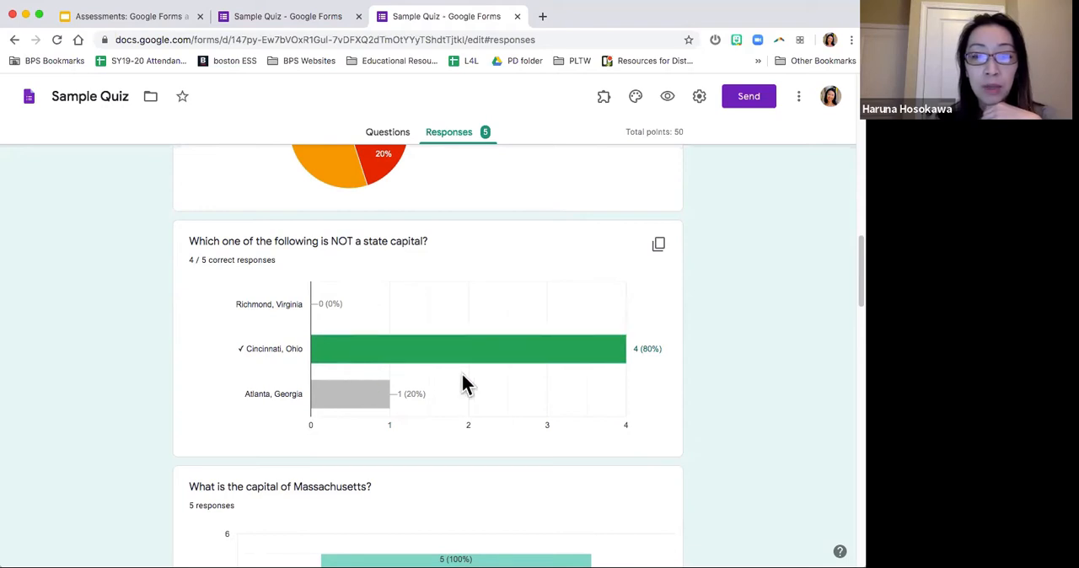
scroll(466, 385, "up", 2)
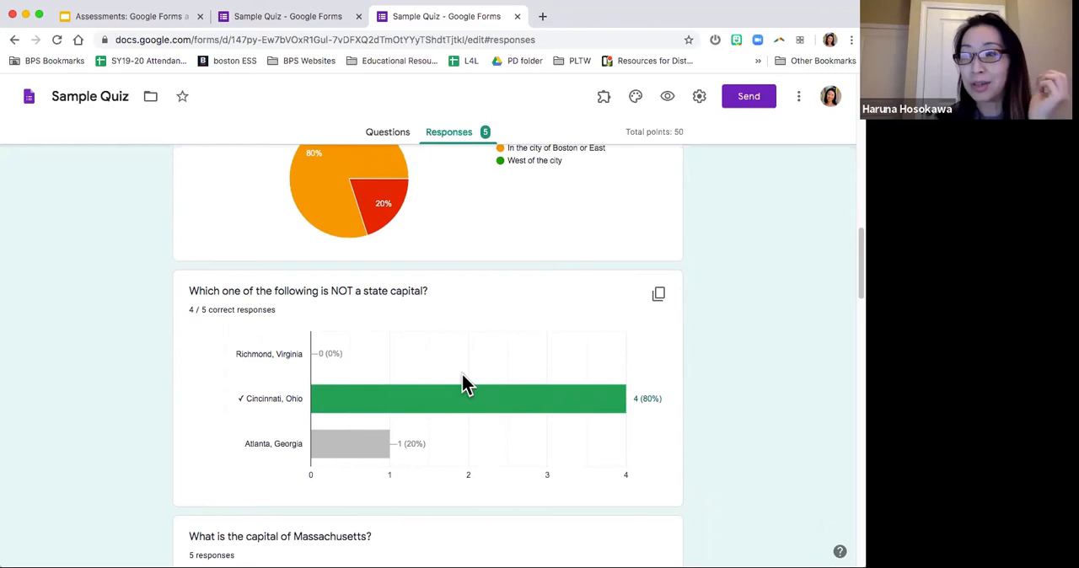
scroll(466, 385, "down", 2)
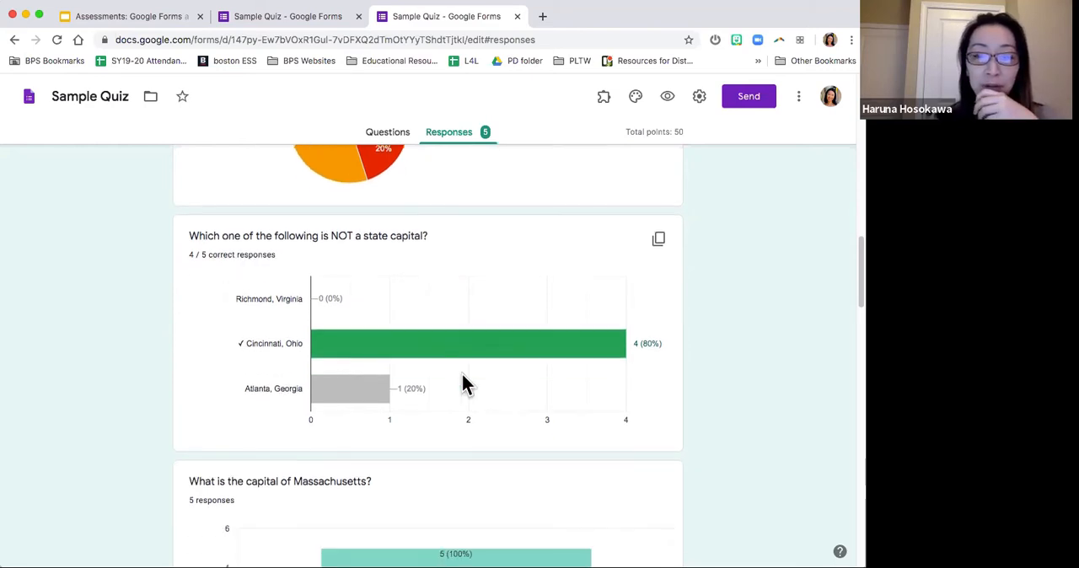
scroll(466, 385, "down", 6)
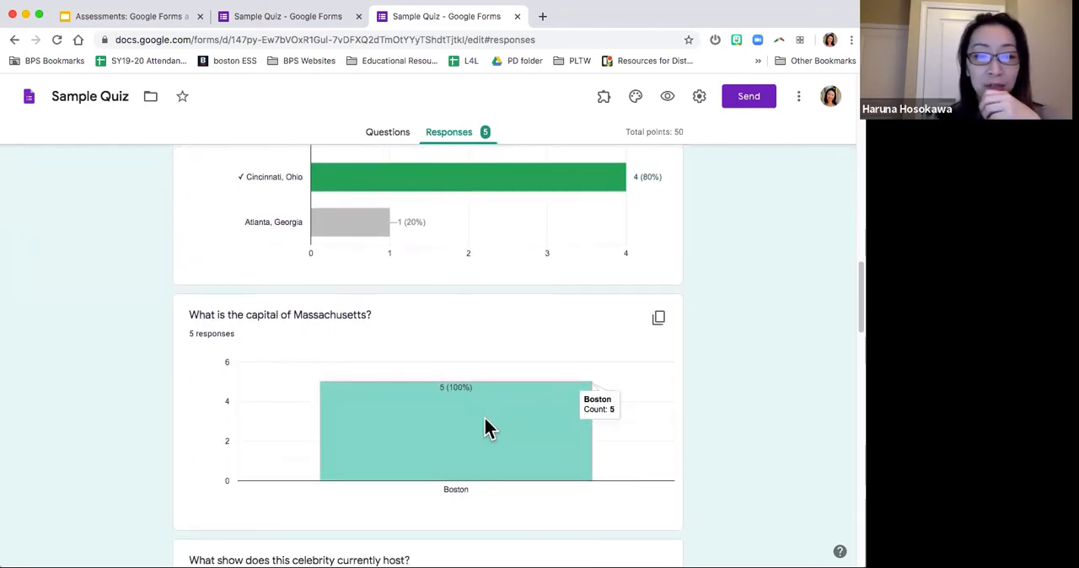
Step: Review the remaining answer charts, from the celebrity's show through the Boston buildings question, and return to the start of the summary
scroll(421, 433, "down", 4)
scroll(421, 433, "down", 15)
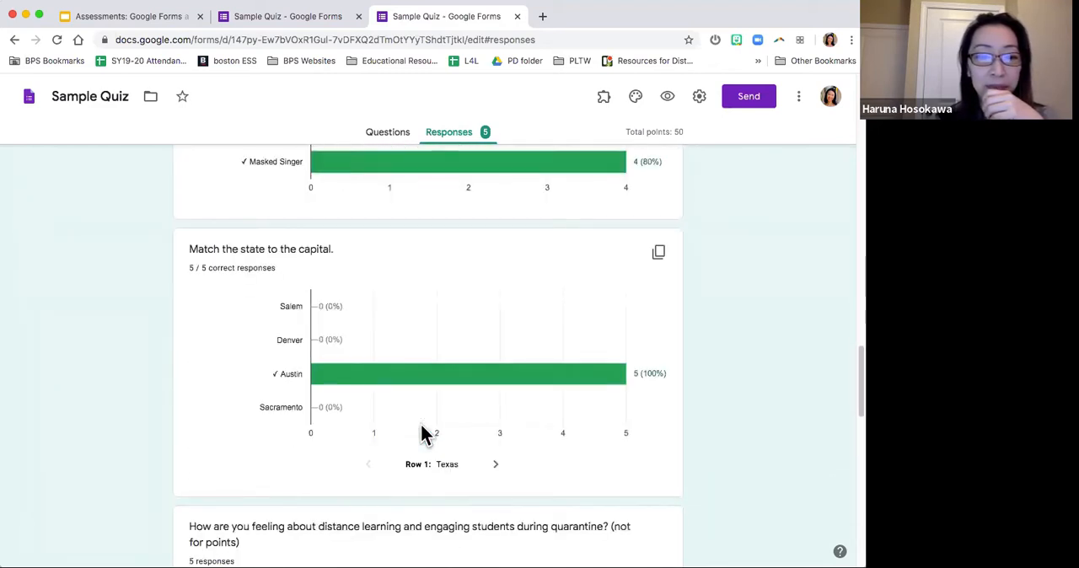
scroll(421, 433, "down", 10)
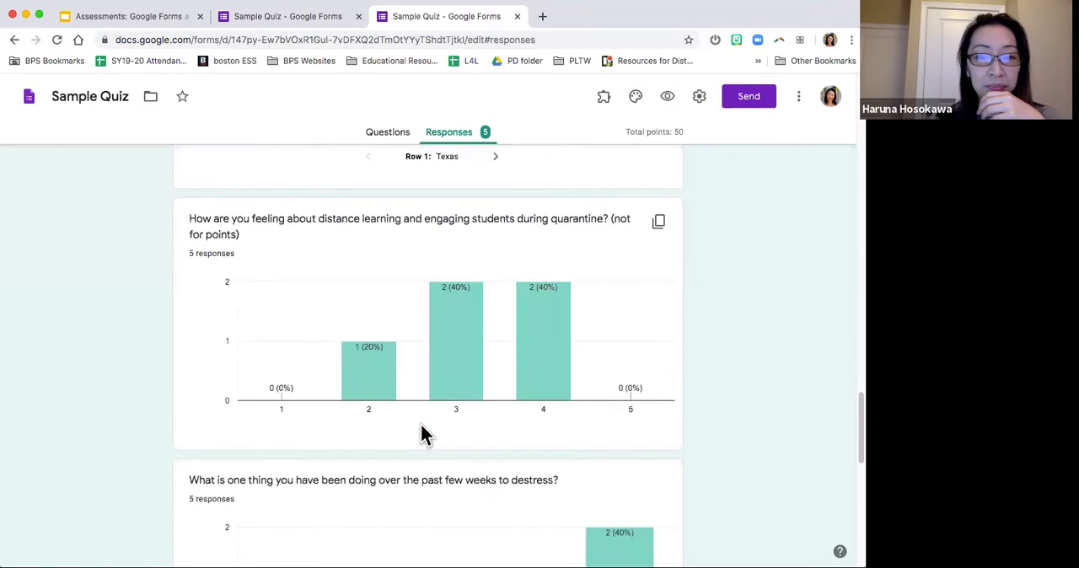
scroll(422, 433, "down", 1)
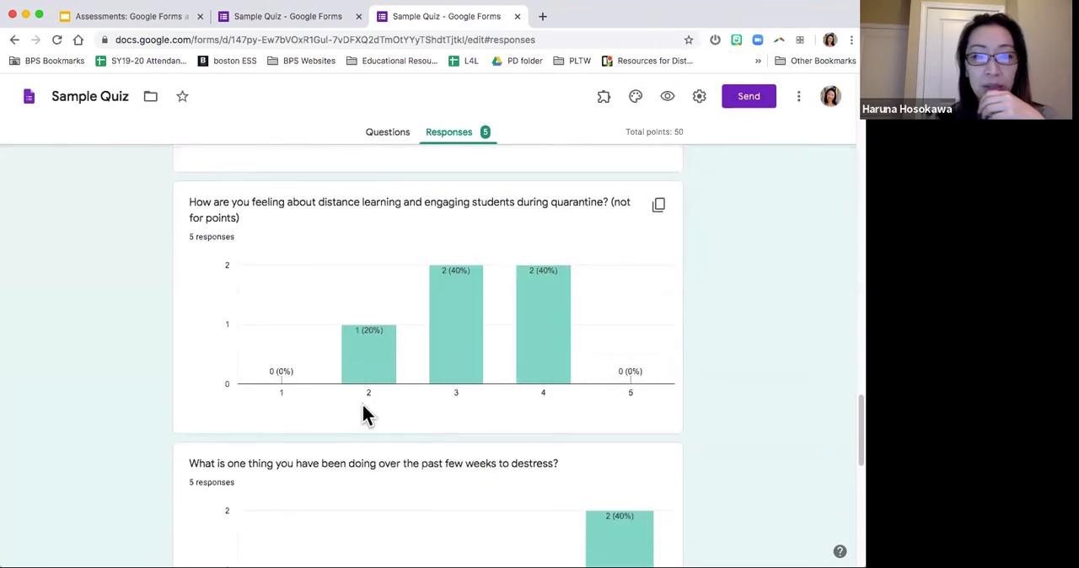
scroll(360, 413, "up", 1)
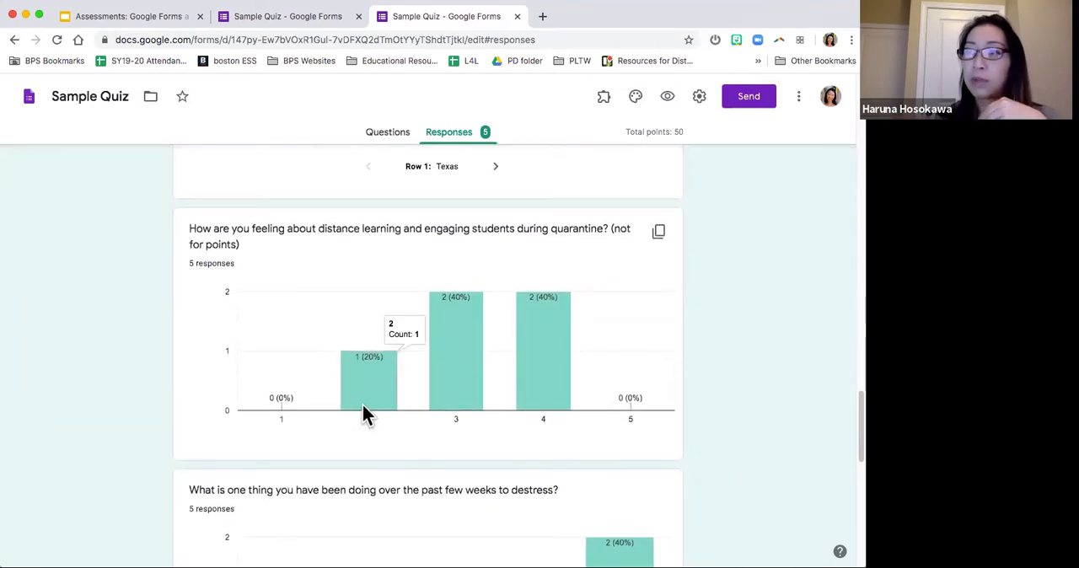
scroll(364, 413, "down", 5)
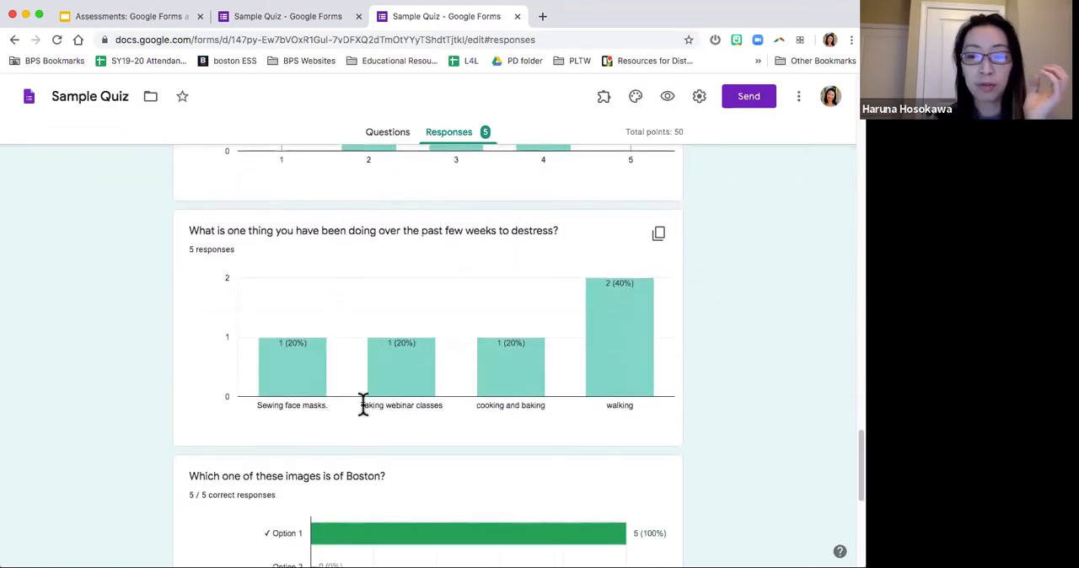
scroll(364, 413, "down", 5)
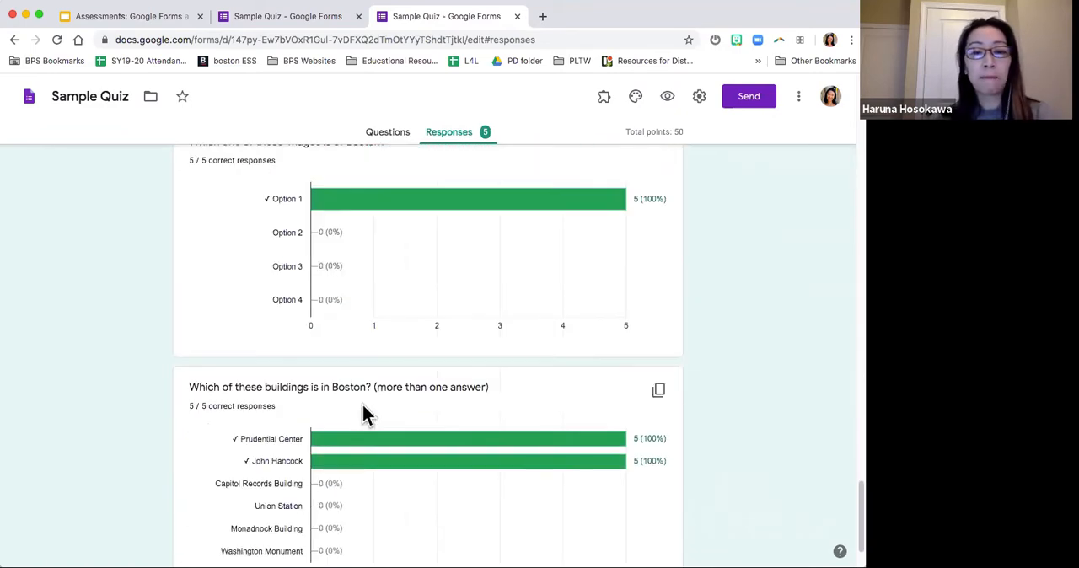
scroll(364, 413, "up", 20)
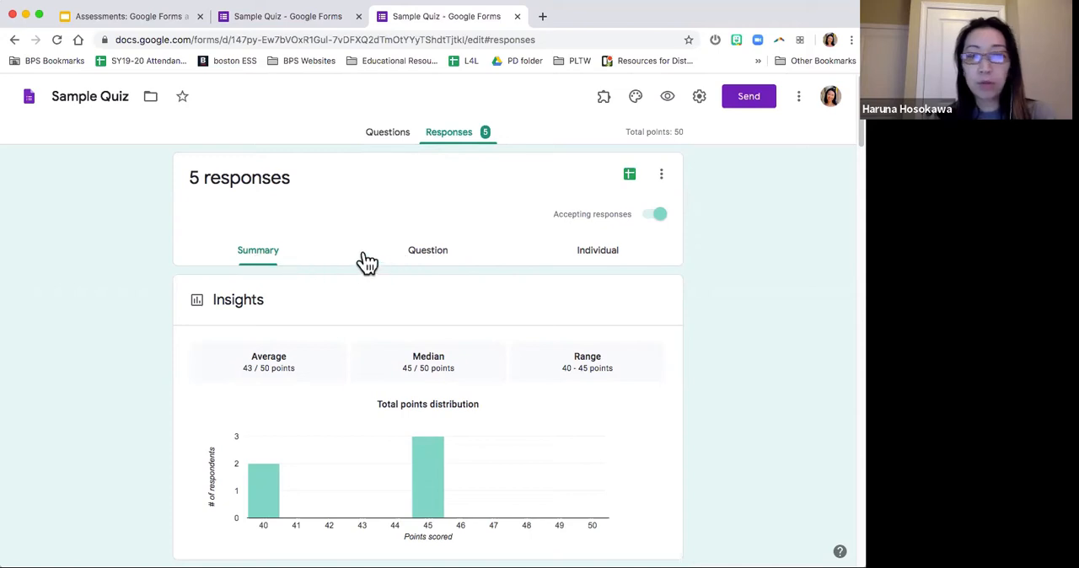
Step: Show responses by question and choose "What is one thing you have been doing over the past few weeks to destress?"
left_click(428, 257)
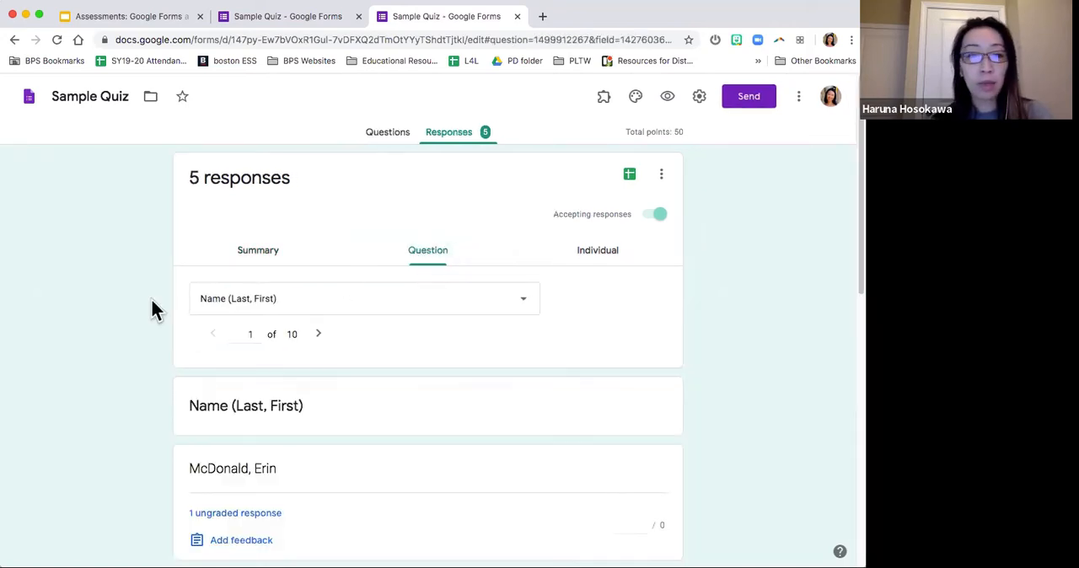
scroll(152, 309, "down", 1)
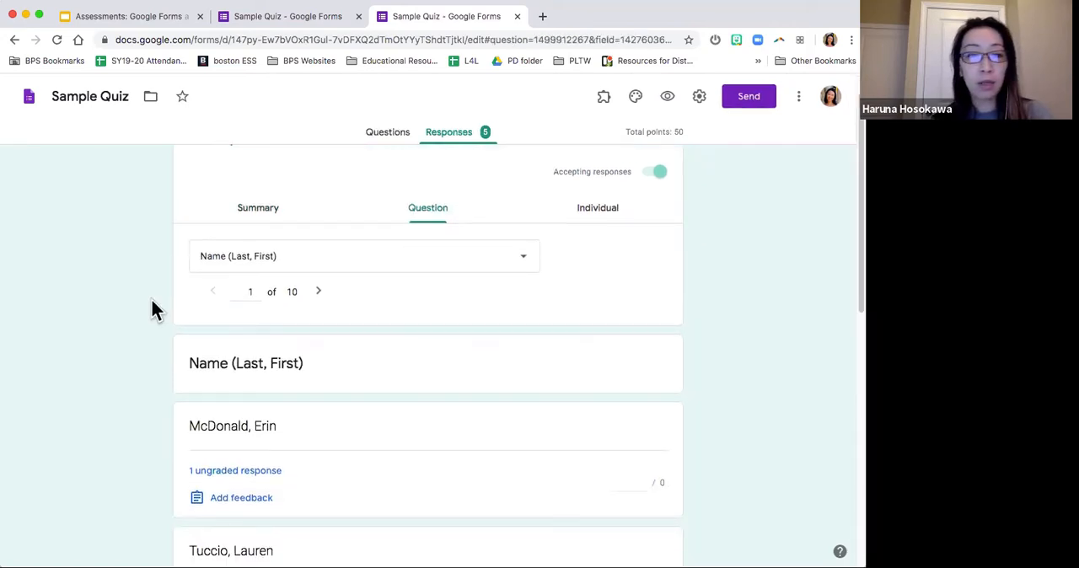
left_click(531, 266)
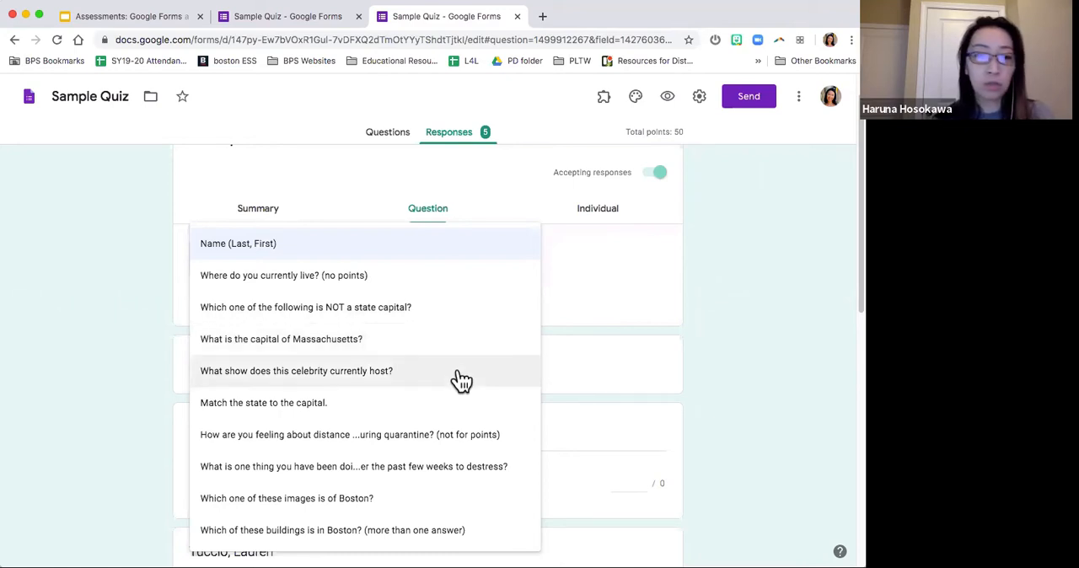
scroll(466, 344, "down", 1)
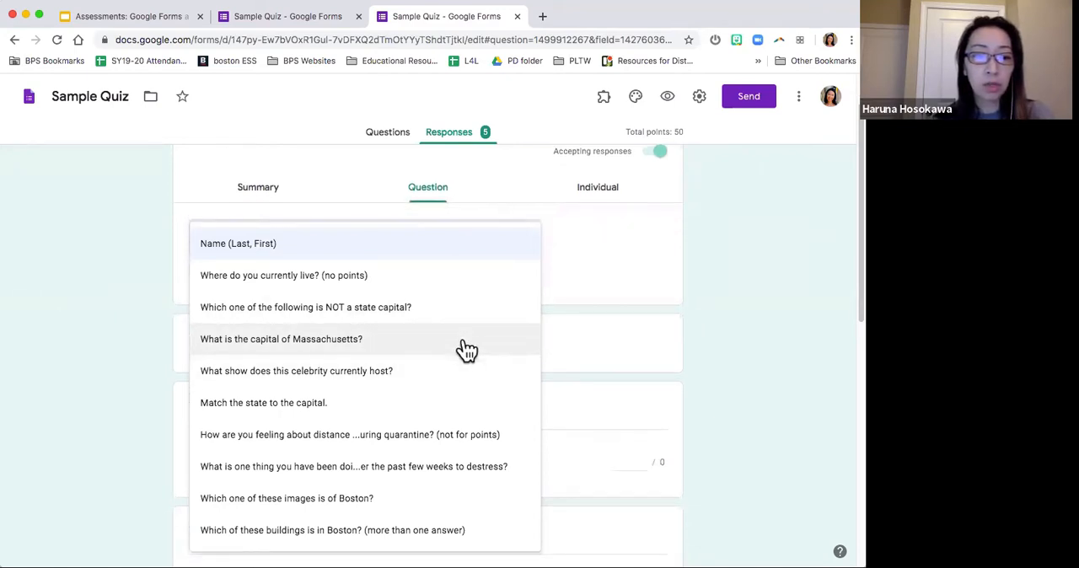
left_click(308, 478)
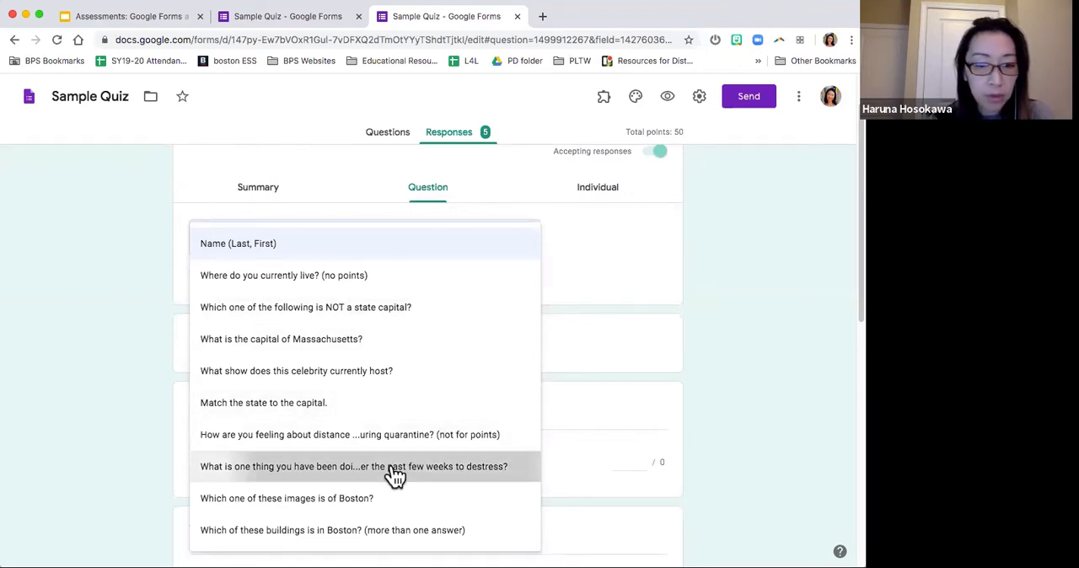
Step: Grade the destress question's answers "walking" and "Taking webinar classes" with 5 points each
scroll(498, 361, "down", 4)
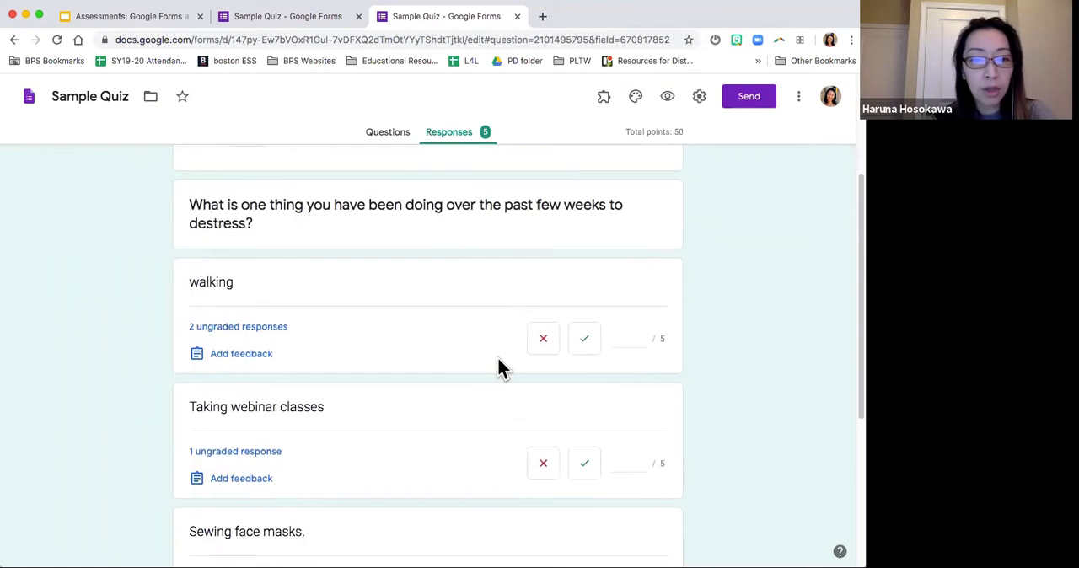
scroll(404, 345, "down", 2)
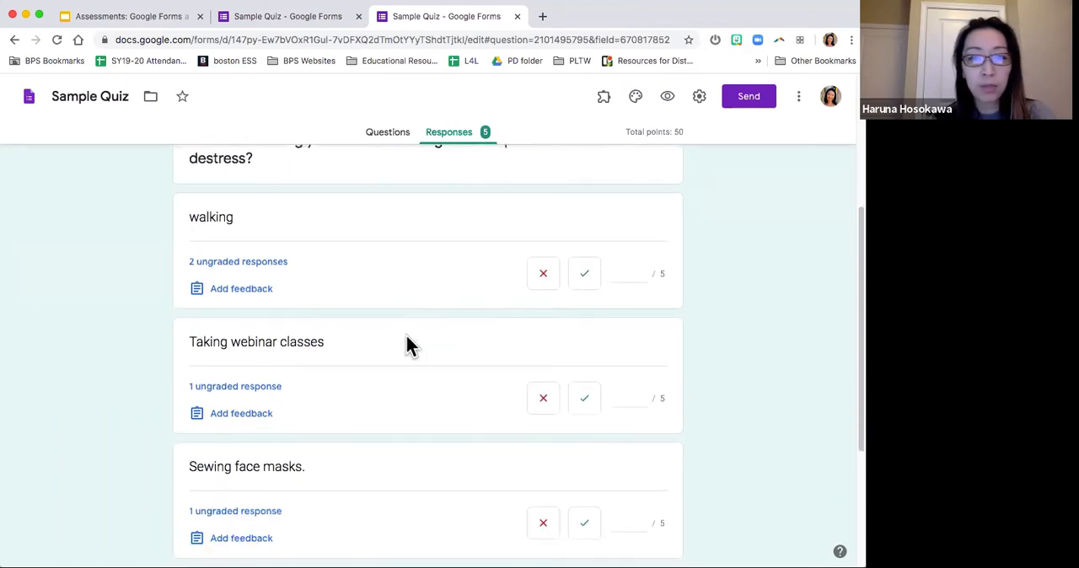
scroll(404, 345, "up", 3)
scroll(407, 345, "down", 3)
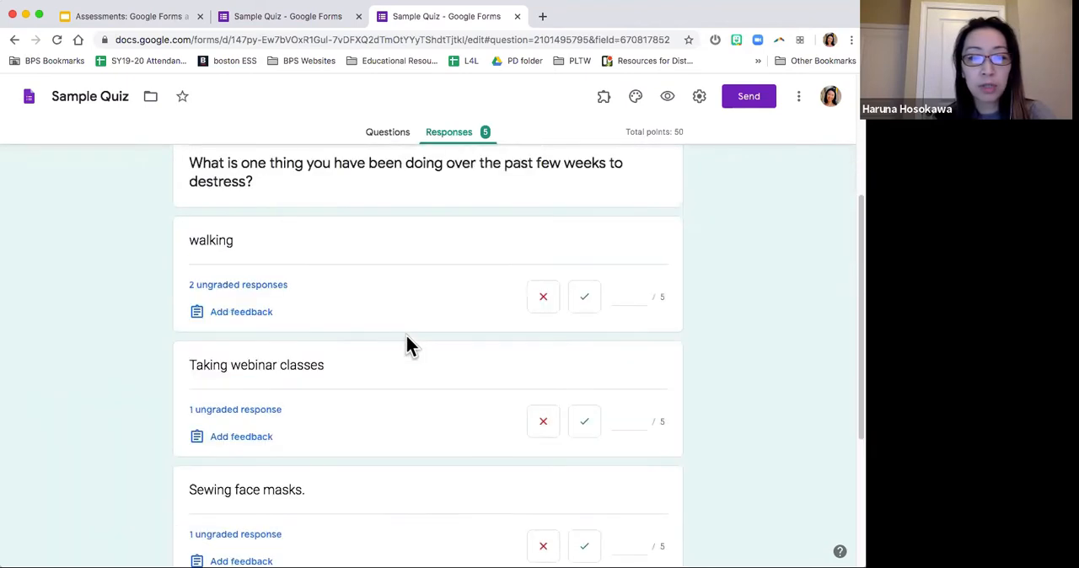
left_click(633, 286)
type("5")
left_click(626, 411)
type("5")
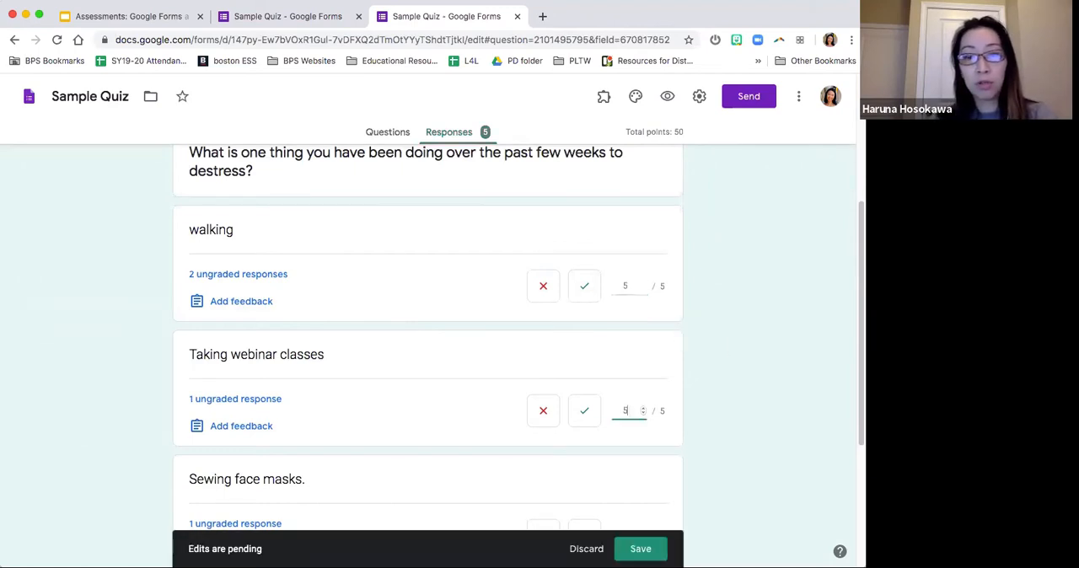
Step: Give 5 points each to the answers "Sewing face masks." and "cooking and baking"
scroll(709, 428, "down", 3)
left_click(636, 415)
type("5")
left_click(734, 407)
scroll(734, 407, "down", 2)
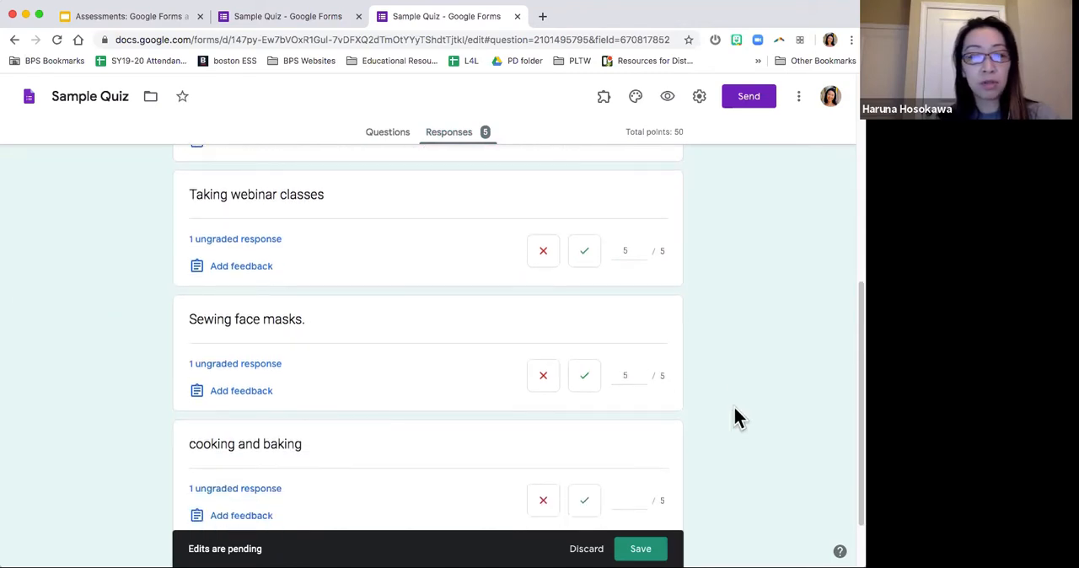
scroll(734, 412, "down", 1)
left_click(627, 422)
type("5")
left_click(722, 413)
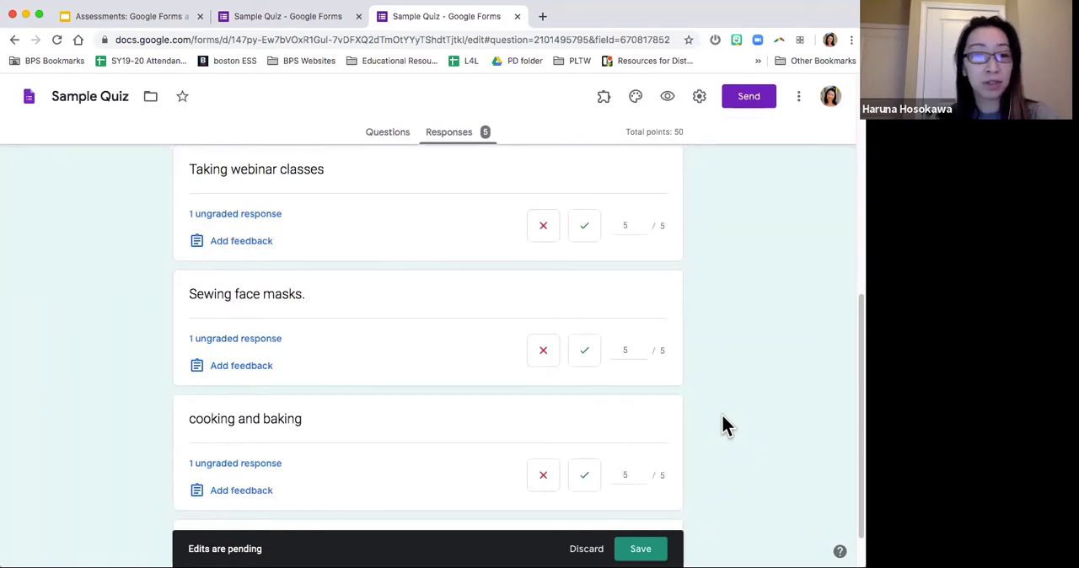
Step: Check the points entered for the destress question's answers and save the grades
scroll(721, 414, "up", 2)
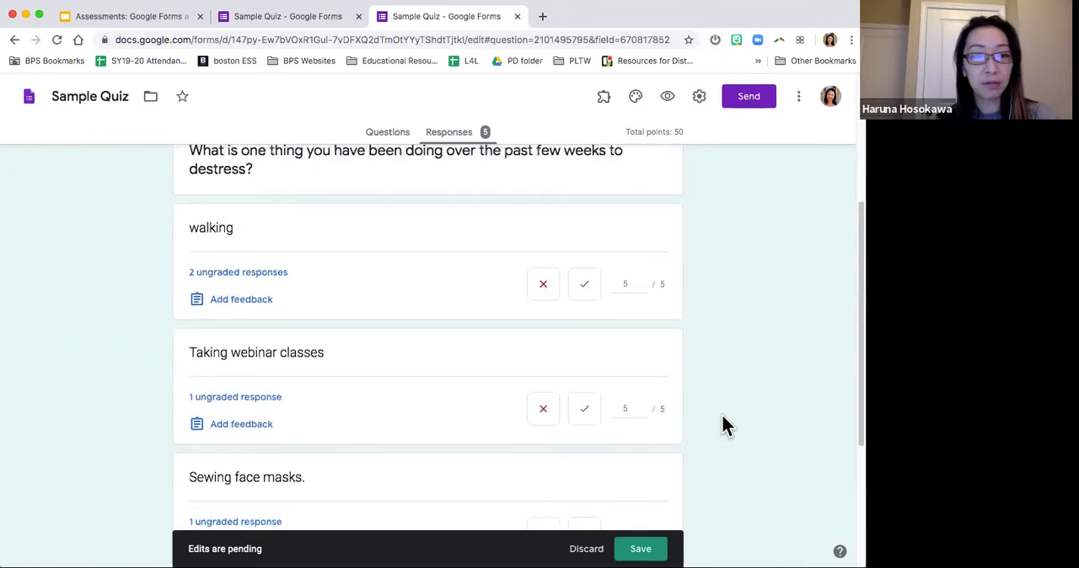
scroll(722, 414, "down", 3)
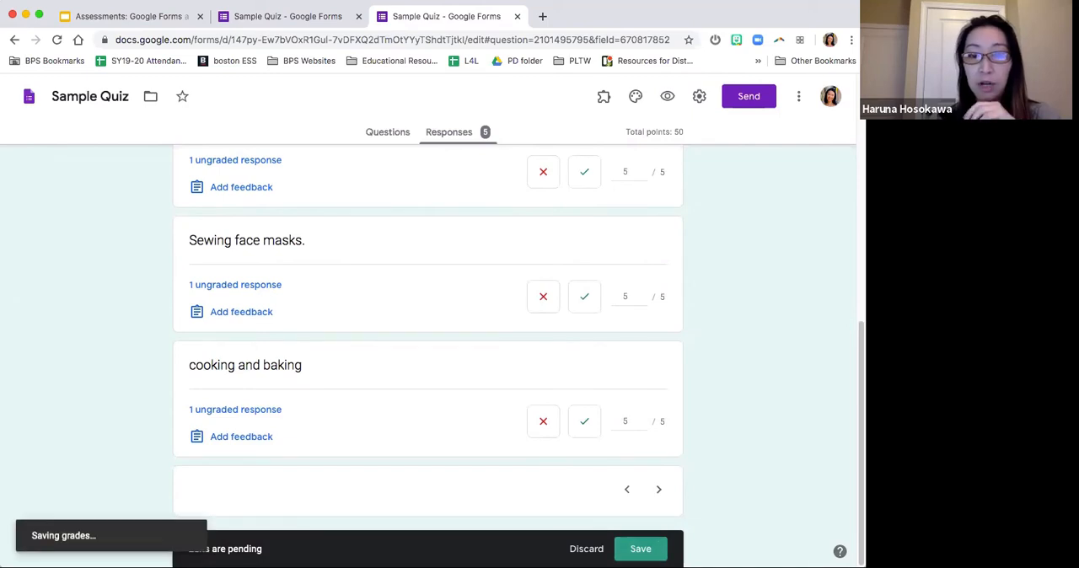
scroll(707, 442, "down", 3)
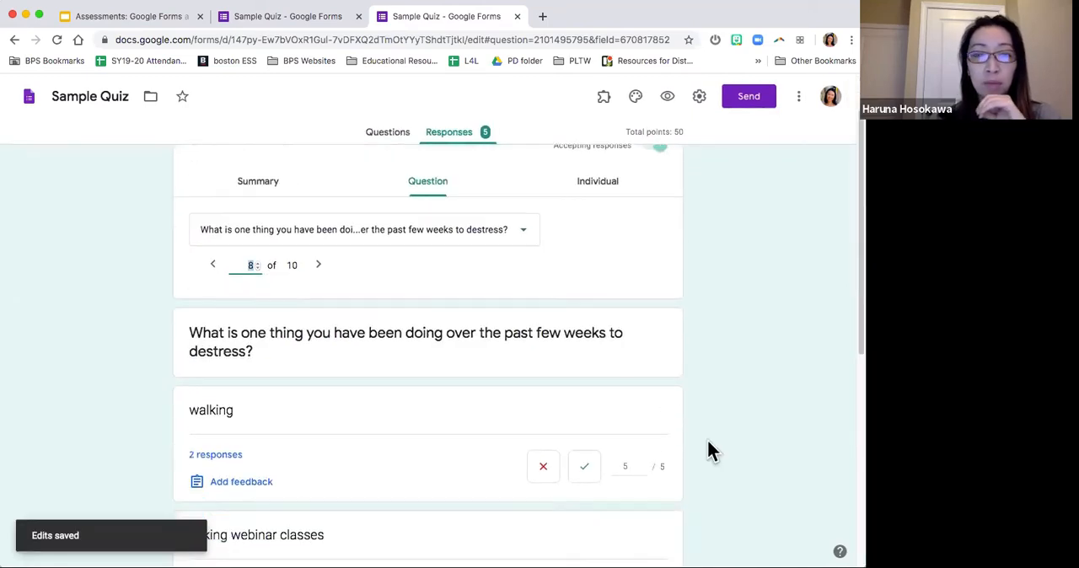
scroll(708, 442, "up", 3)
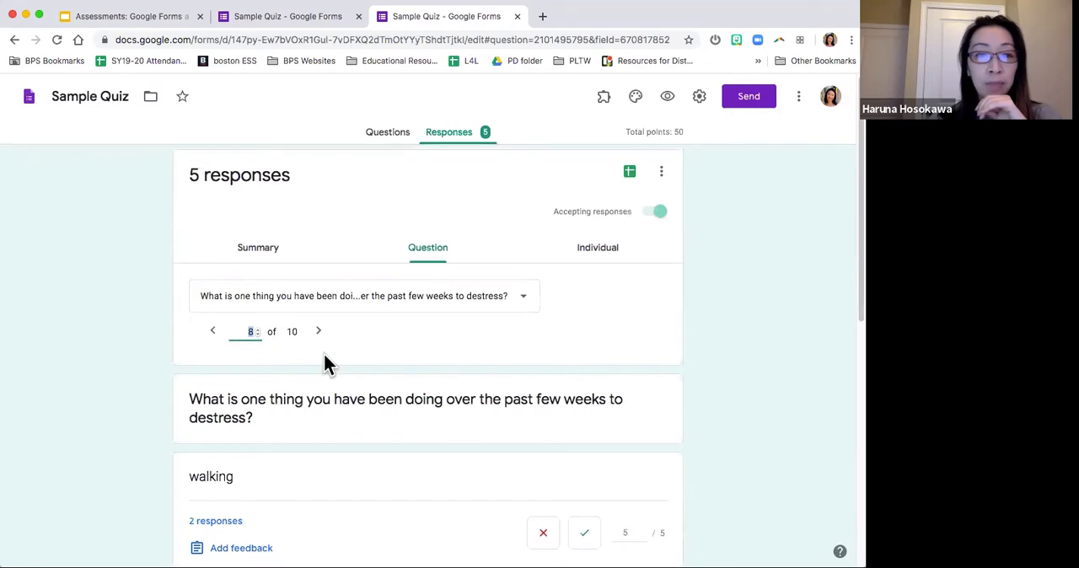
Step: Show the responses to "What is the capital of Massachusetts?" and look over its grading
left_click(440, 307)
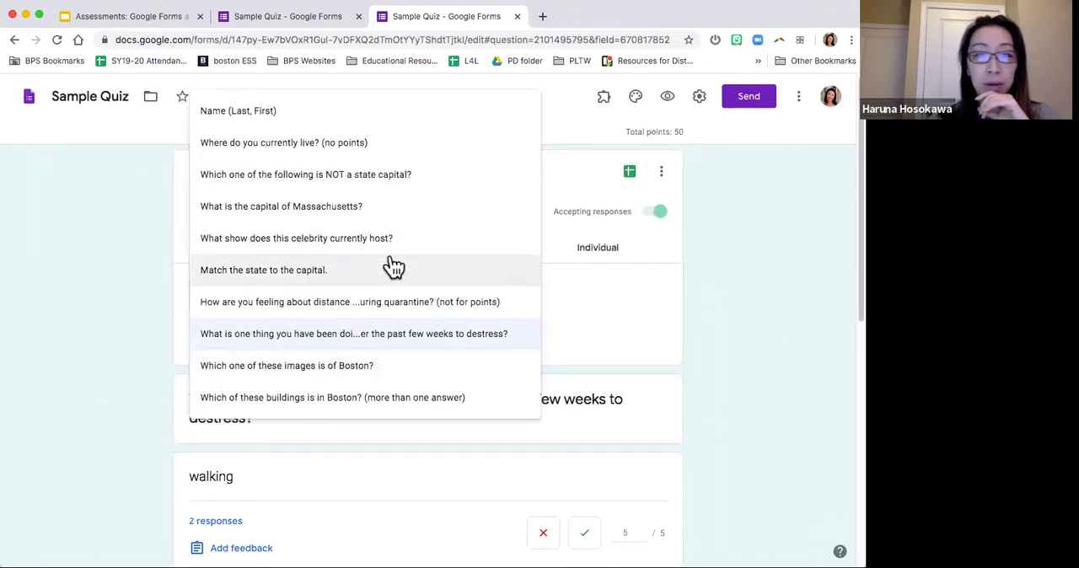
left_click(392, 213)
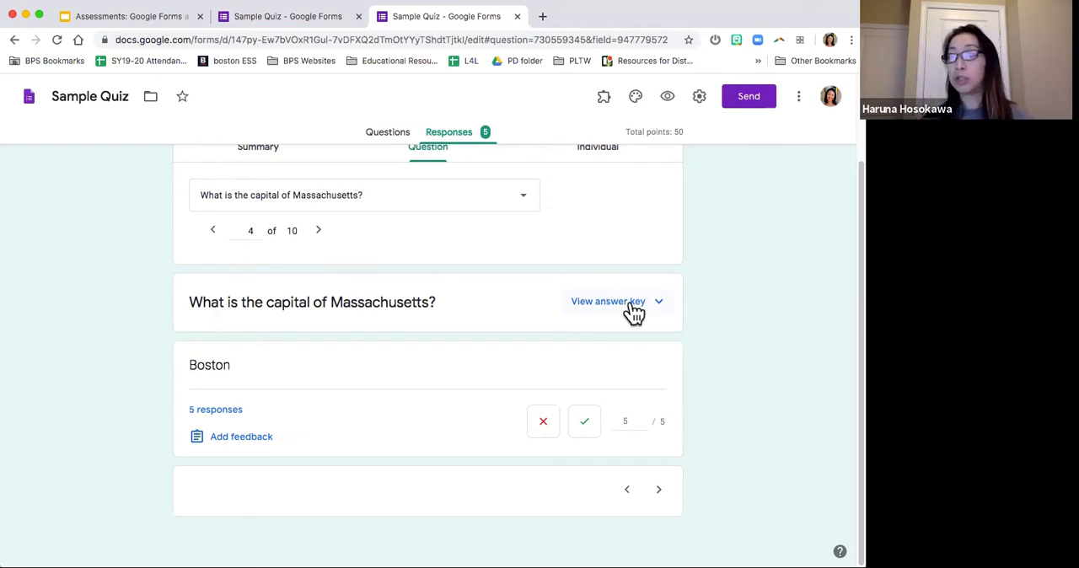
scroll(701, 325, "up", 2)
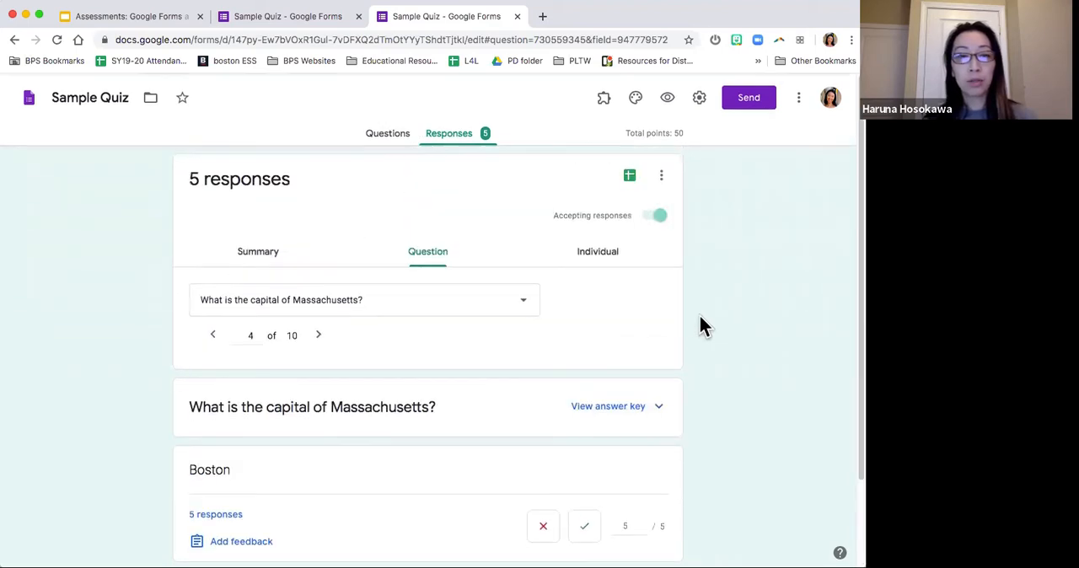
Step: Return to the question "What is one thing you have been doing over the past few weeks to destress?" and review its graded answers
left_click(441, 298)
left_click(440, 299)
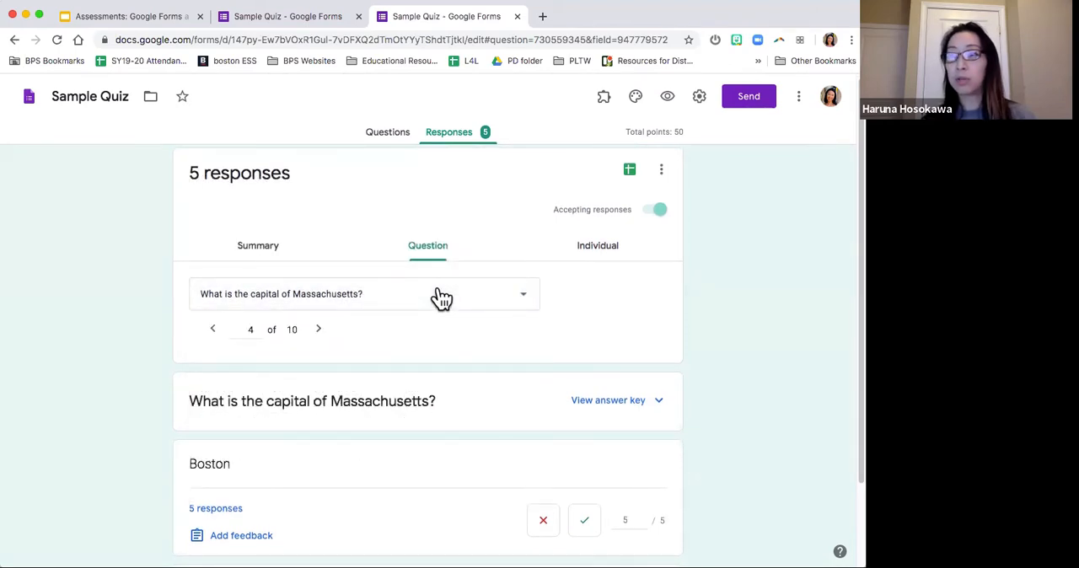
left_click(441, 299)
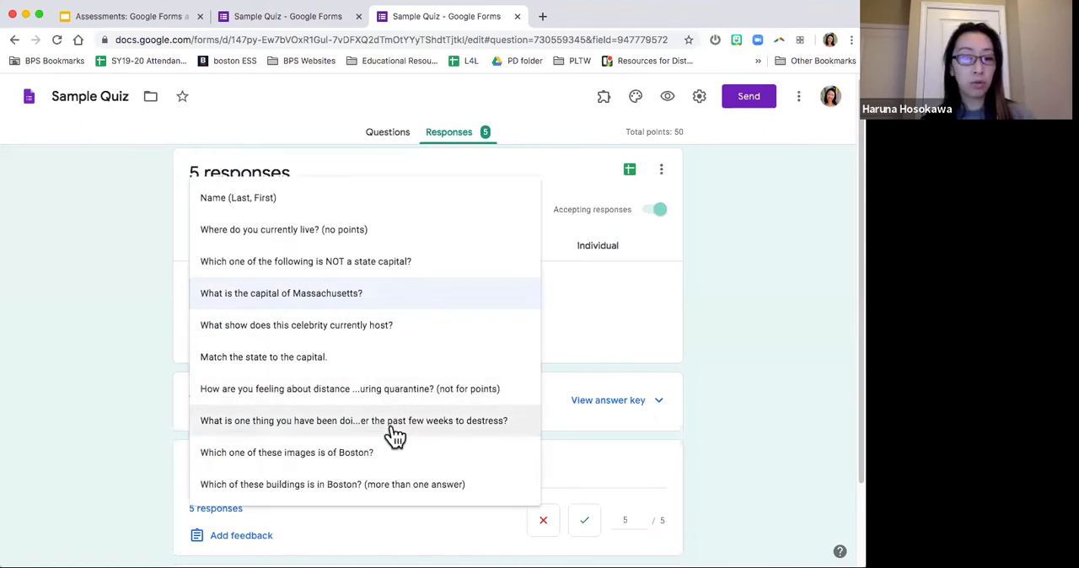
left_click(394, 420)
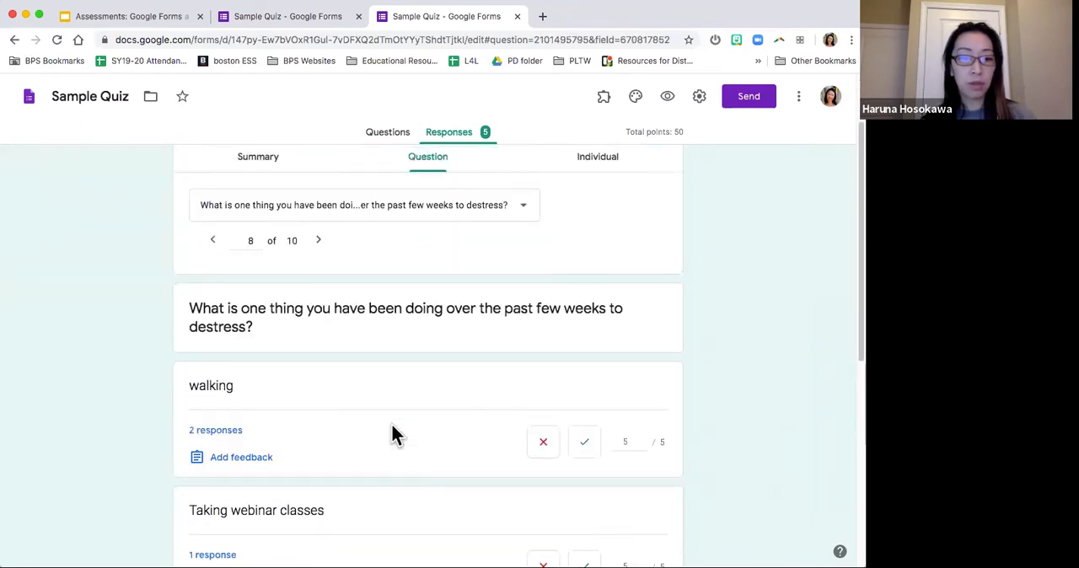
scroll(393, 434, "down", 3)
scroll(409, 315, "down", 3)
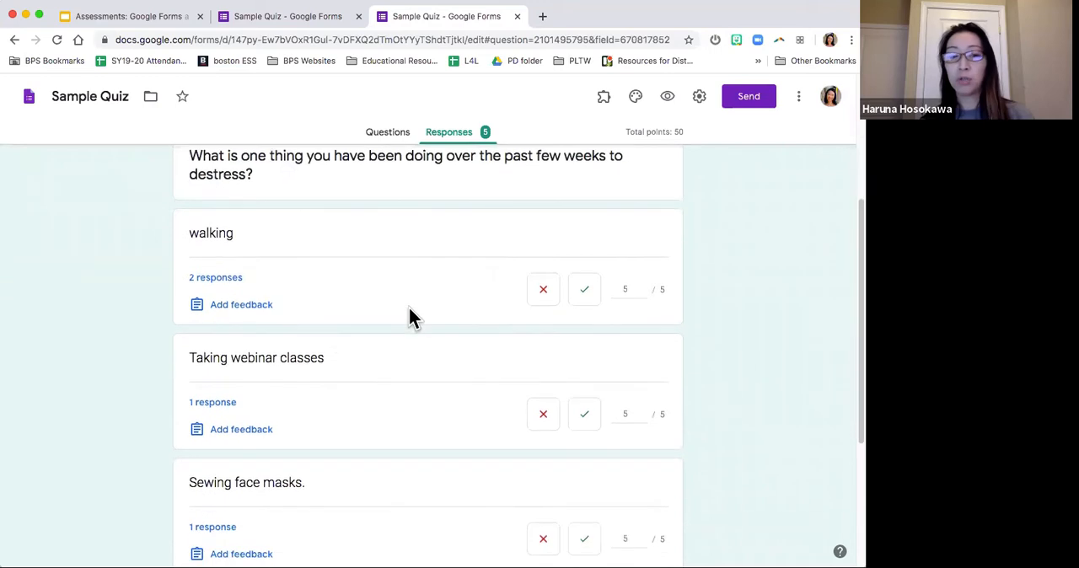
scroll(400, 363, "down", 2)
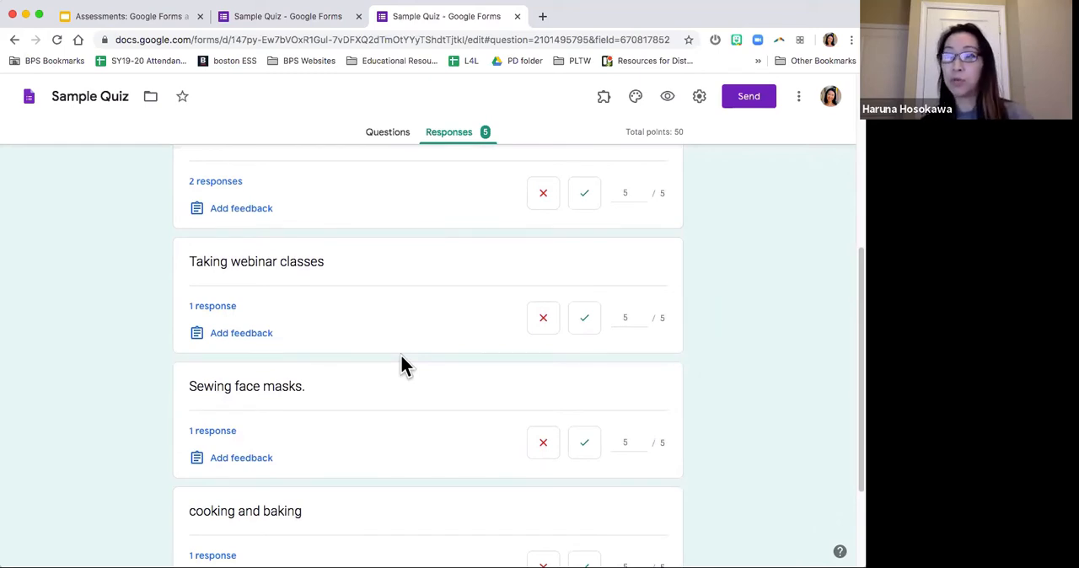
scroll(749, 379, "up", 4)
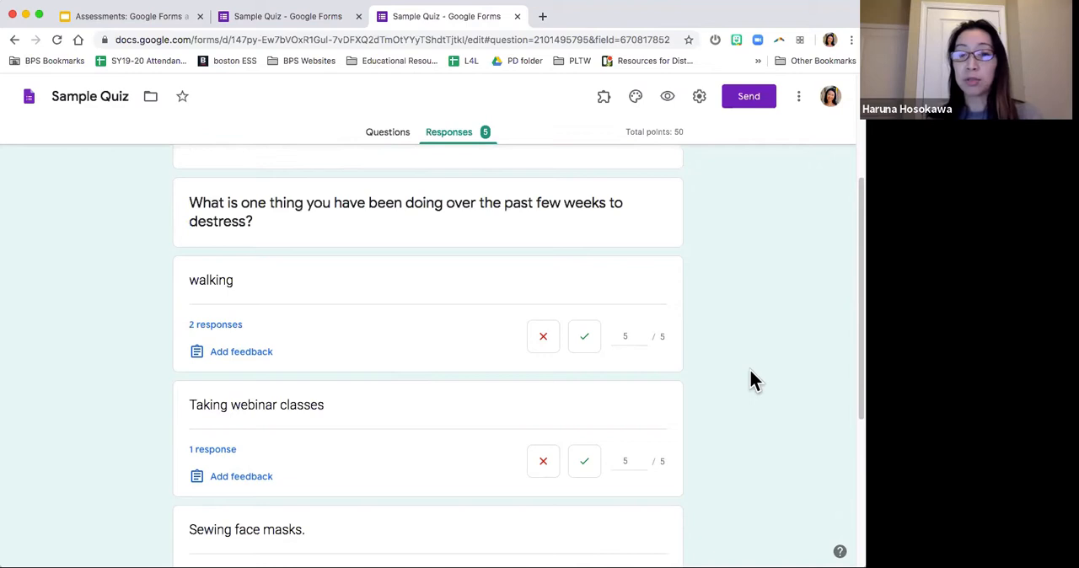
scroll(749, 378, "up", 5)
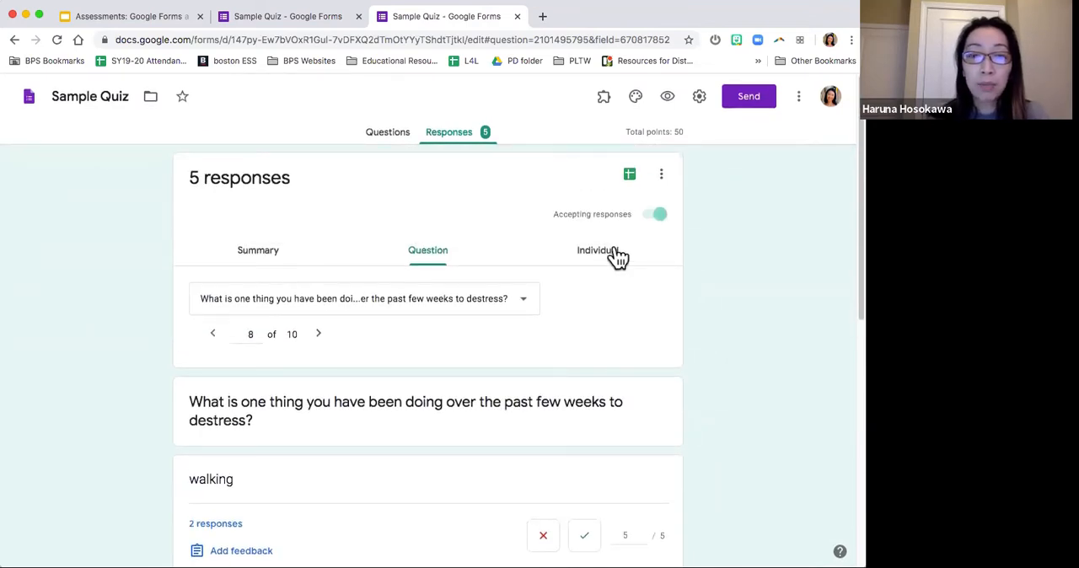
Step: Show responses by individual and choose the third respondent's submission
left_click(614, 251)
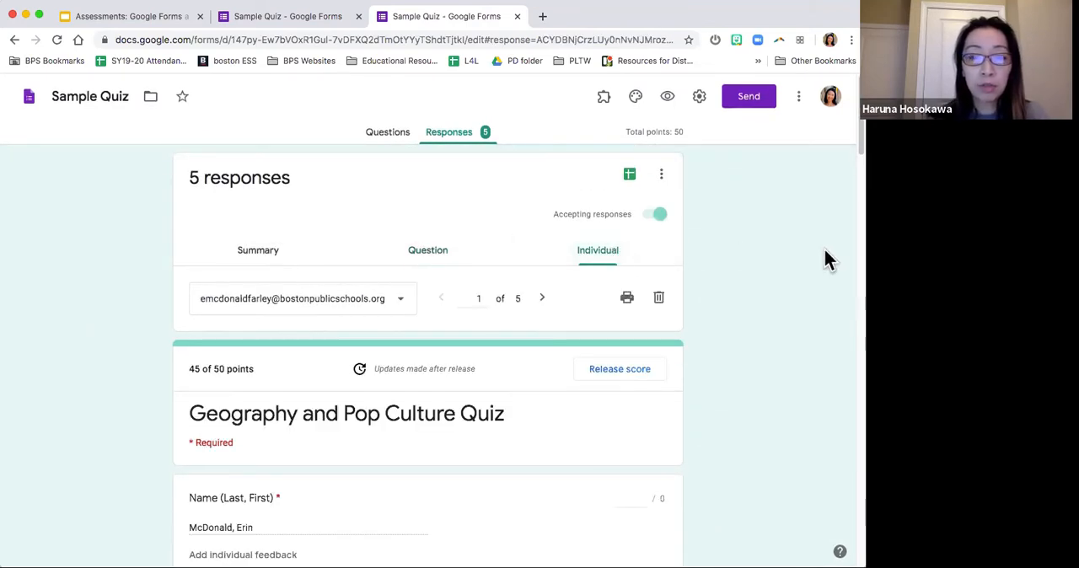
scroll(826, 259, "down", 2)
scroll(746, 294, "down", 3)
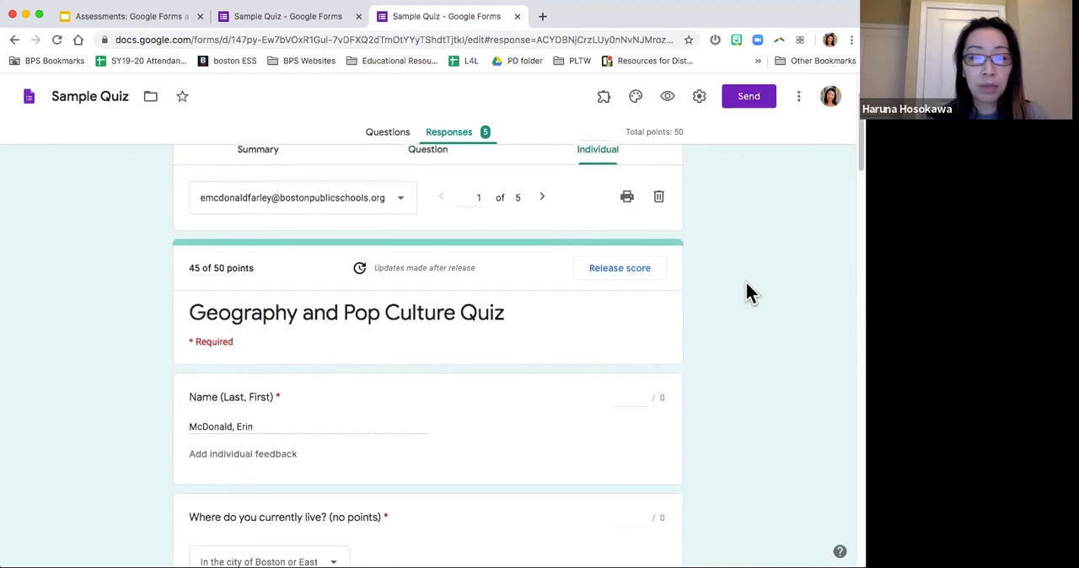
scroll(358, 252, "up", 3)
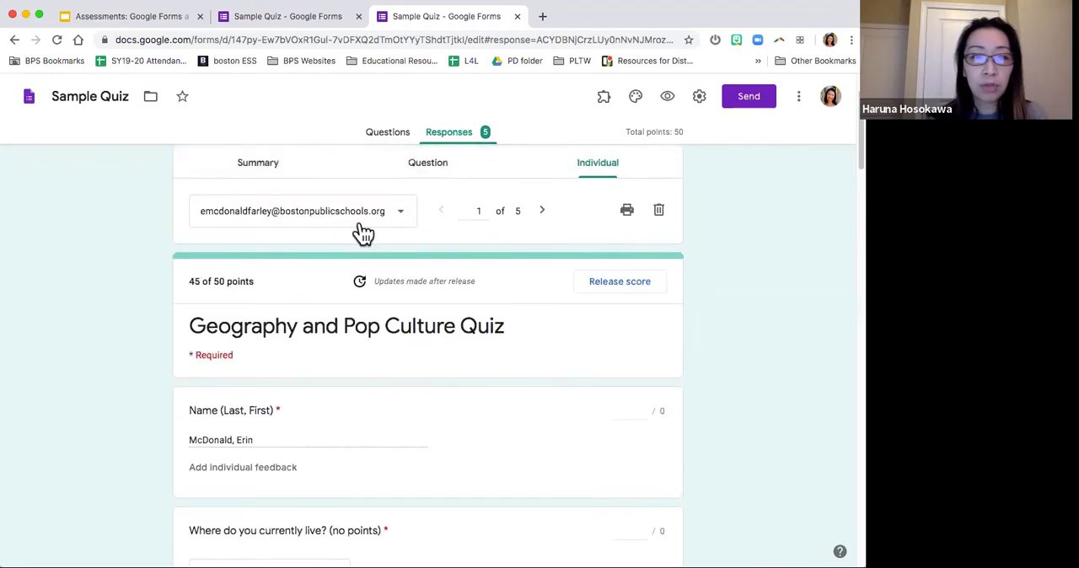
left_click(376, 229)
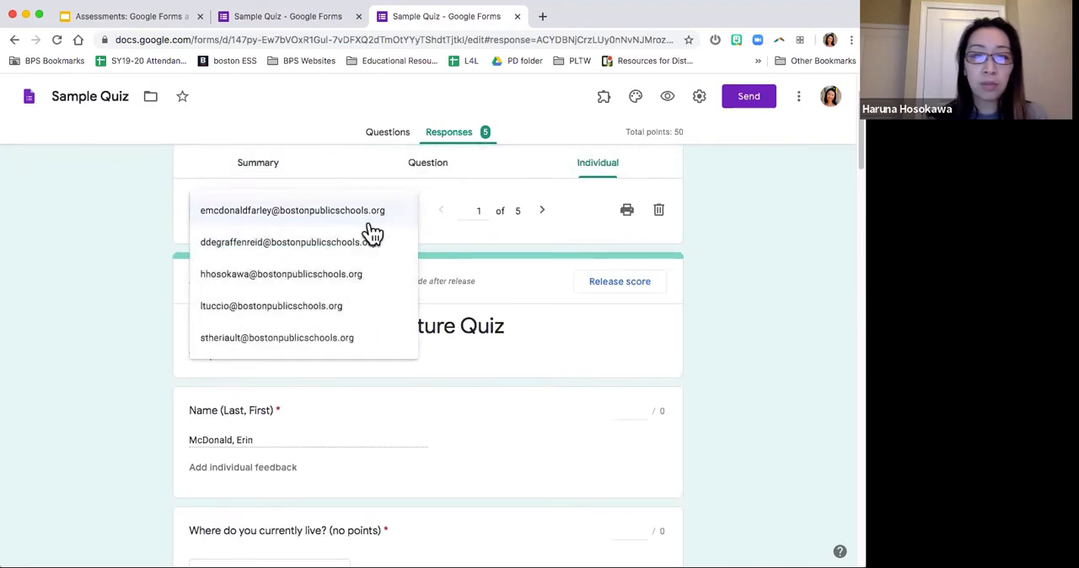
left_click(369, 283)
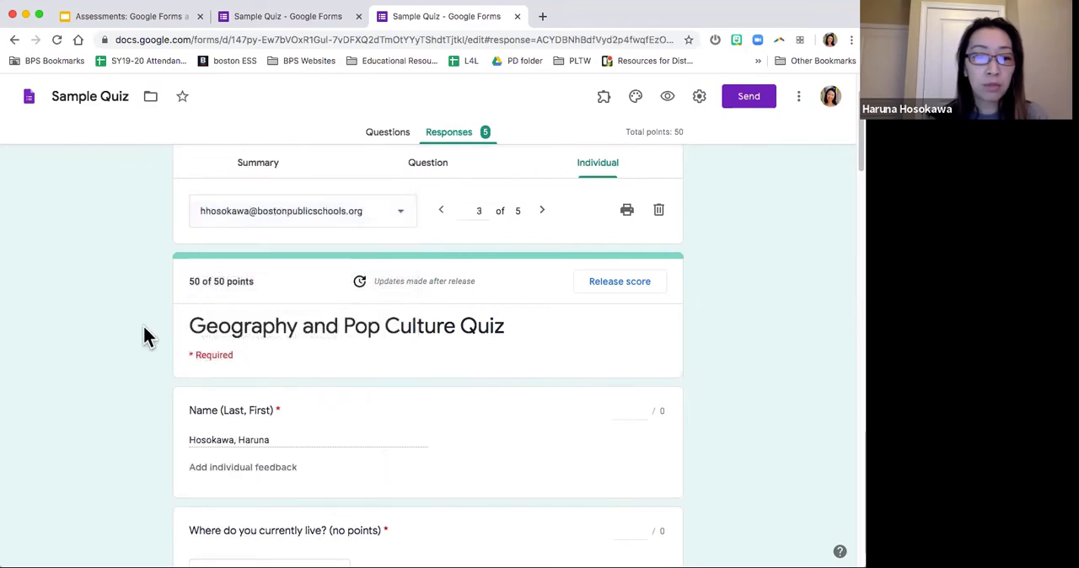
Step: Review this respondent's answers and points from the name through the celebrity question, and return to the start of the submission
scroll(144, 337, "down", 1)
scroll(144, 337, "down", 5)
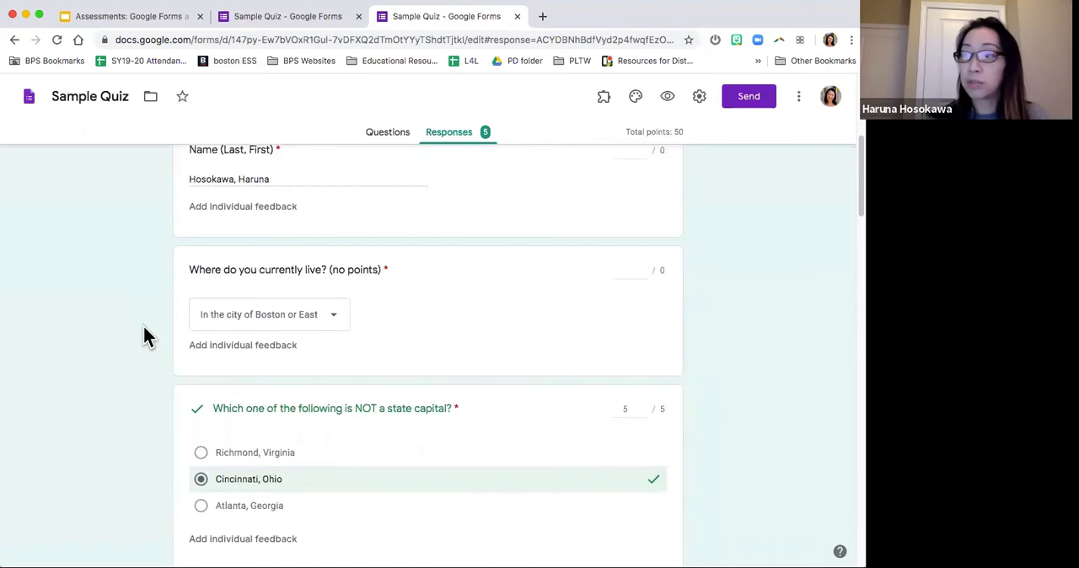
scroll(144, 327, "down", 10)
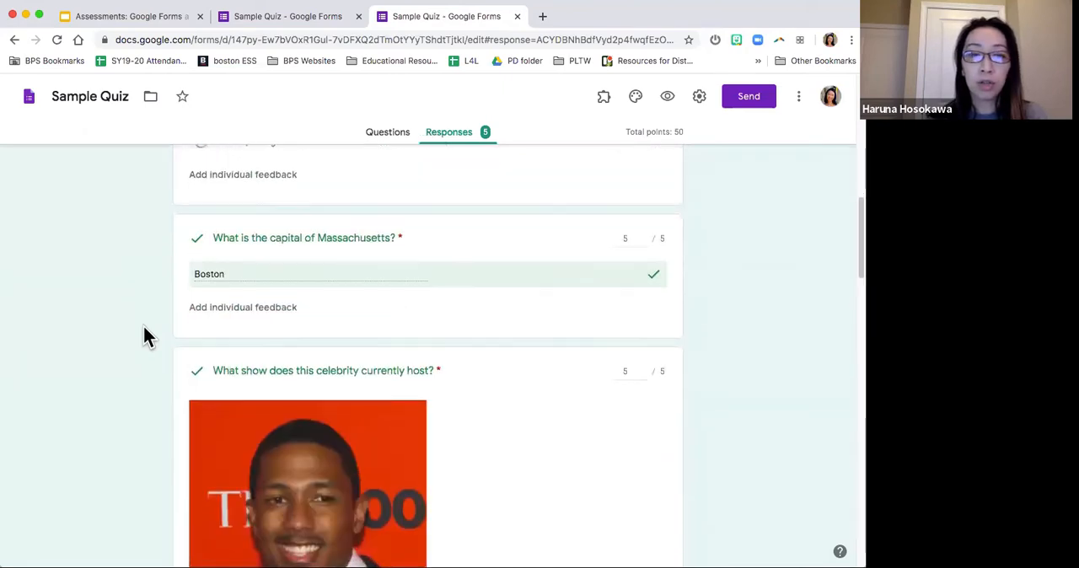
scroll(144, 329, "down", 12)
scroll(144, 329, "up", 20)
scroll(143, 325, "up", 5)
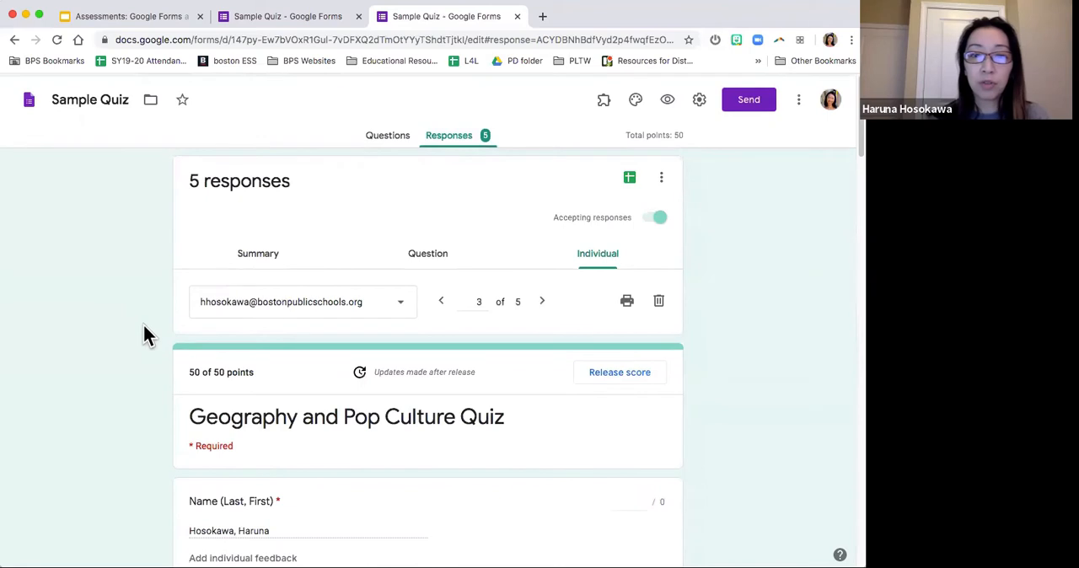
Step: Revisit the question and summary views of the responses, and return to the individual submission with its total score
left_click(431, 257)
left_click(277, 256)
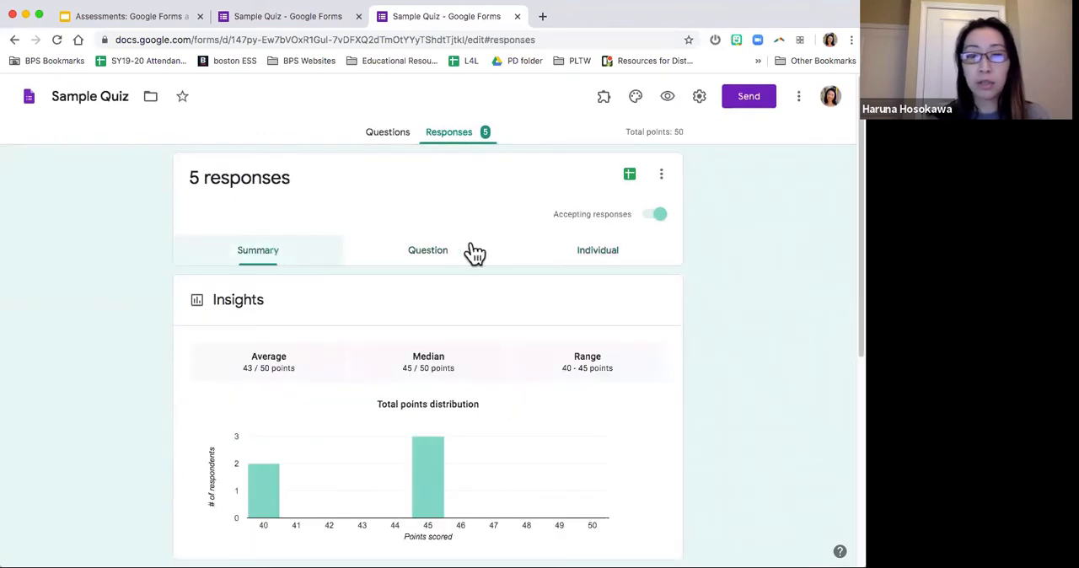
left_click(440, 255)
left_click(605, 254)
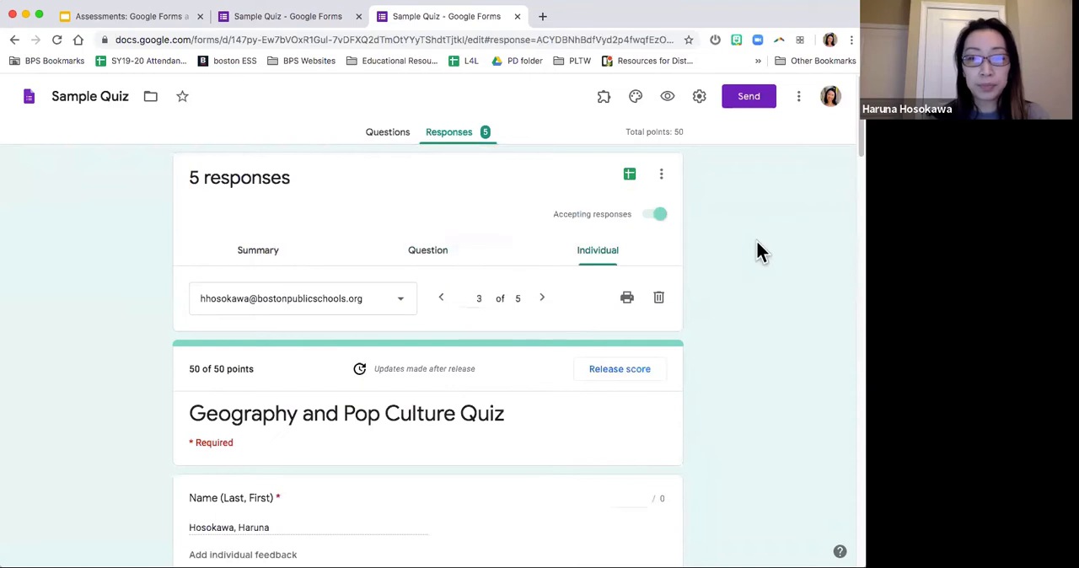
scroll(759, 251, "down", 2)
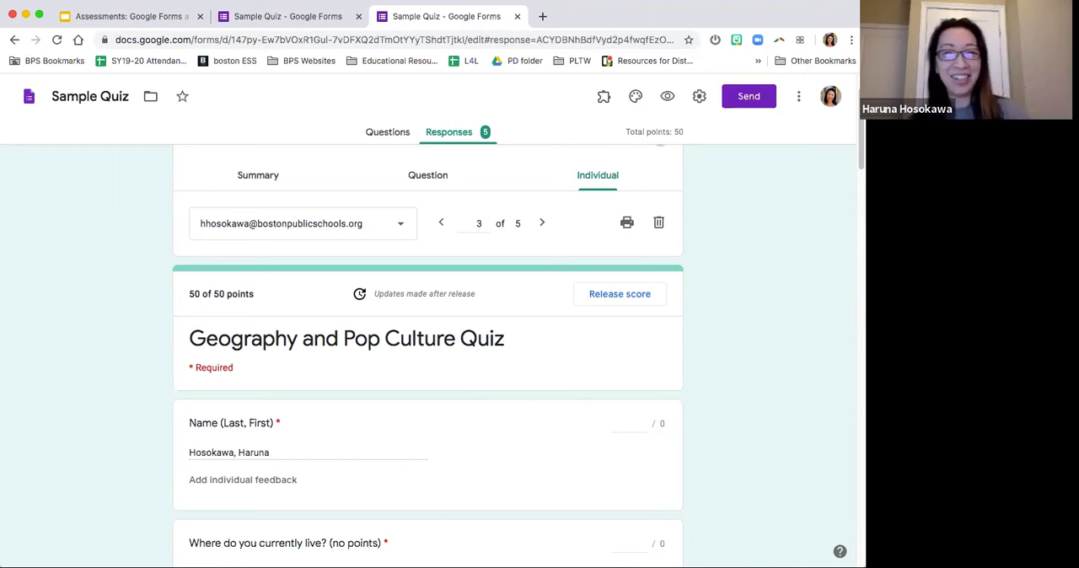
scroll(737, 337, "up", 2)
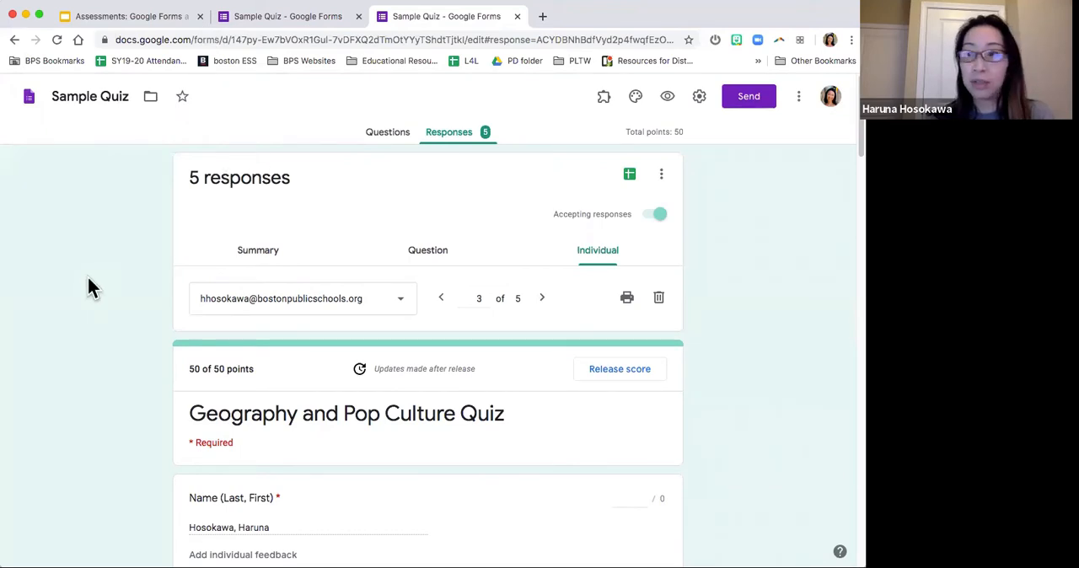
Step: Switch to the Google Slides presentation, advance to the "Create a Quiz! (Challenge)" slide and open the "Tutorial about making Quizzes" link
left_click(124, 17)
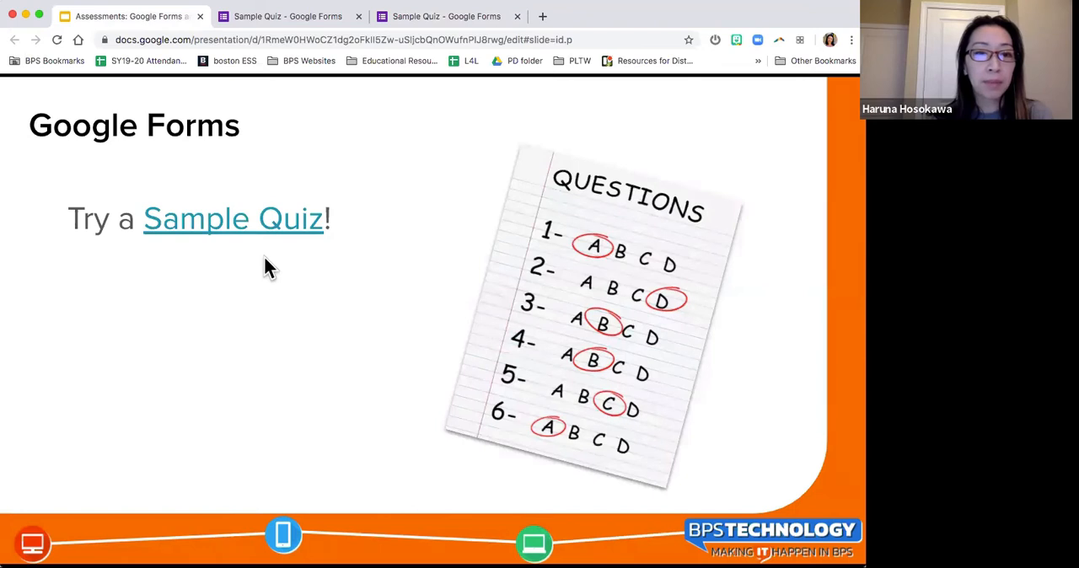
key("Right")
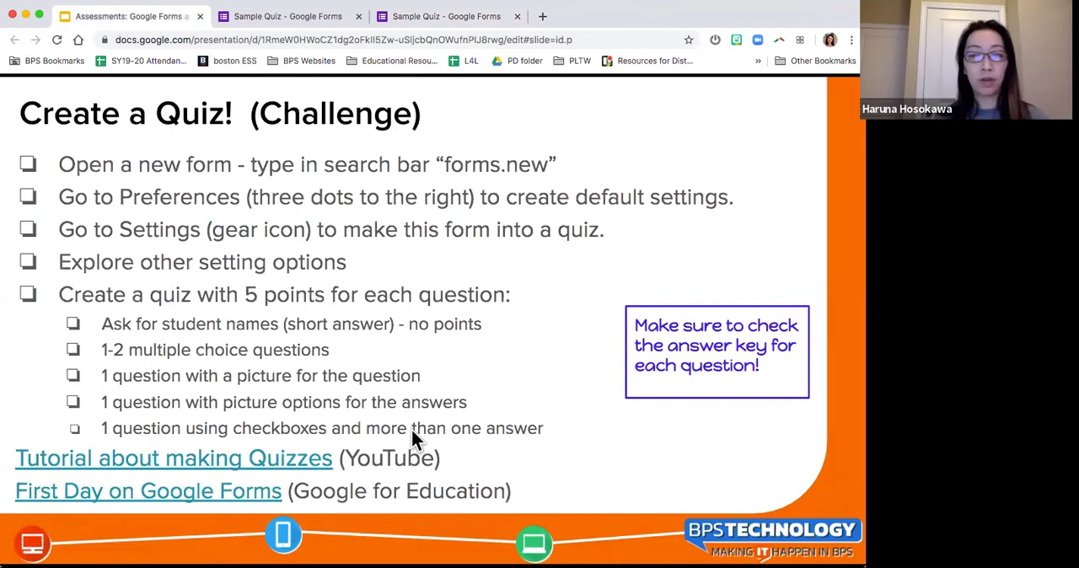
left_click(309, 461)
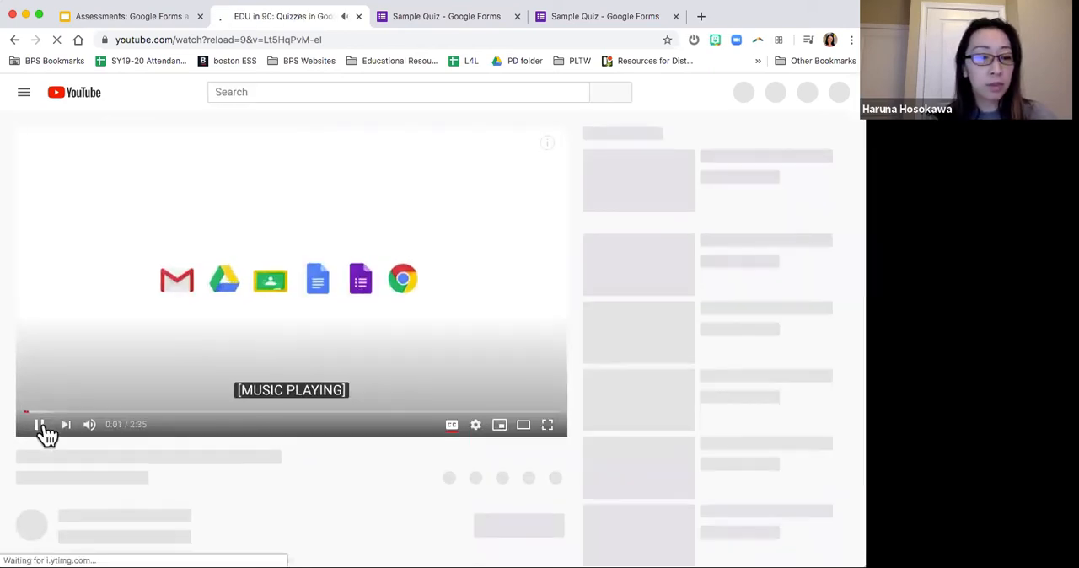
Step: Pause the tutorial video, return to the challenge slide and open the "First Day on Google Forms" link
left_click(42, 428)
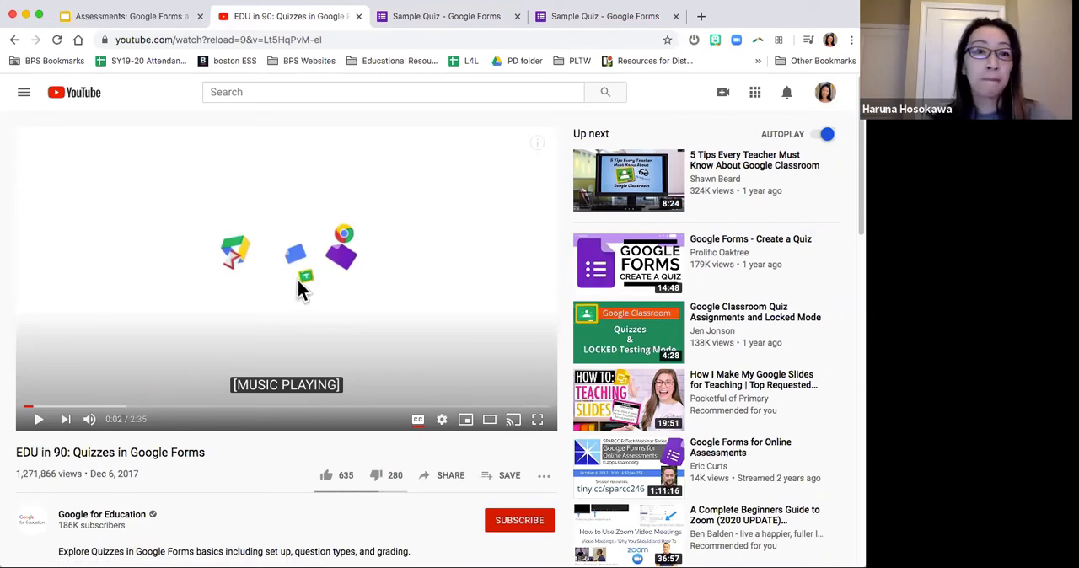
left_click(135, 16)
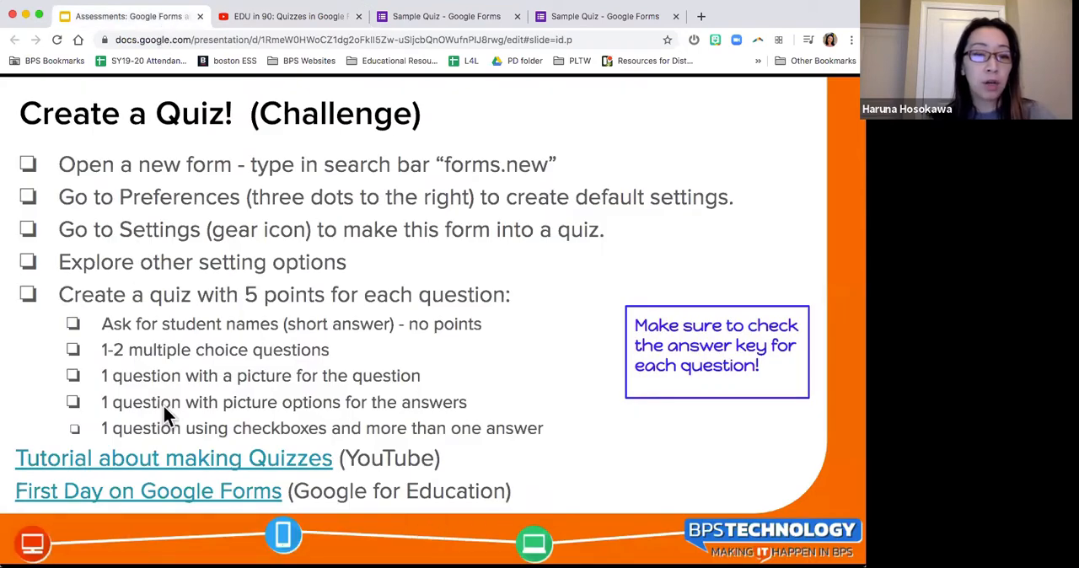
left_click(160, 497)
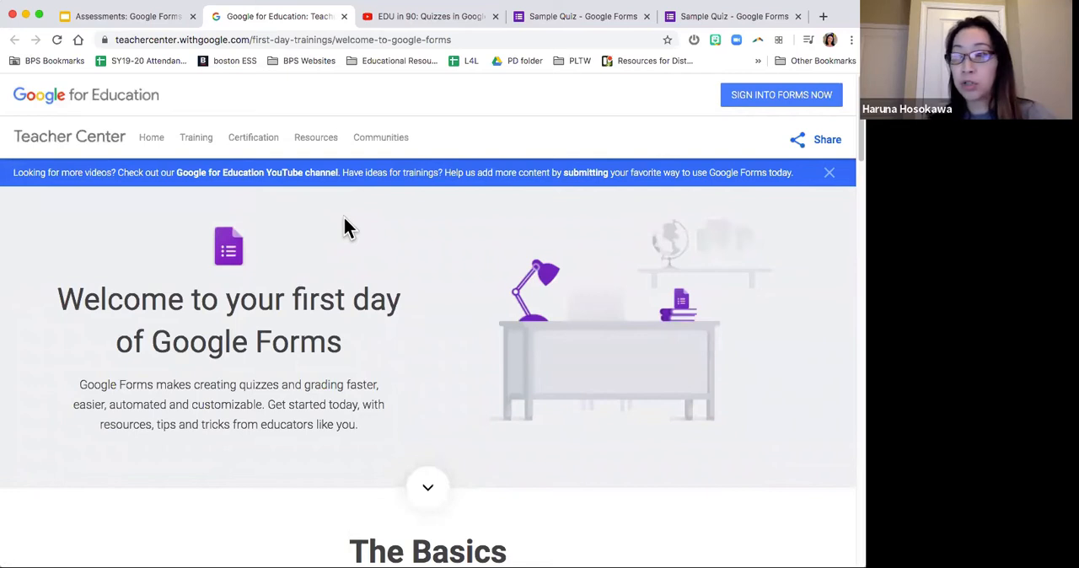
Step: Examine The Basics, Getting Started and Teachers Lounge resources, revisit the YouTube tutorial, and return to the challenge slide
scroll(401, 263, "down", 5)
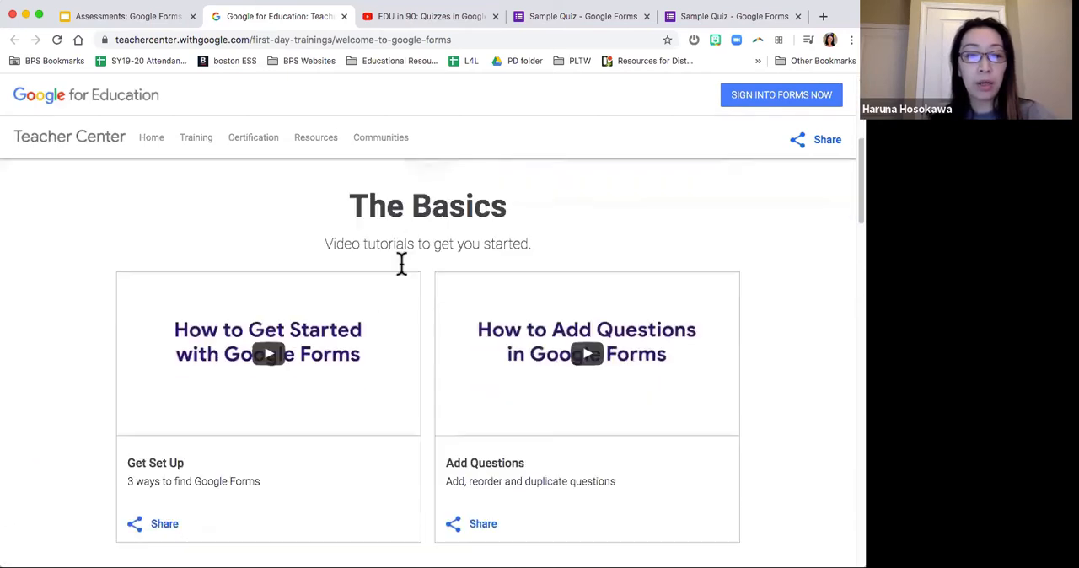
scroll(742, 342, "down", 2)
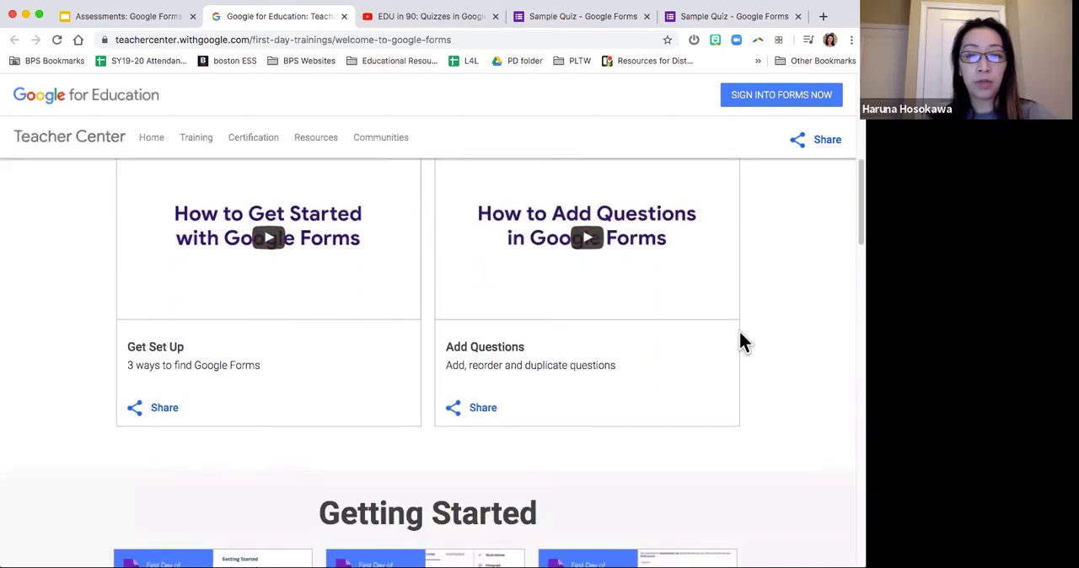
scroll(741, 342, "down", 4)
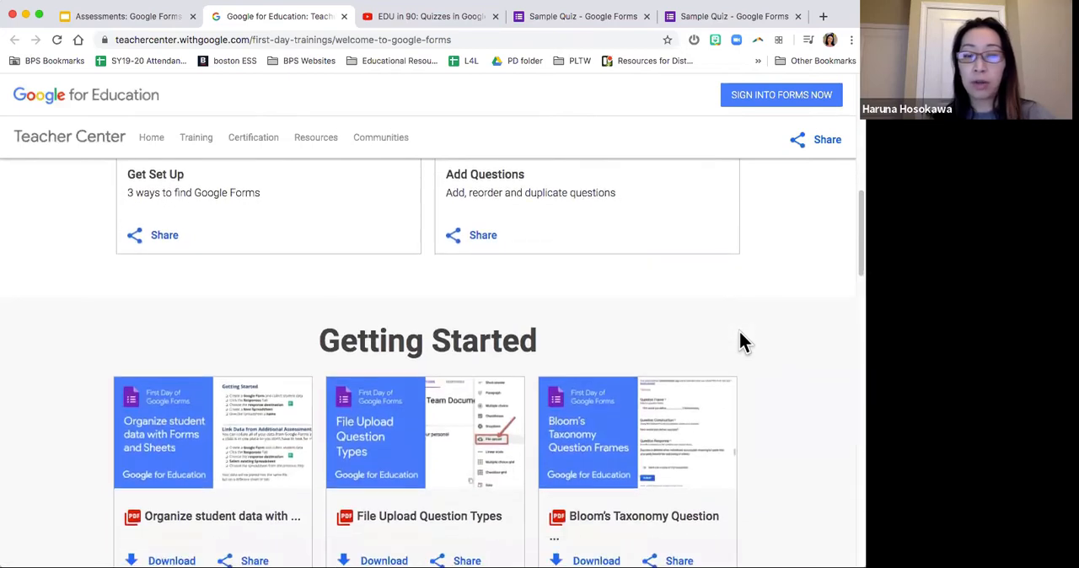
scroll(742, 342, "up", 5)
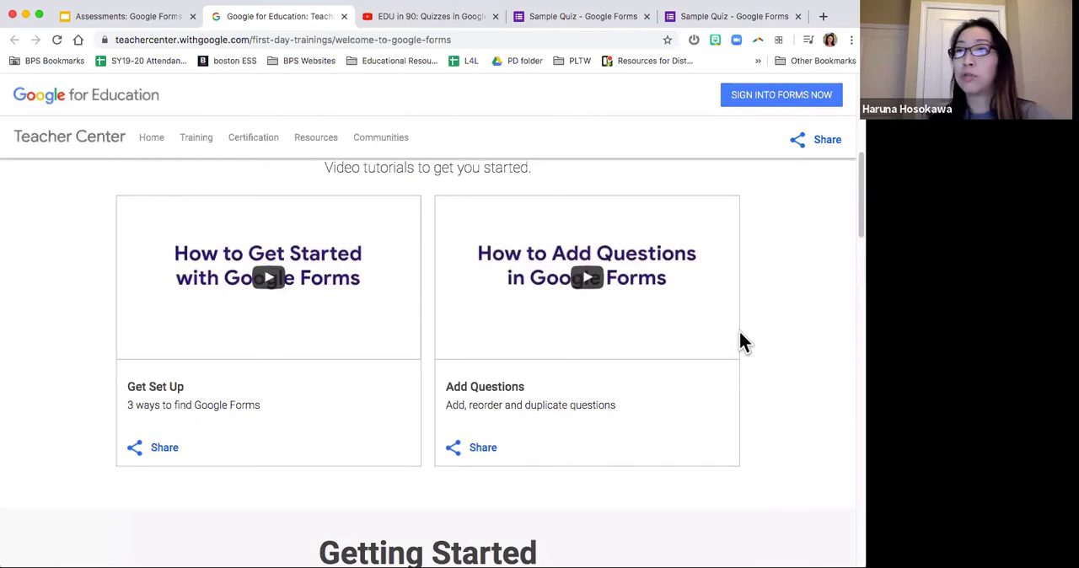
scroll(740, 333, "up", 2)
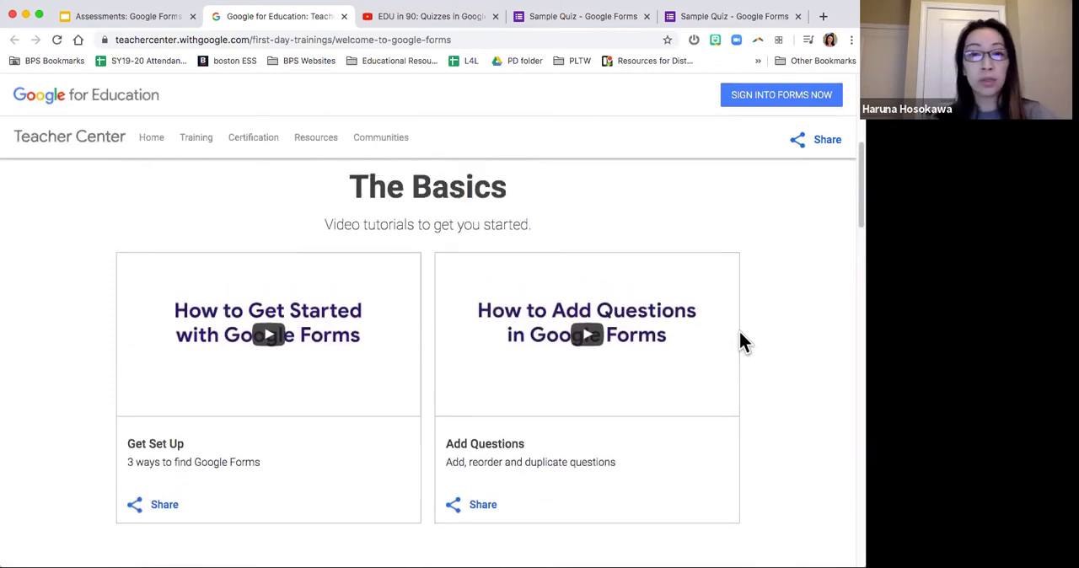
scroll(740, 333, "down", 4)
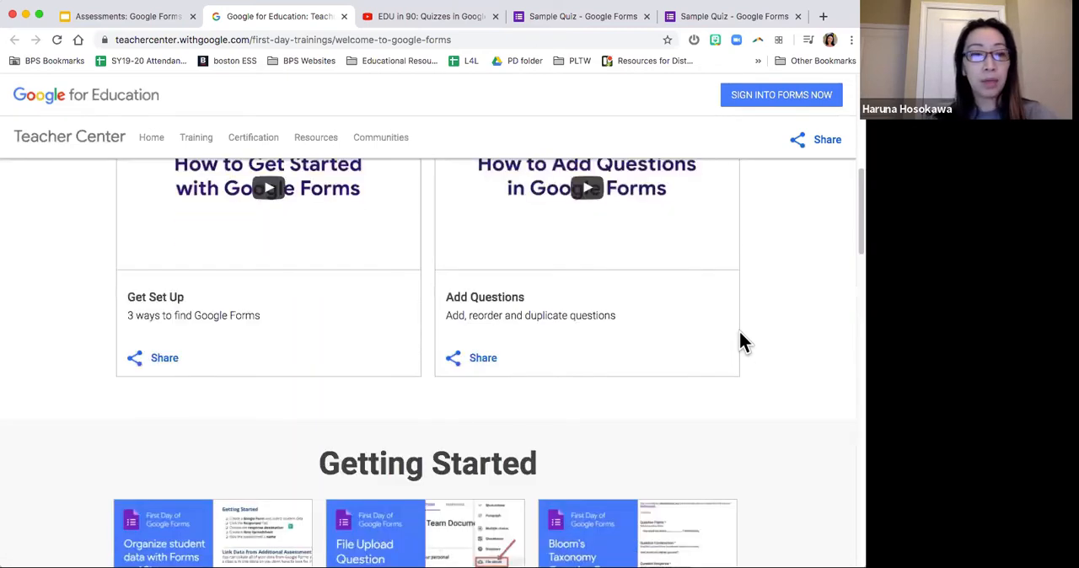
scroll(740, 333, "down", 12)
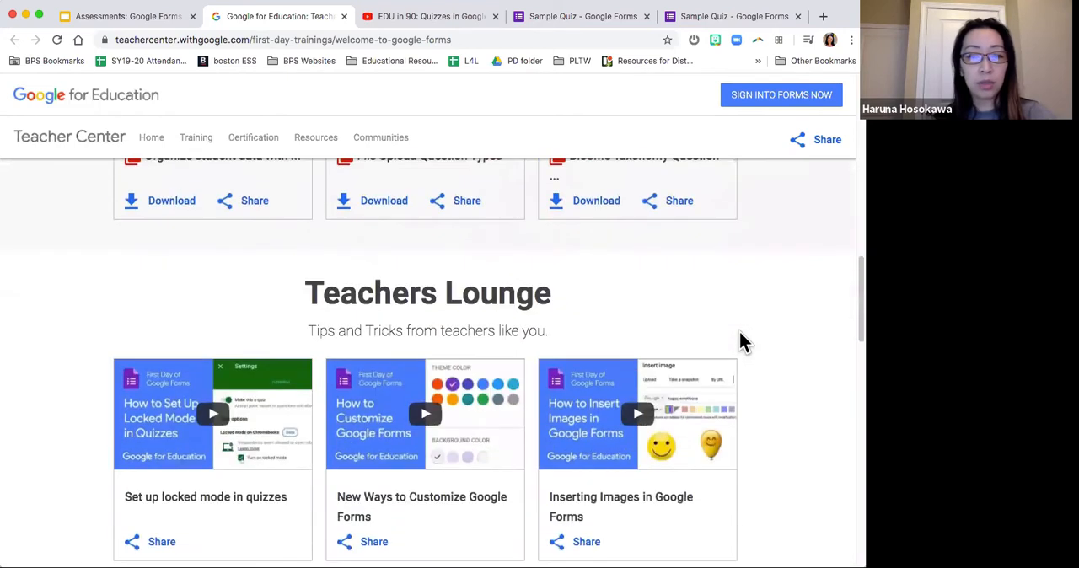
scroll(742, 342, "down", 1)
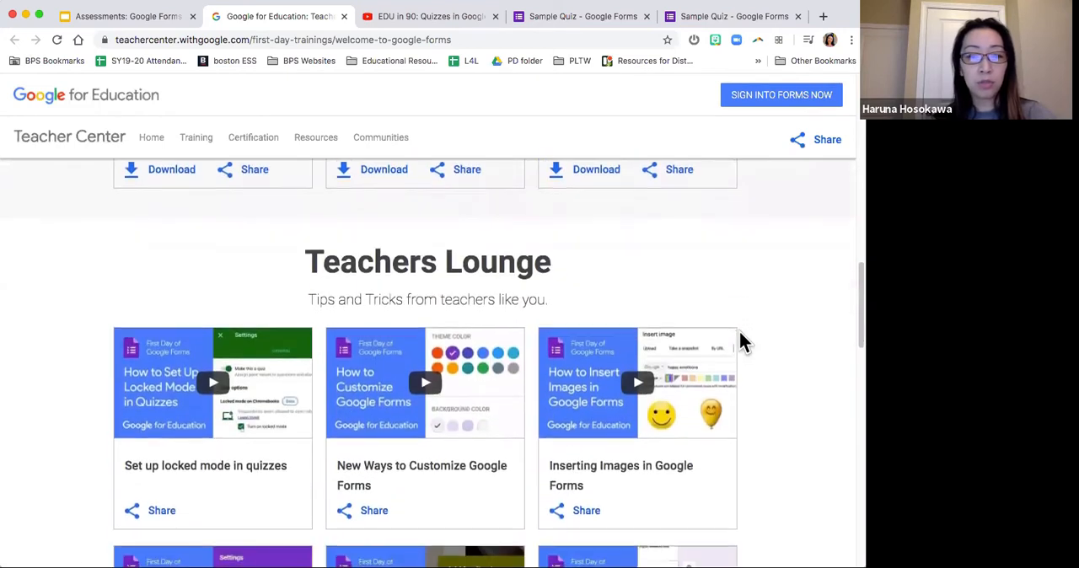
left_click(428, 19)
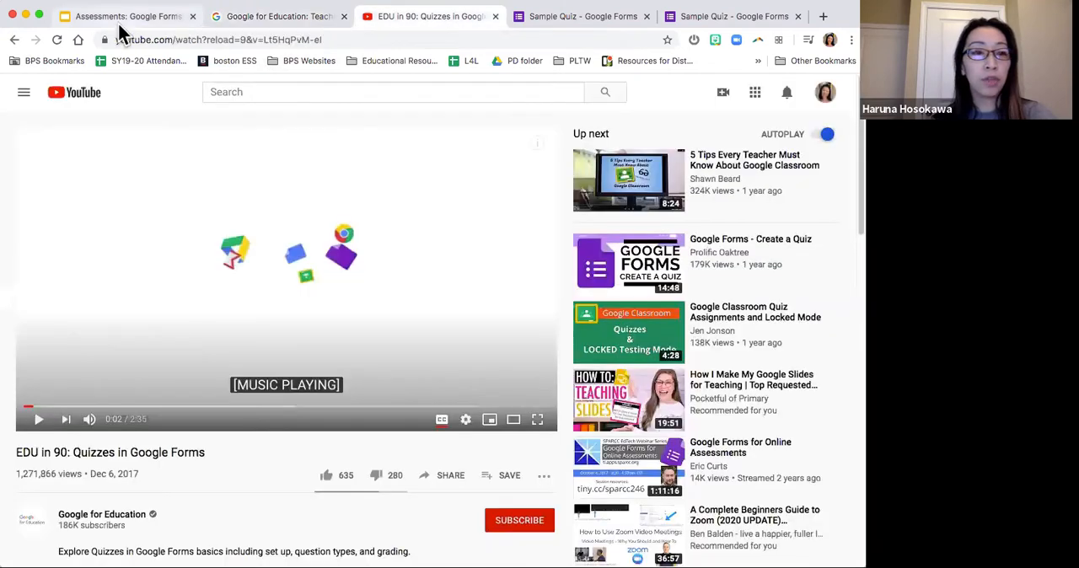
left_click(120, 19)
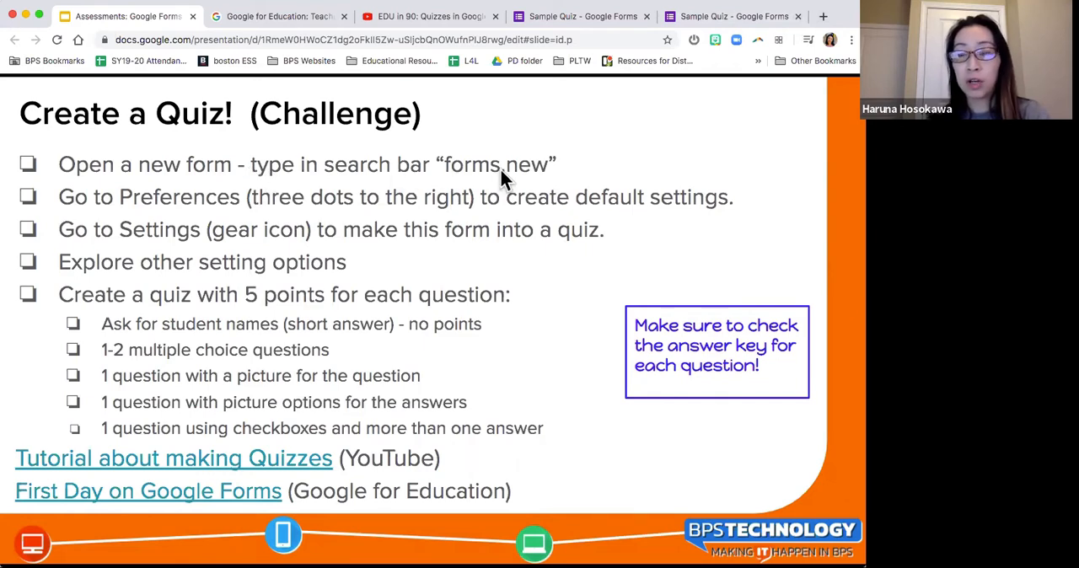
Step: Open a new browser tab and enter "forms.new" as the address without loading it
left_click(822, 17)
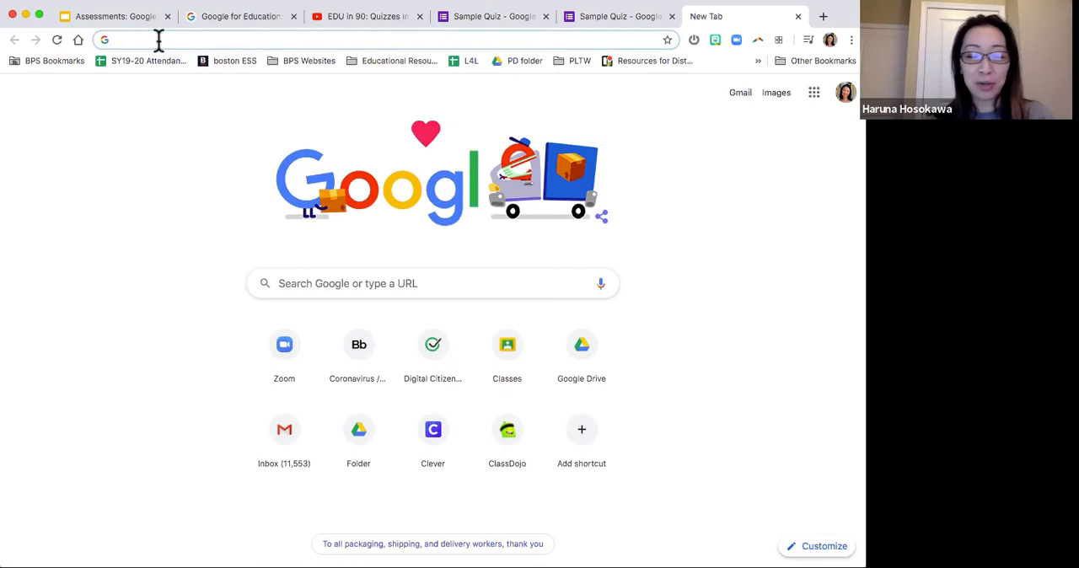
type("form")
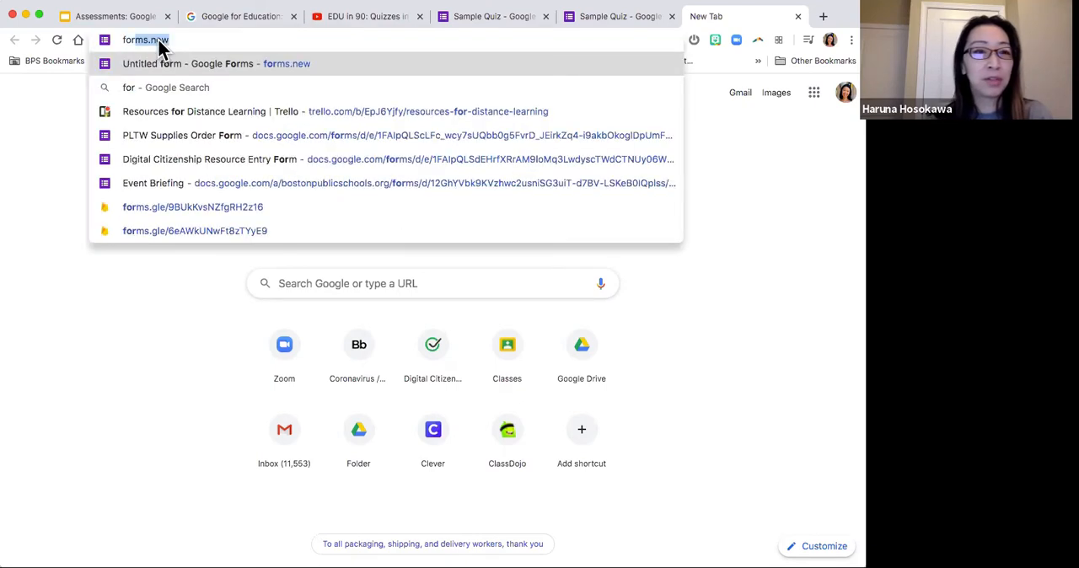
type("s")
key("BackSpace")
type("ms.new")
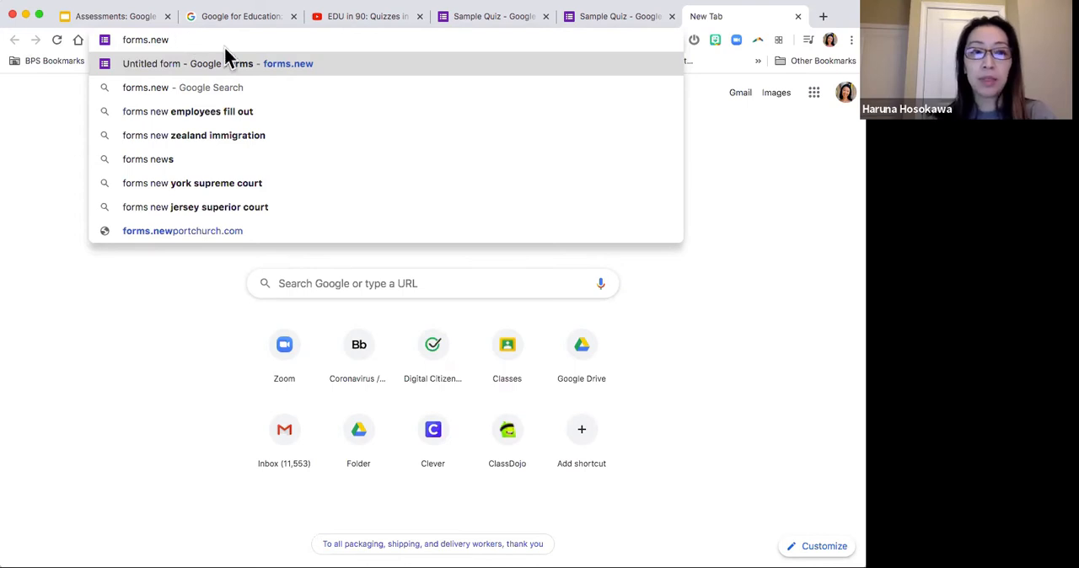
left_click(746, 160)
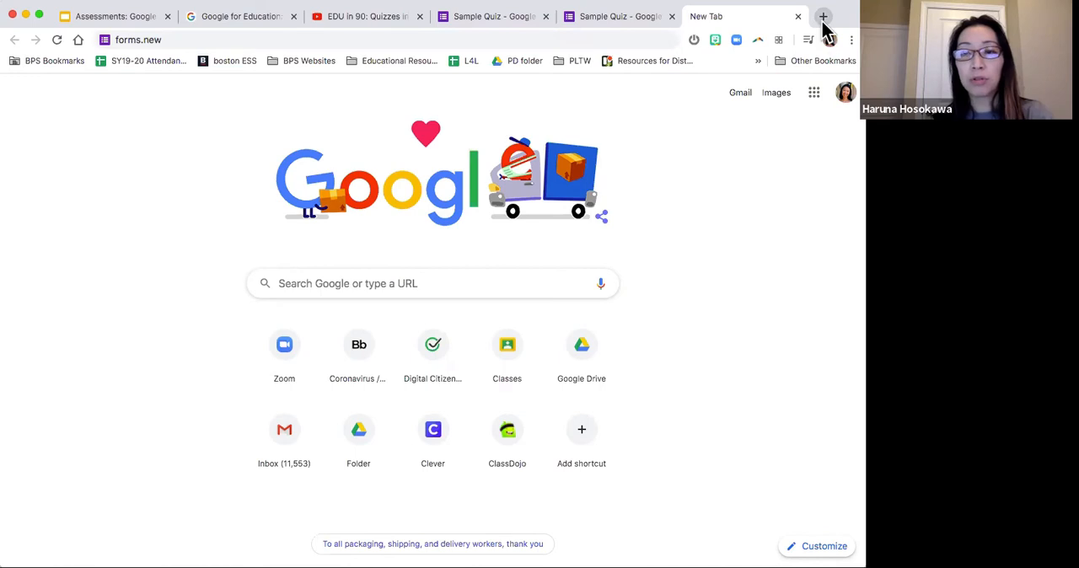
Step: Open Google Drive from the Google apps and create a new blank Google Form
left_click(813, 97)
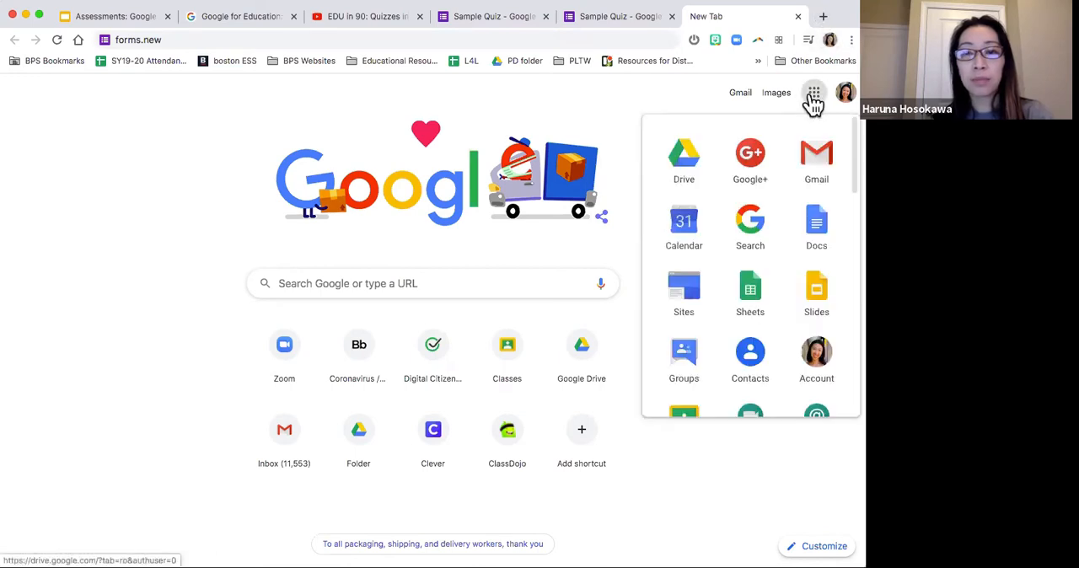
left_click(684, 164)
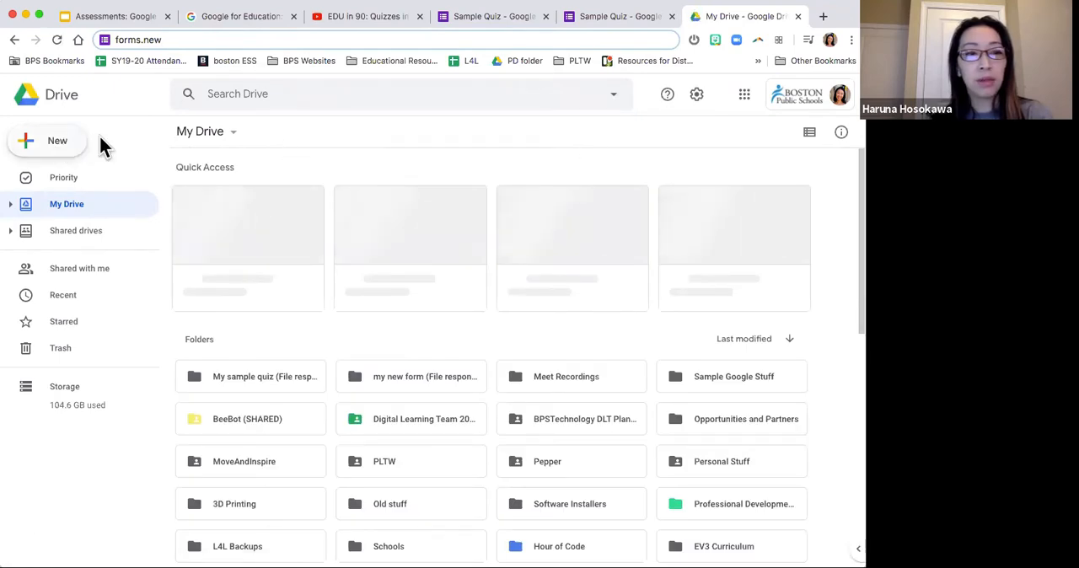
left_click(56, 147)
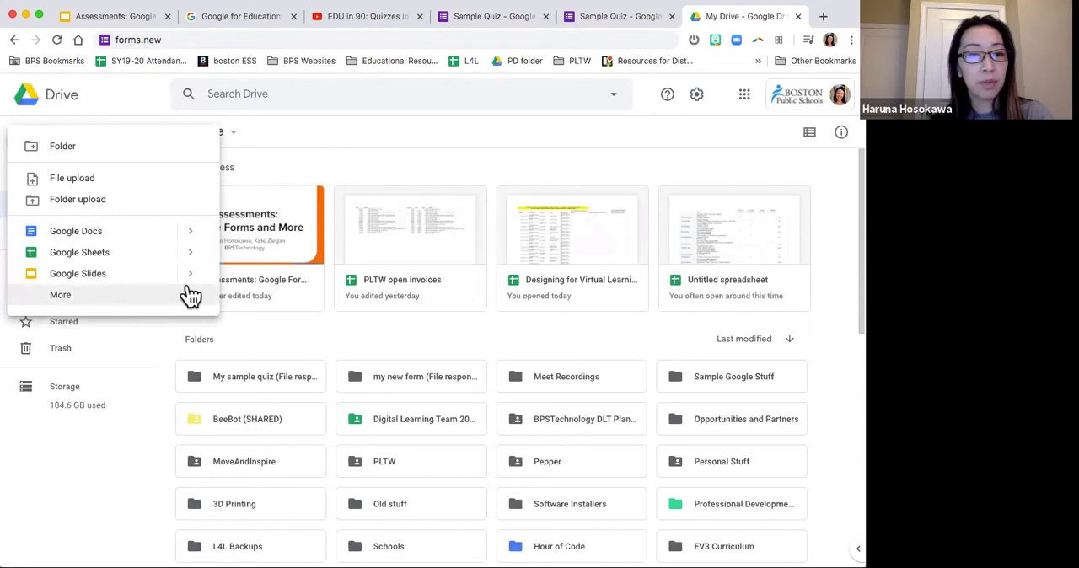
mouse_move(189, 301)
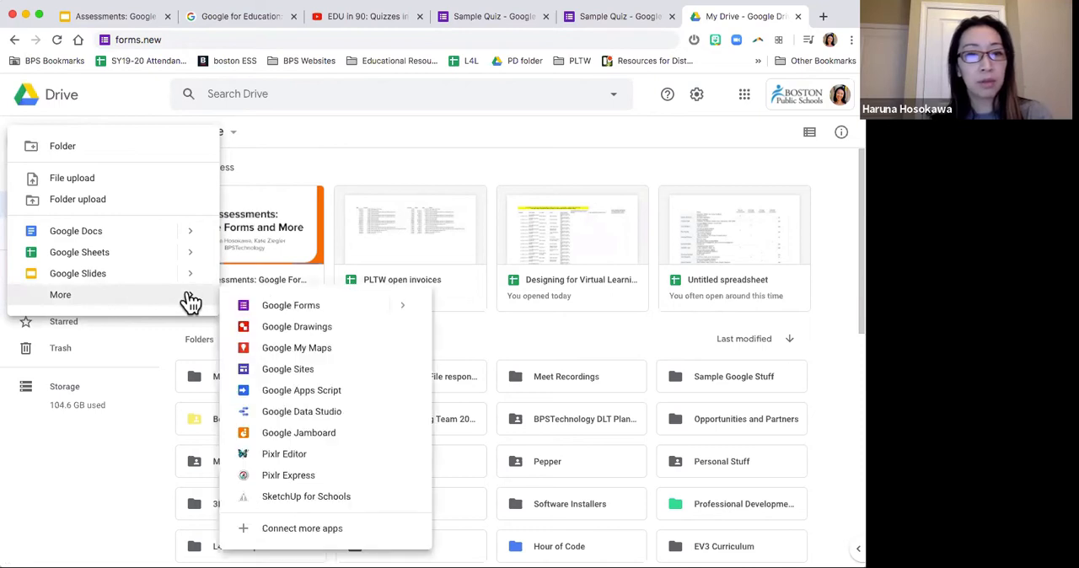
left_click(345, 315)
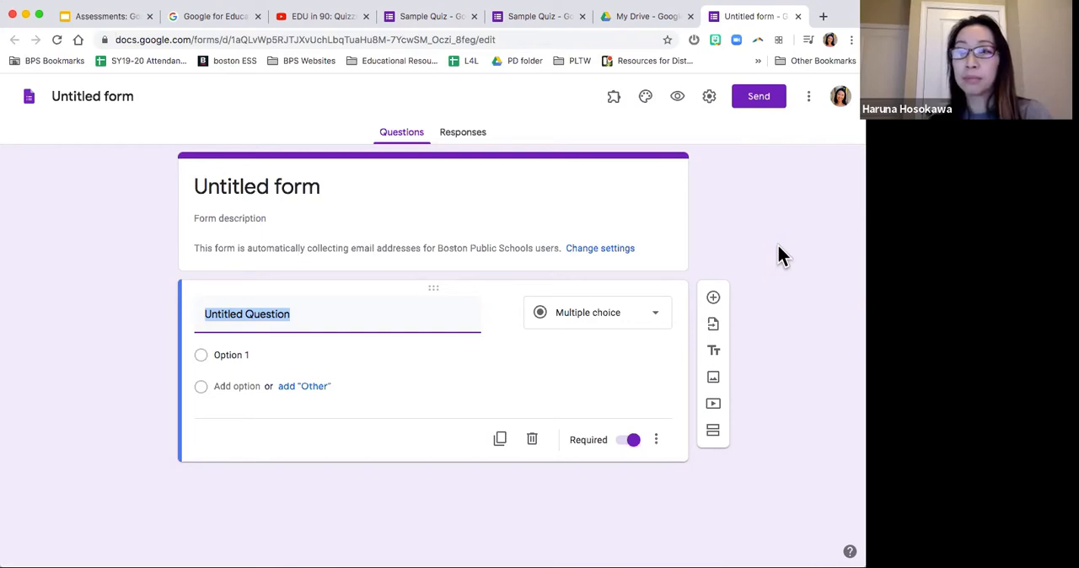
left_click(753, 212)
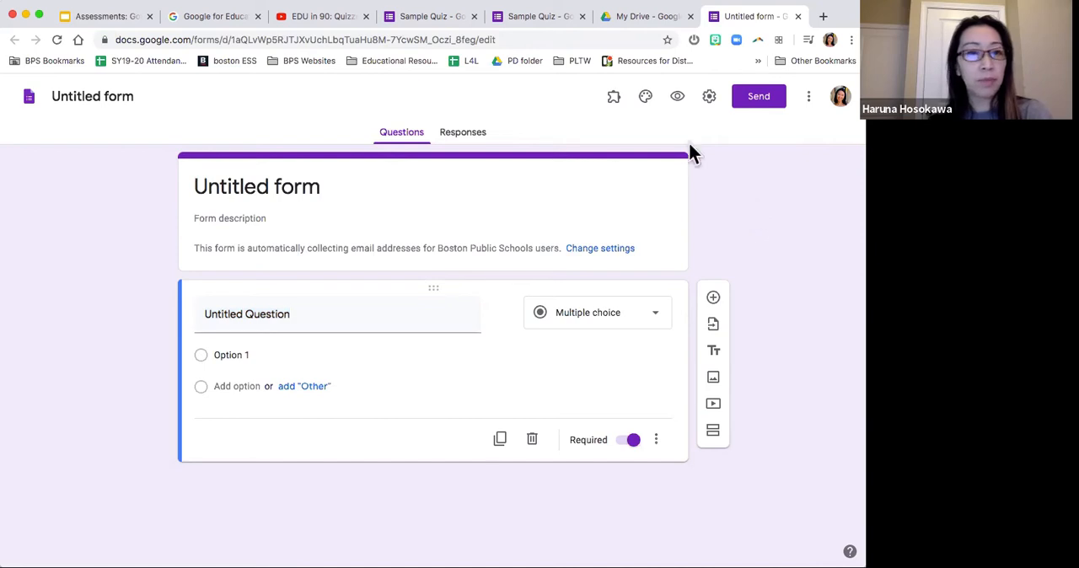
Step: Consult the challenge slide, and save the form preferences with email collection, required questions and a default quiz point value of 10
left_click(108, 20)
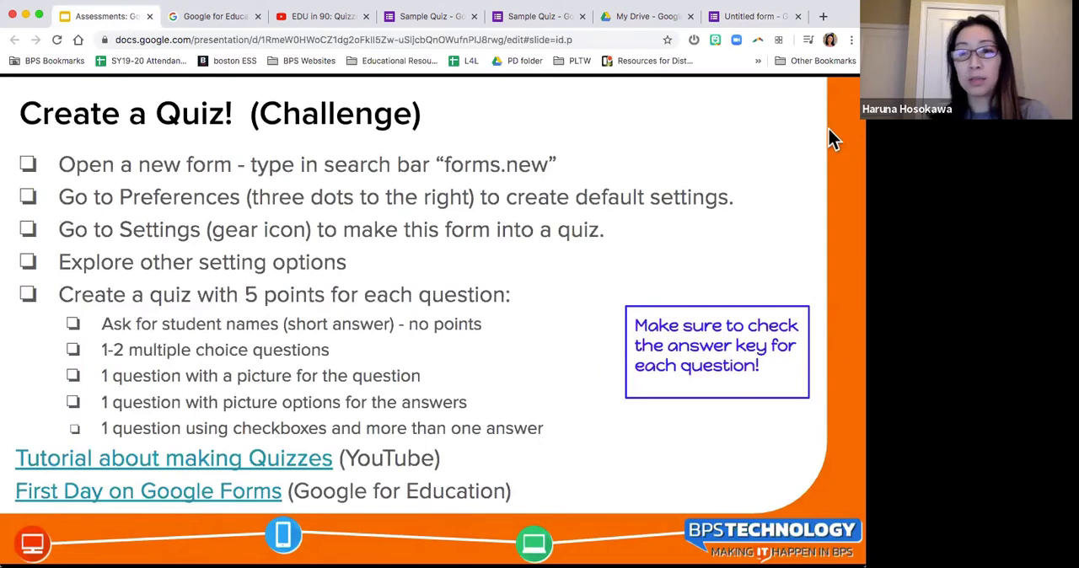
left_click(754, 18)
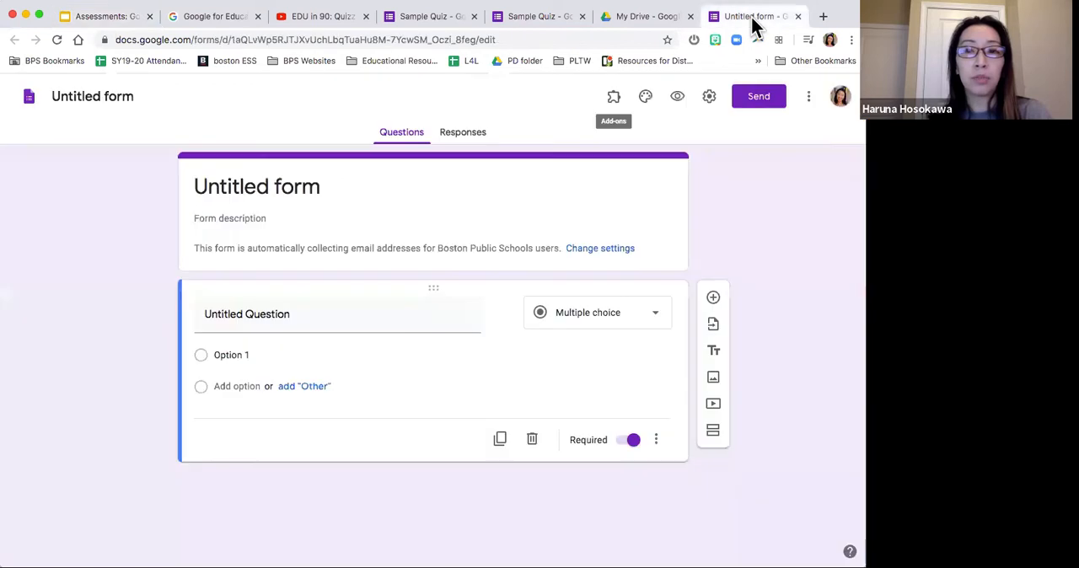
left_click(810, 100)
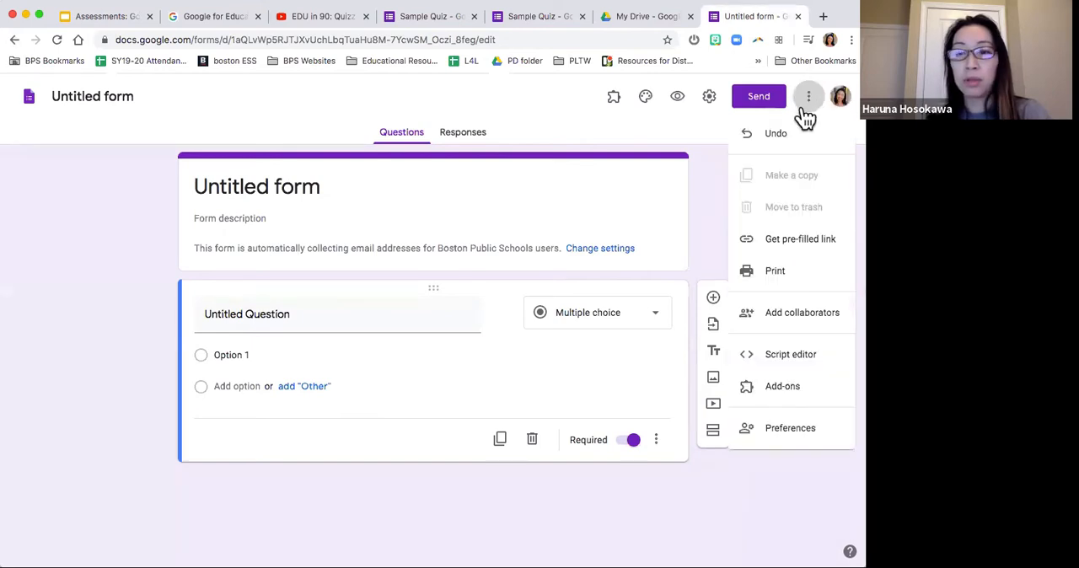
left_click(802, 429)
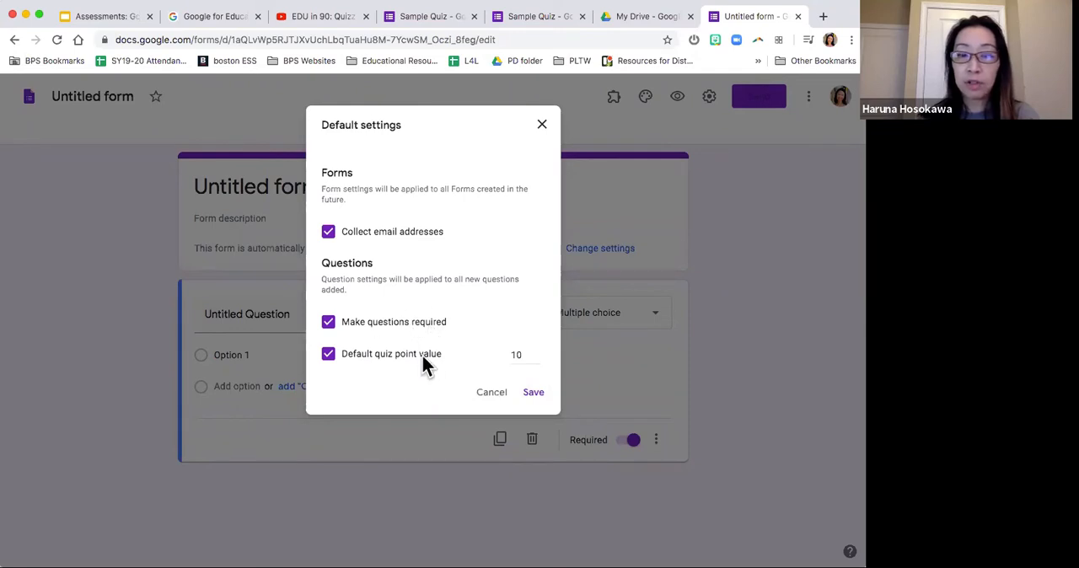
left_click(531, 393)
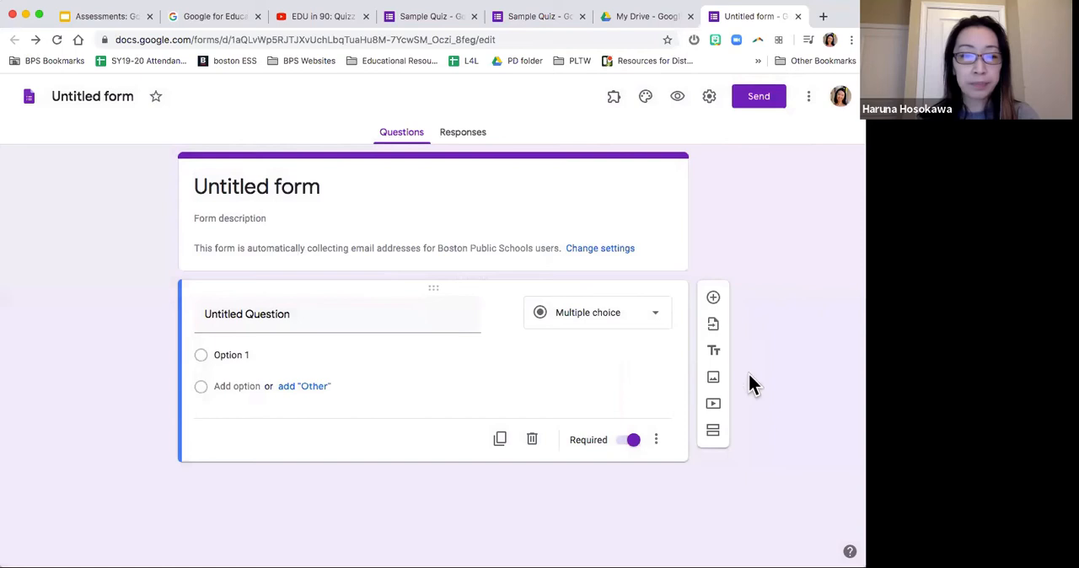
Step: Consult the challenge slide and turn on "Make this a quiz" in the untitled form's settings
left_click(95, 18)
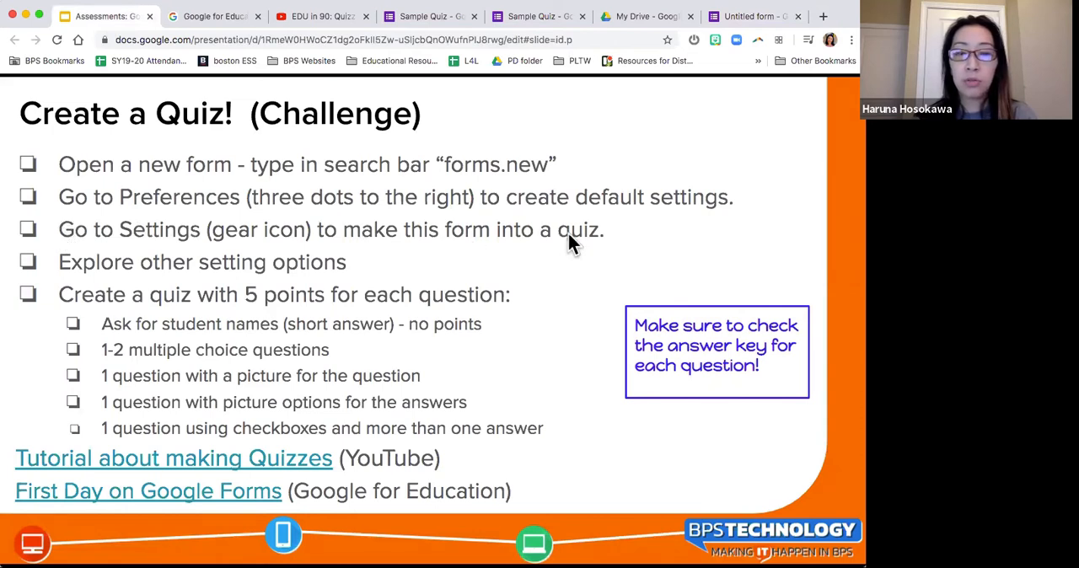
left_click(757, 19)
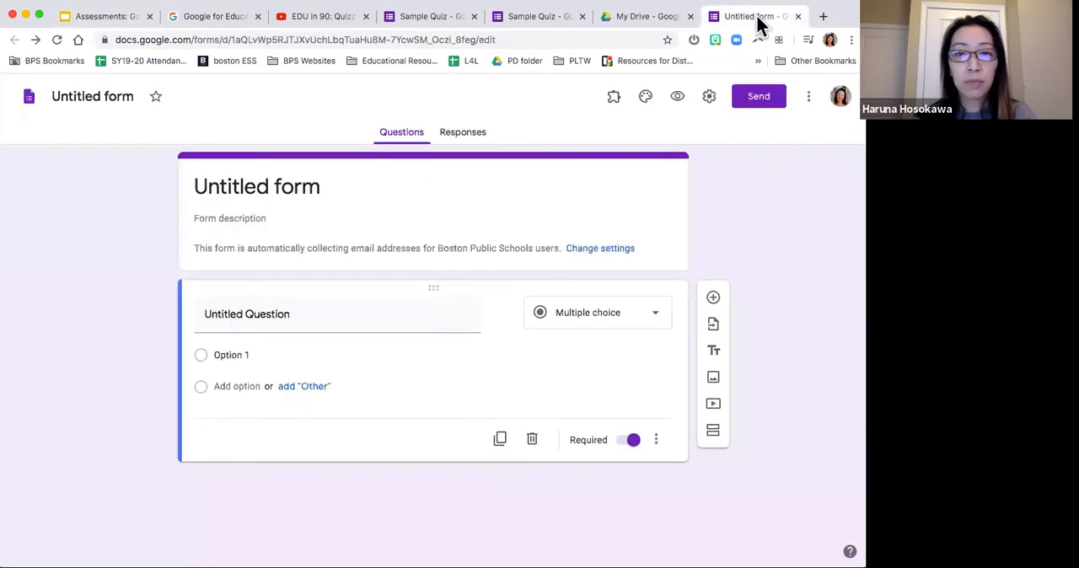
left_click(712, 97)
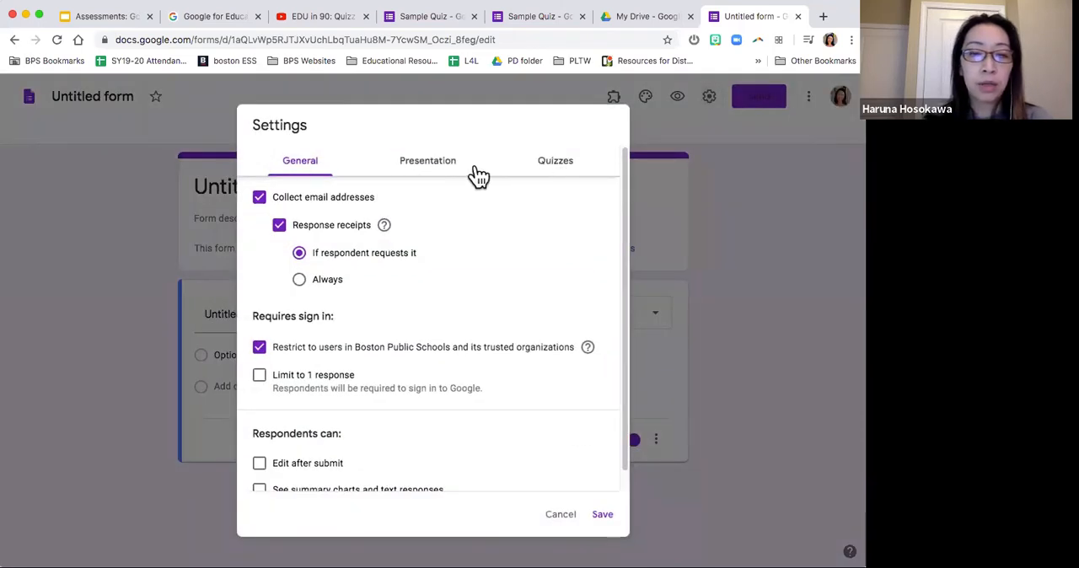
left_click(555, 168)
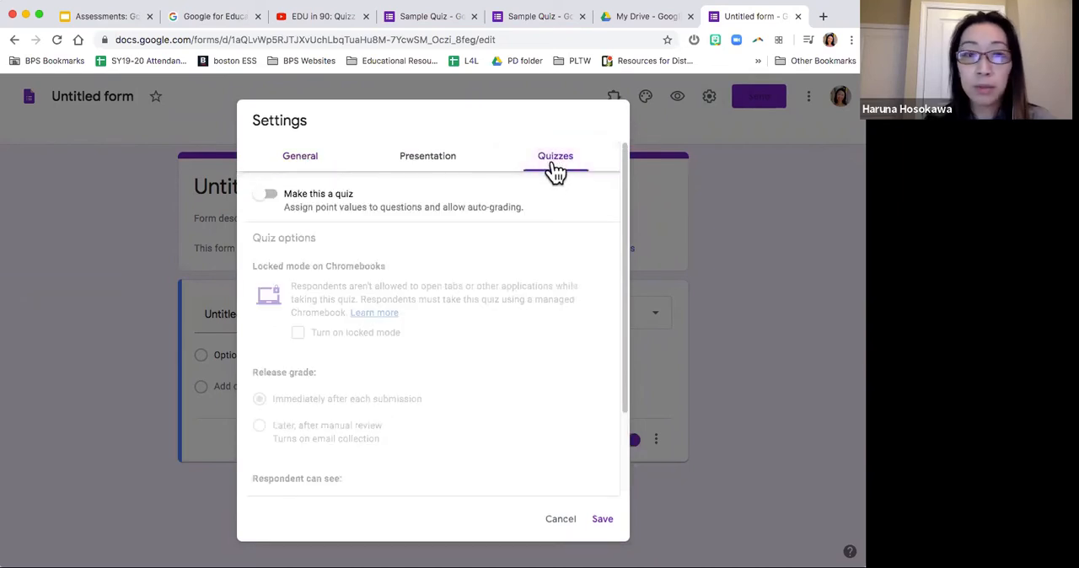
left_click(268, 199)
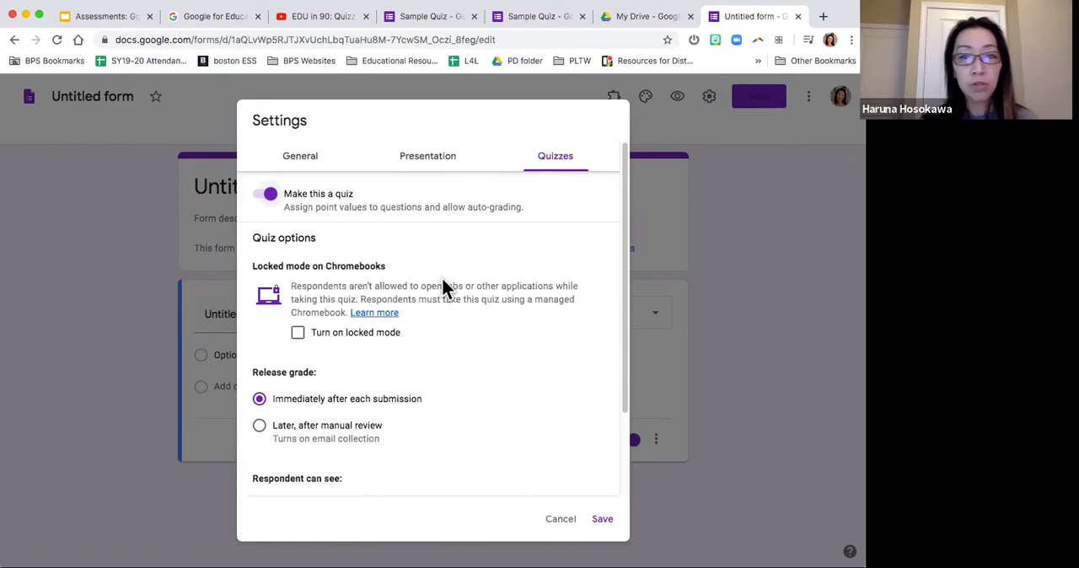
Step: Review the quiz options, trying grade release "Later, after manual review" and restoring "Immediately after each submission"
scroll(444, 282, "down", 3)
scroll(444, 283, "up", 2)
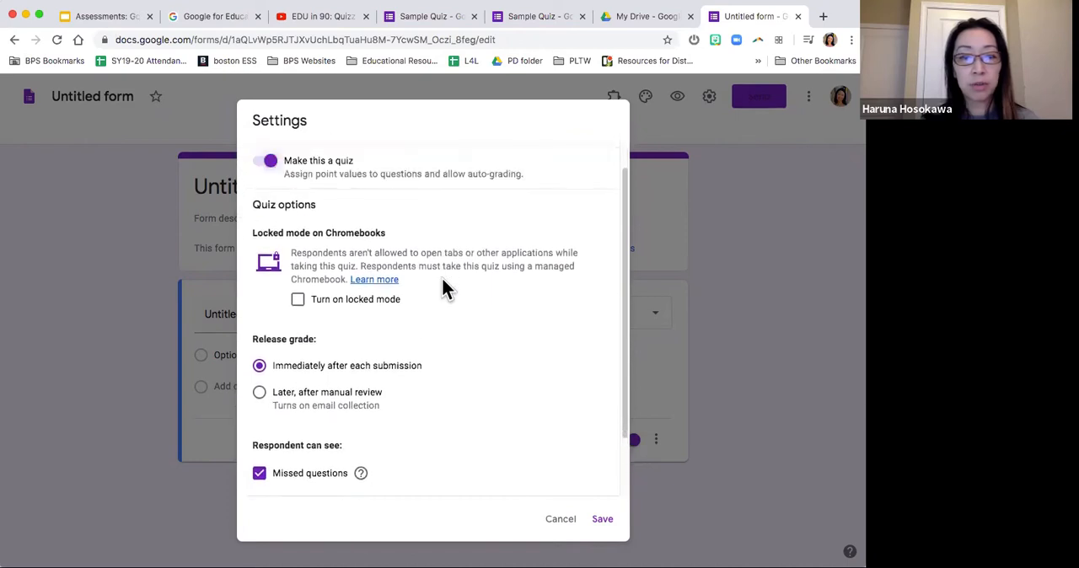
scroll(445, 289, "up", 1)
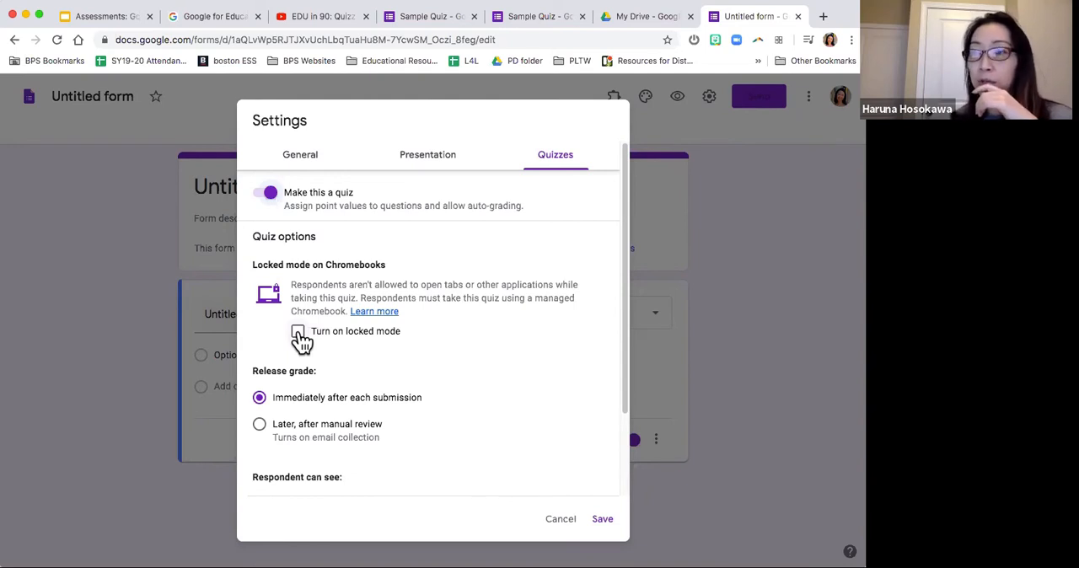
scroll(453, 336, "down", 3)
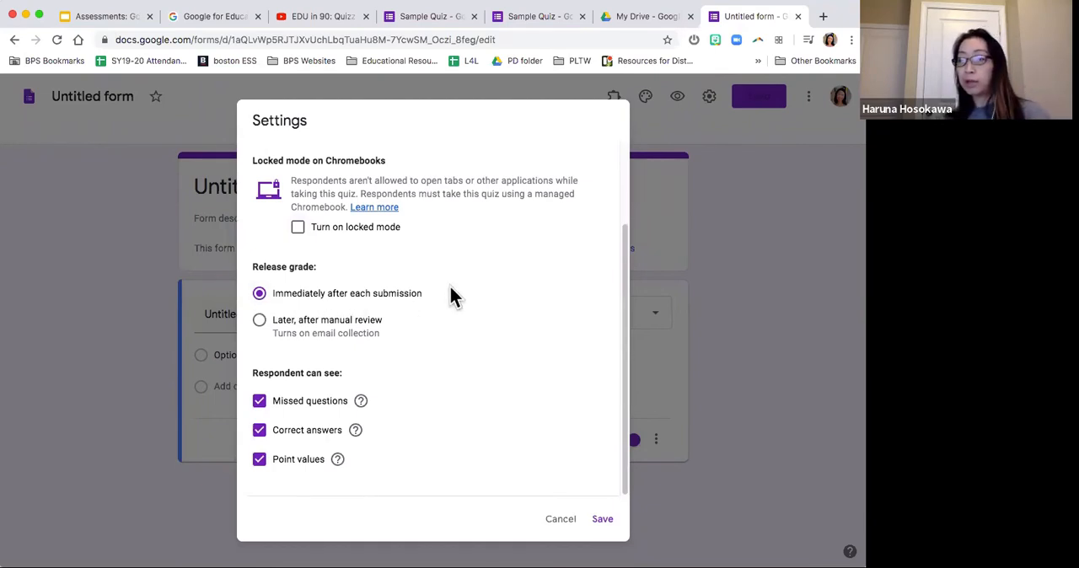
left_click(263, 322)
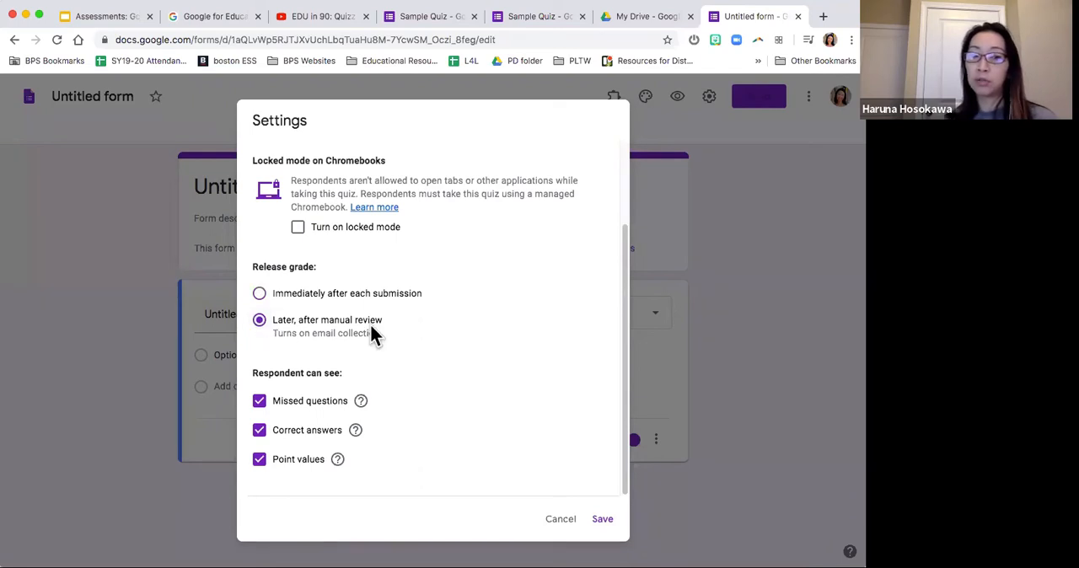
left_click(259, 295)
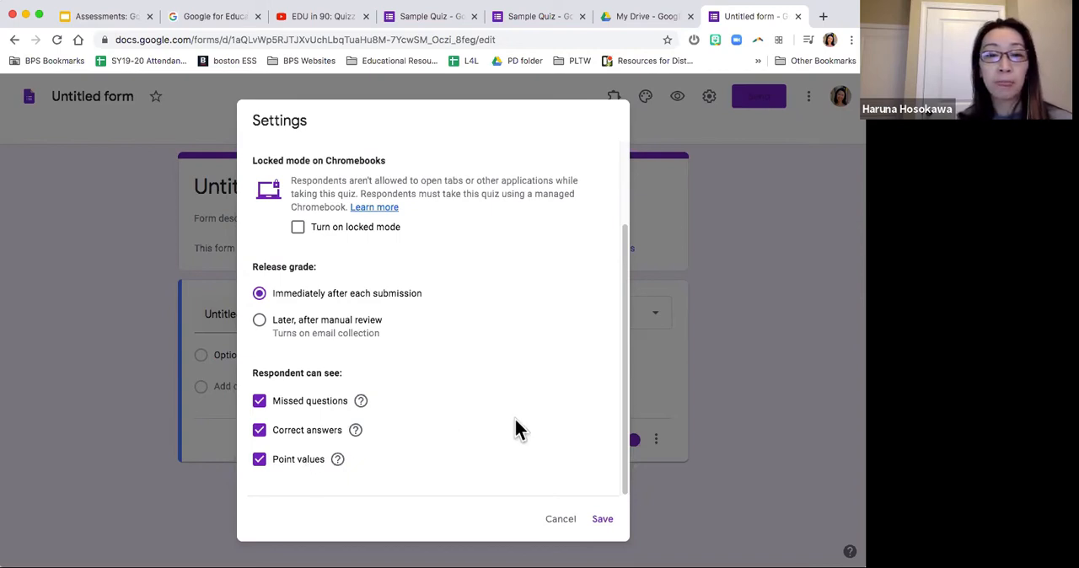
scroll(513, 425, "up", 3)
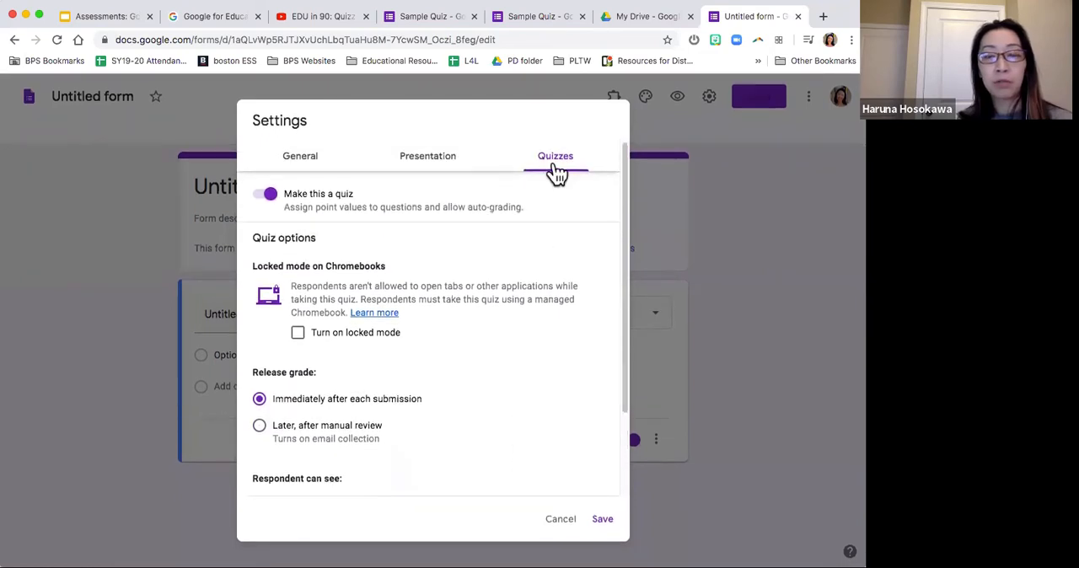
Step: Review the form's general settings, switching "Limit to 1 response" on and back off
left_click(300, 160)
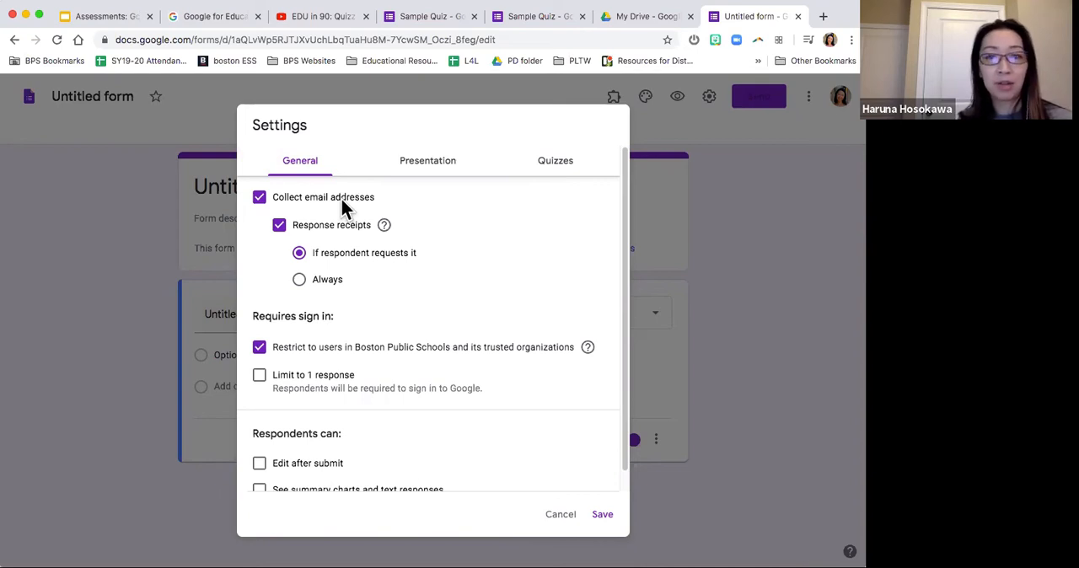
scroll(340, 197, "down", 2)
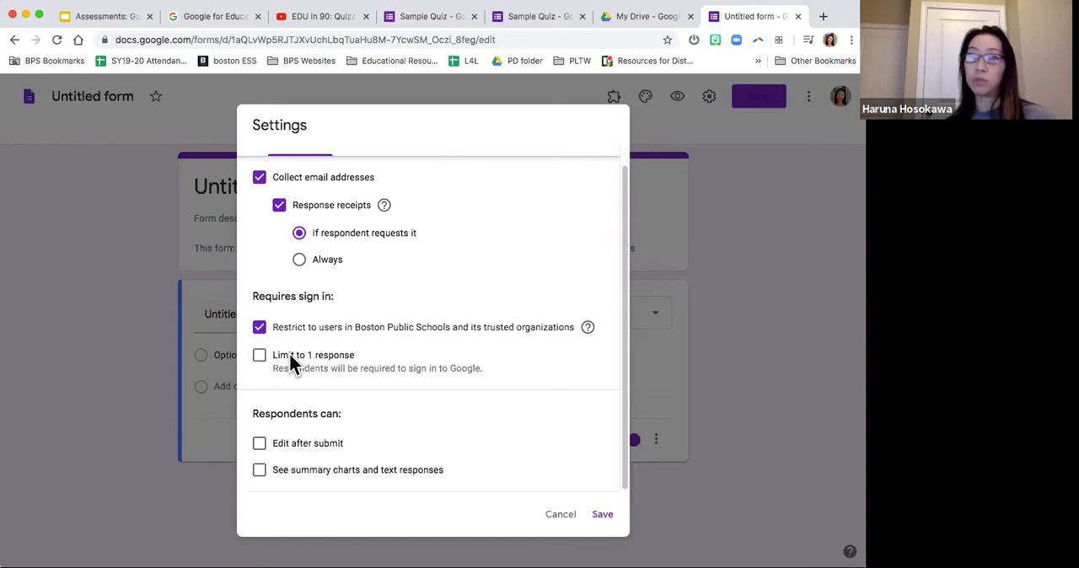
left_click(263, 357)
left_click(261, 357)
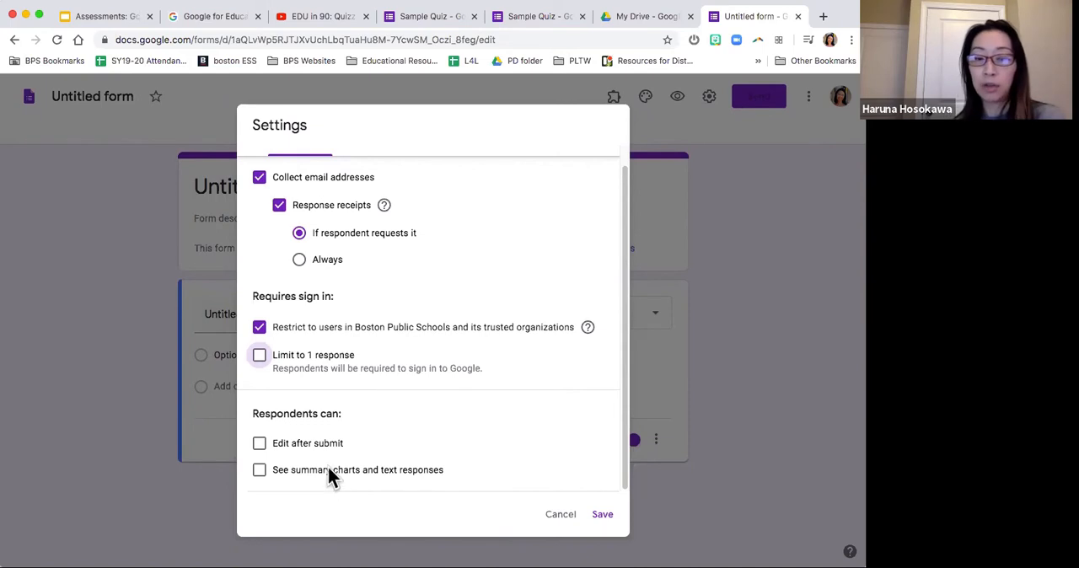
scroll(298, 470, "up", 2)
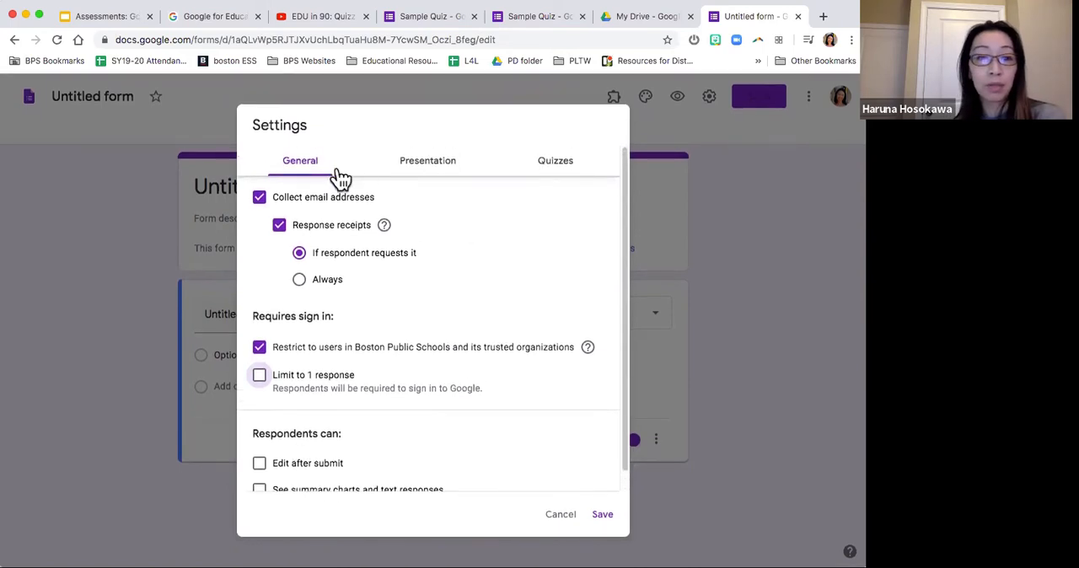
Step: Review the presentation settings, including the link to submit another response and the confirmation message, and save the form settings
left_click(432, 162)
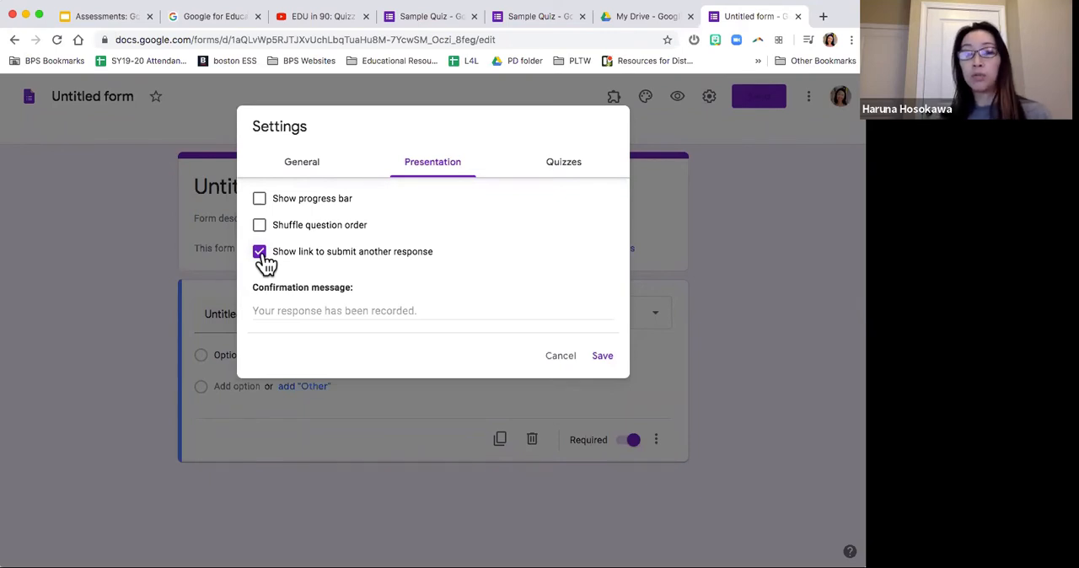
left_click(297, 176)
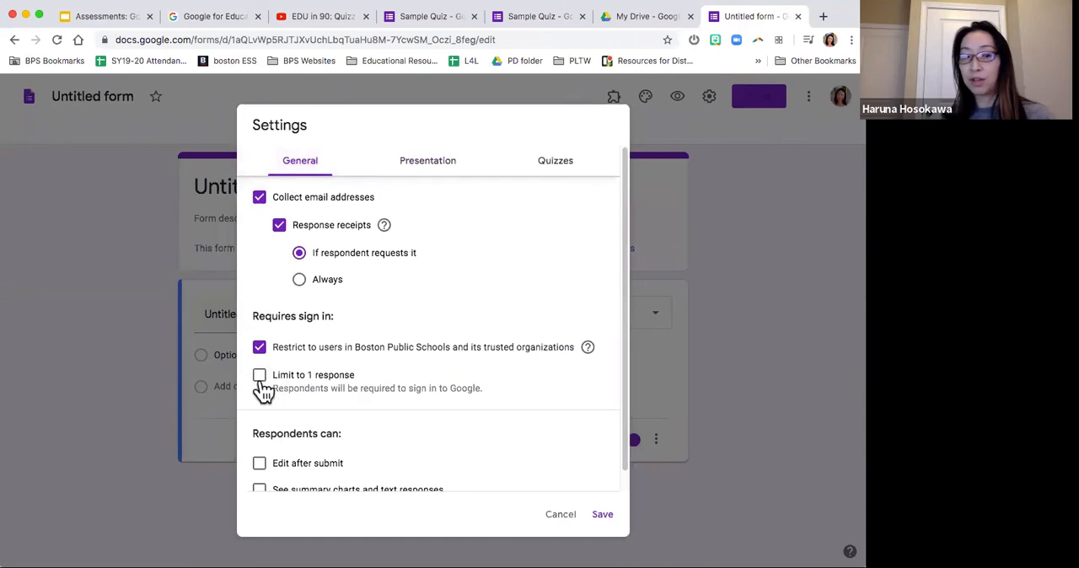
left_click(446, 169)
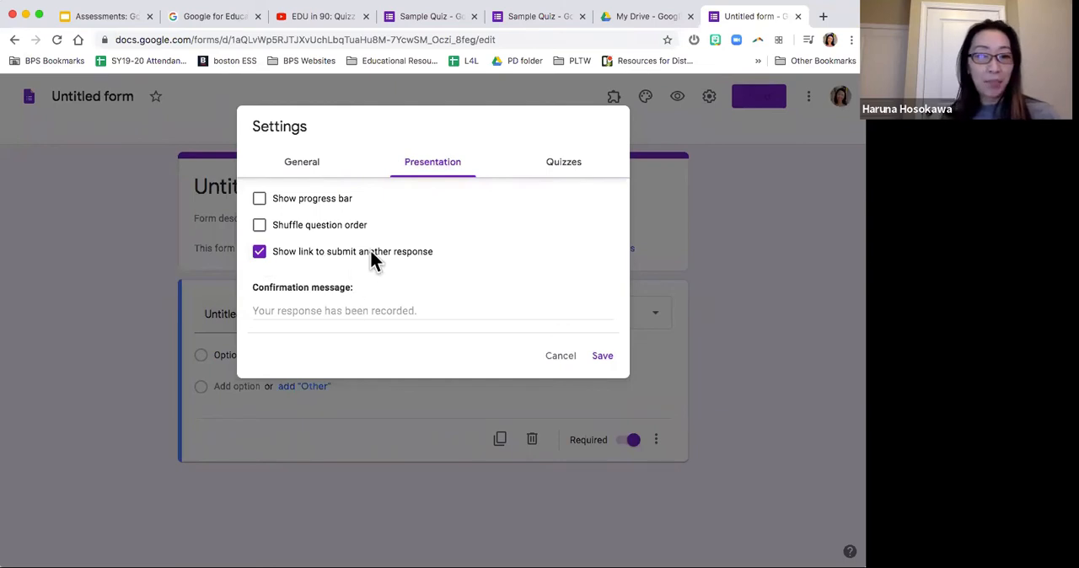
left_click(335, 310)
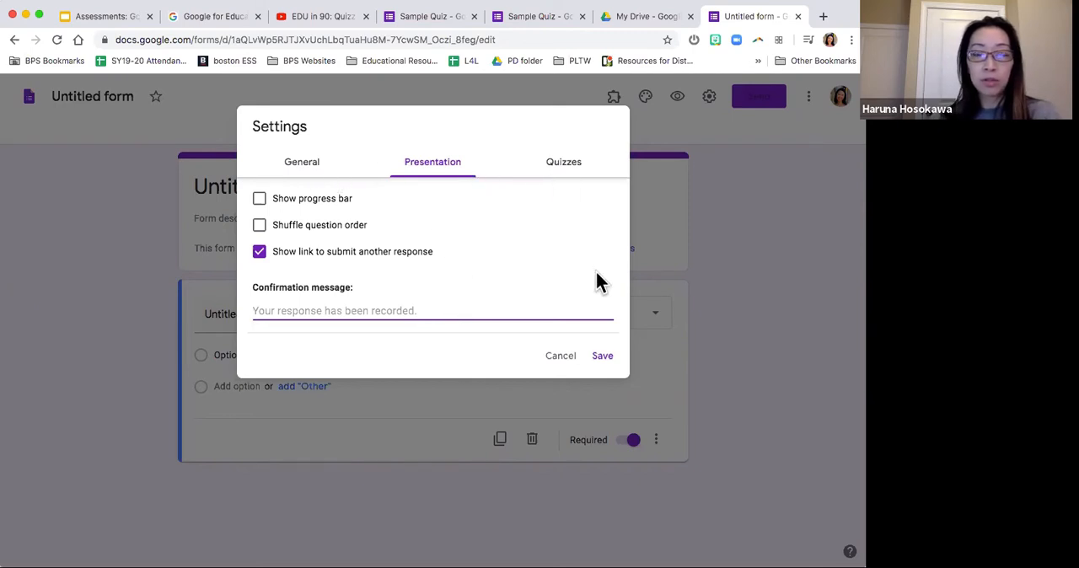
left_click(604, 362)
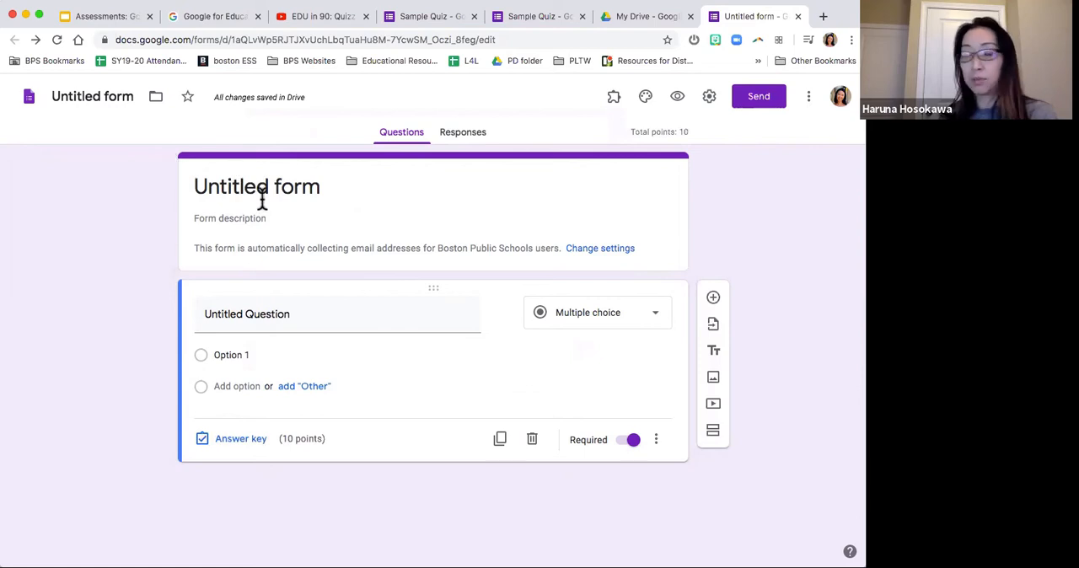
Step: Rename the form "My sample quiz" and apply the same name to its title heading
left_click(100, 94)
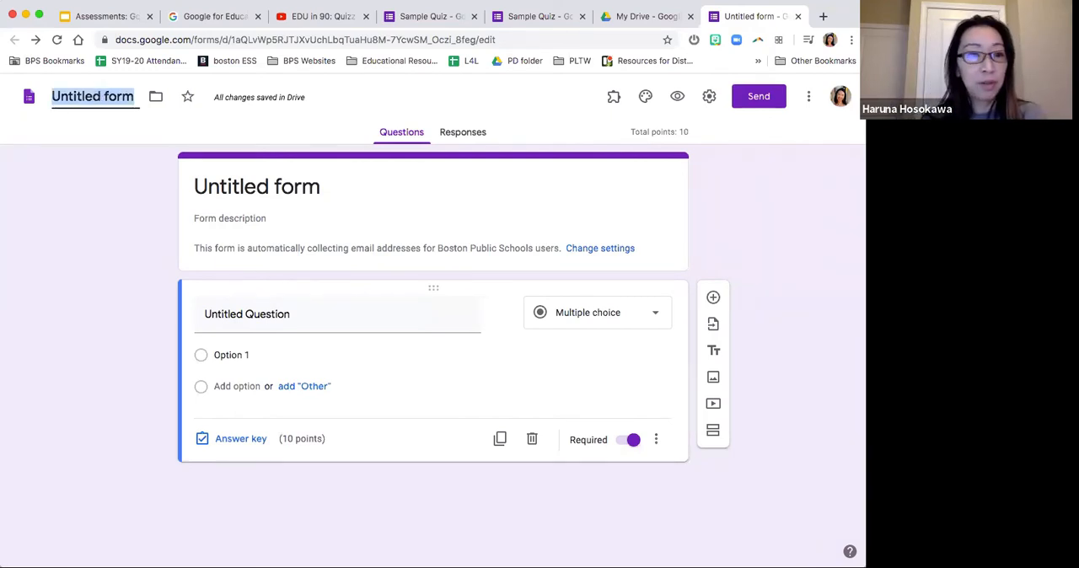
type("My sapl")
key("BackSpace")
key("BackSpace")
type("mple quiz")
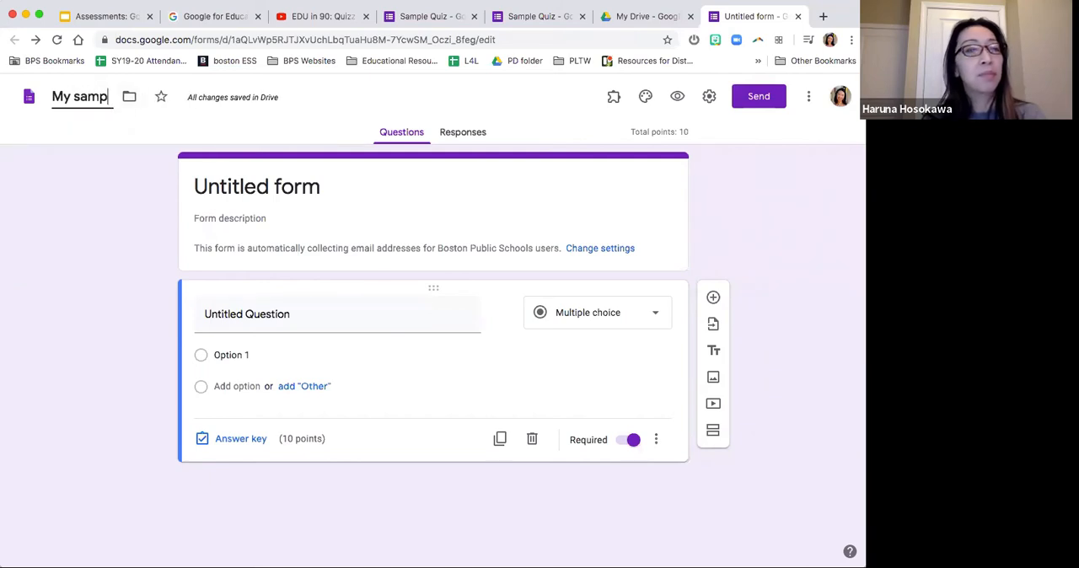
left_click(252, 173)
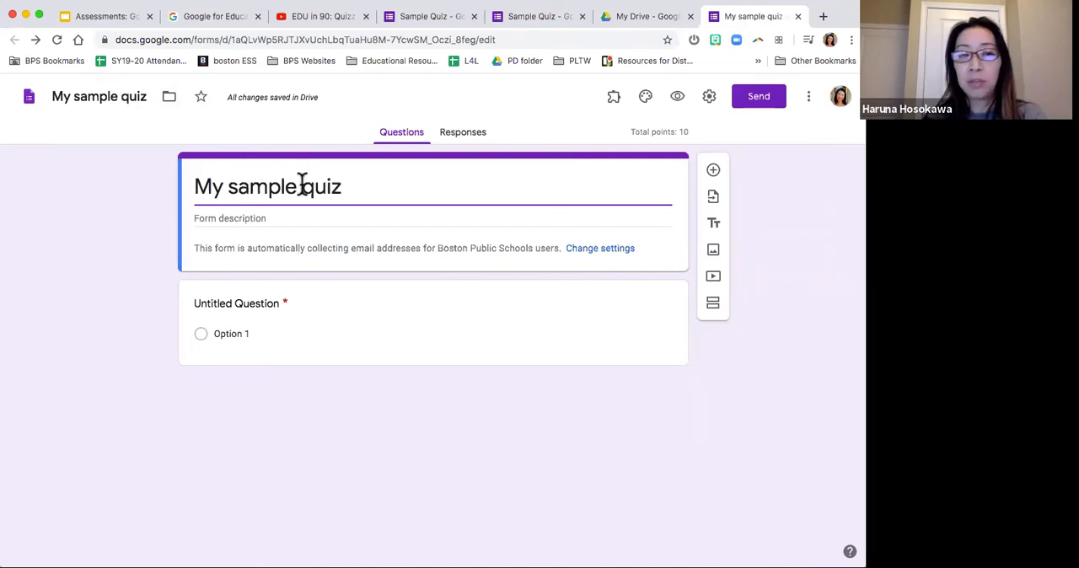
left_click(90, 96)
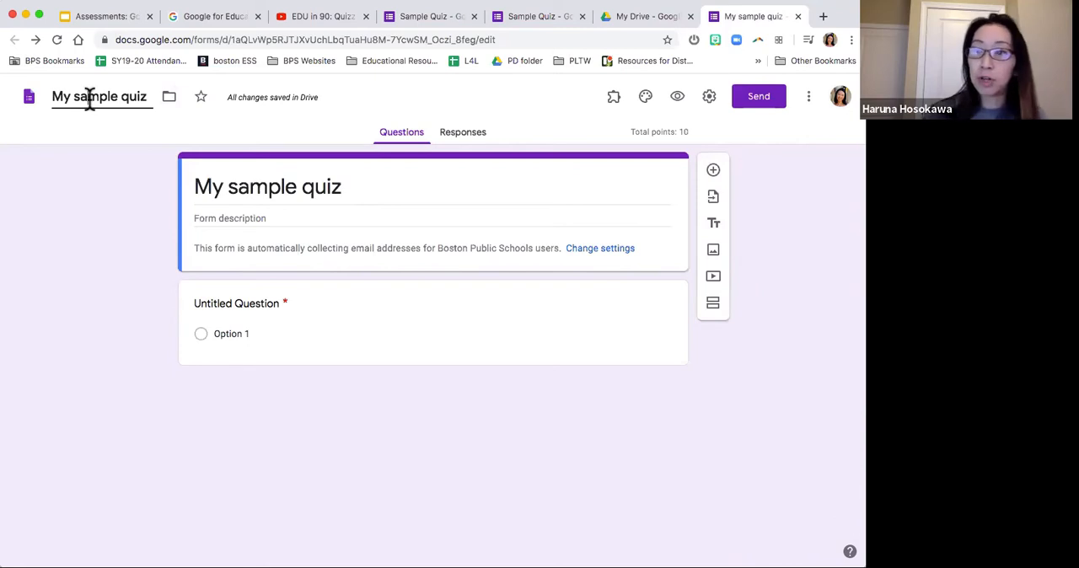
triple_click(285, 187)
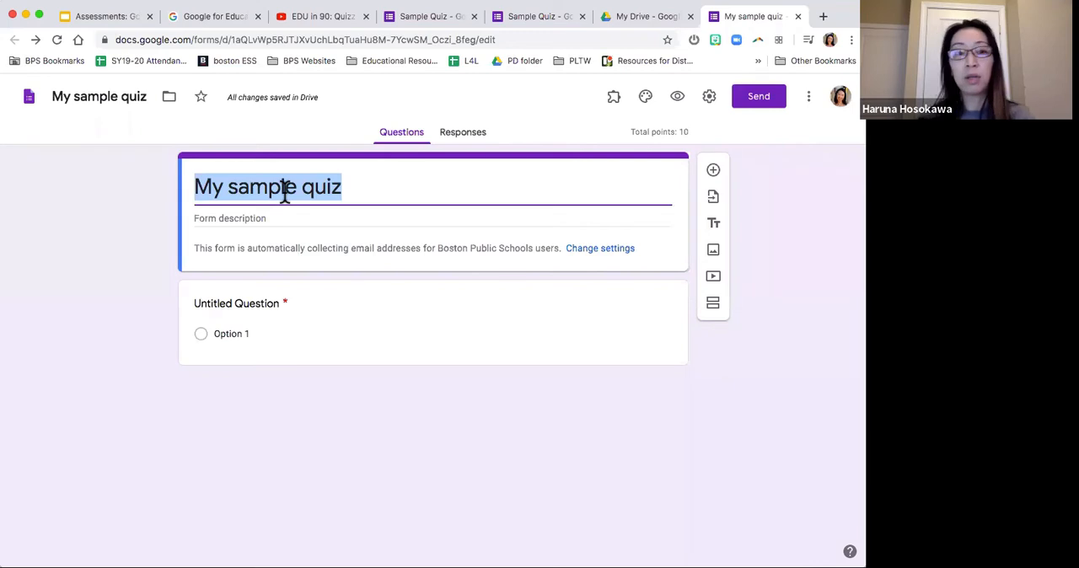
left_click(368, 189)
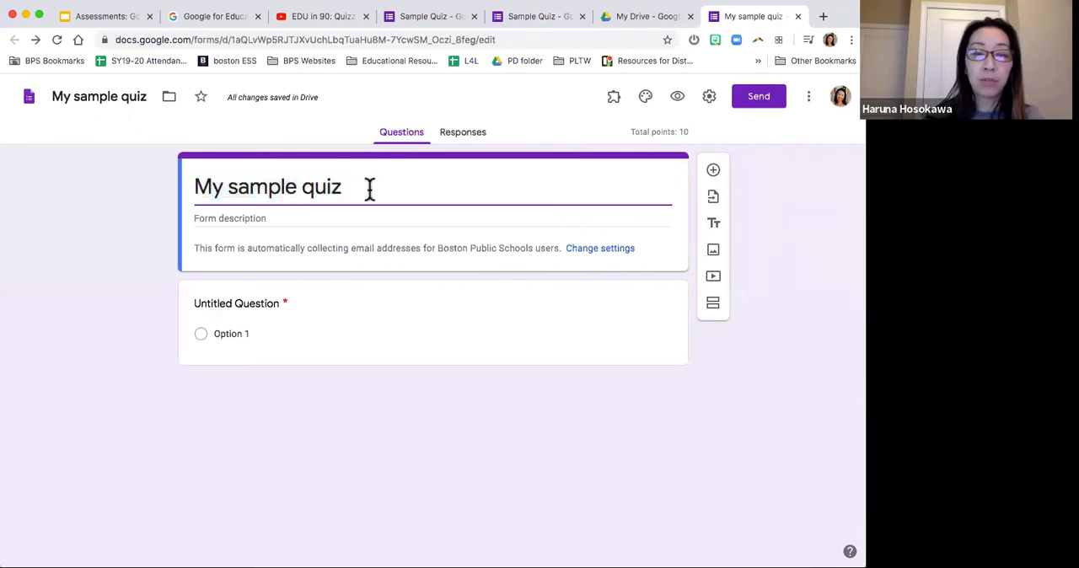
left_click(295, 216)
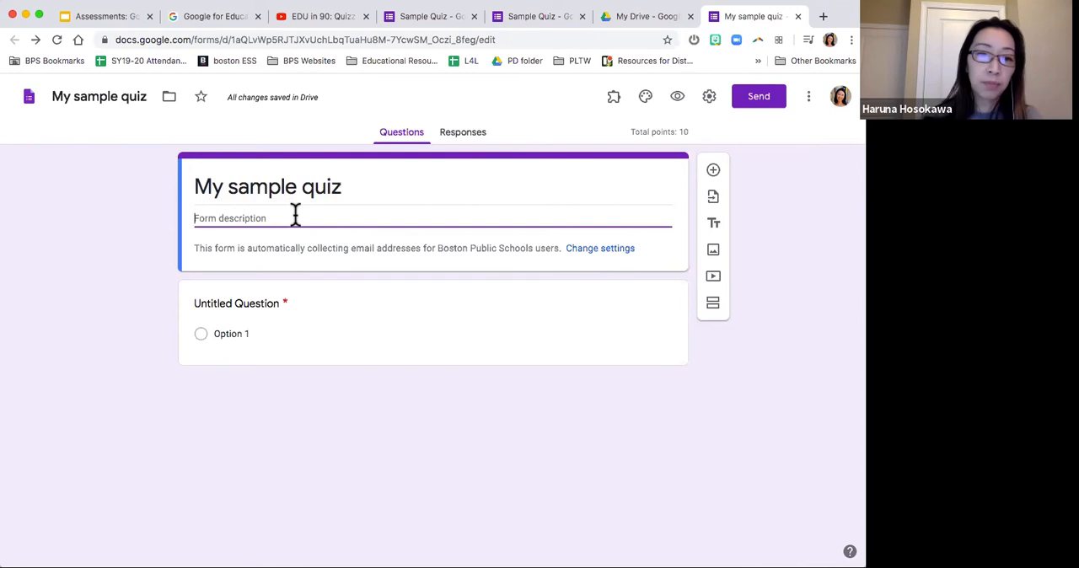
Step: Replace the first question's placeholder text with "your name" as a short answer question
left_click(346, 311)
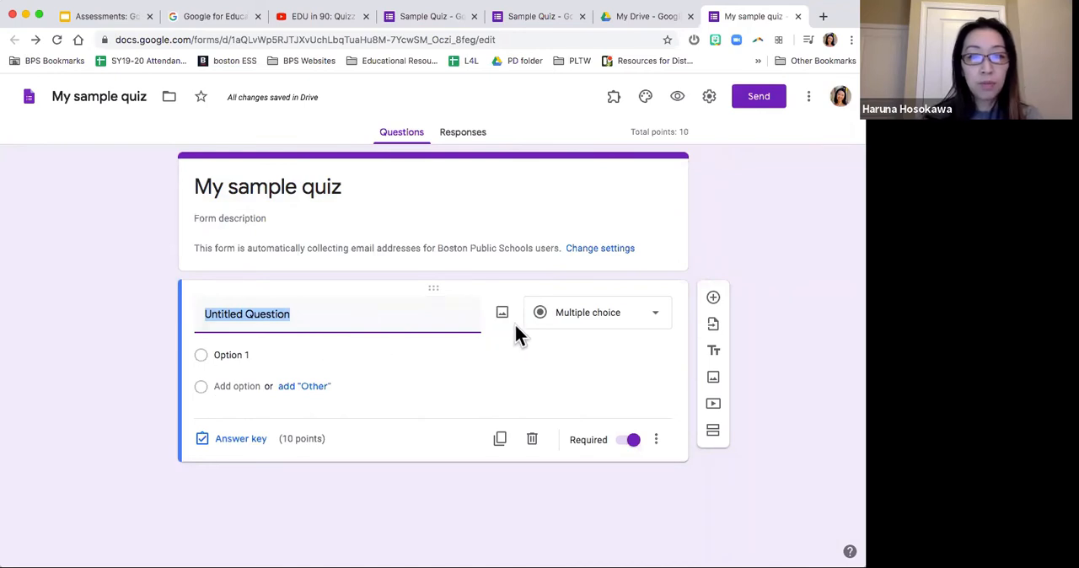
triple_click(330, 317)
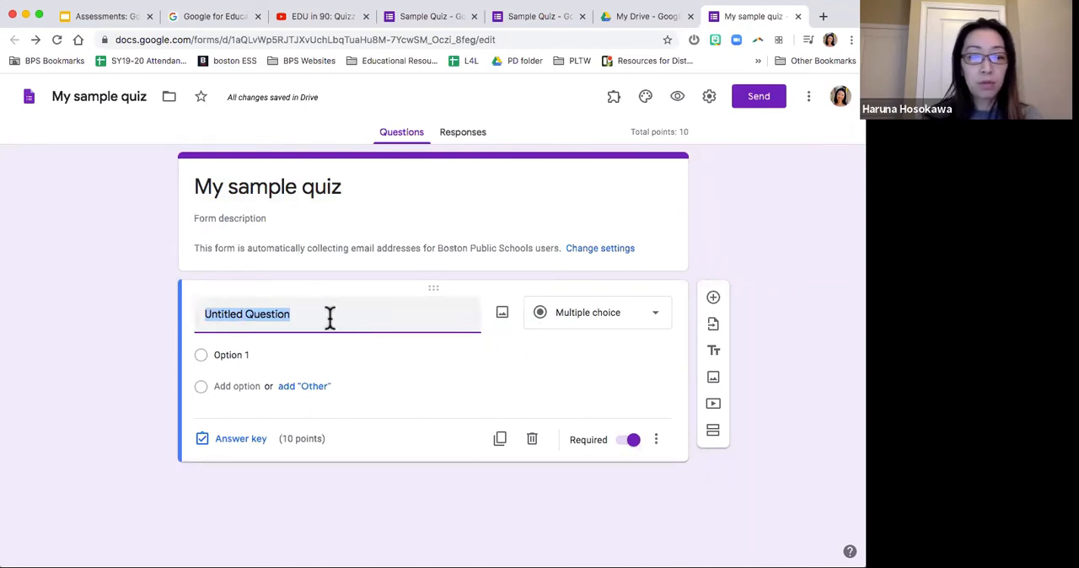
type("Nmae")
key("BackSpace")
key("BackSpace")
key("BackSpace")
key("BackSpace")
type("your name")
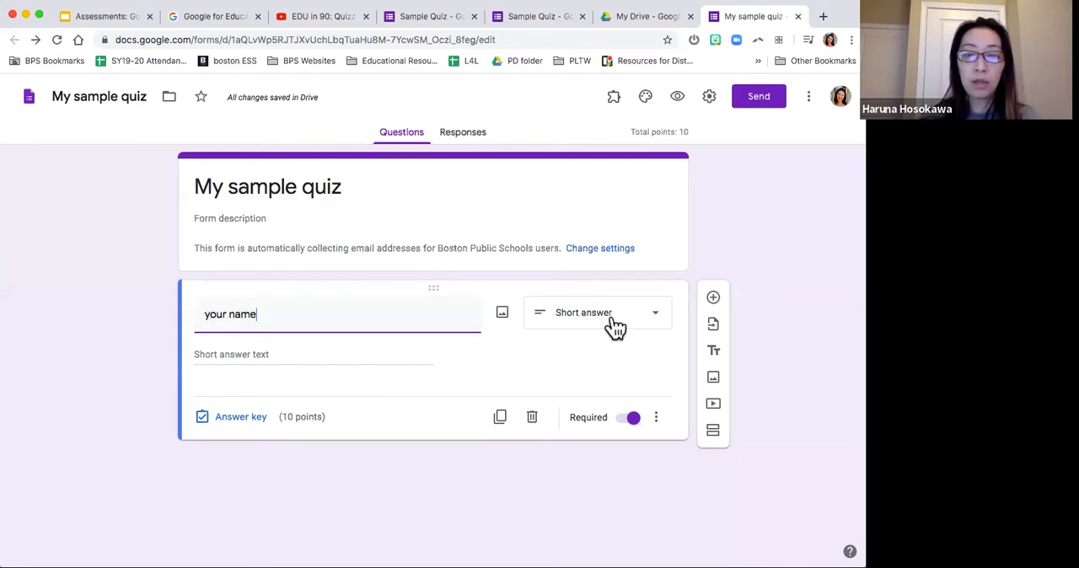
Step: Examine the available question types and the answer key options for the "your name" question without changing them
left_click(666, 320)
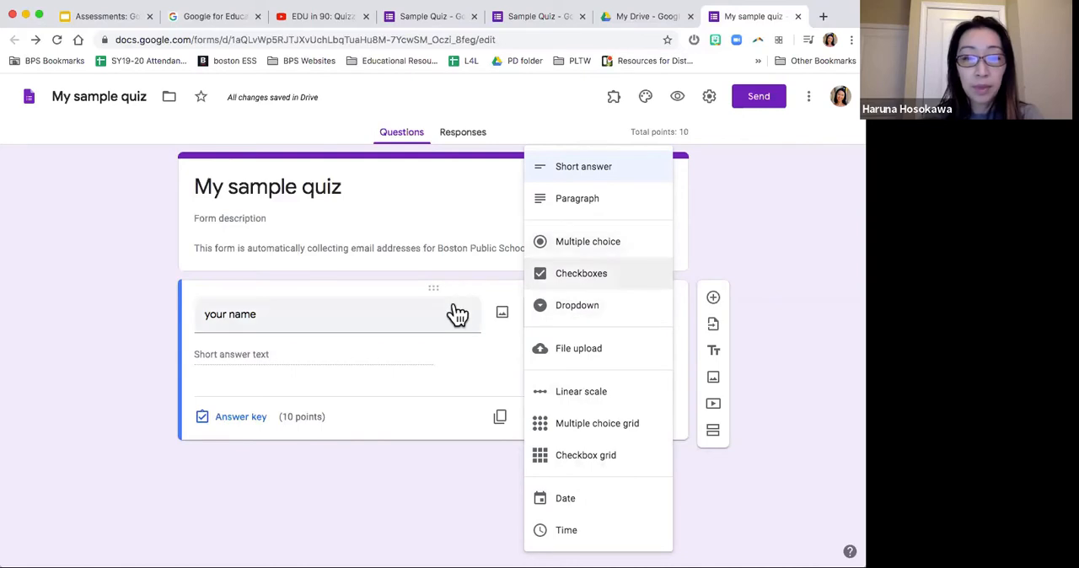
left_click(362, 358)
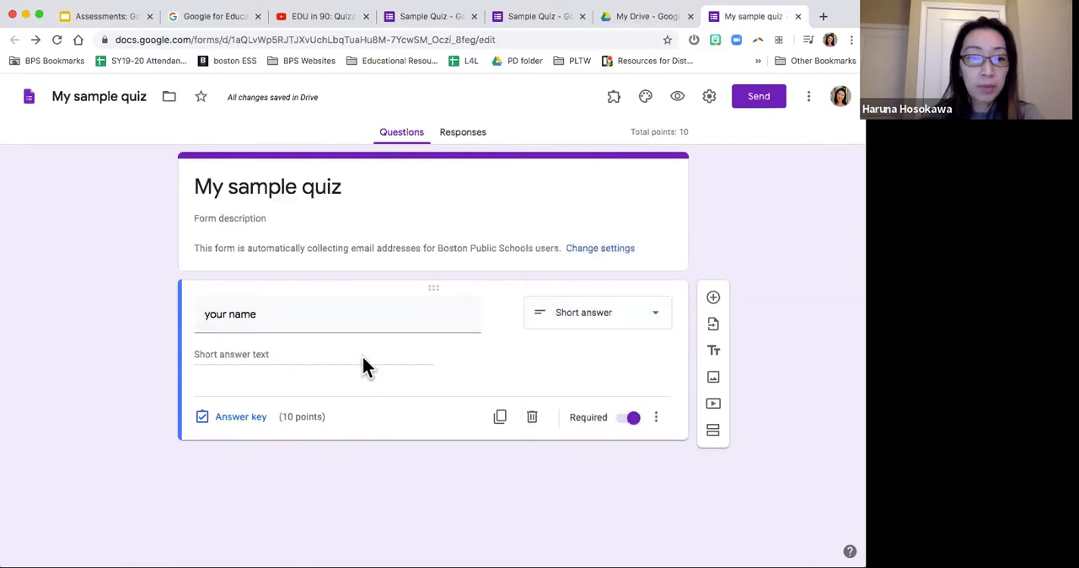
left_click(241, 421)
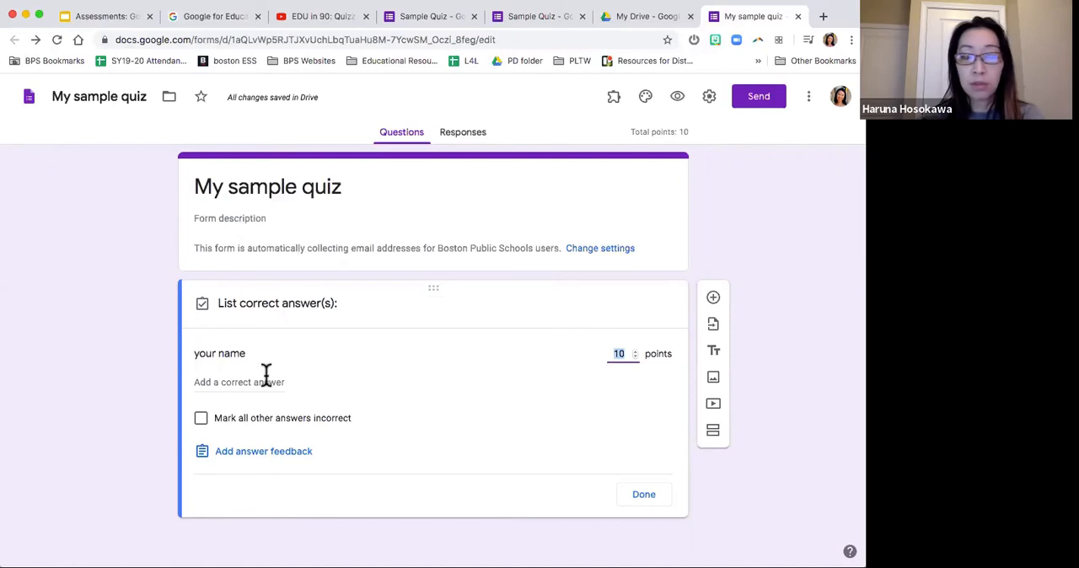
left_click(122, 413)
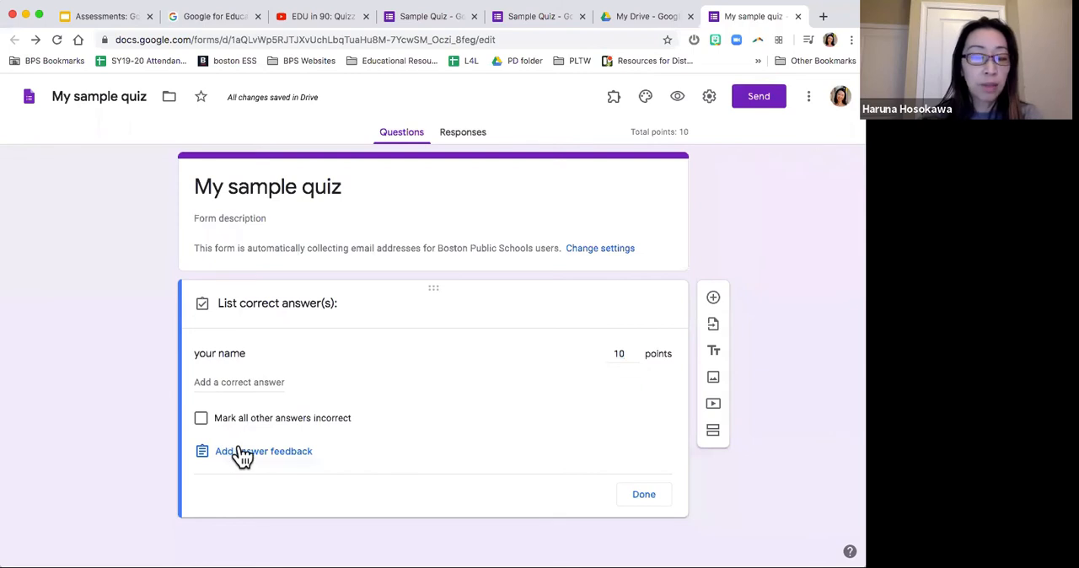
left_click(640, 497)
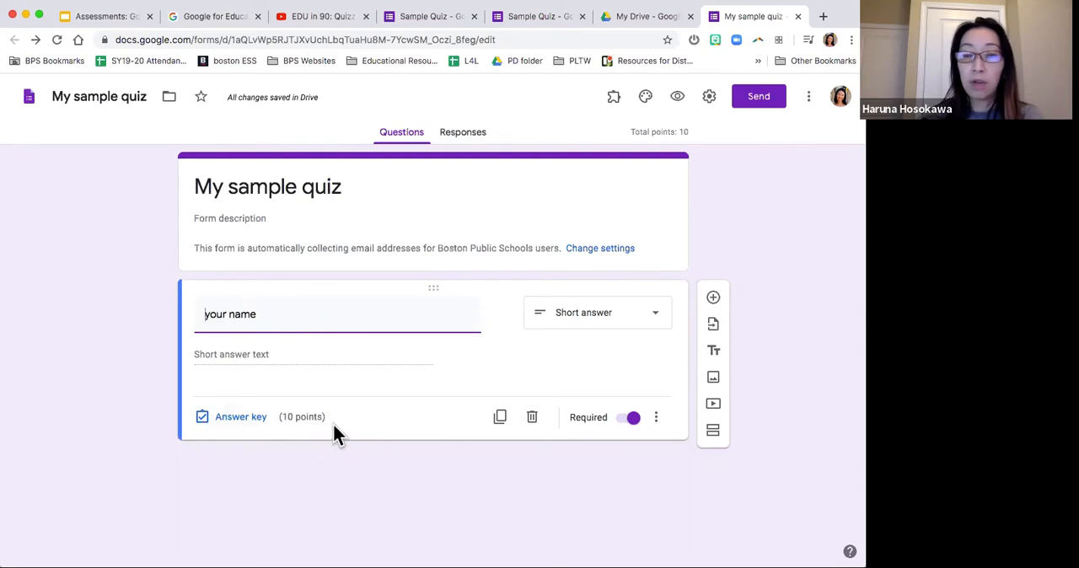
Step: Set the "your name" question's answer key to 0 points
left_click(241, 419)
left_click(620, 353)
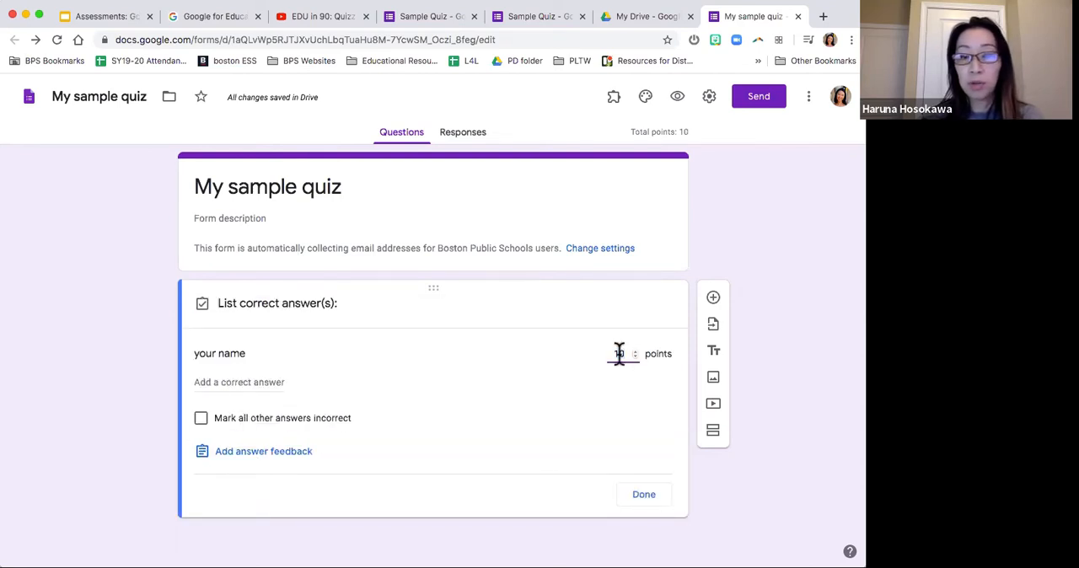
type("0")
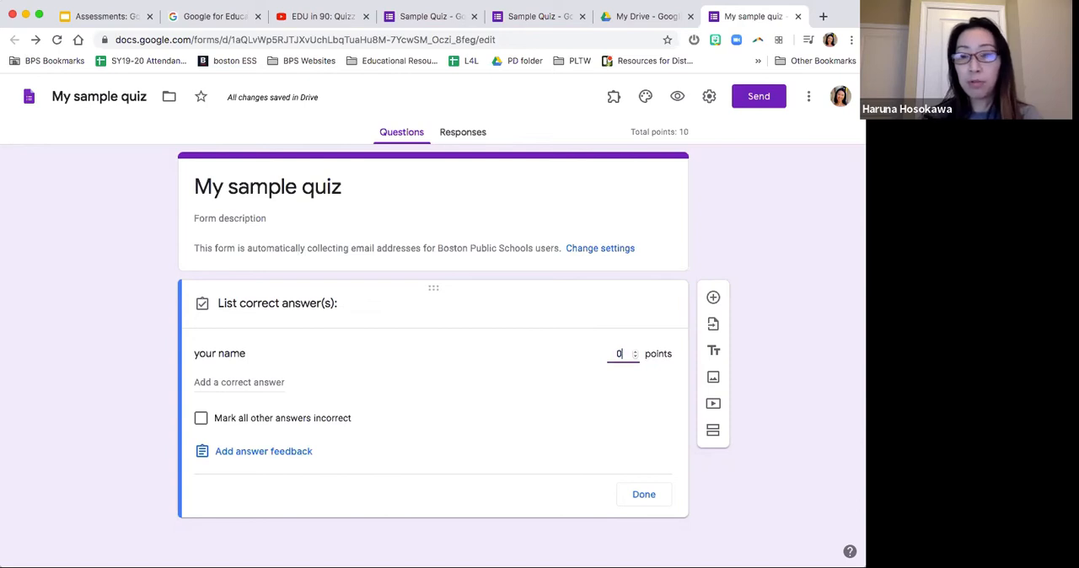
left_click(647, 495)
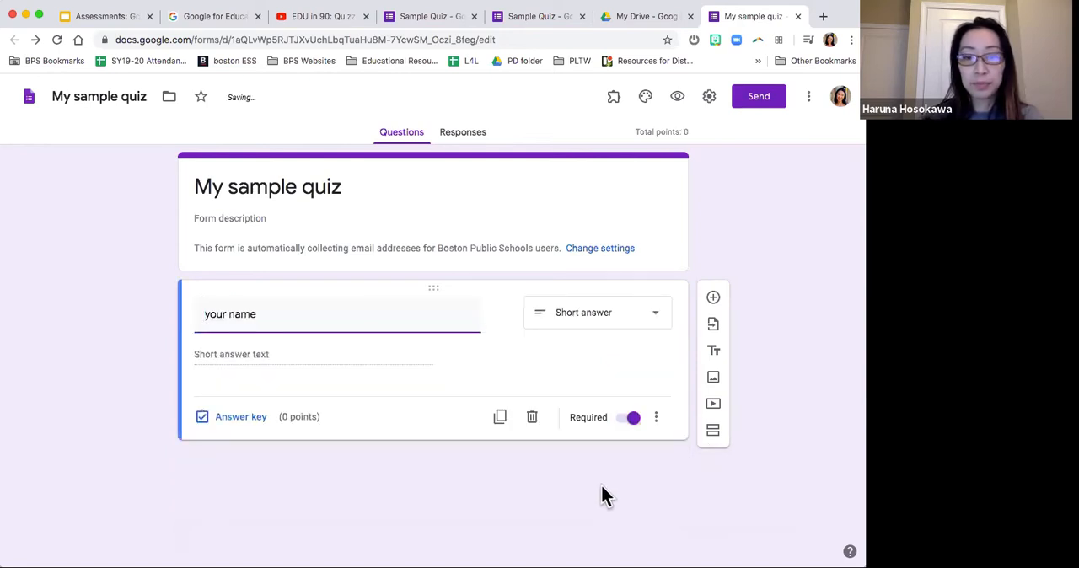
Step: Add a new multiple choice question reading "What is your favorite drink?"
left_click(714, 303)
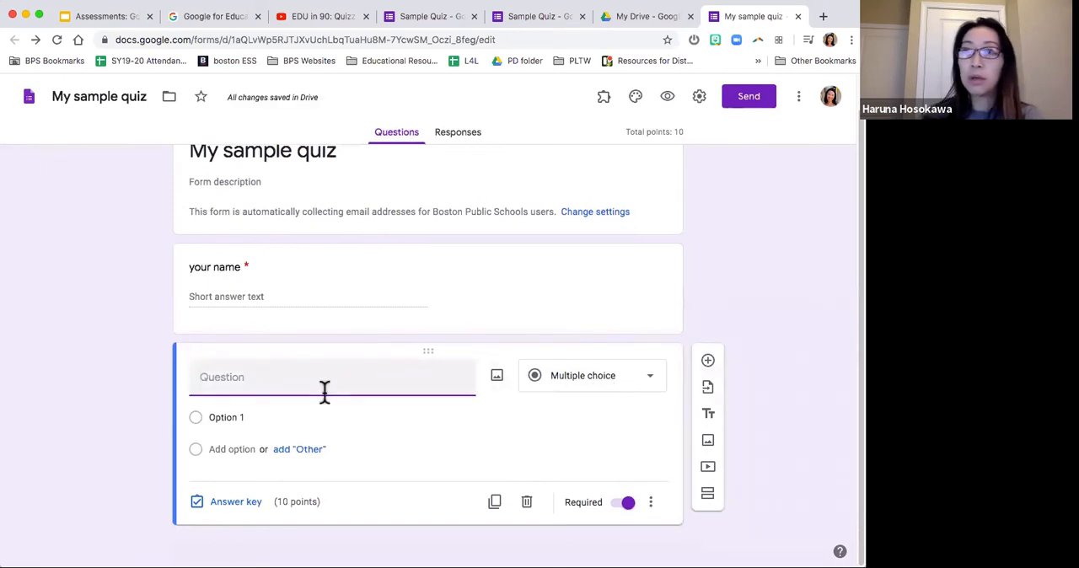
type("What is your favorite drink?")
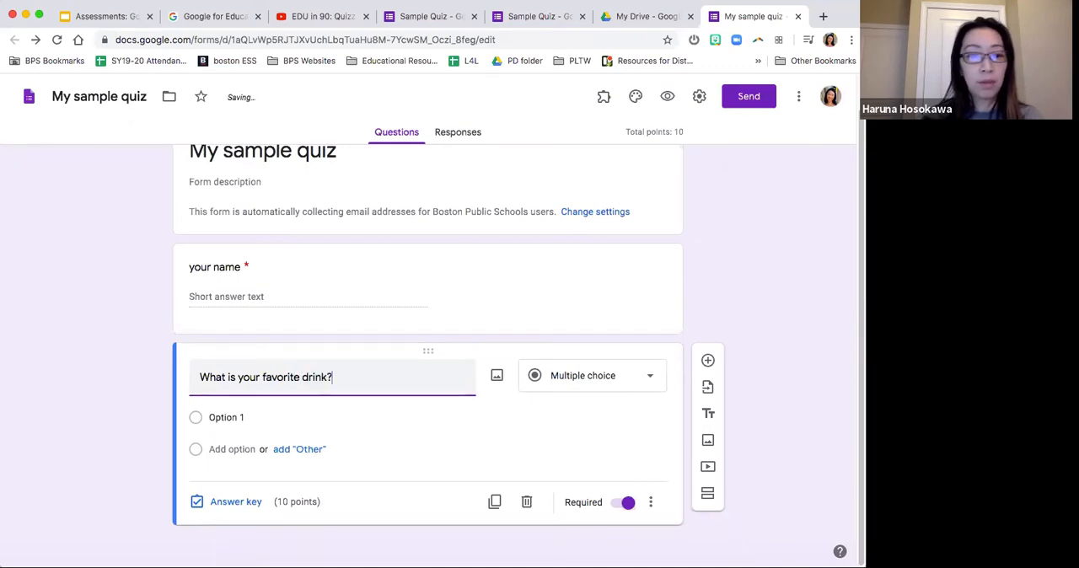
left_click(116, 414)
Step: Give the favorite drink question four answer options: Water, Coffee, Tea and Orange juice
left_click(233, 411)
type("Water")
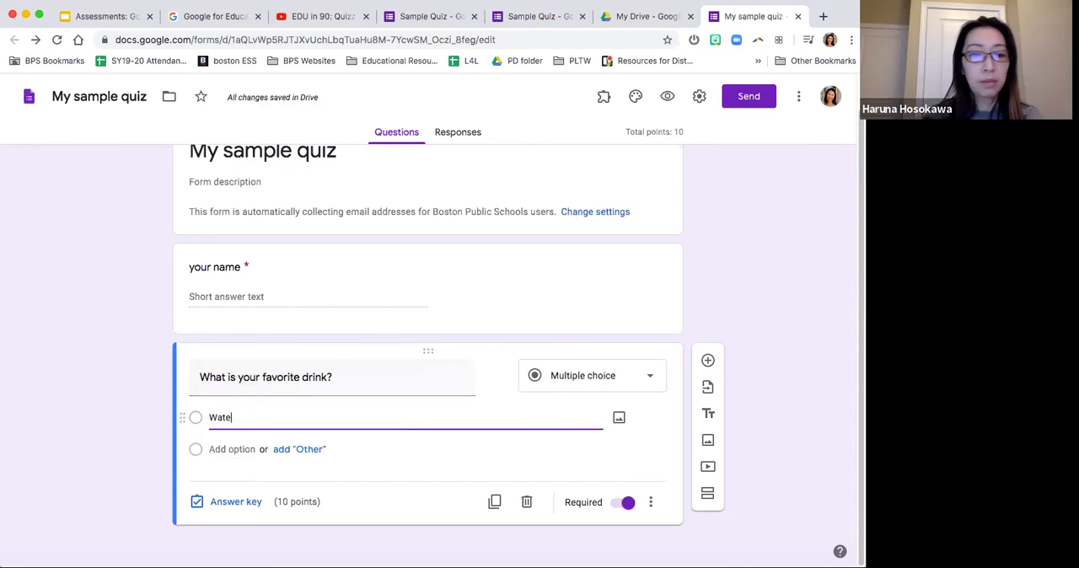
left_click(233, 454)
type("Coffee")
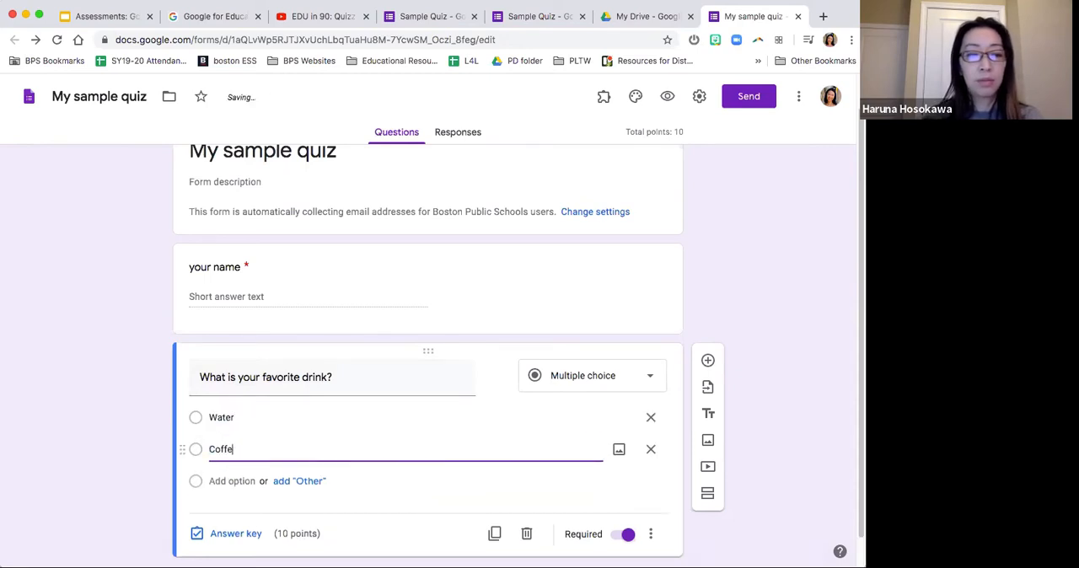
left_click(234, 481)
type("Te")
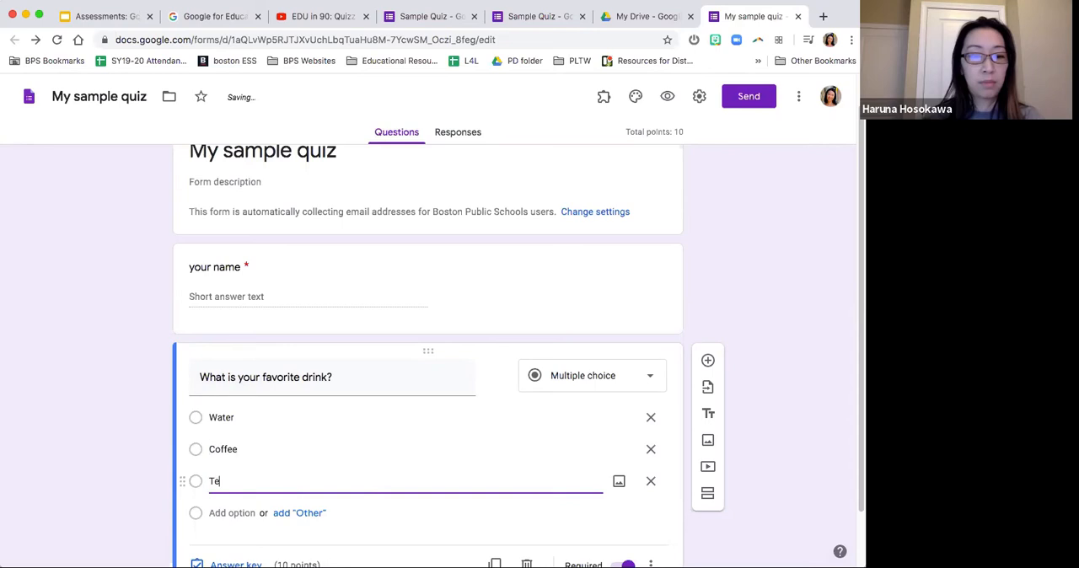
type("a")
scroll(168, 467, "down", 2)
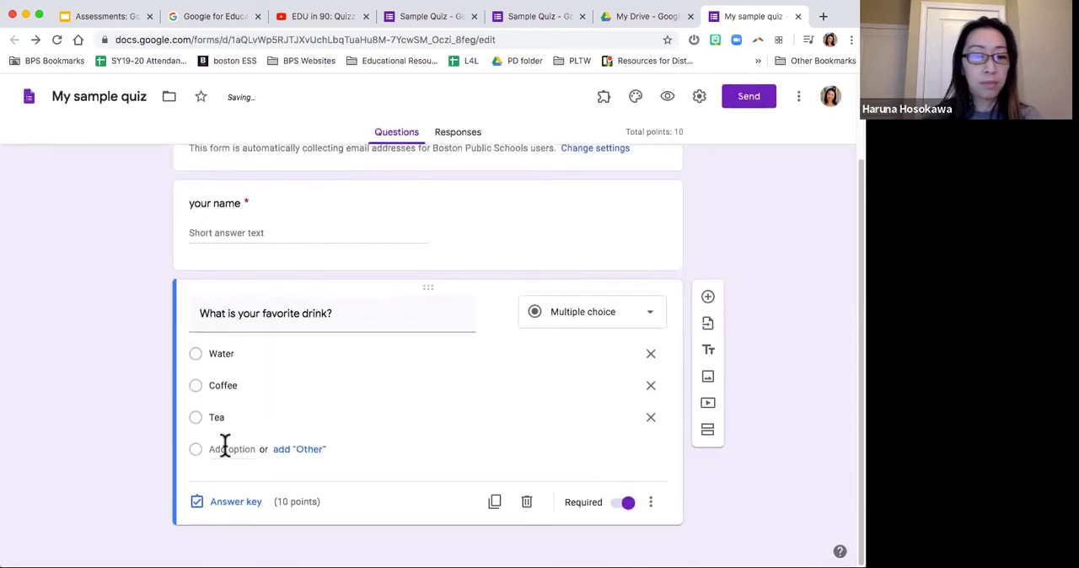
left_click(224, 448)
type("Orange juice")
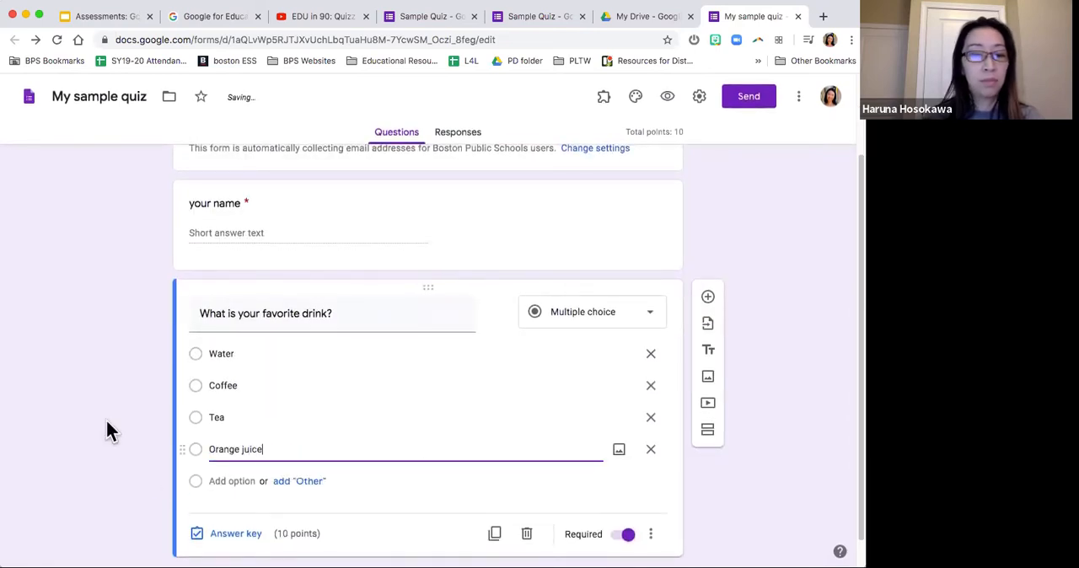
left_click(105, 417)
scroll(104, 416, "down", 1)
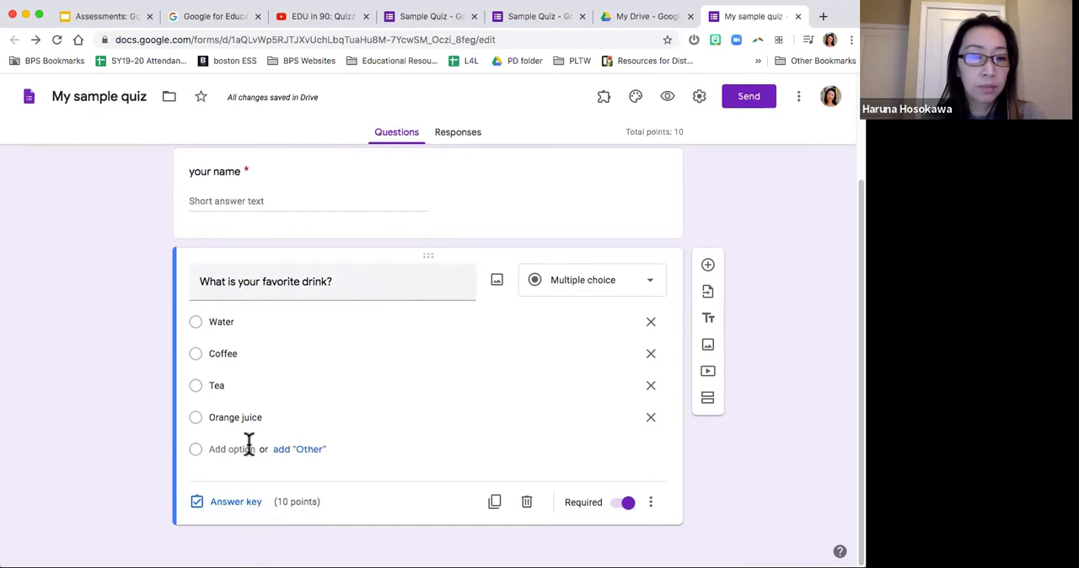
Step: Mark Water as the correct answer in the favorite drink question's answer key
left_click(232, 503)
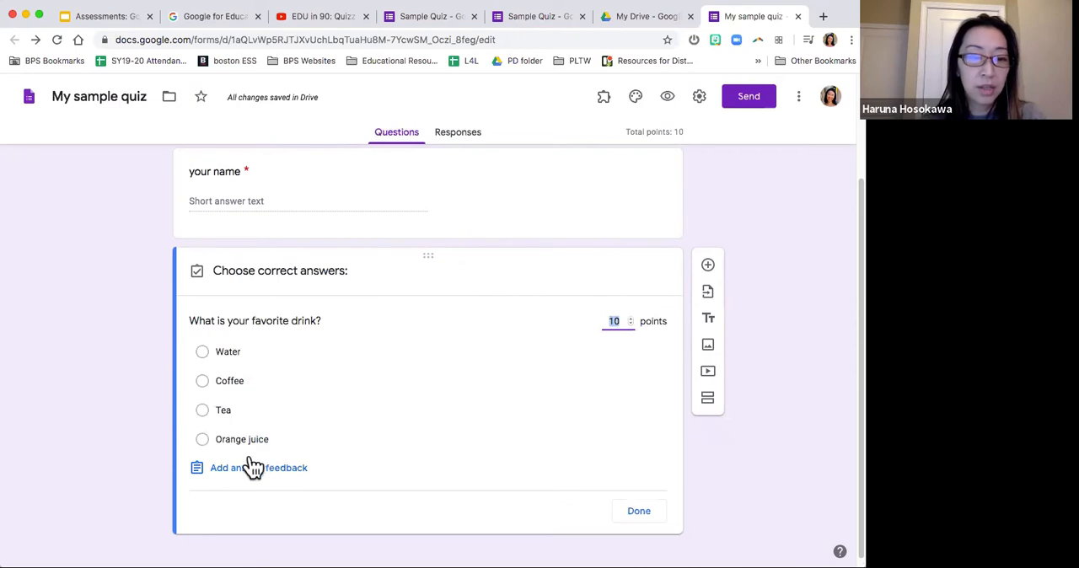
left_click(229, 354)
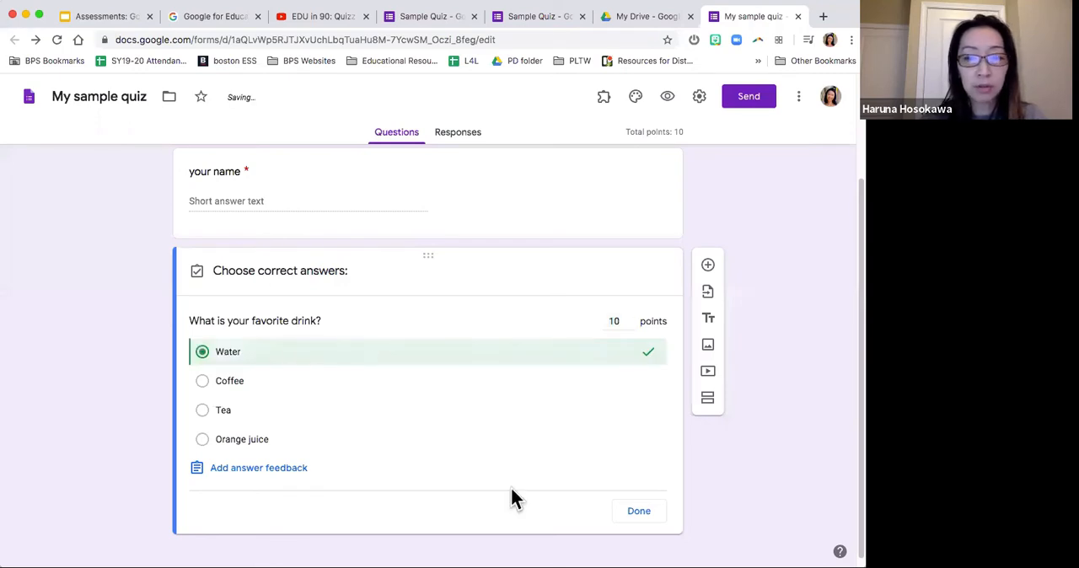
left_click(644, 513)
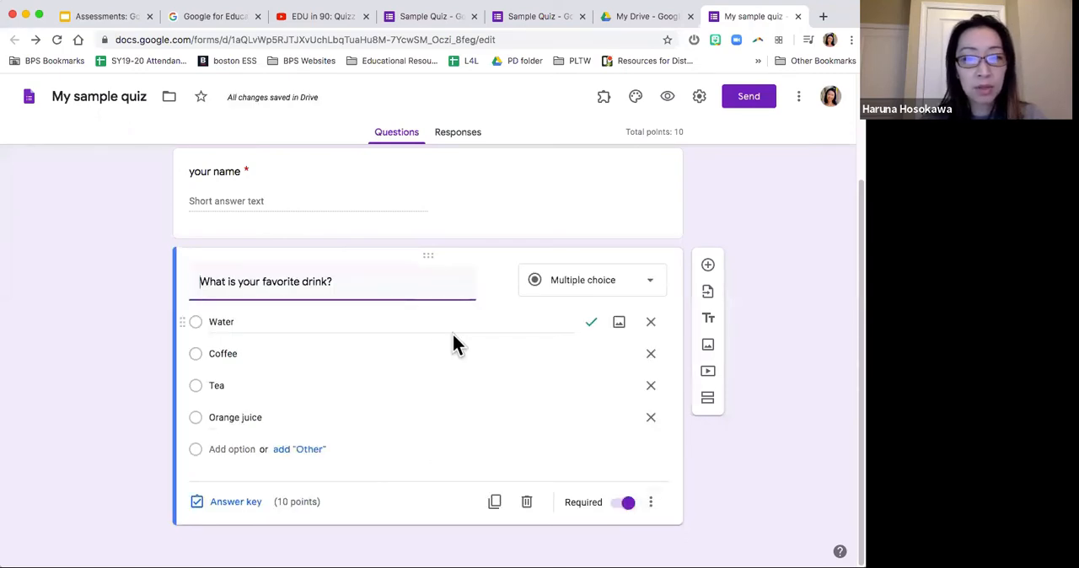
left_click(253, 510)
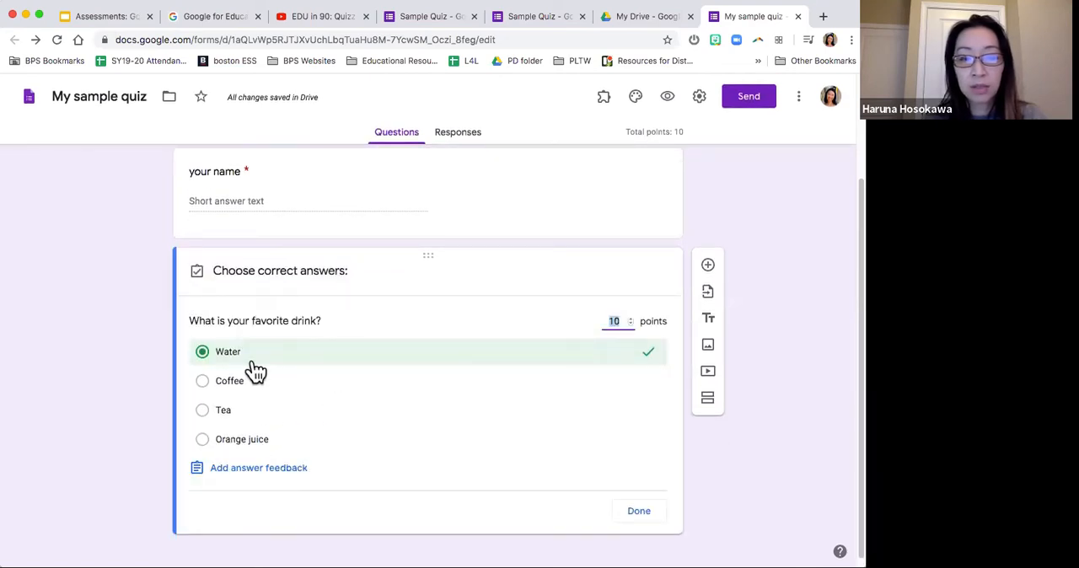
left_click(634, 516)
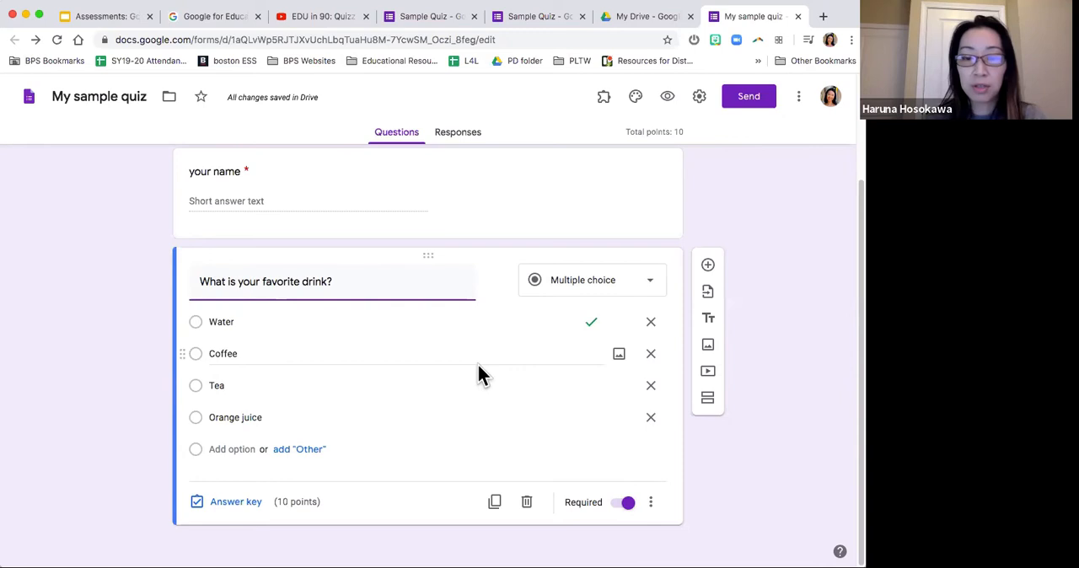
left_click(55, 364)
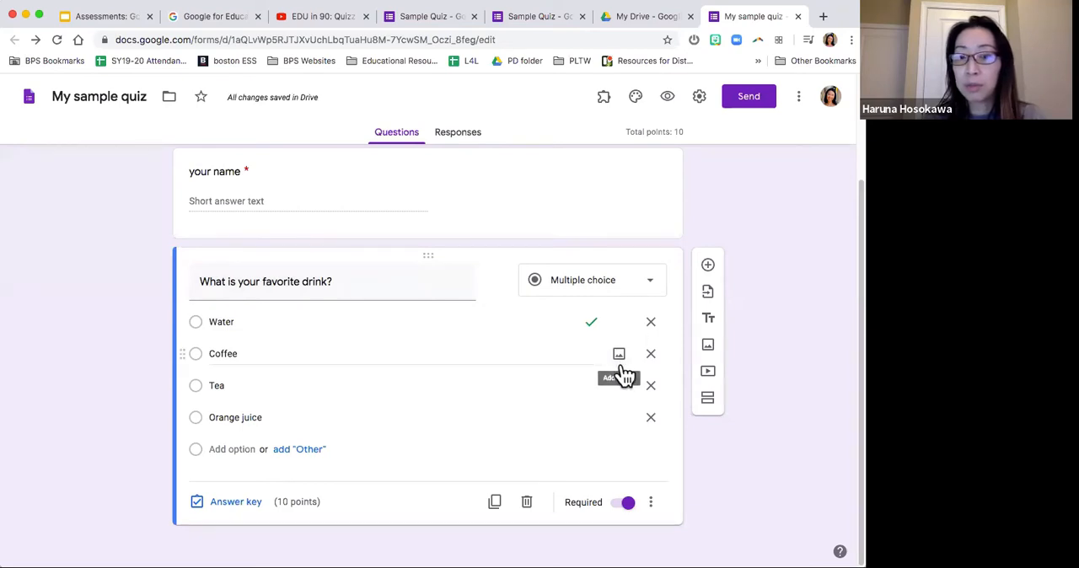
Step: Search Google images for "beverages" and insert the photo of glasses with water and orange juice into the favorite drink question
left_click(497, 280)
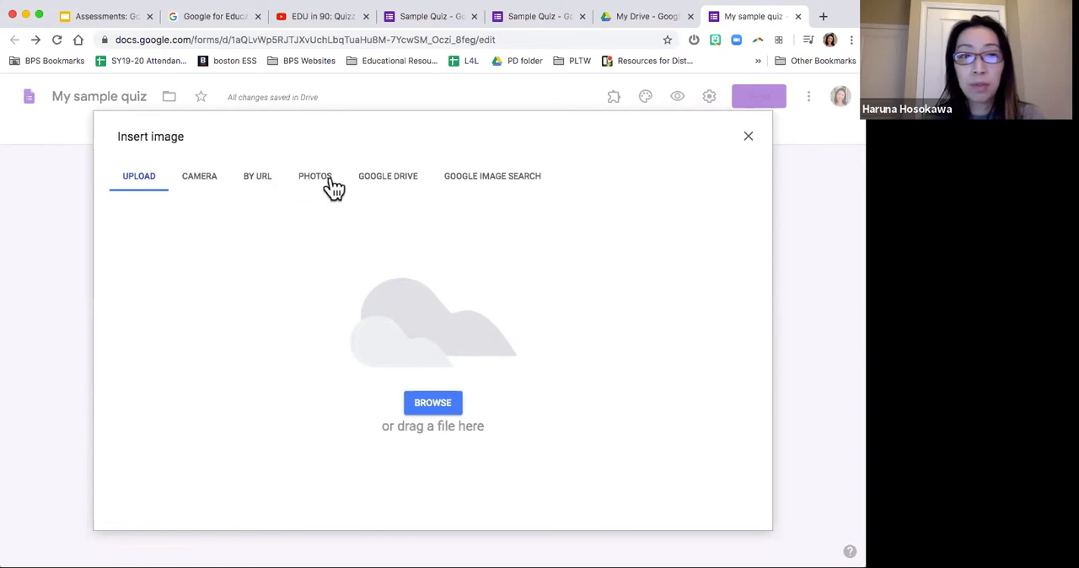
left_click(494, 187)
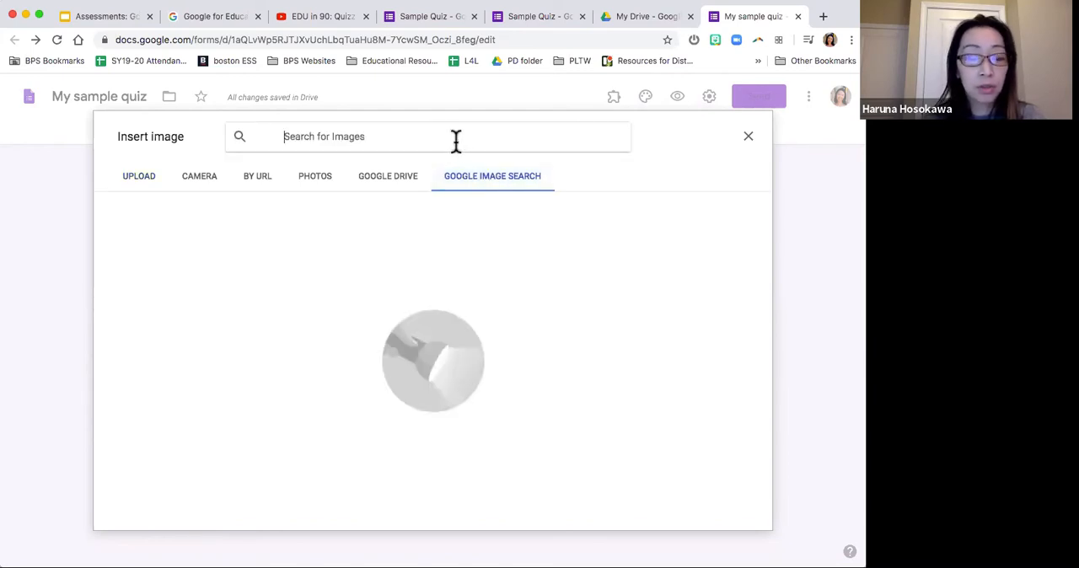
type("beverages")
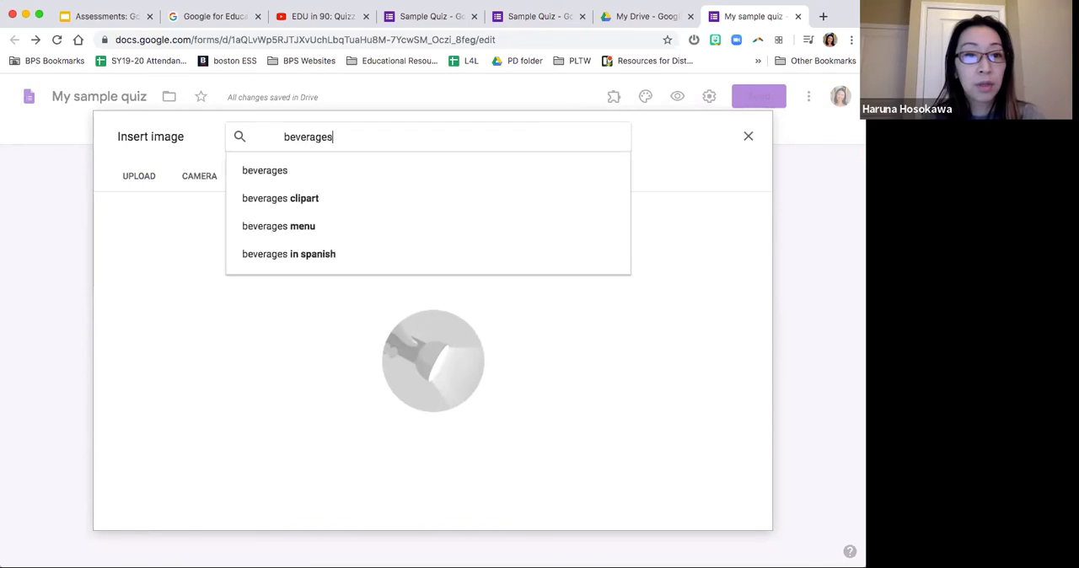
key("Return")
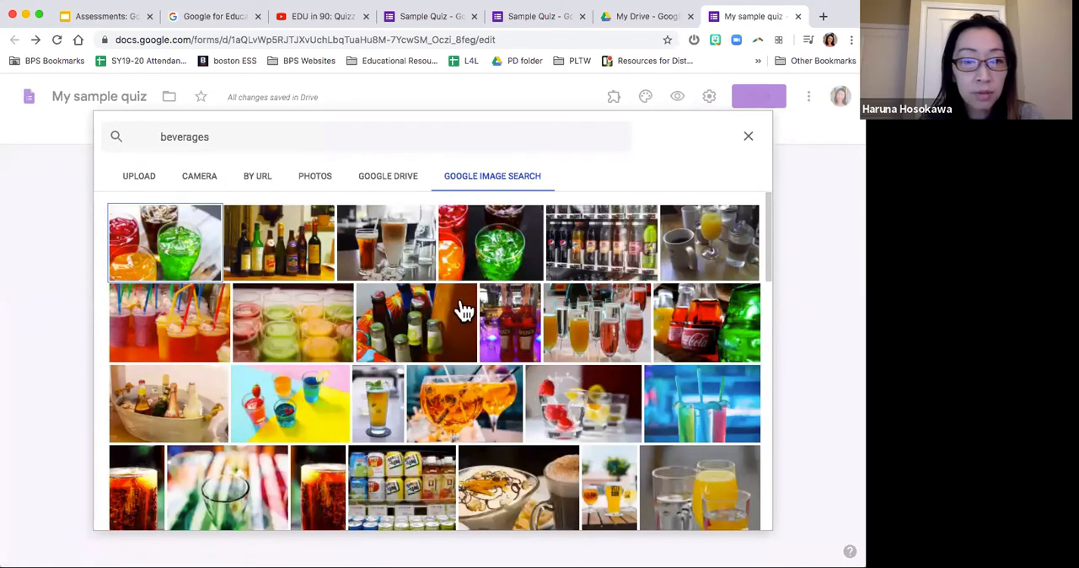
scroll(462, 322, "down", 2)
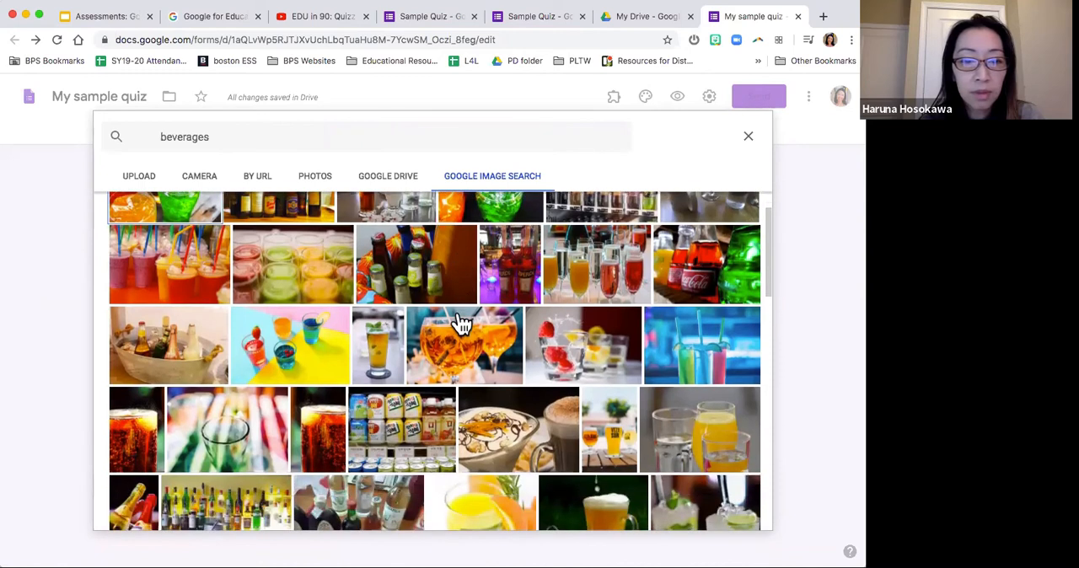
scroll(461, 322, "up", 2)
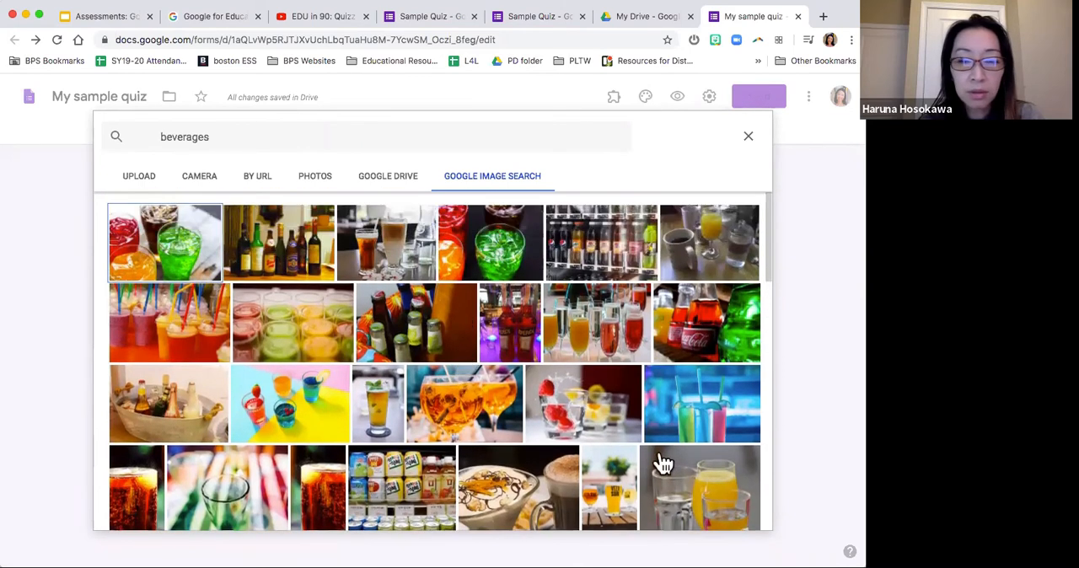
left_click(714, 498)
left_click(715, 498)
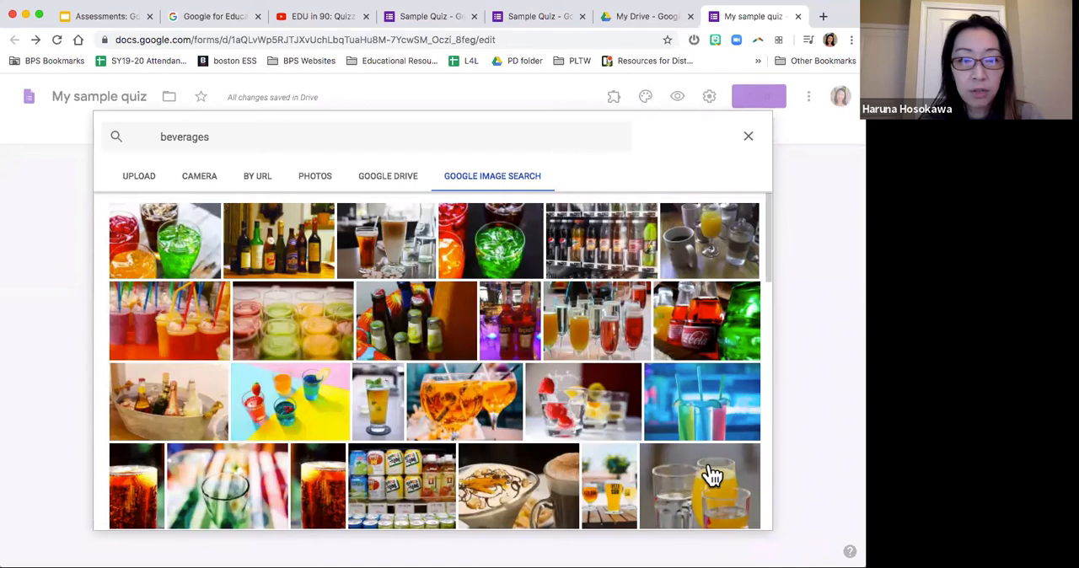
scroll(713, 477, "down", 2)
left_click(710, 475)
left_click(739, 515)
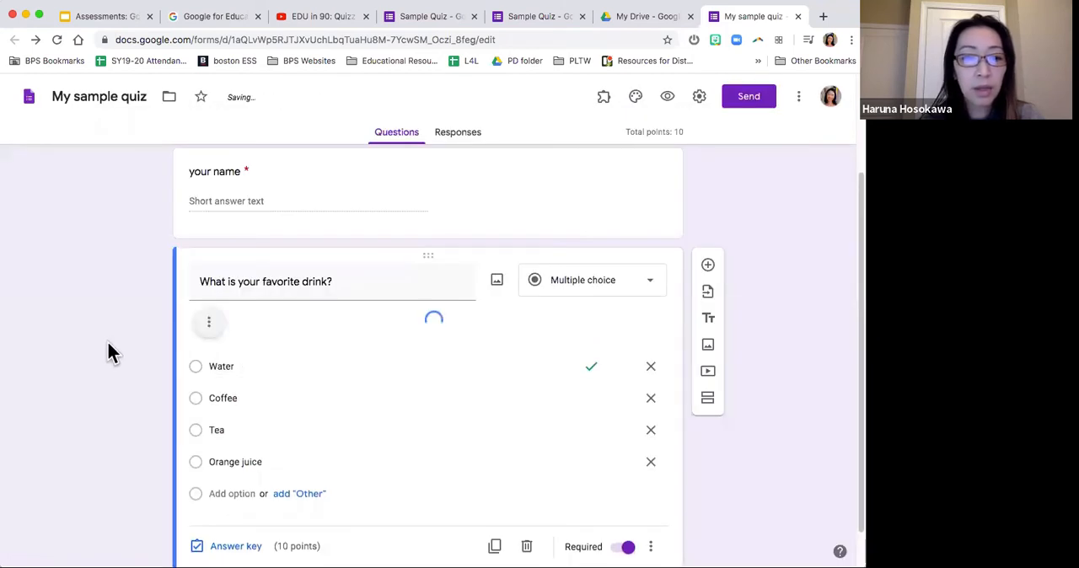
Step: Shrink the beverage photo in the favorite drink question, keeping its proportions
scroll(470, 274, "down", 3)
left_click(470, 274)
left_click_drag(652, 326, 414, 178)
scroll(503, 262, "up", 2)
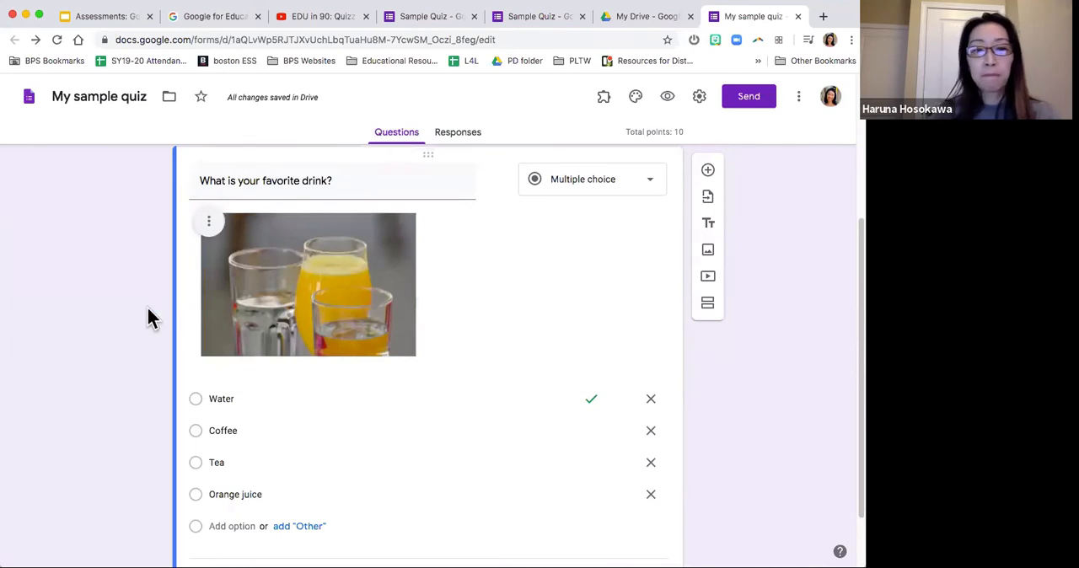
Step: Search Google images for "water" and add the blue photo of a round water glass to the Water option
scroll(150, 318, "down", 2)
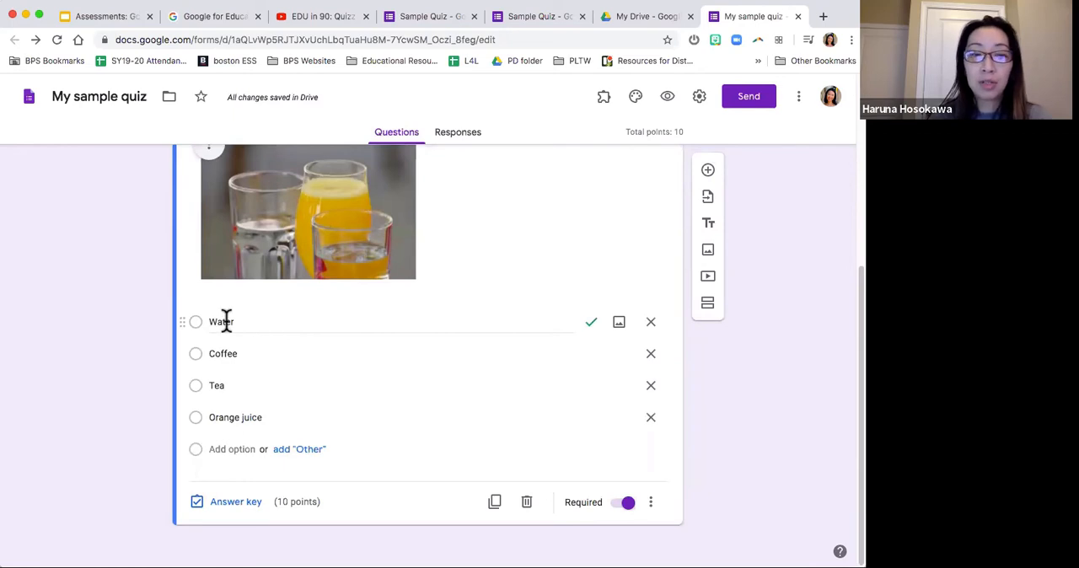
left_click(621, 324)
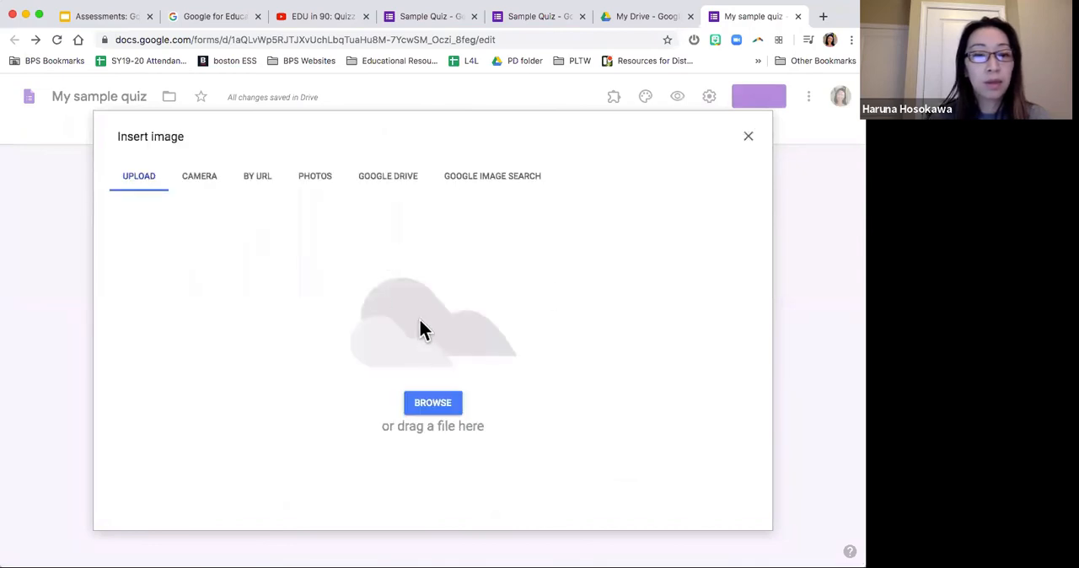
left_click(474, 175)
type("waer")
key("Return")
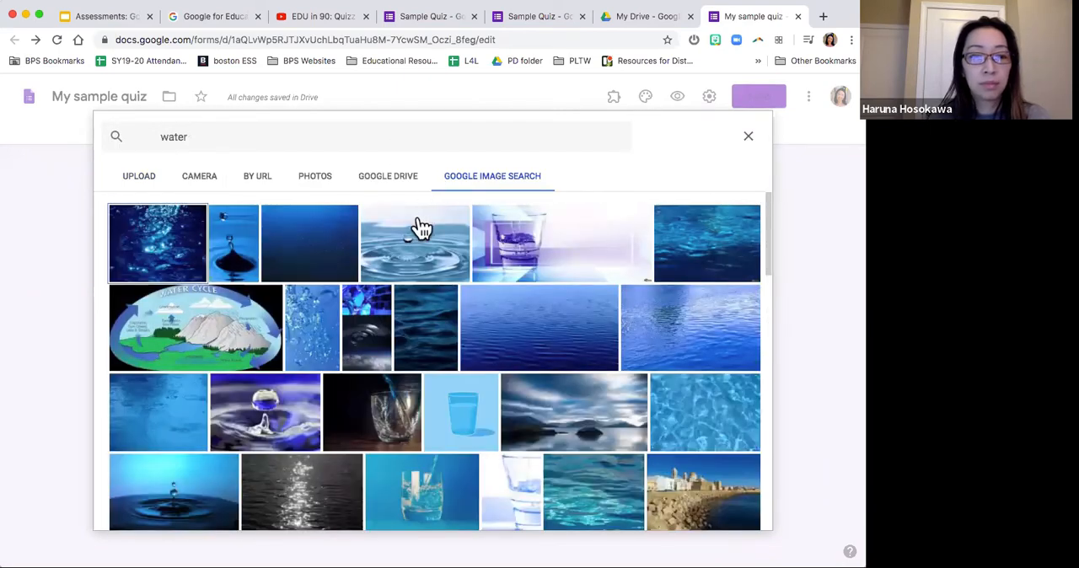
scroll(438, 329, "down", 3)
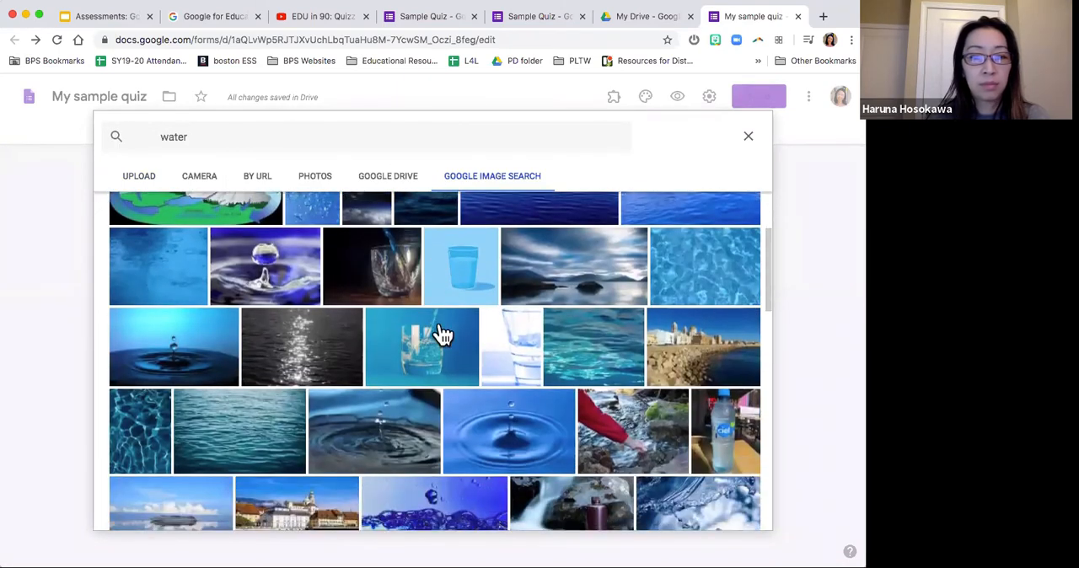
scroll(442, 333, "down", 2)
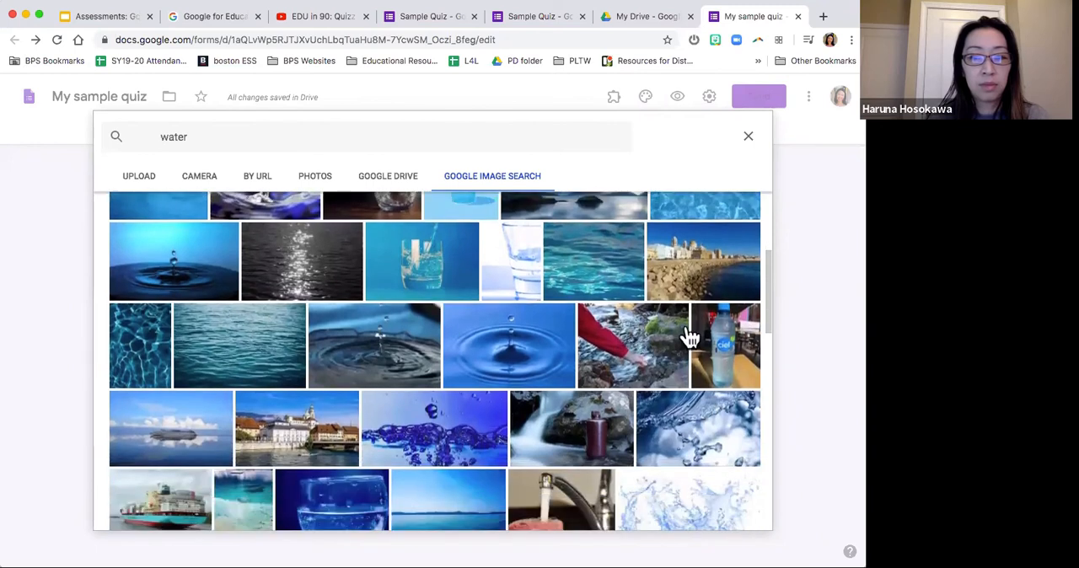
scroll(395, 359, "down", 1)
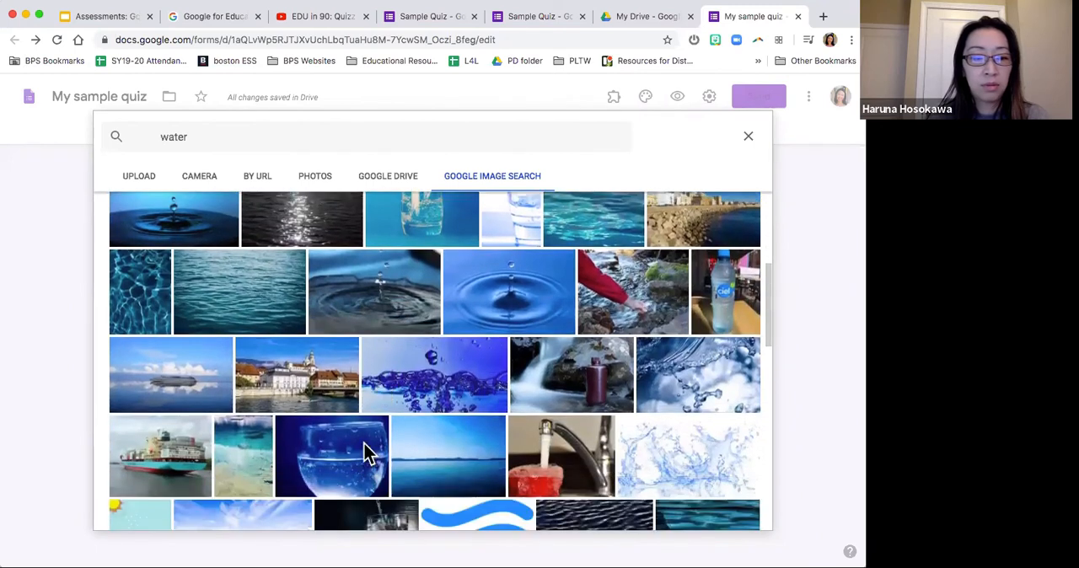
double_click(368, 453)
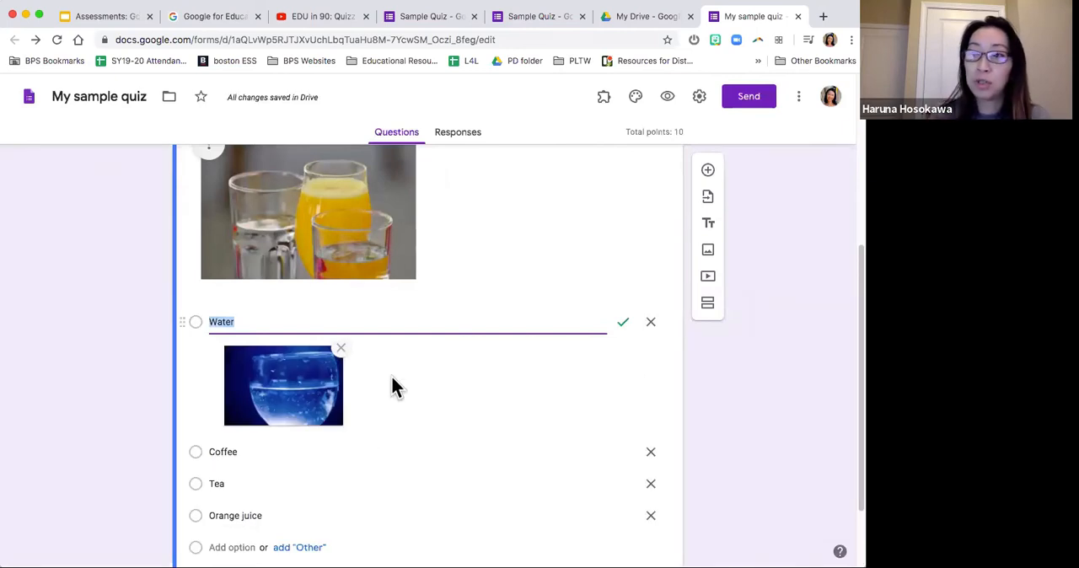
Step: Search Google images for "coffee" and add the photo of a white coffee cup with a spoon on its saucer to the Coffee option
scroll(413, 371, "down", 2)
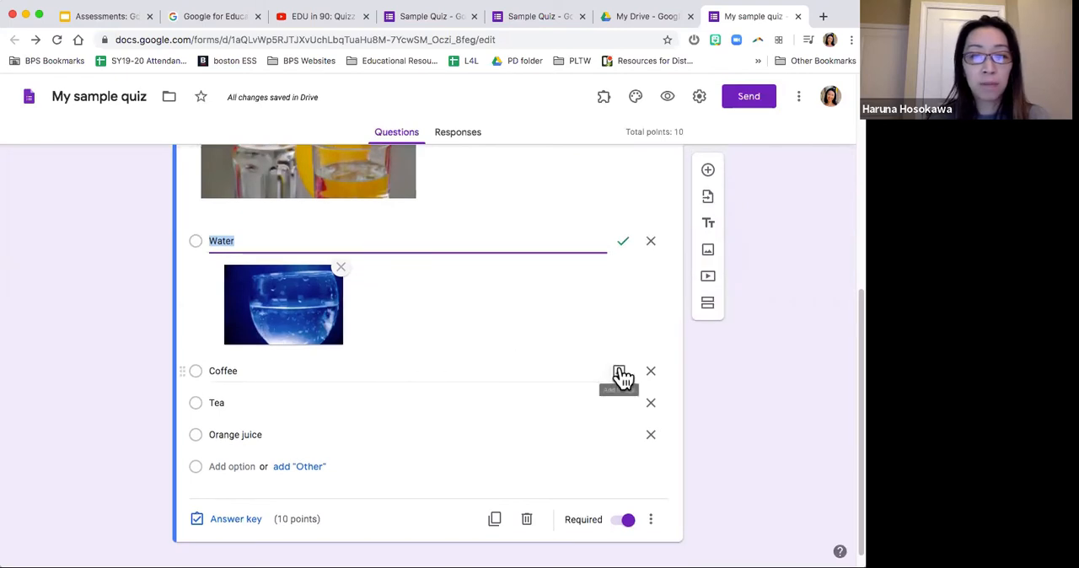
left_click(619, 372)
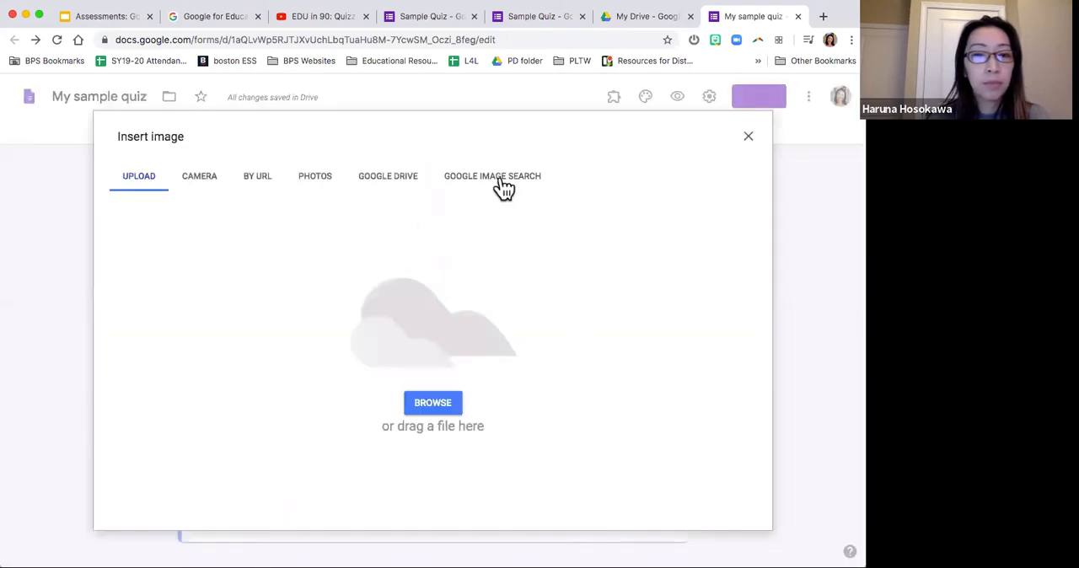
left_click(503, 178)
type("coffee")
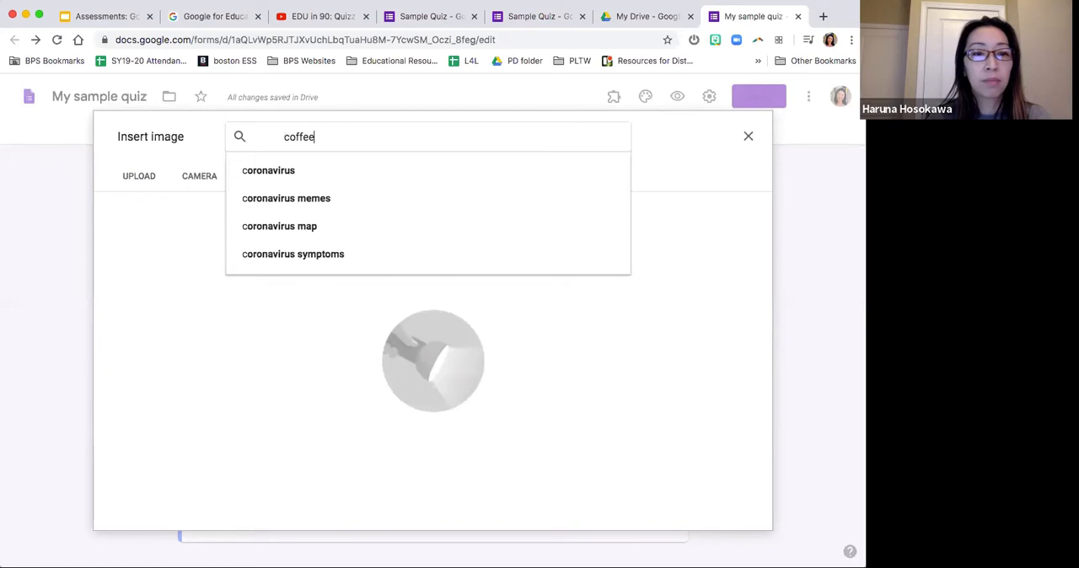
key("Return")
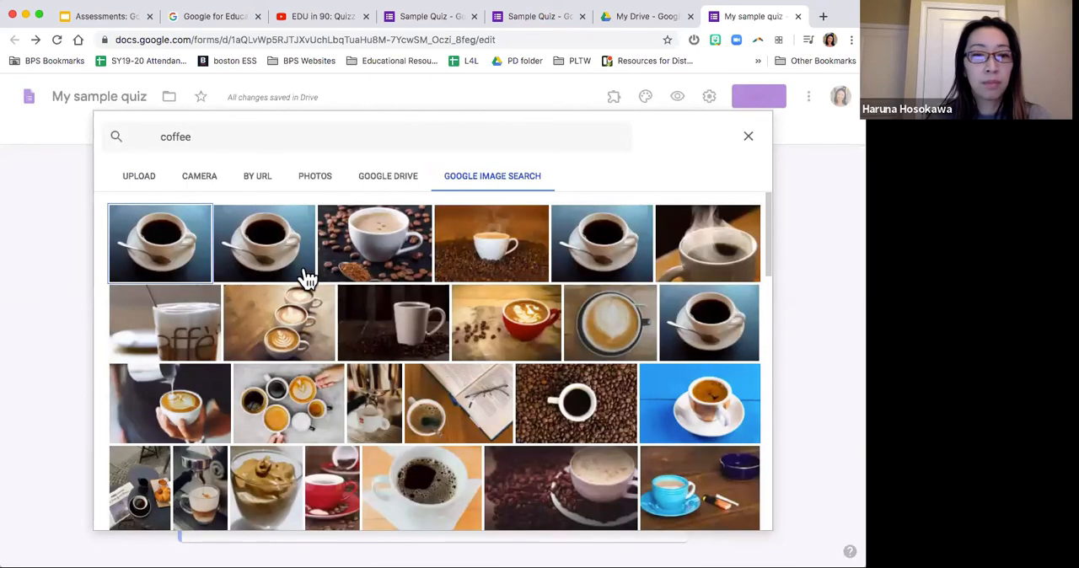
double_click(618, 242)
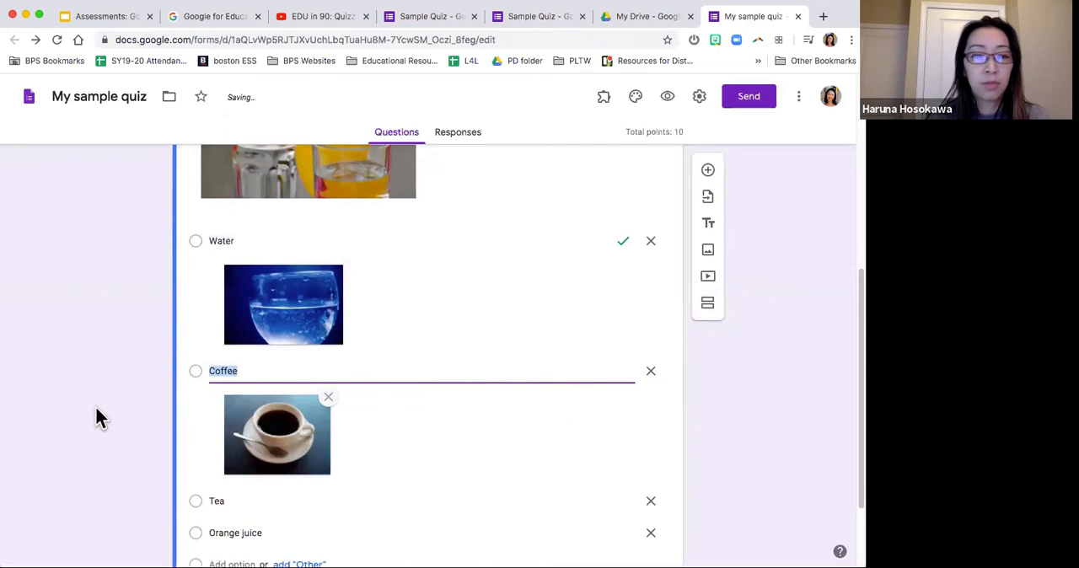
scroll(96, 418, "down", 2)
scroll(603, 413, "up", 2)
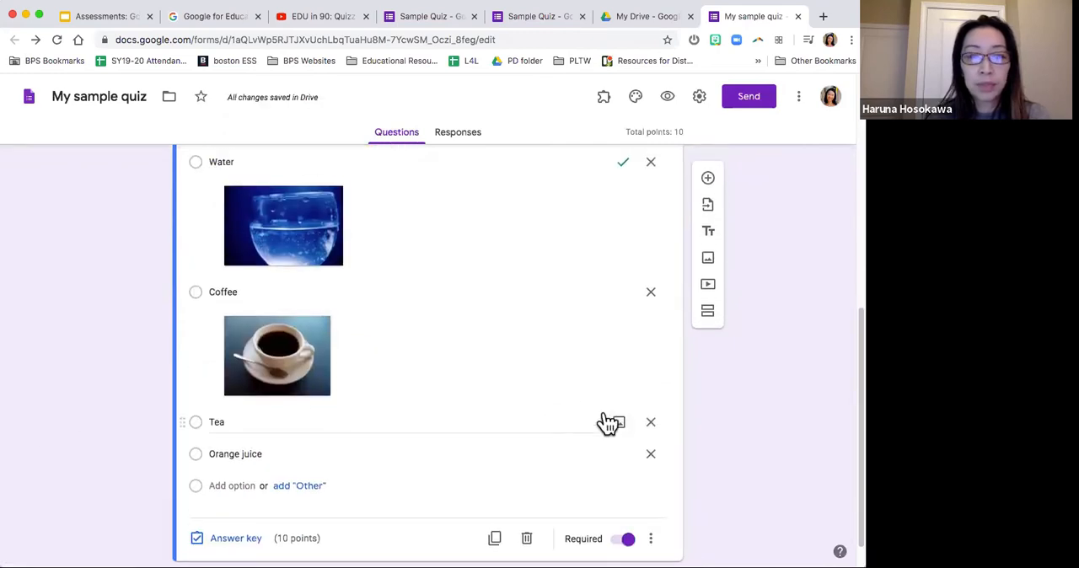
scroll(603, 411, "down", 2)
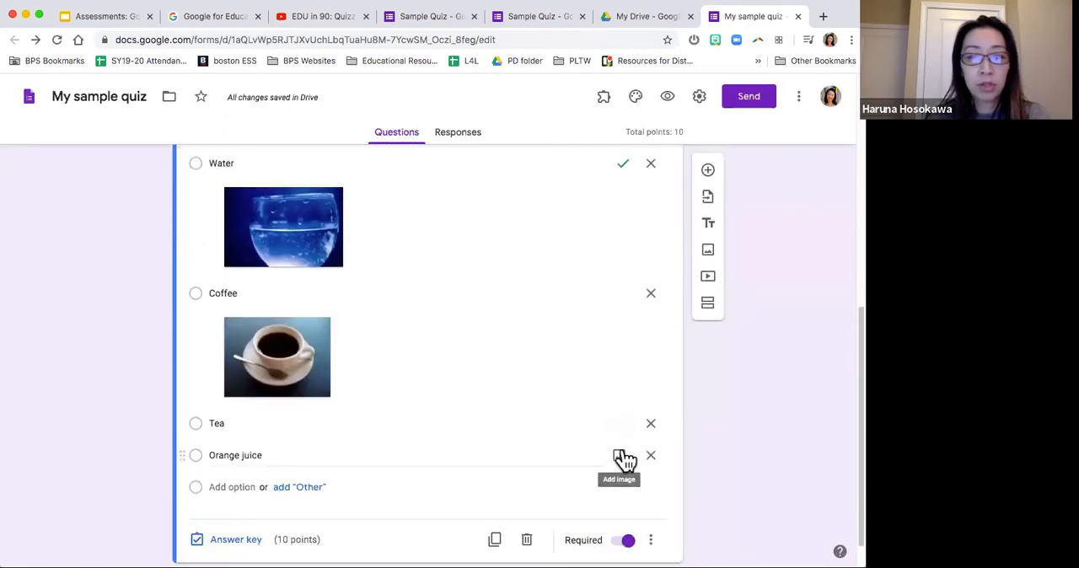
scroll(643, 400, "up", 2)
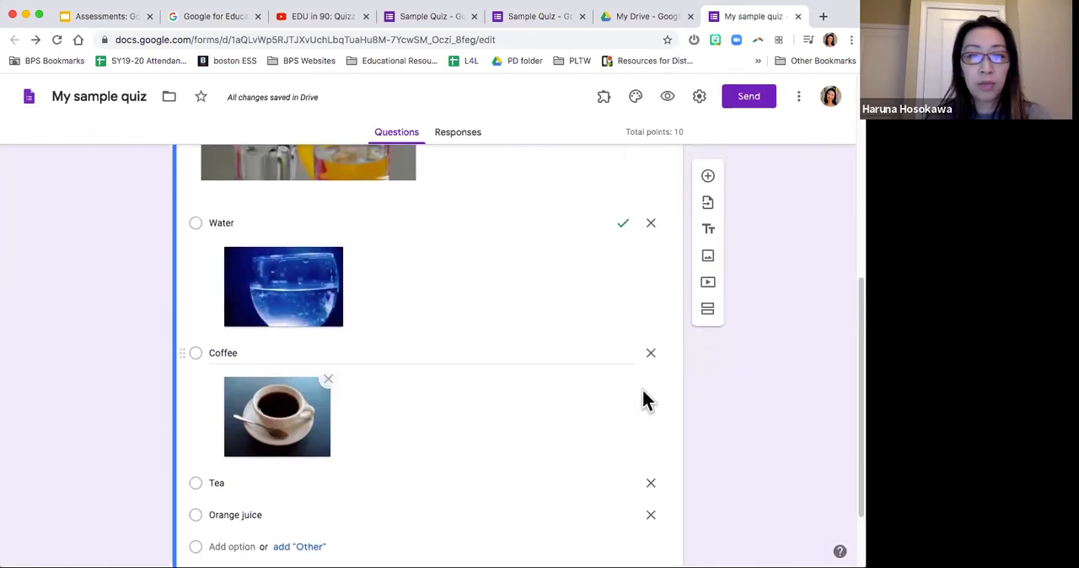
scroll(645, 401, "down", 3)
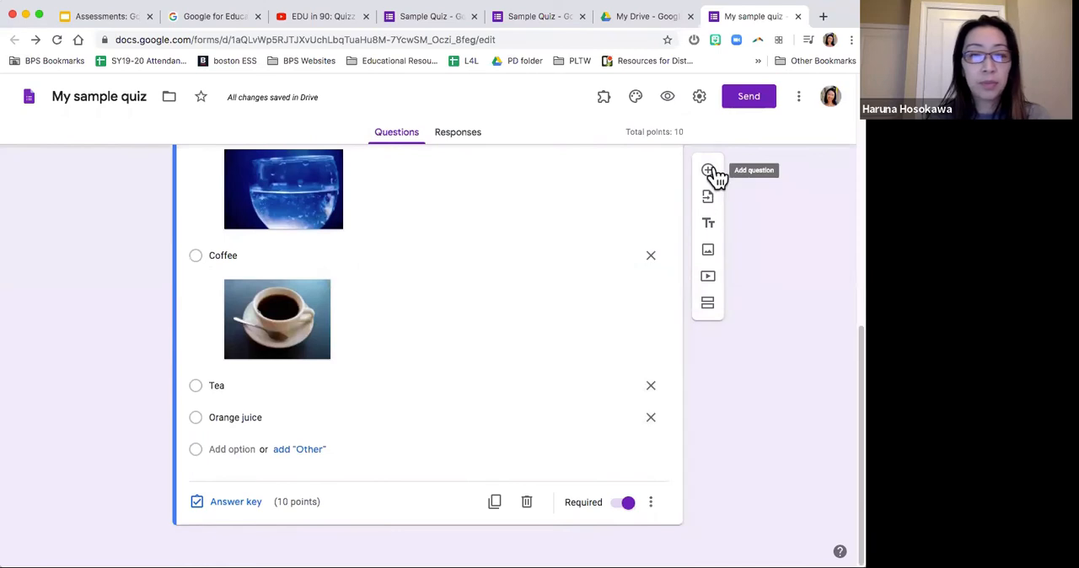
scroll(742, 181, "up", 1)
scroll(763, 202, "up", 2)
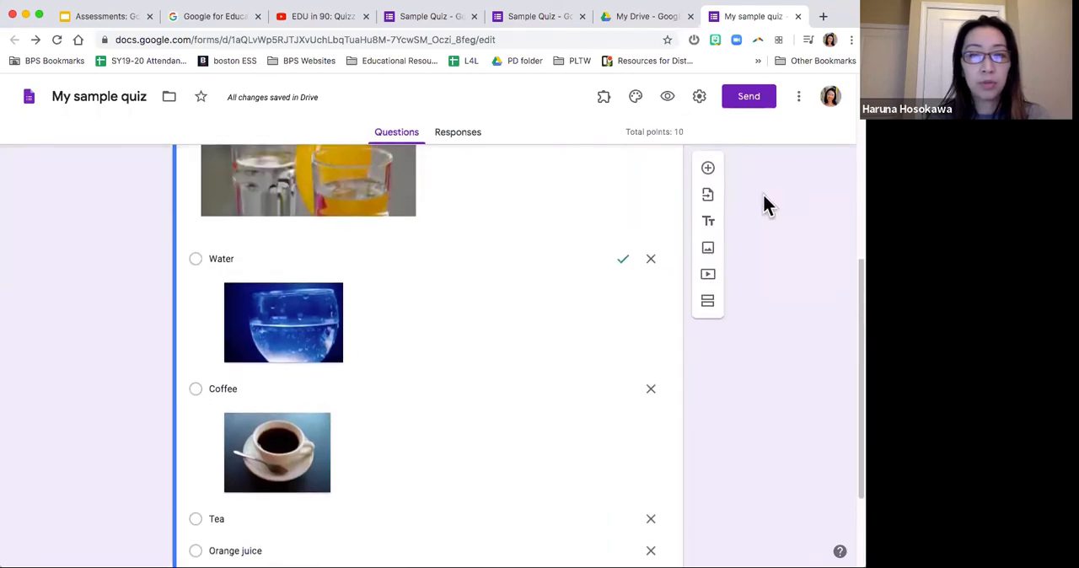
Step: Add a short answer question reading "What is the capital of Massachusetts?" below the favorite drink question
left_click(708, 171)
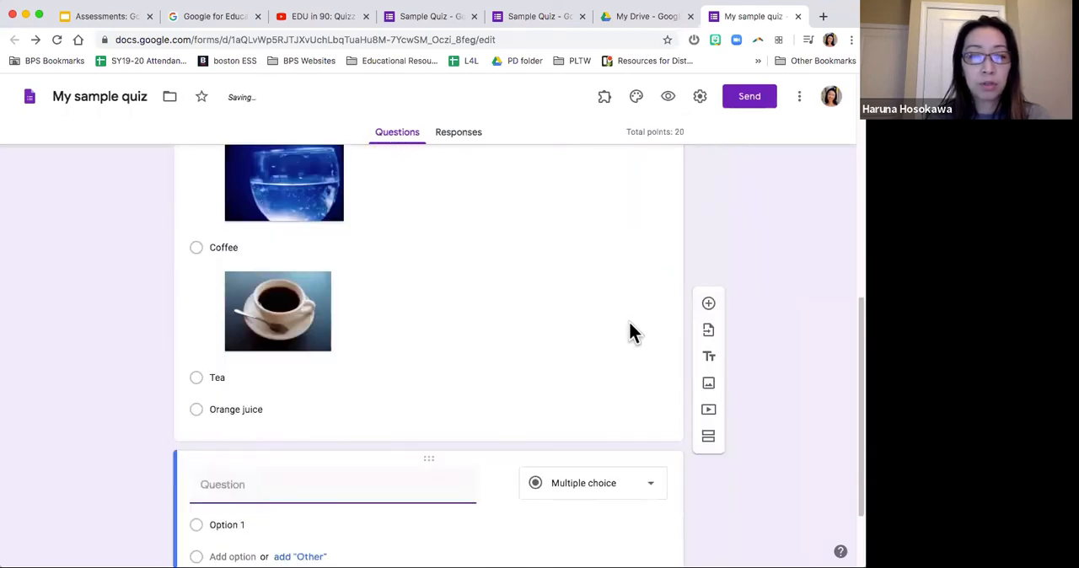
left_click(590, 376)
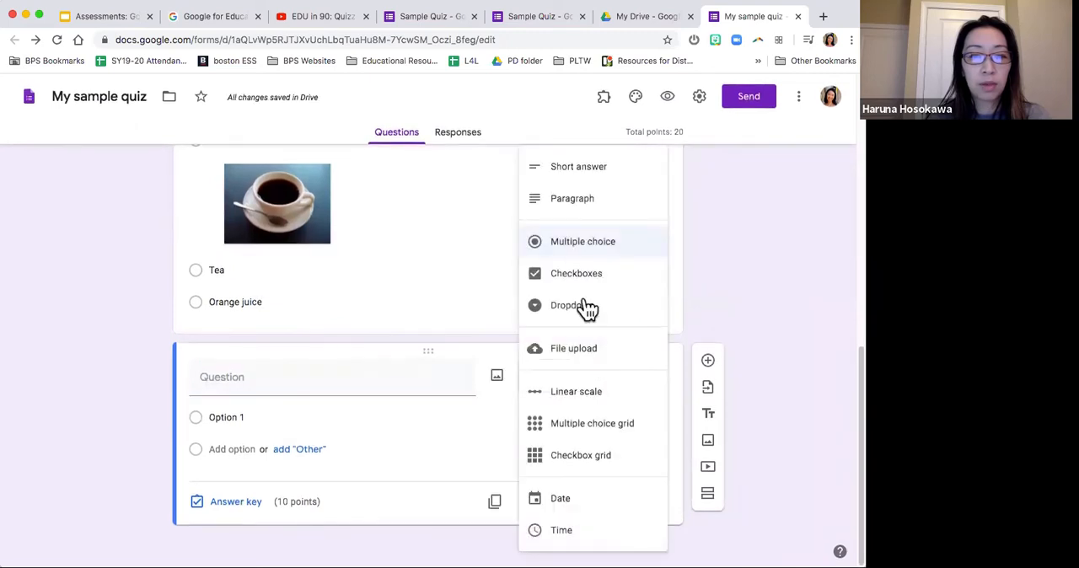
left_click(583, 171)
left_click(258, 394)
type("What is the capital of Massachuse")
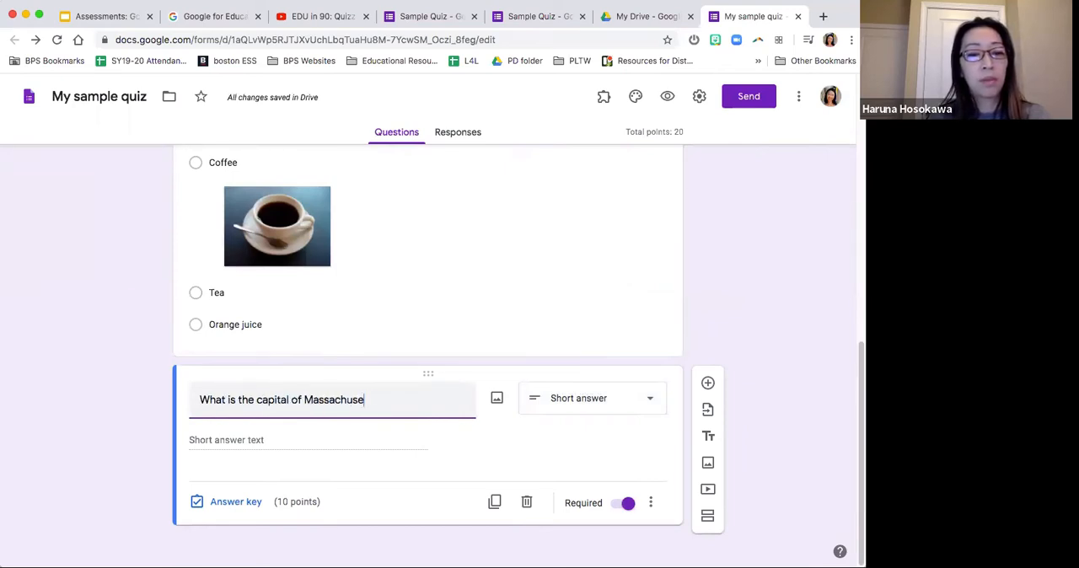
type("tts?")
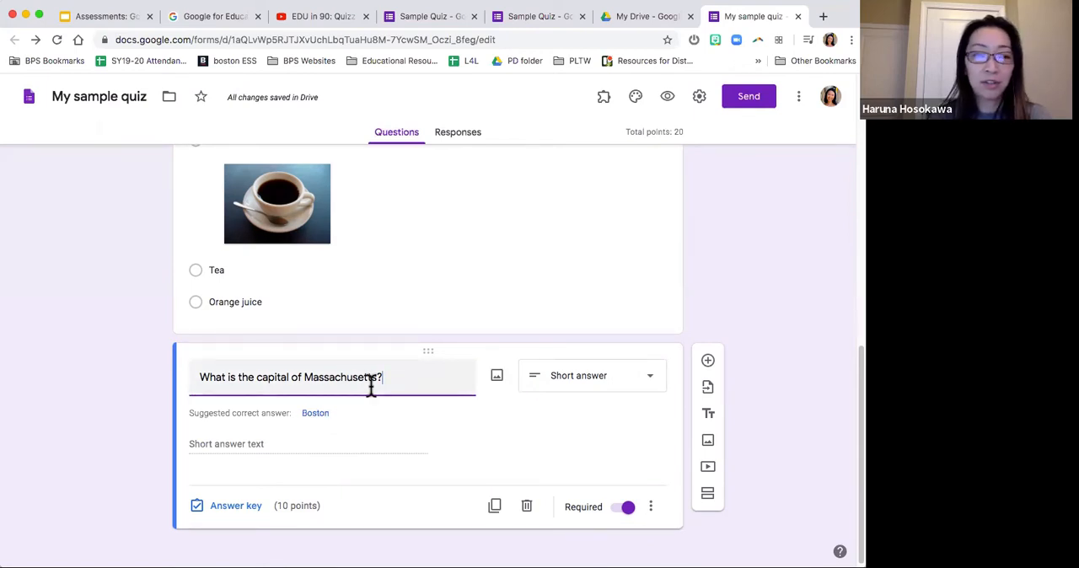
Step: Accept the suggested answer Boston for the Massachusetts capital question and add "boston" and "BOSTON" as correct answers in its answer key
left_click(319, 413)
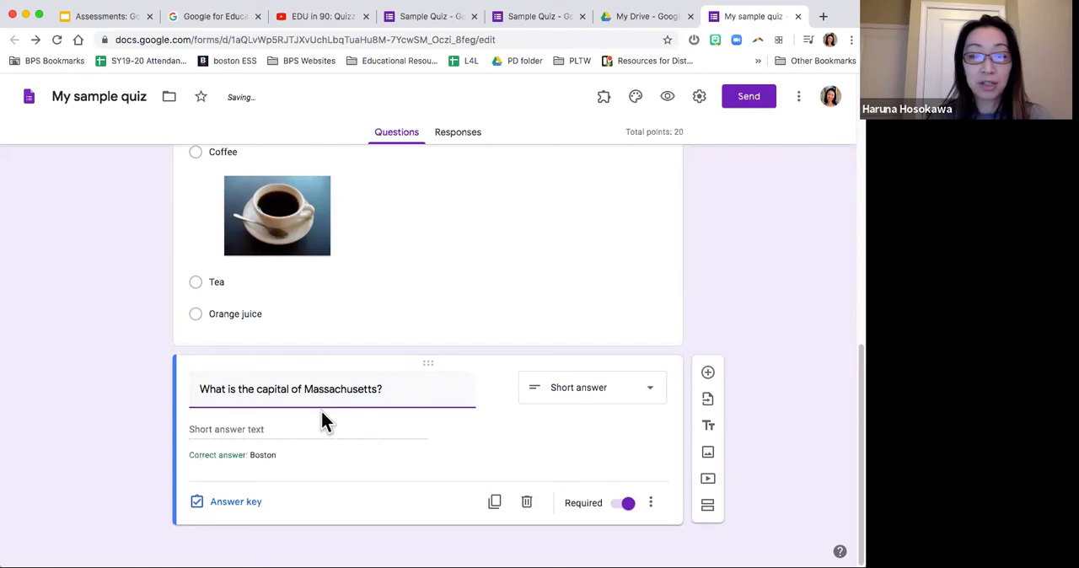
left_click(236, 502)
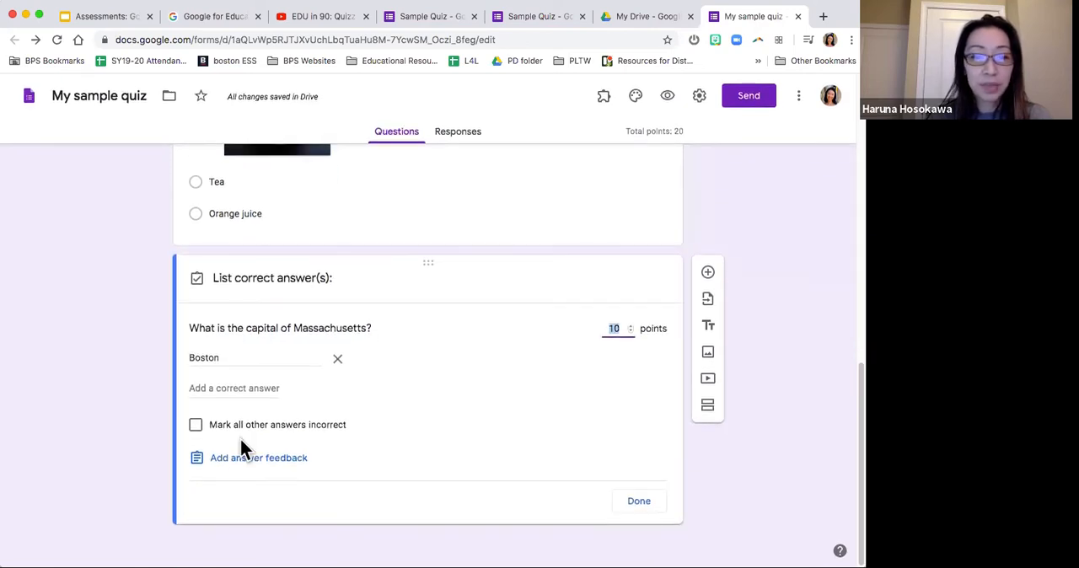
left_click(251, 388)
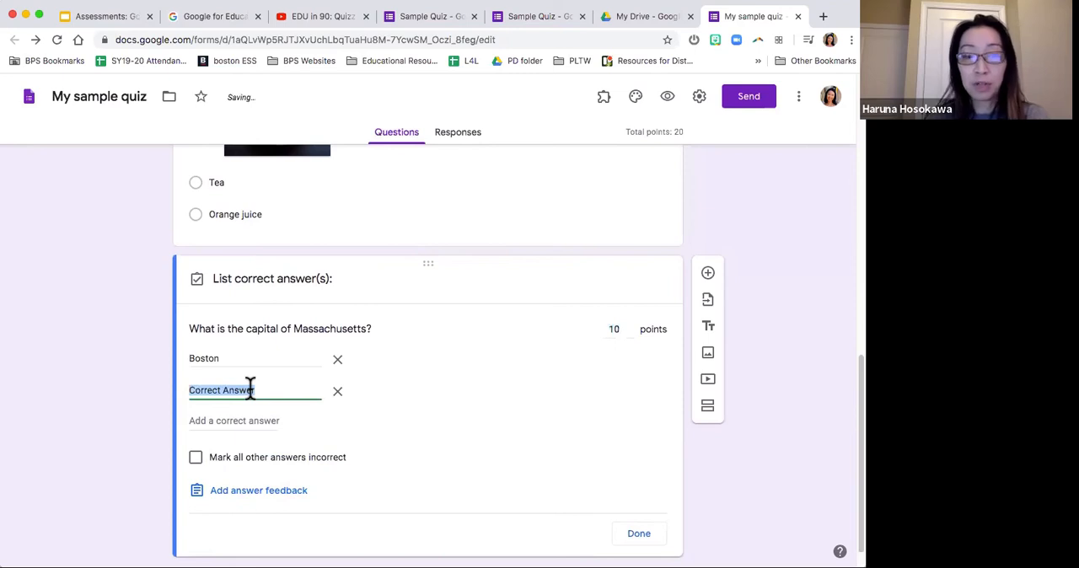
type("boston")
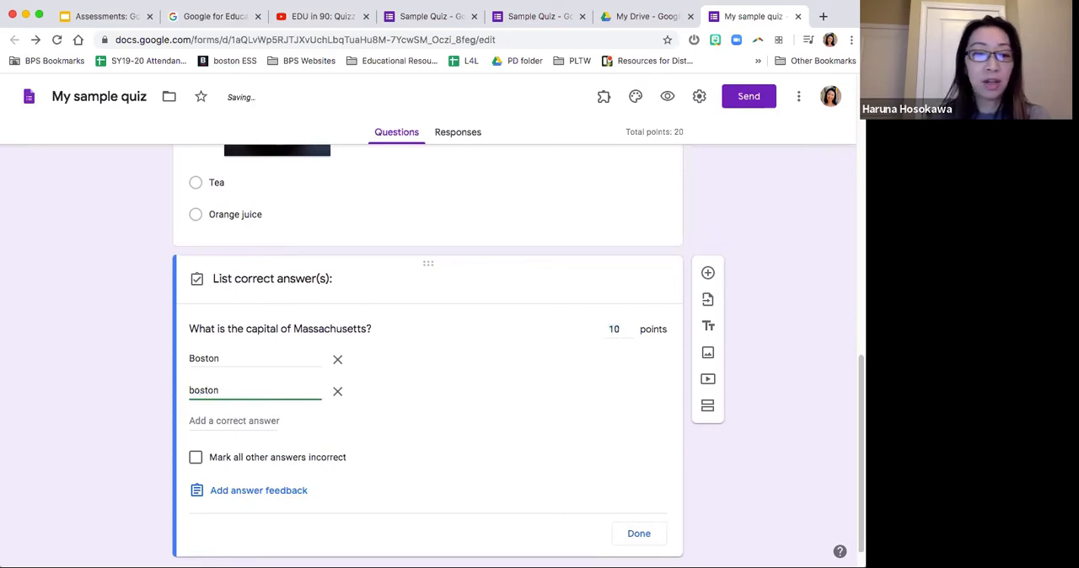
left_click(248, 420)
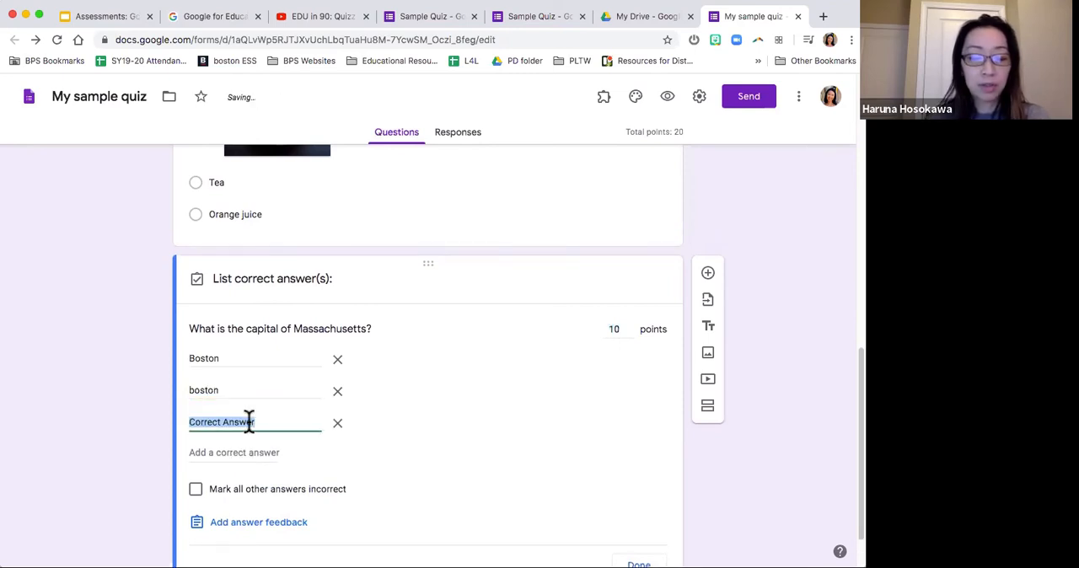
type("BOSTON")
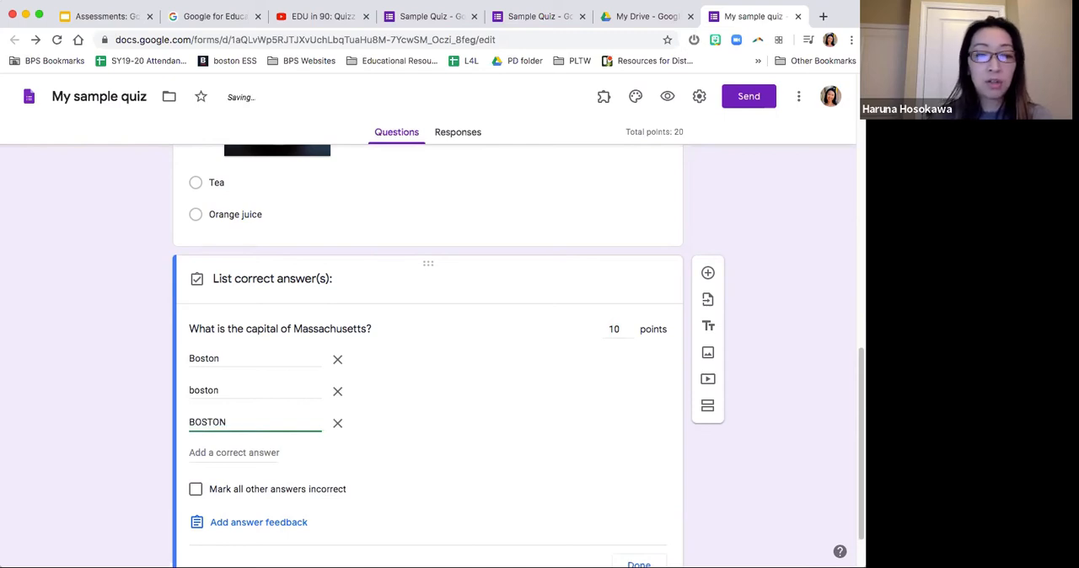
left_click(104, 424)
scroll(104, 424, "down", 2)
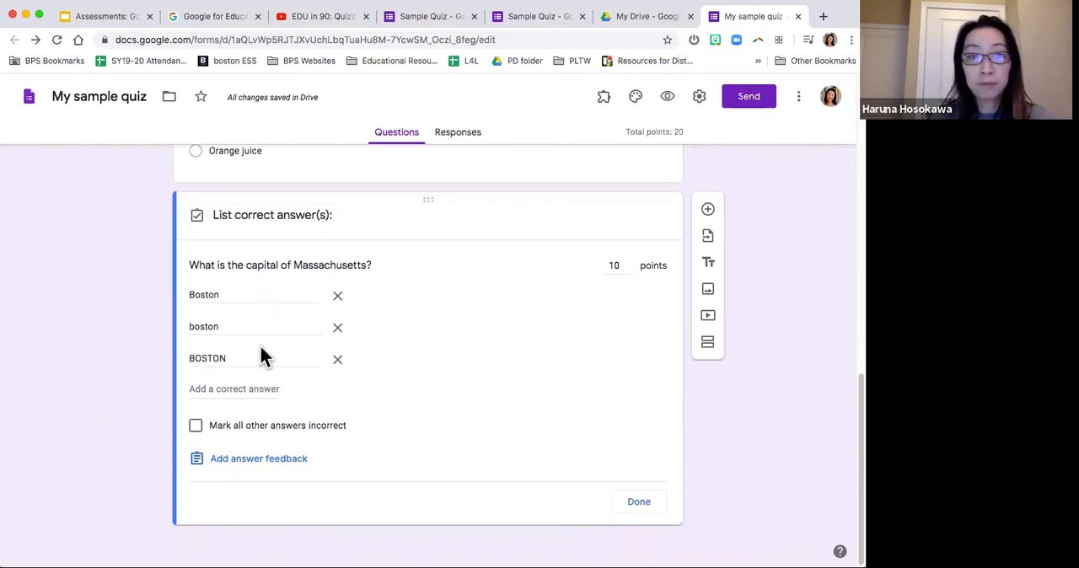
left_click(638, 503)
Step: Mark Coffee, Tea and Orange juice as additional correct answers in the favorite drink question's answer key
scroll(800, 379, "up", 3)
scroll(799, 380, "up", 3)
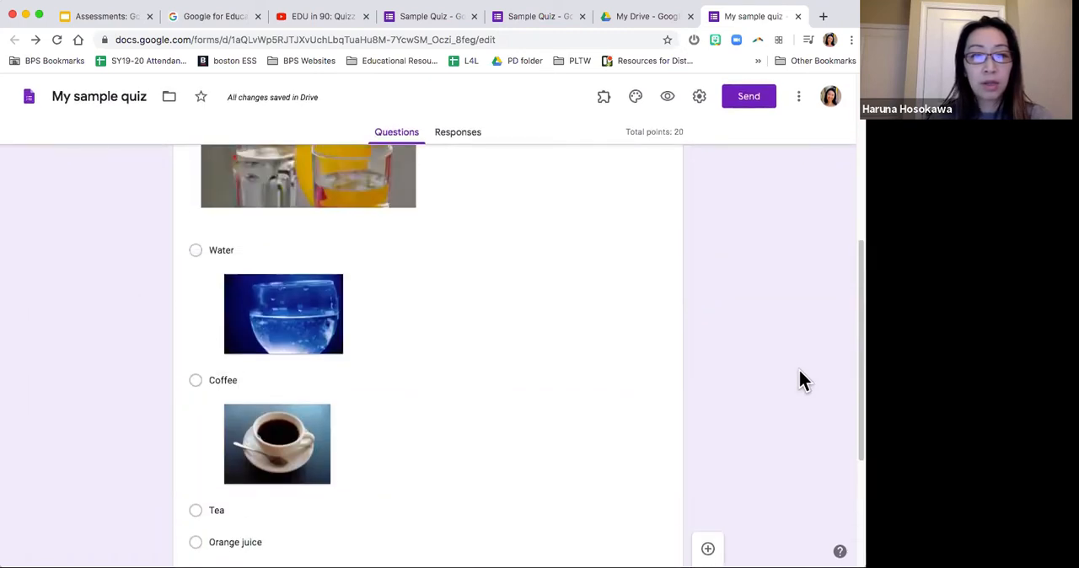
scroll(671, 388, "down", 2)
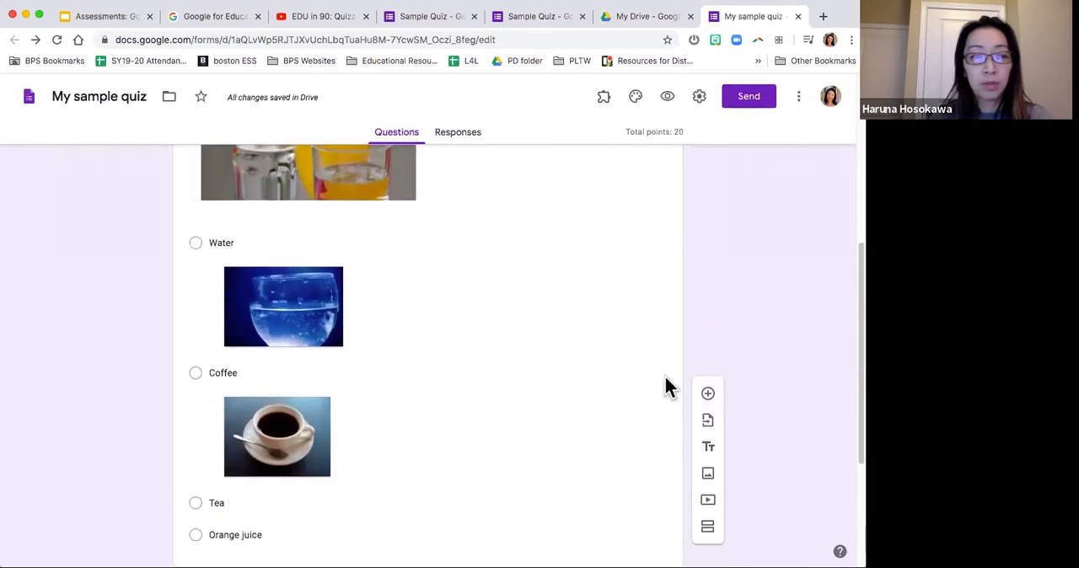
left_click(573, 371)
scroll(487, 373, "down", 3)
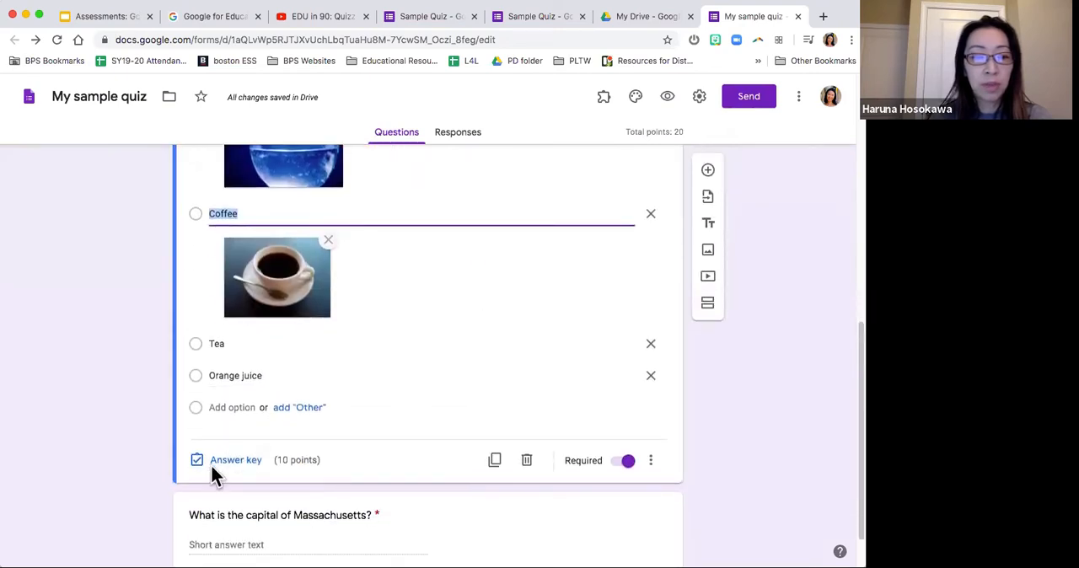
left_click(211, 464)
scroll(202, 364, "down", 4)
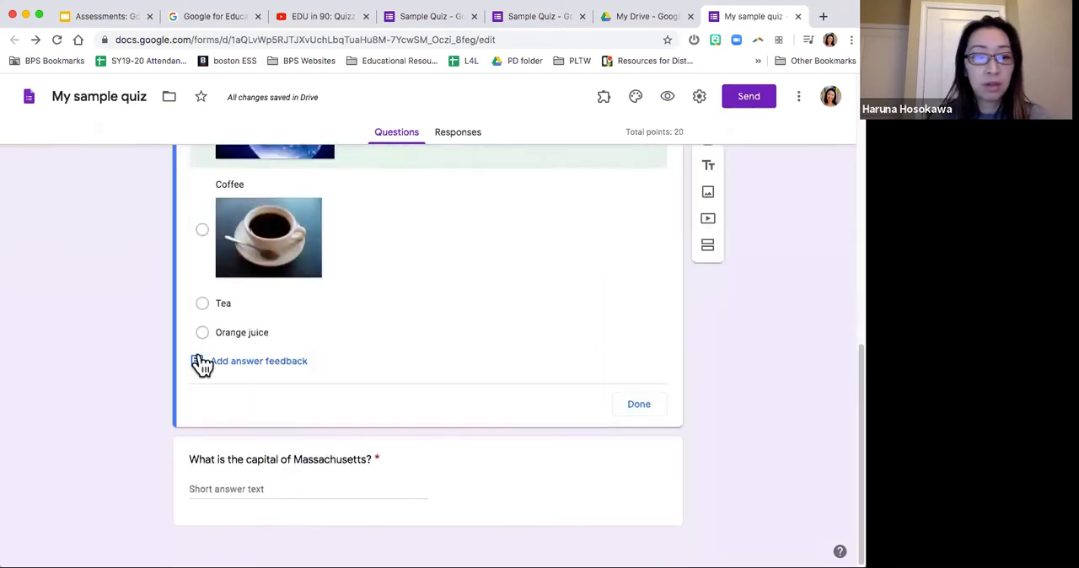
left_click(203, 230)
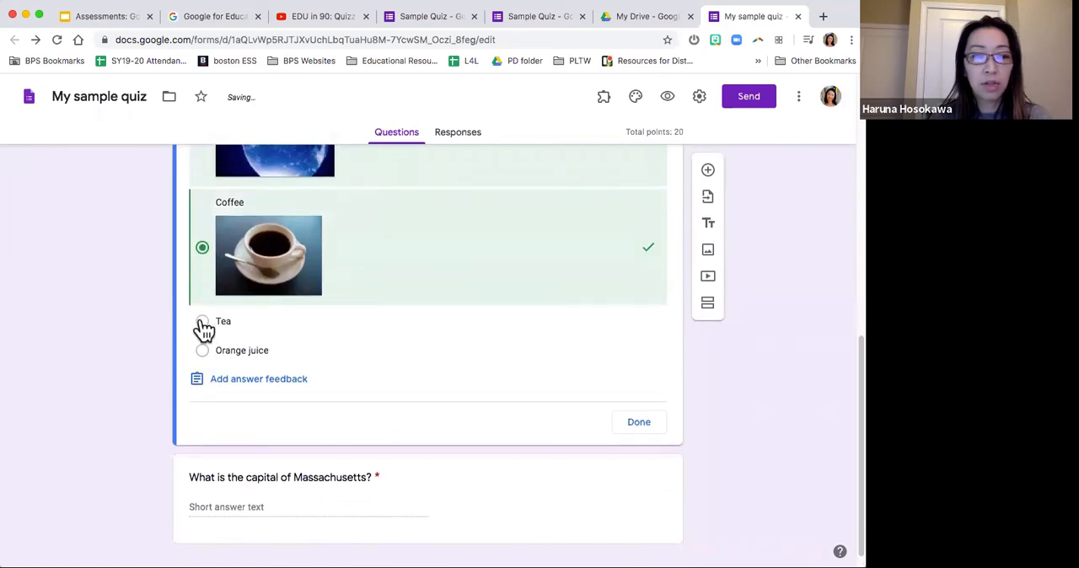
left_click(202, 321)
left_click(202, 351)
scroll(152, 361, "up", 3)
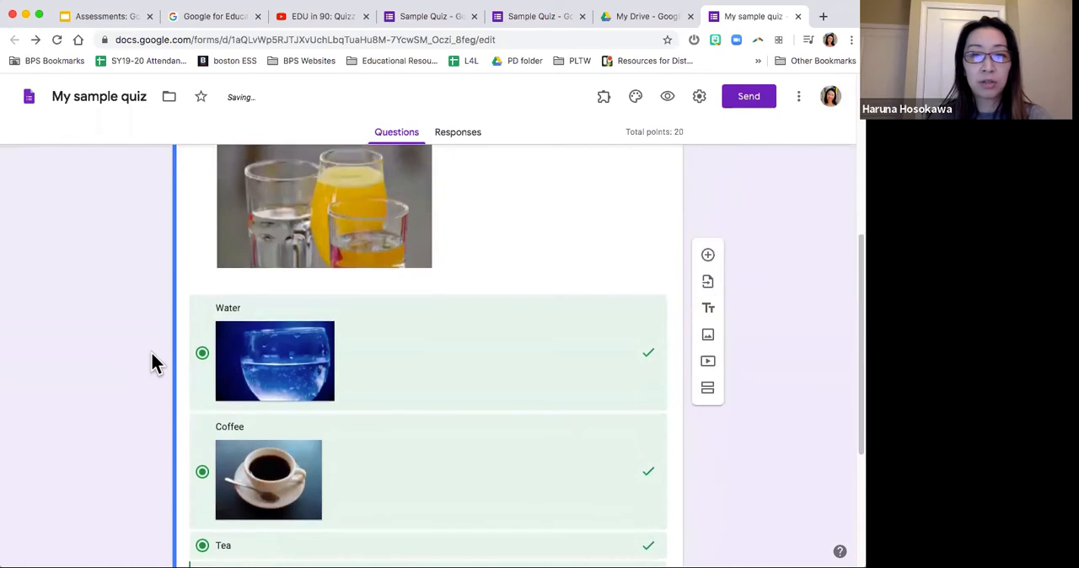
scroll(152, 362, "down", 2)
scroll(152, 361, "down", 1)
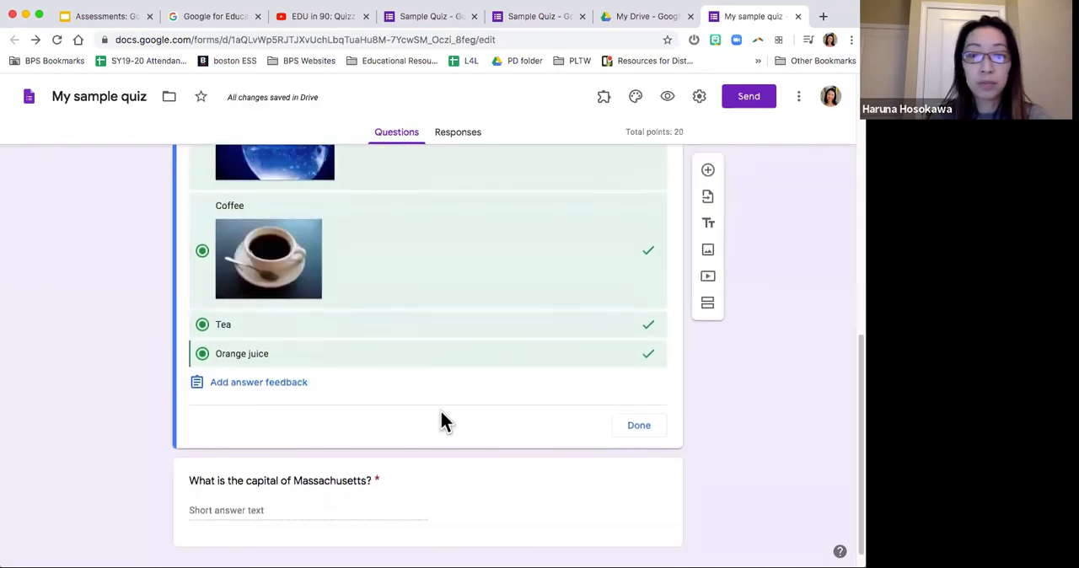
left_click(637, 425)
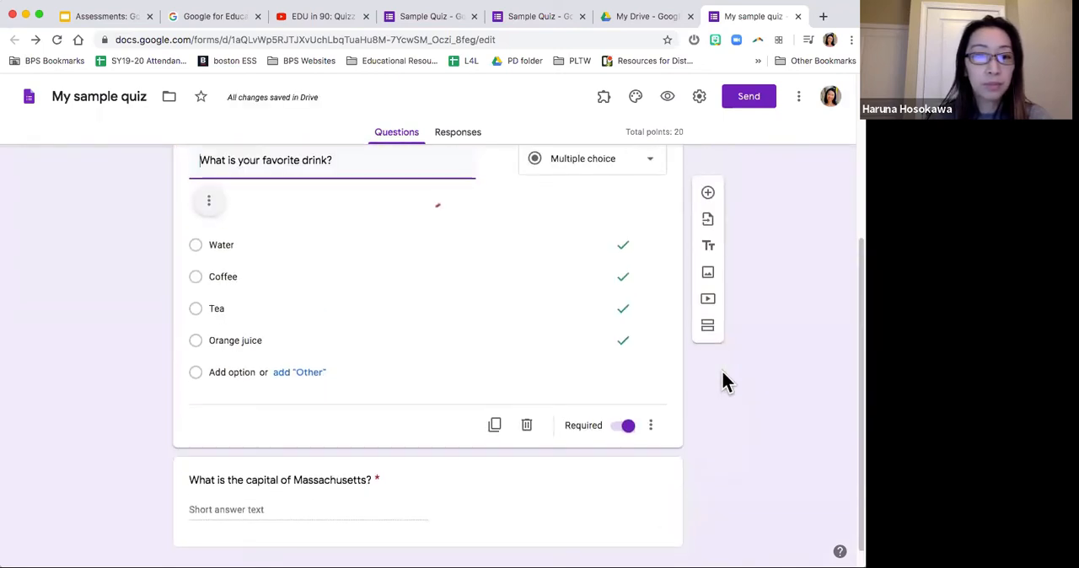
Step: Preview the quiz as respondents see it and look through its questions, option images and point values
scroll(722, 370, "down", 1)
scroll(722, 381, "down", 4)
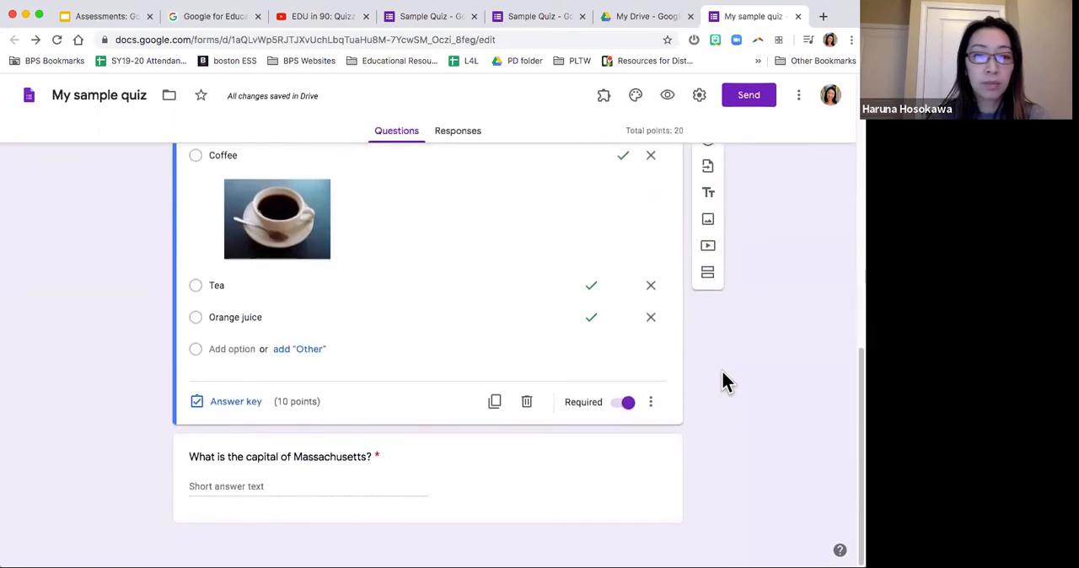
scroll(721, 381, "up", 2)
scroll(721, 370, "up", 6)
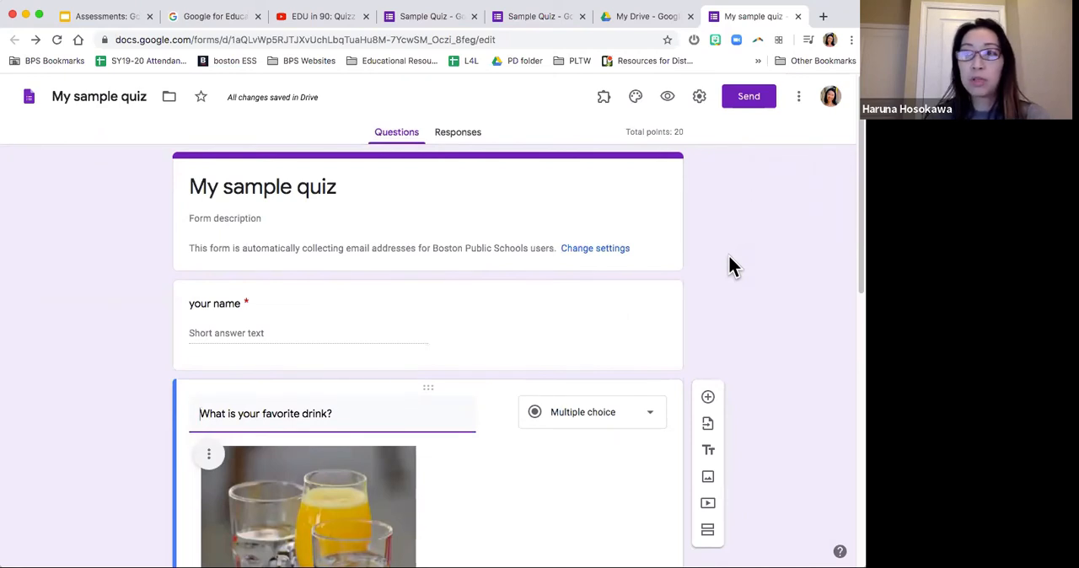
left_click(668, 97)
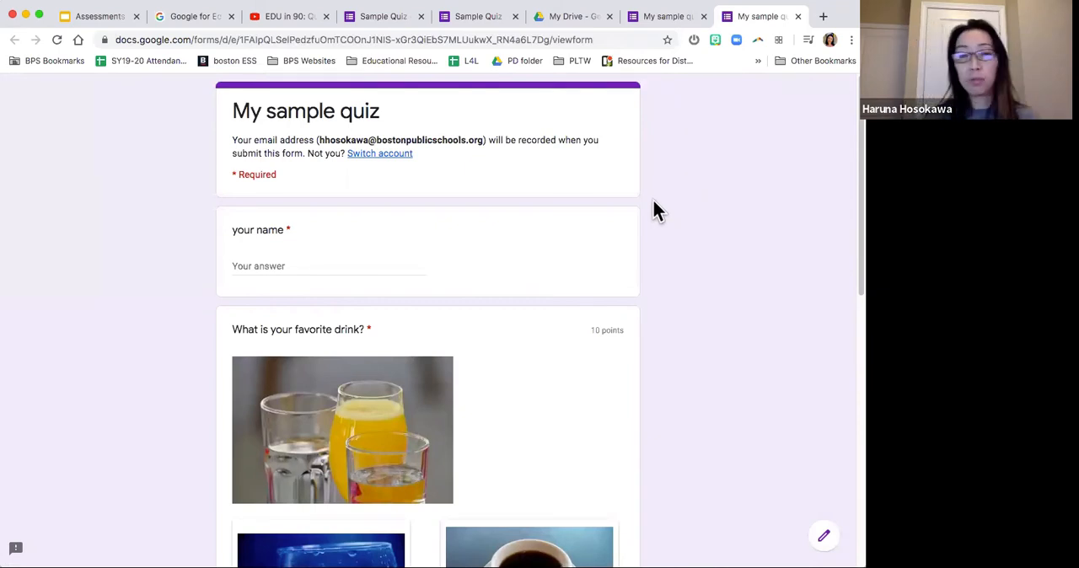
scroll(647, 204, "down", 1)
scroll(666, 193, "up", 1)
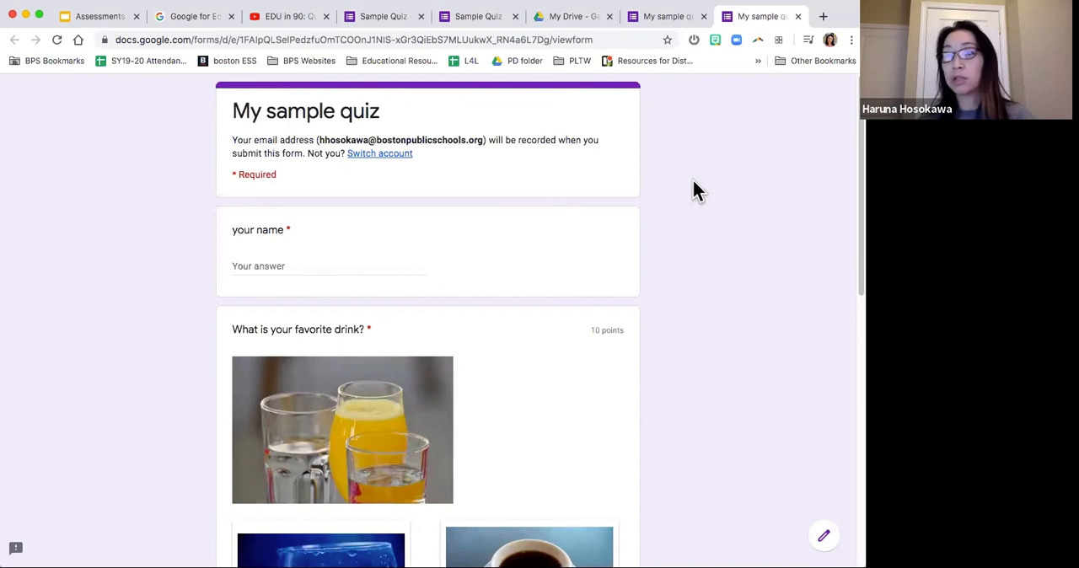
scroll(692, 183, "down", 10)
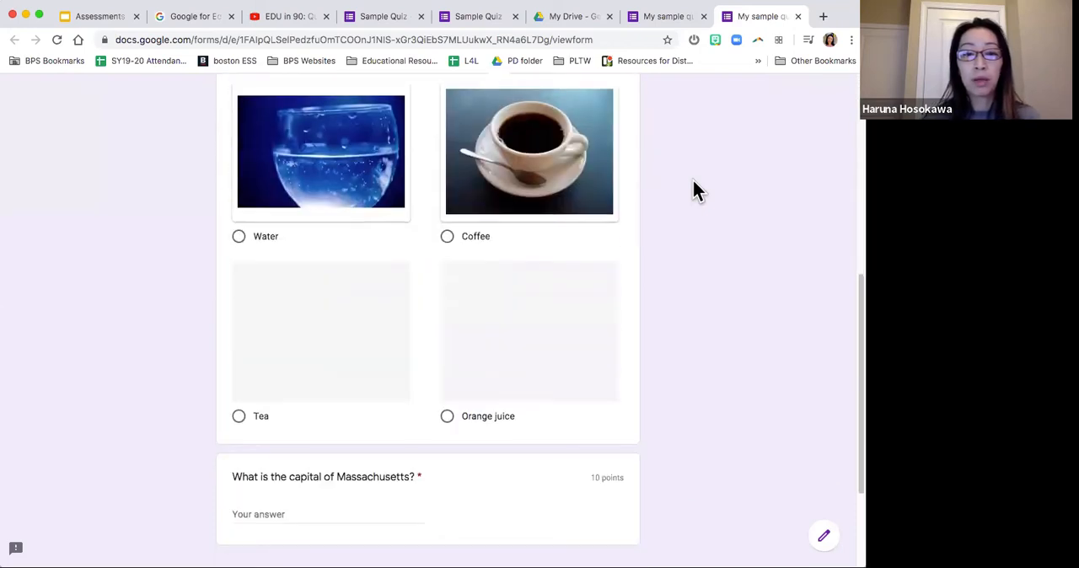
scroll(691, 177, "up", 10)
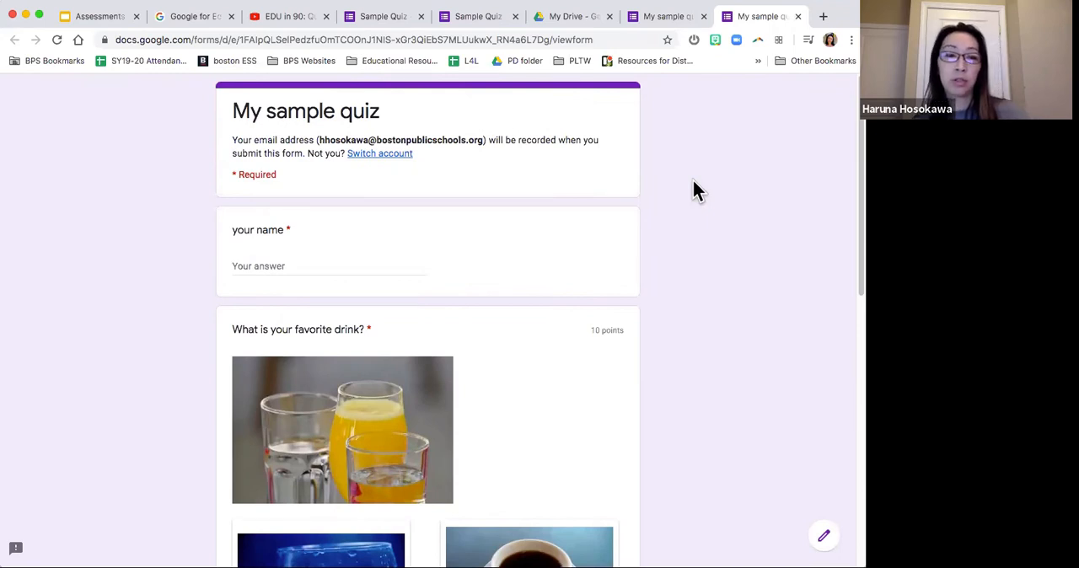
Step: Enter the respondent's name and choose Water as the favorite drink in the live view of the quiz
scroll(693, 180, "down", 3)
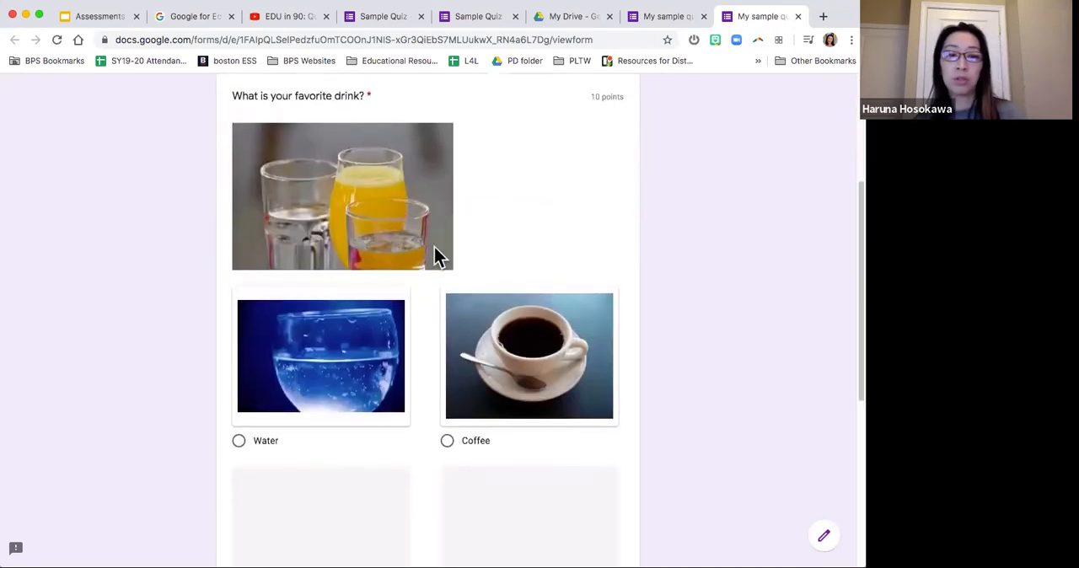
scroll(532, 364, "down", 2)
scroll(532, 373, "down", 3)
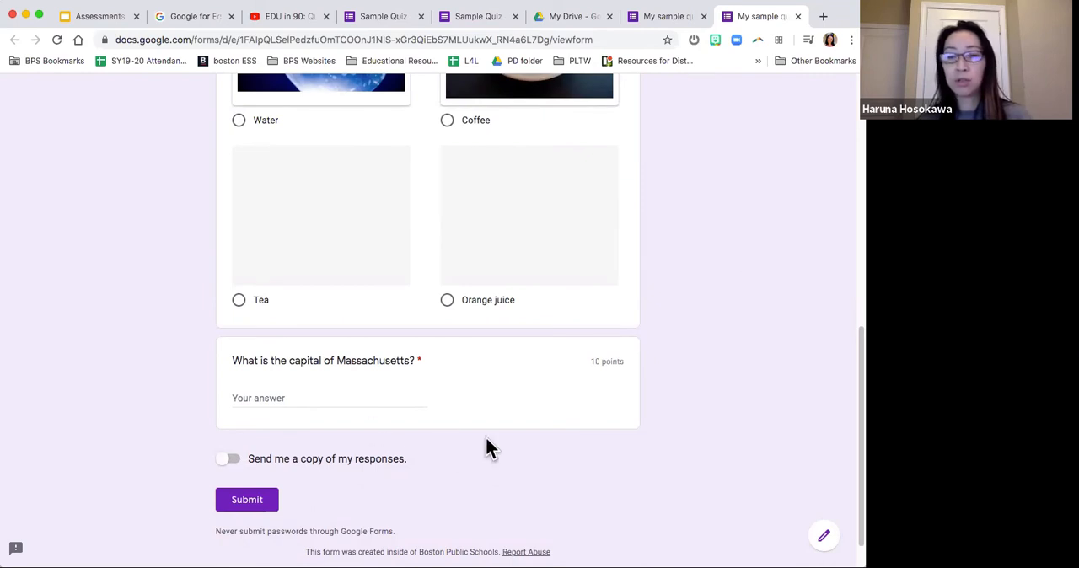
scroll(834, 263, "up", 10)
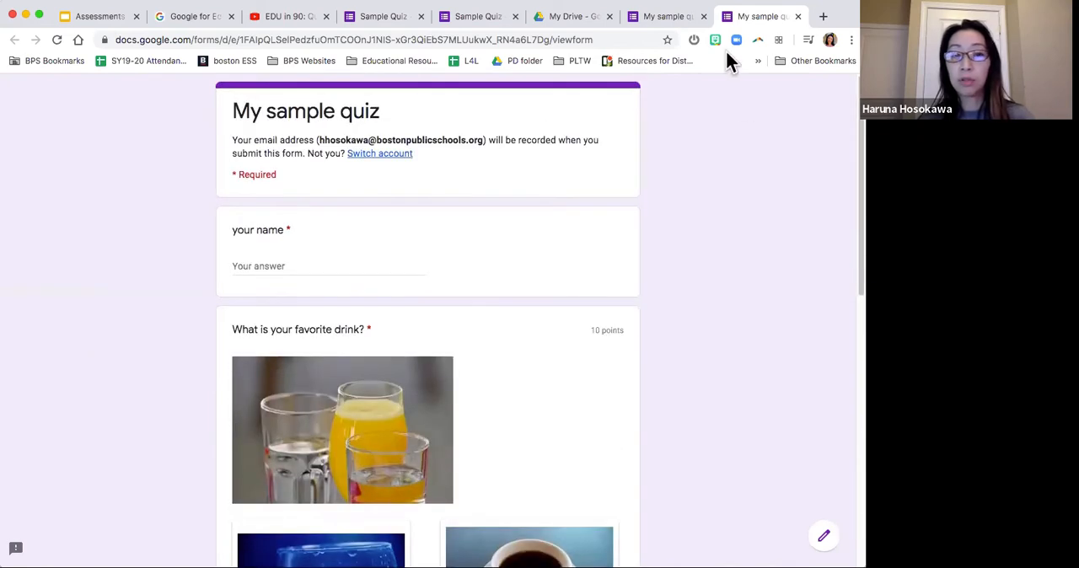
left_click(369, 261)
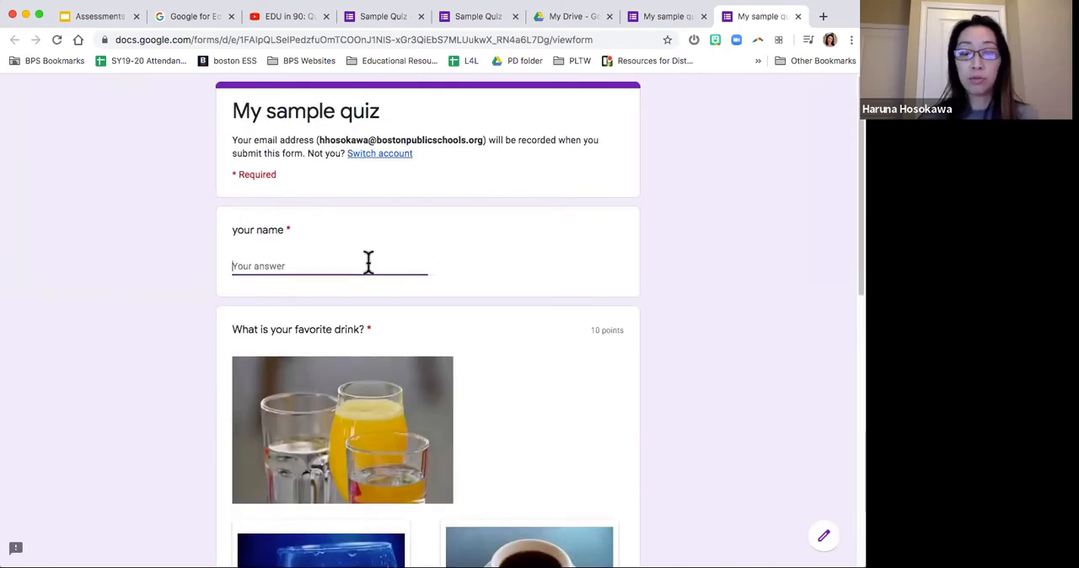
type("Haruna")
scroll(368, 262, "down", 5)
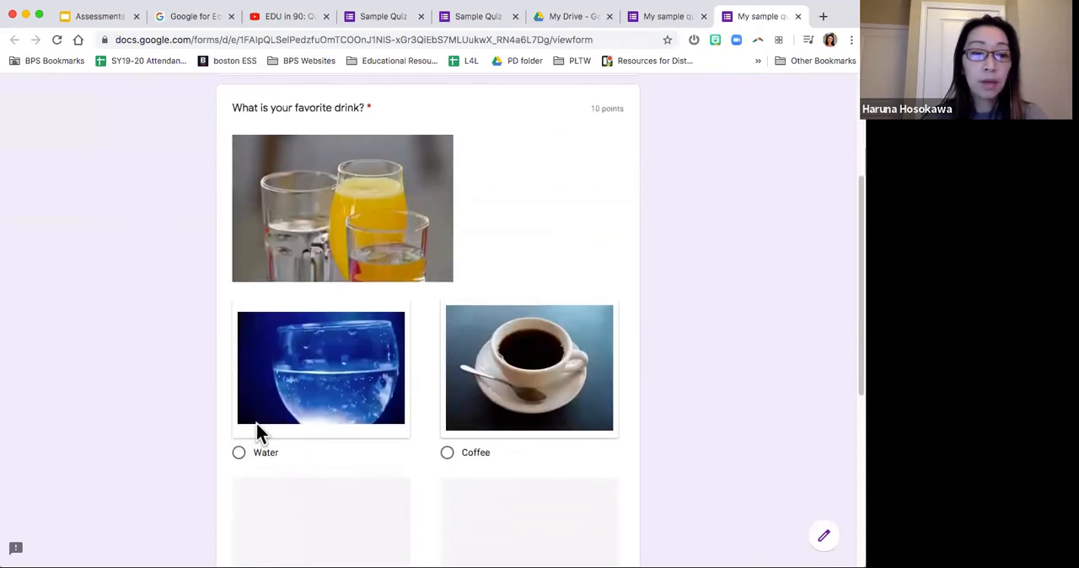
left_click(251, 455)
Step: Answer the Massachusetts capital question with Boston and submit the quiz
scroll(253, 459, "down", 4)
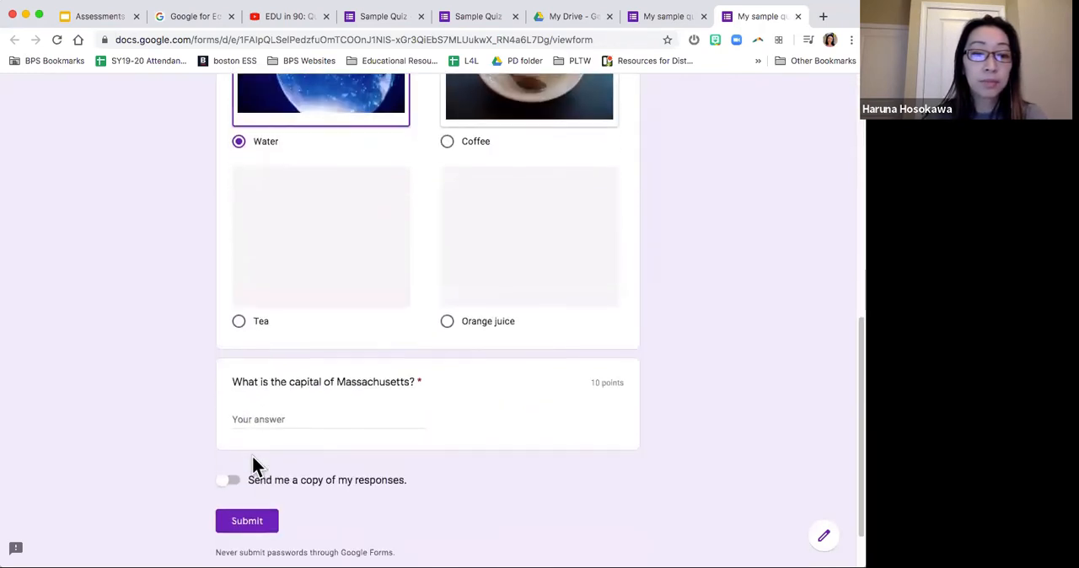
left_click(280, 411)
type("Boston")
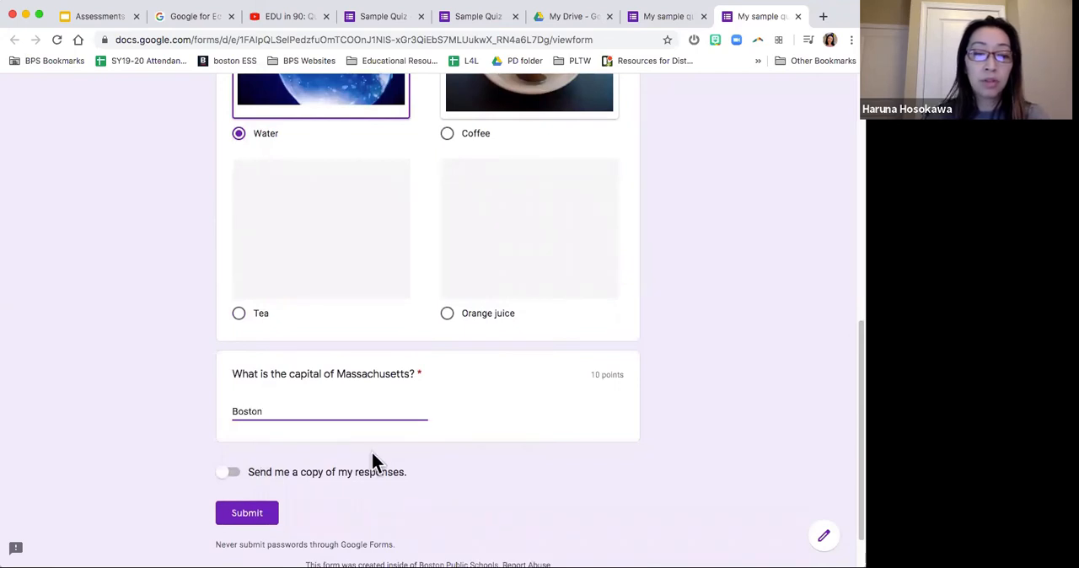
left_click(249, 513)
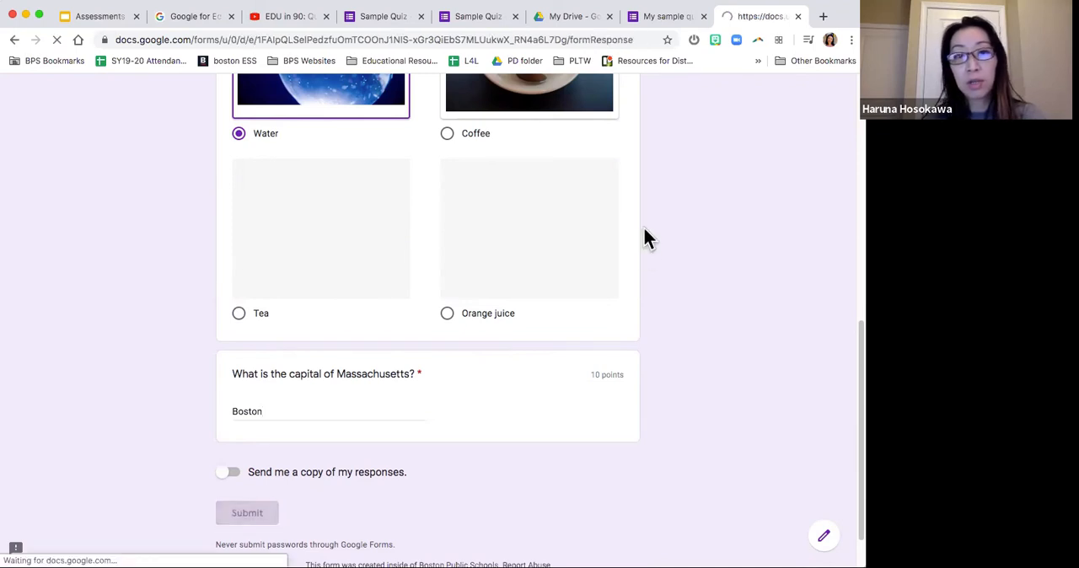
Step: Examine the quiz's response summary, scores and per-question results in the form editor, and check the respondent's submission confirmation page
left_click(666, 17)
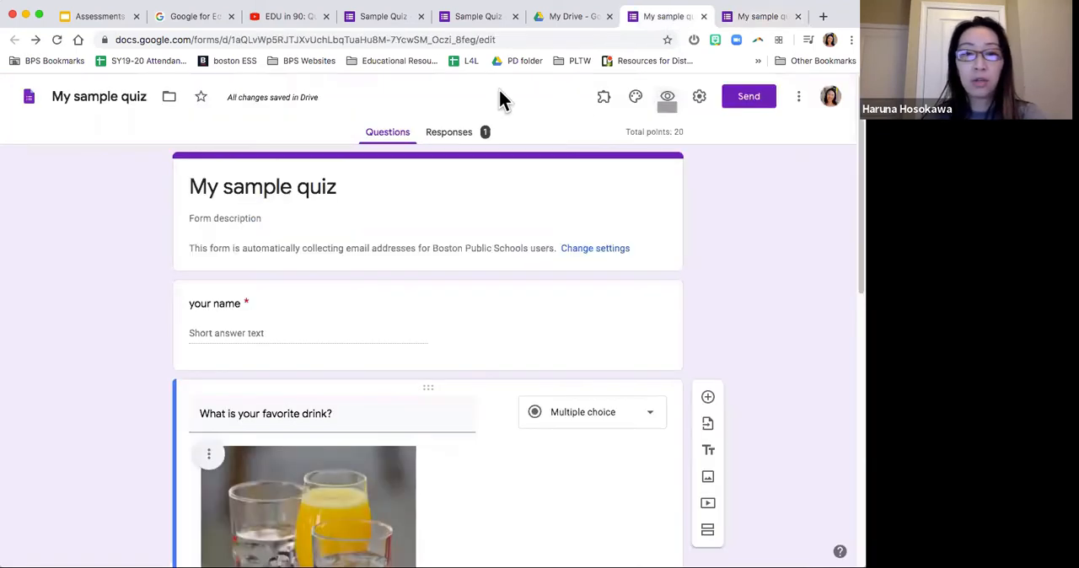
left_click(464, 132)
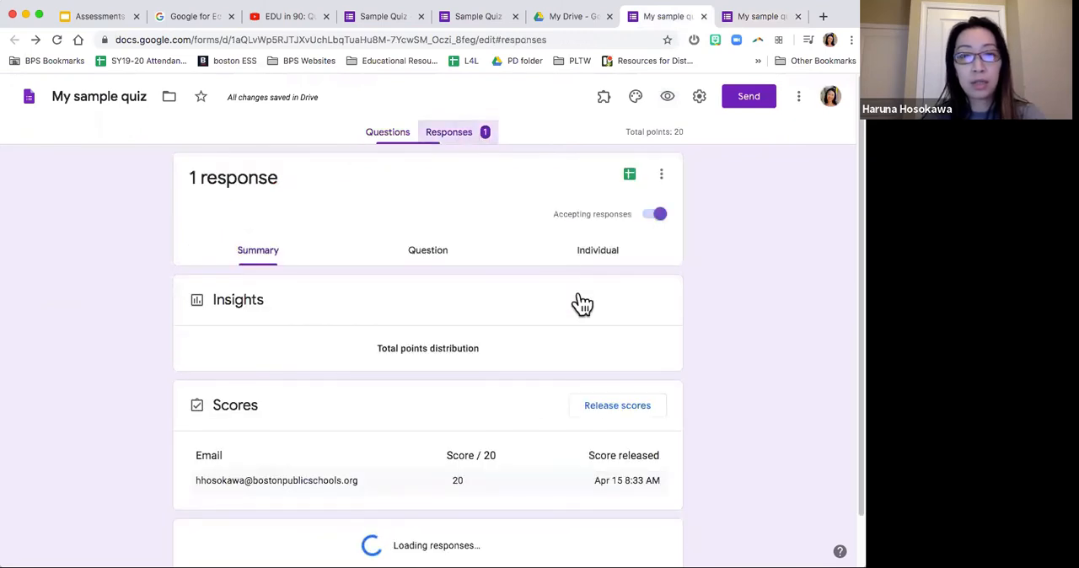
scroll(578, 297, "down", 5)
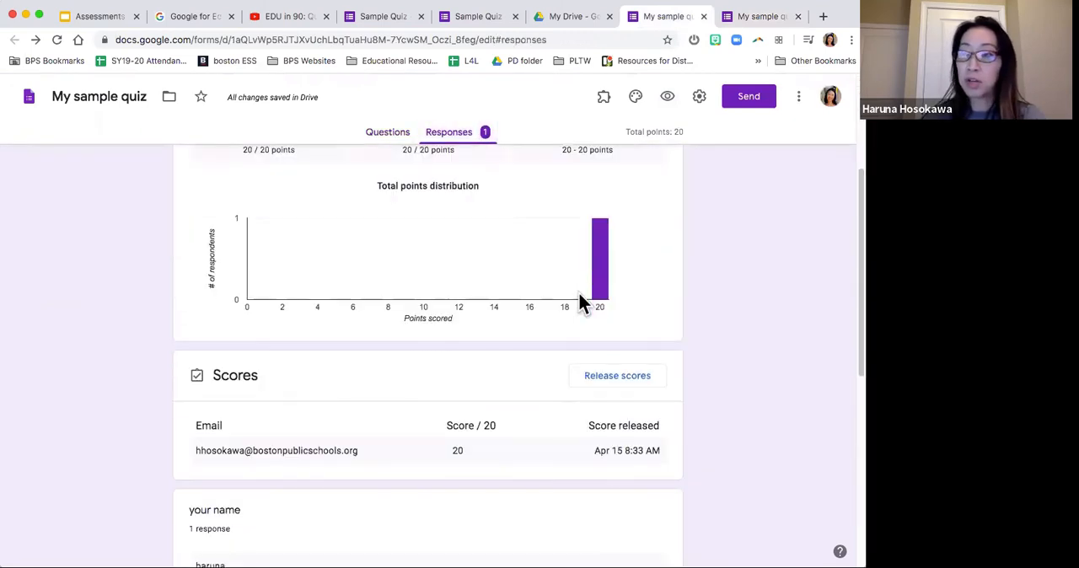
scroll(579, 297, "down", 8)
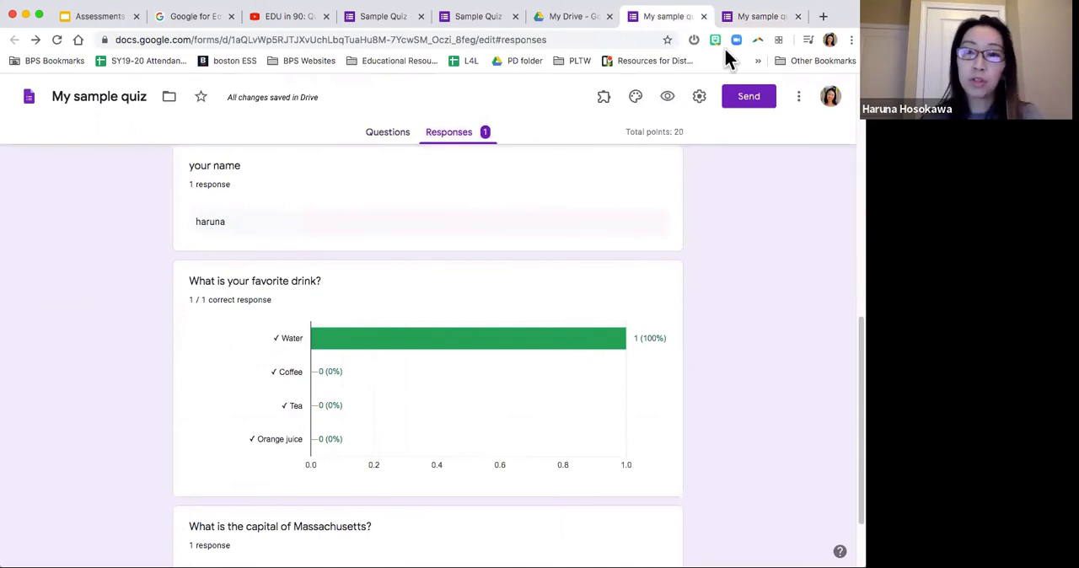
left_click(739, 15)
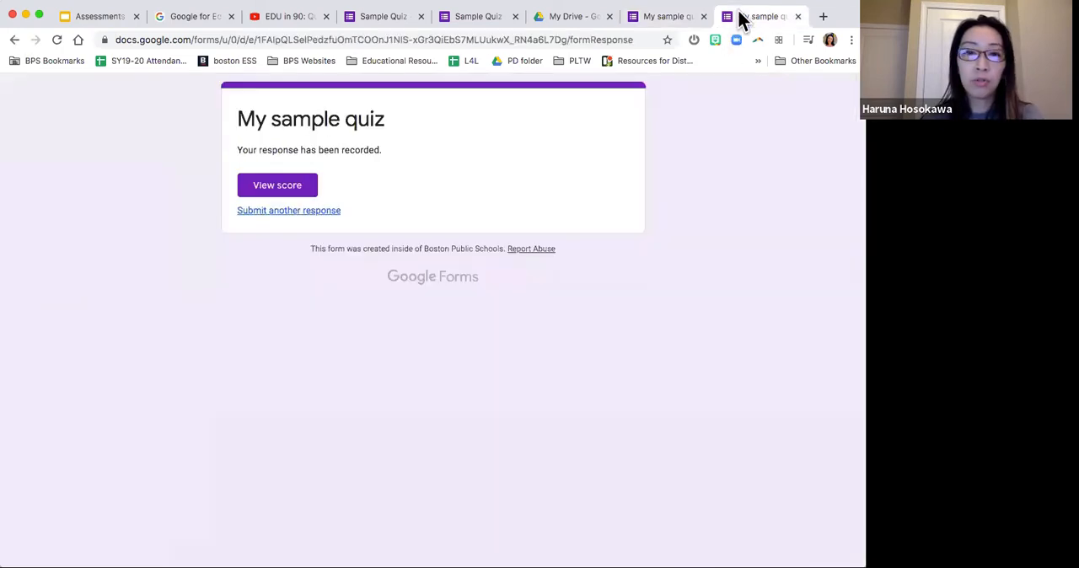
left_click(673, 19)
scroll(575, 211, "up", 10)
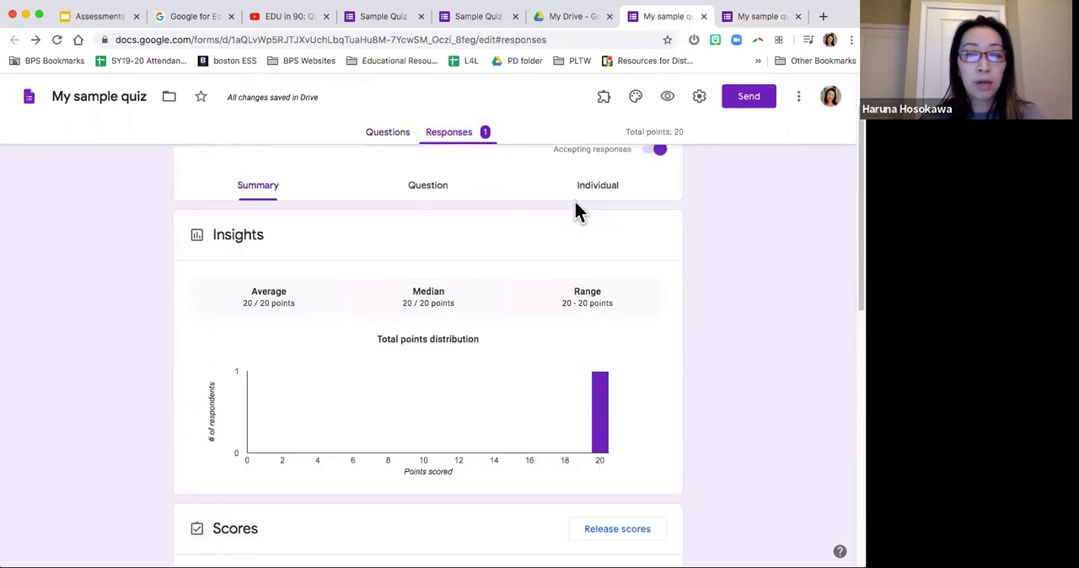
Step: Return to the quiz's questions, show its shareable link in the send options with the URL selected, and close them
left_click(395, 133)
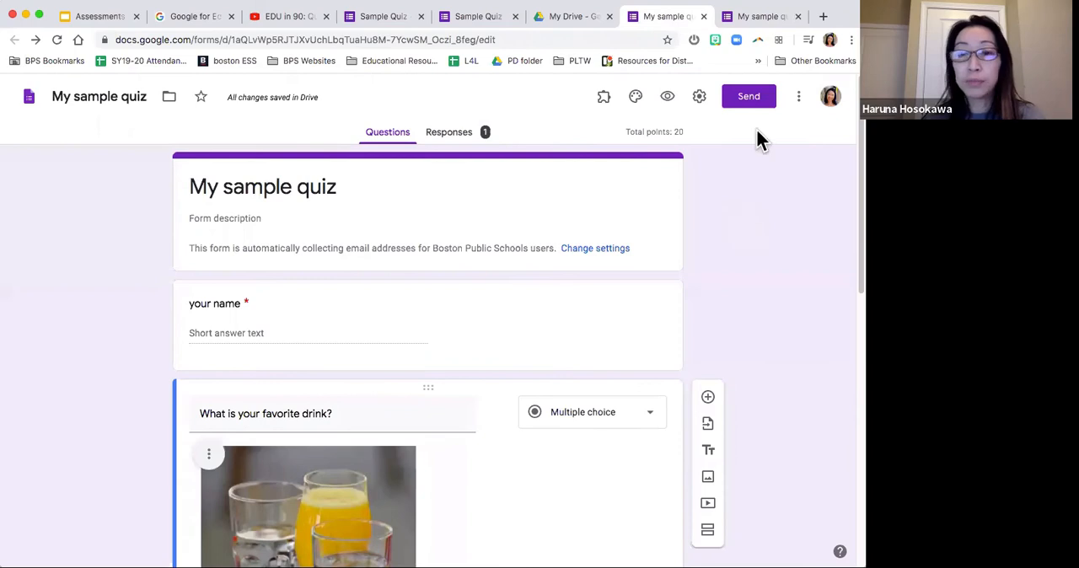
left_click(749, 105)
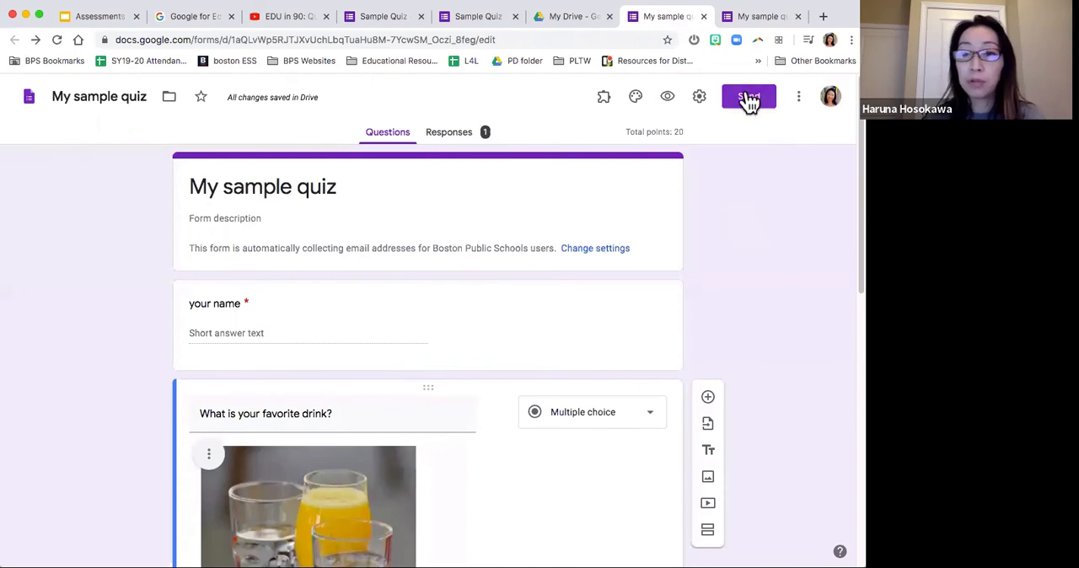
left_click(750, 100)
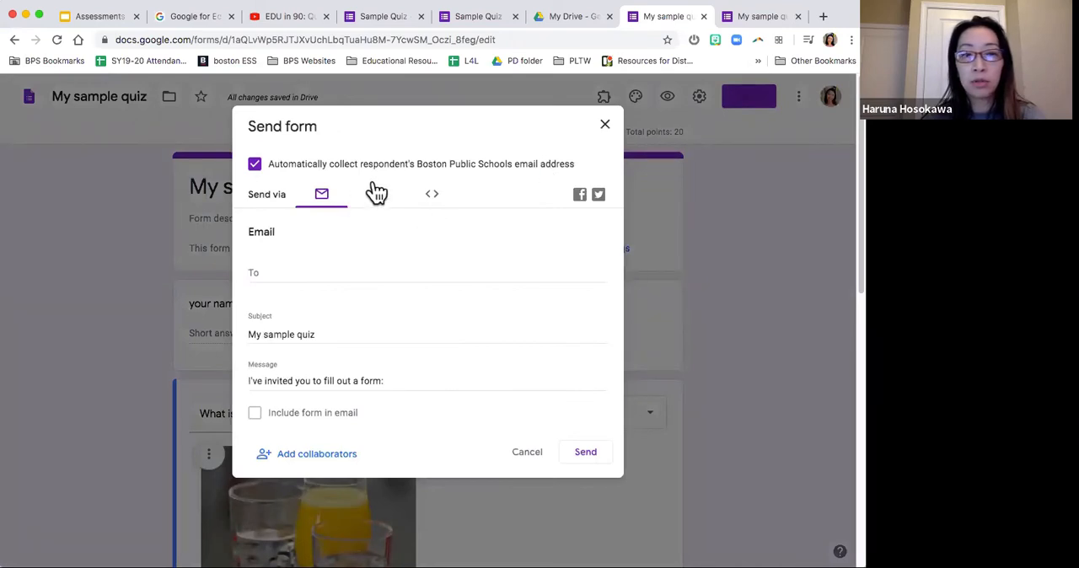
left_click(379, 199)
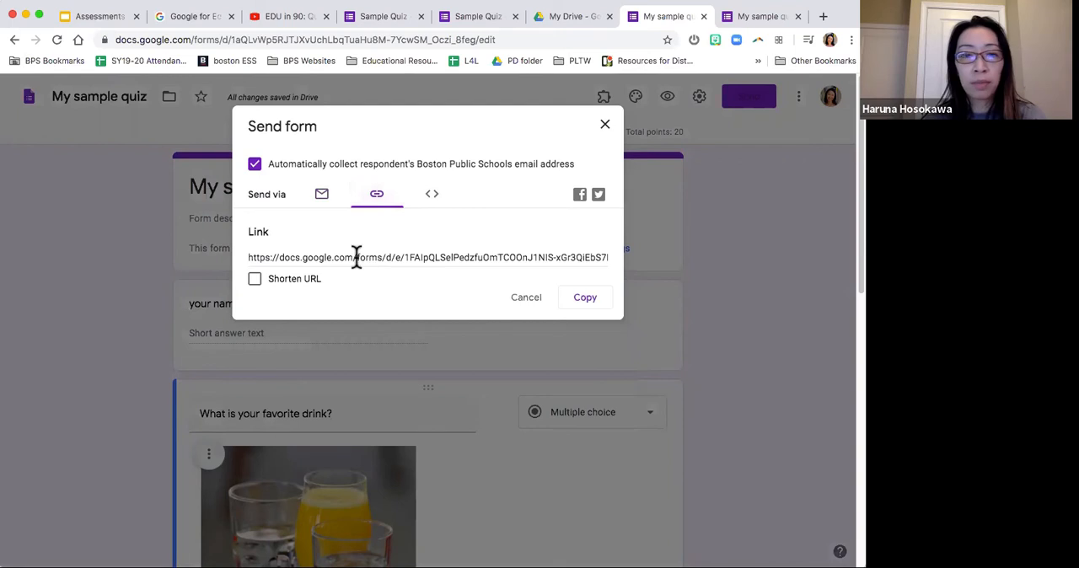
left_click(265, 255)
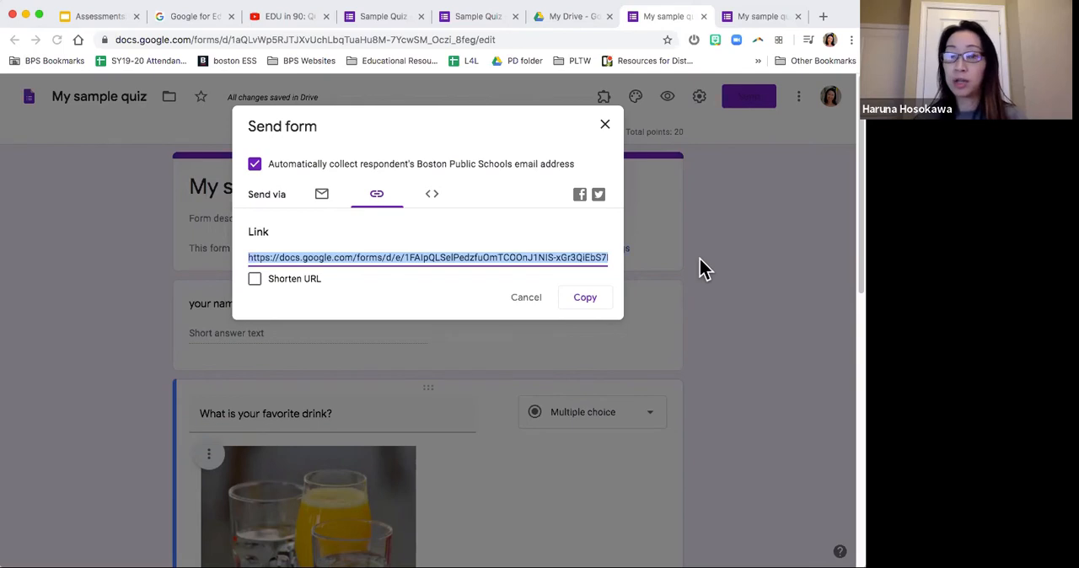
left_click(606, 128)
Step: Switch to the Google Slides presentation to review the "Create a Quiz! (Challenge)" checklist, and return to the quiz editor
left_click(106, 19)
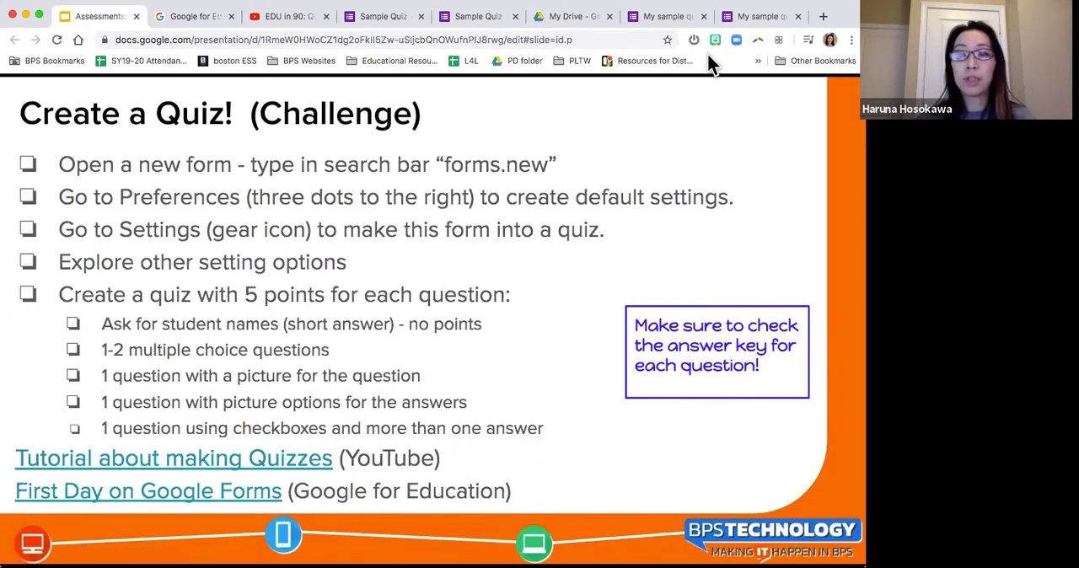
left_click(752, 16)
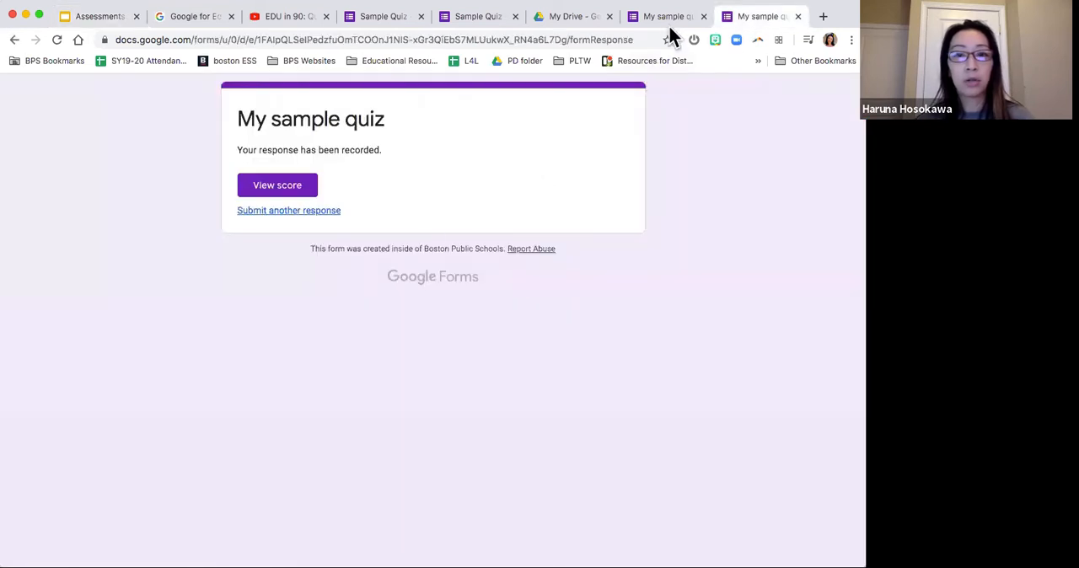
left_click(666, 17)
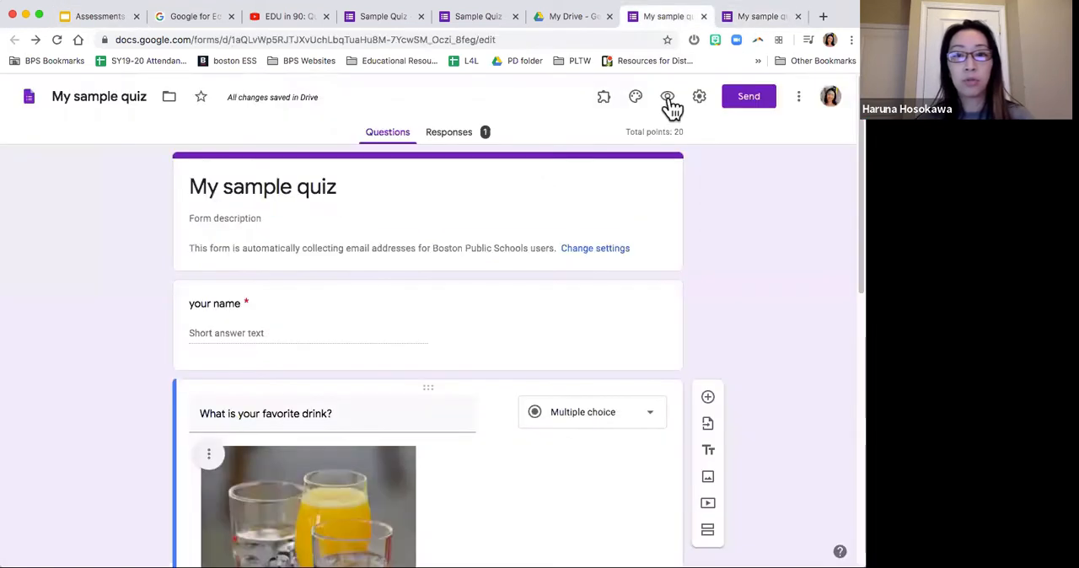
Step: Show and select the quiz's shareable link in the send options once more, and return to the challenge slide in Google Slides
left_click(749, 97)
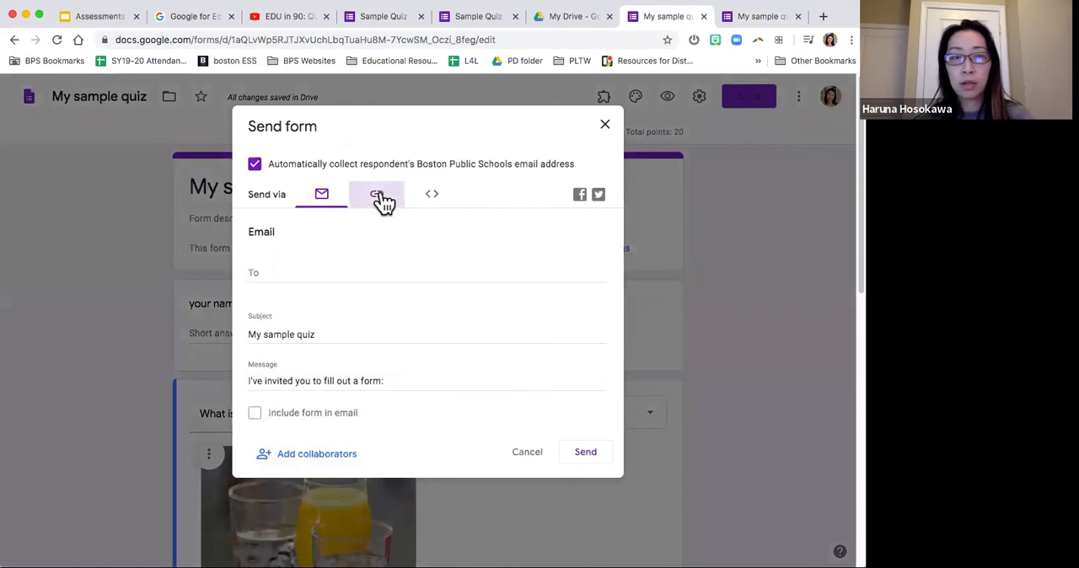
left_click(376, 196)
left_click(359, 255)
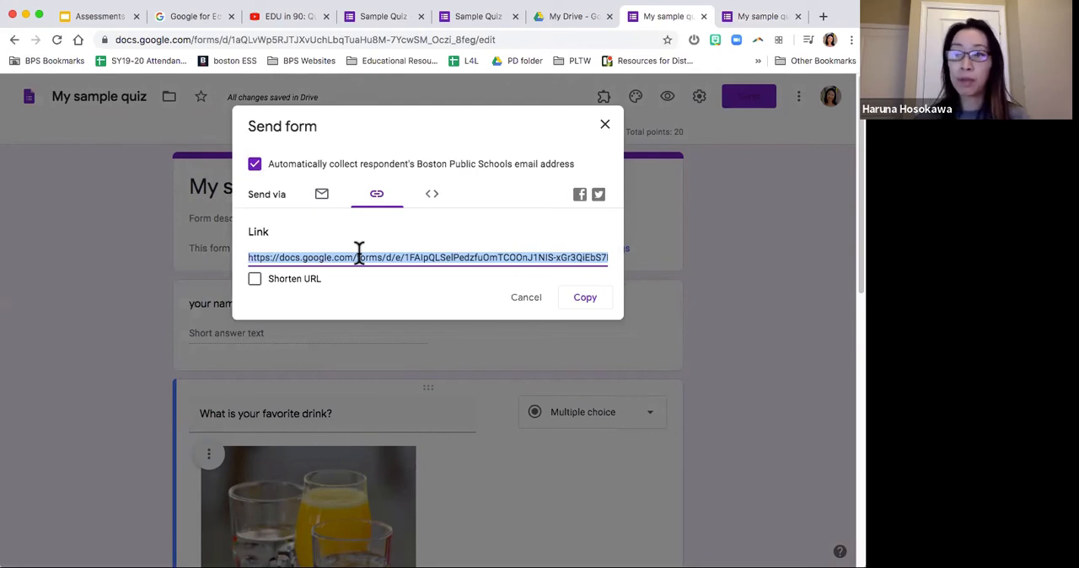
left_click(604, 126)
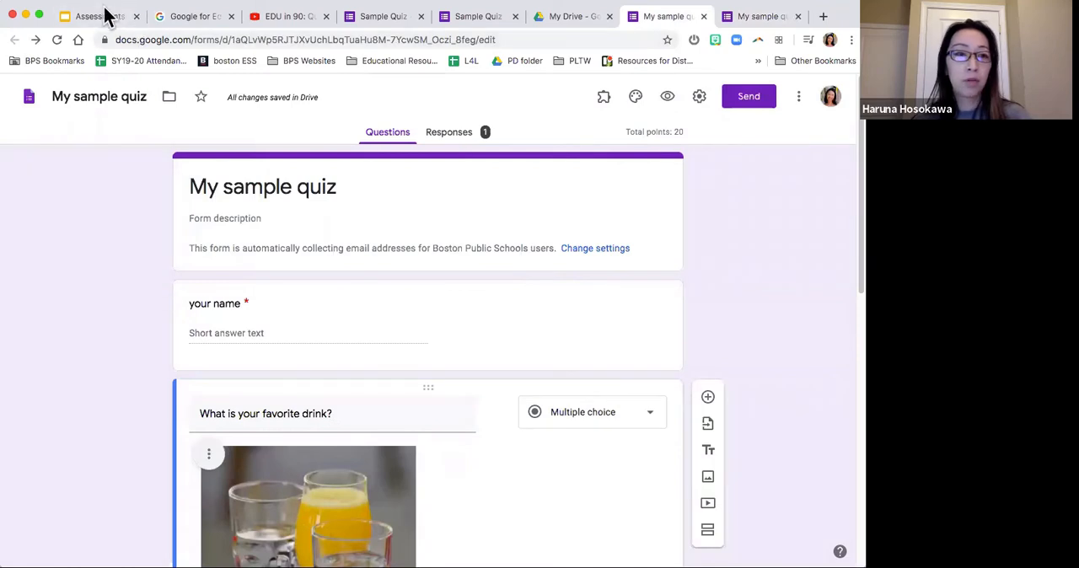
left_click(99, 19)
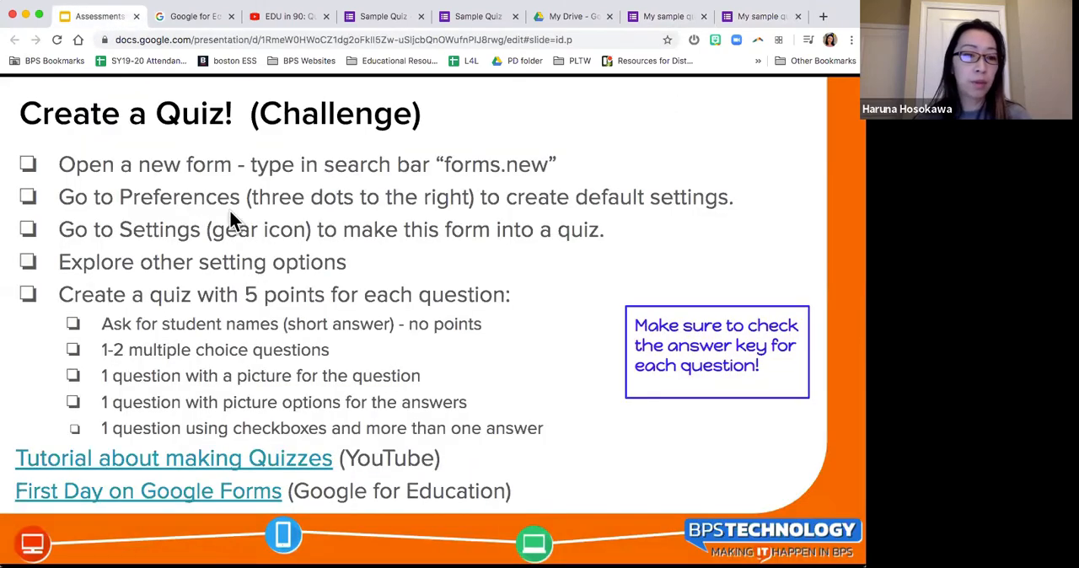
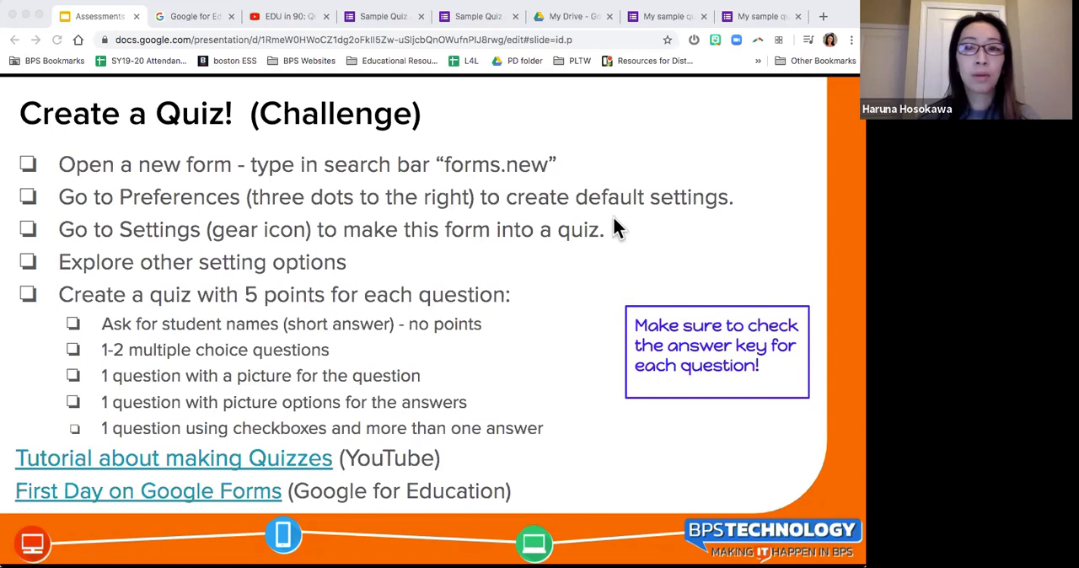
Step: Return to the quiz editor, start inserting an image into the "What is the capital of Massachusetts?" question, and view the by-URL option
left_click(670, 17)
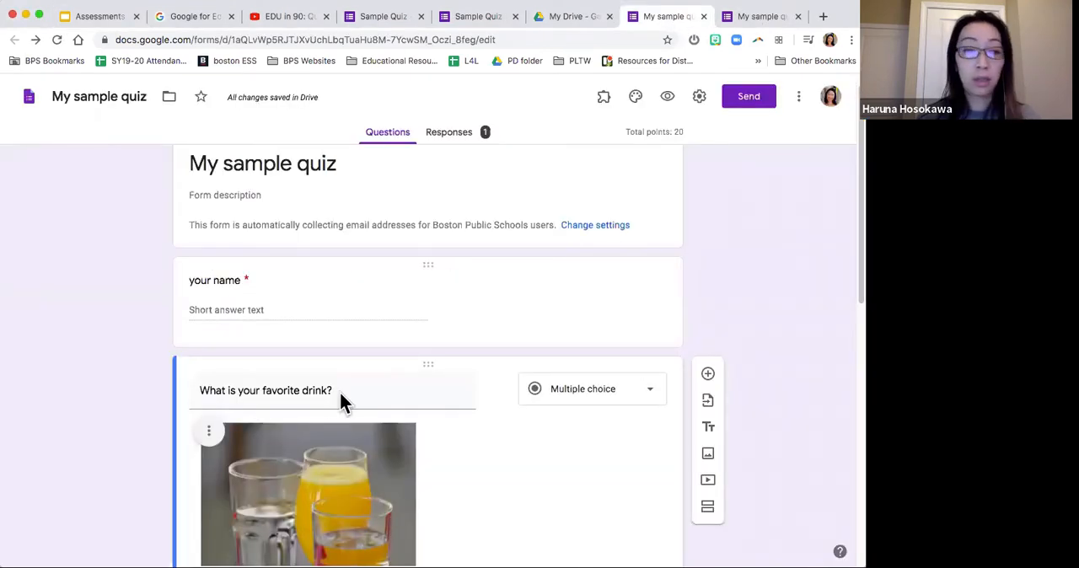
scroll(335, 405, "down", 3)
scroll(334, 403, "down", 7)
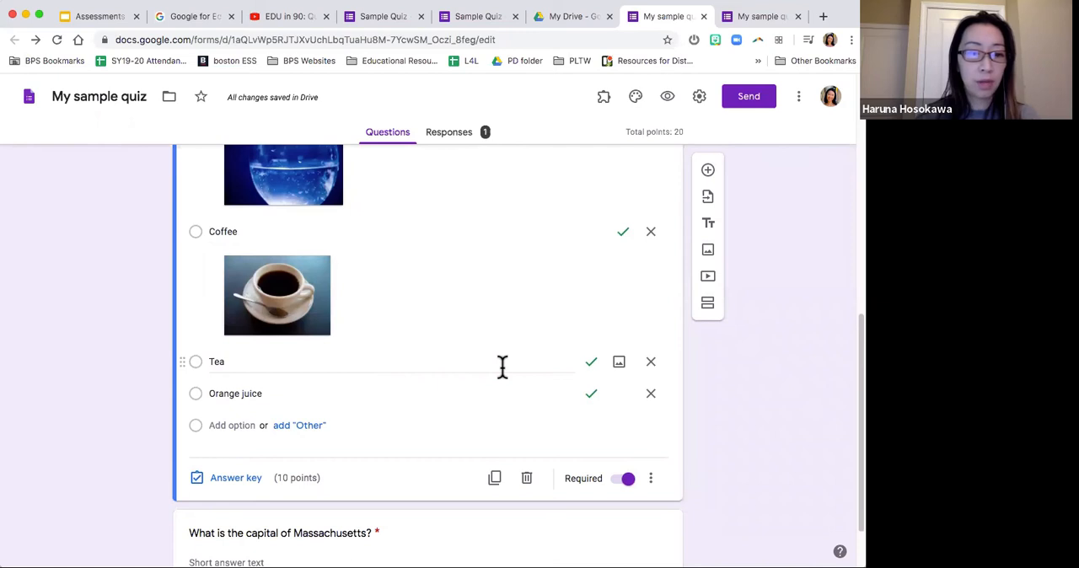
scroll(502, 367, "down", 2)
left_click(320, 456)
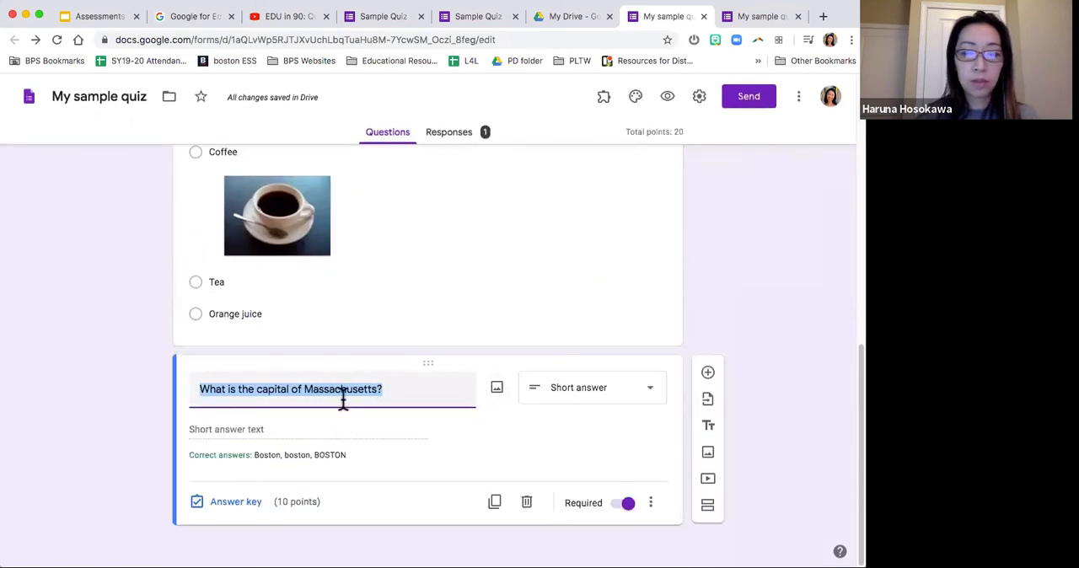
left_click(497, 388)
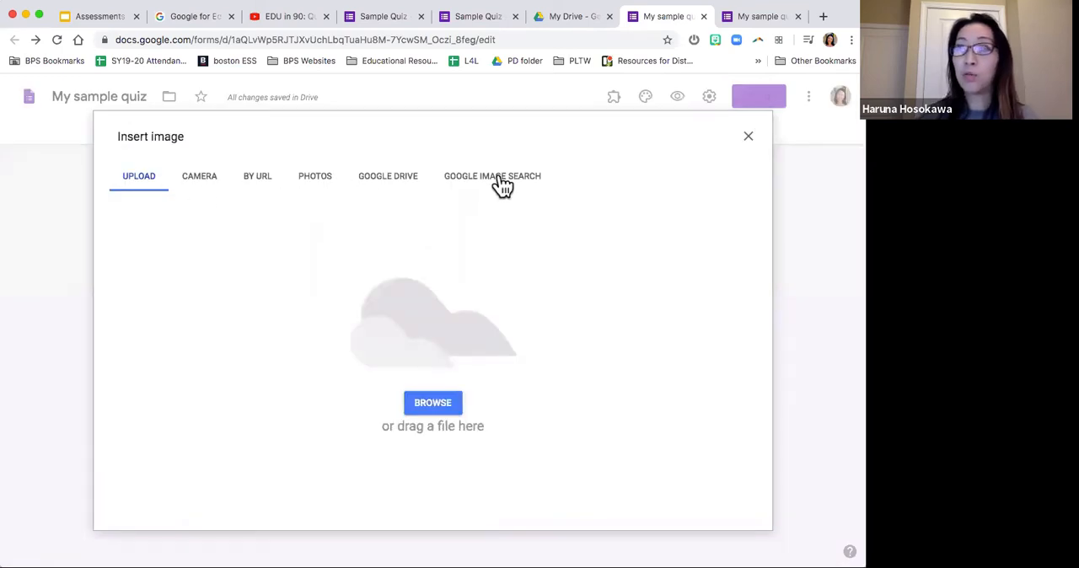
left_click(250, 188)
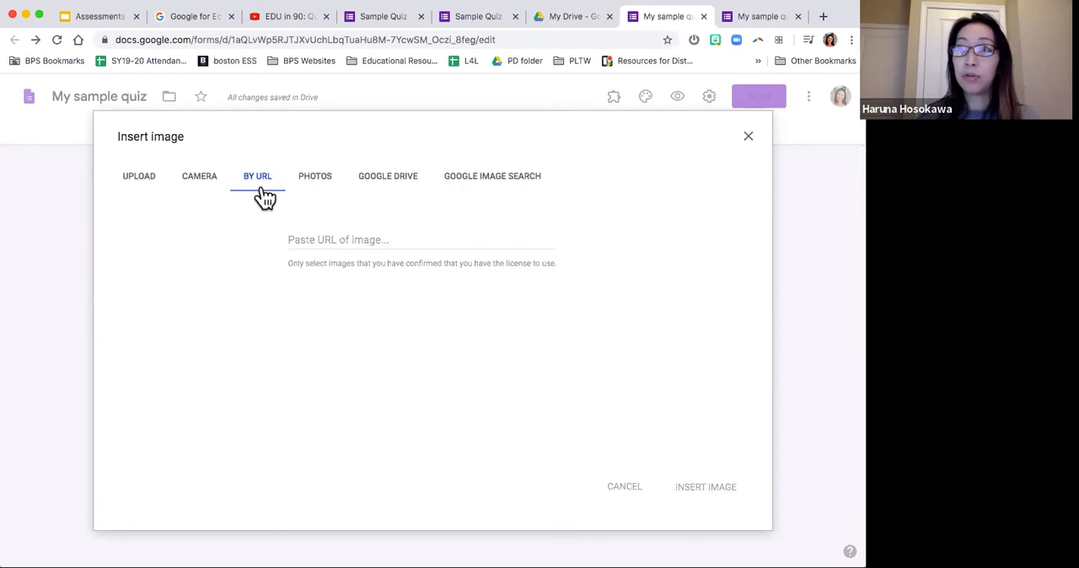
Step: Search Google Images for "boston" and insert the daytime waterfront skyline photo under a cloudy blue sky into the Massachusetts question
left_click(504, 192)
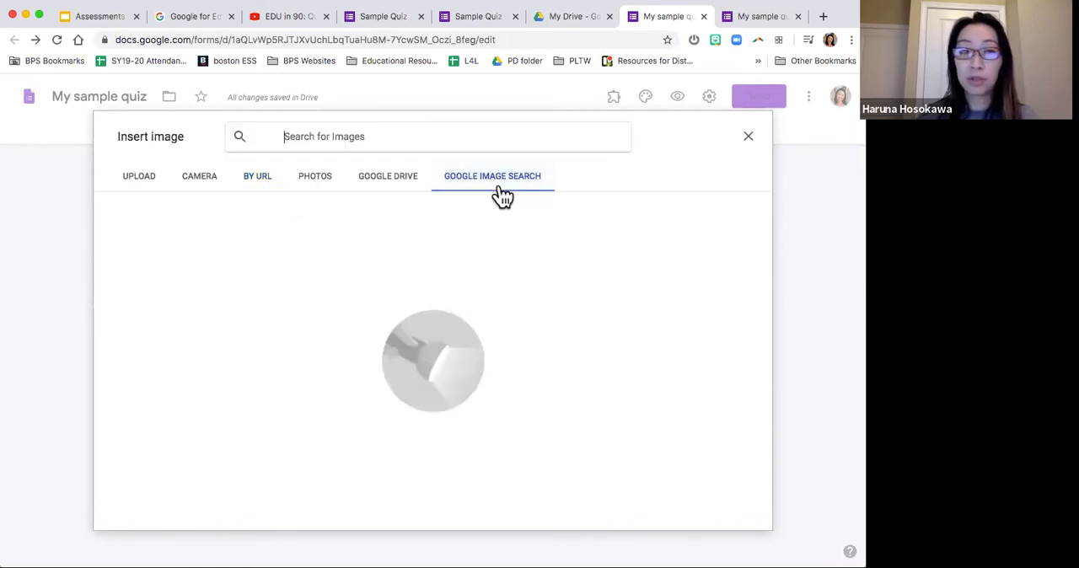
left_click(441, 138)
type("boston")
key("Return")
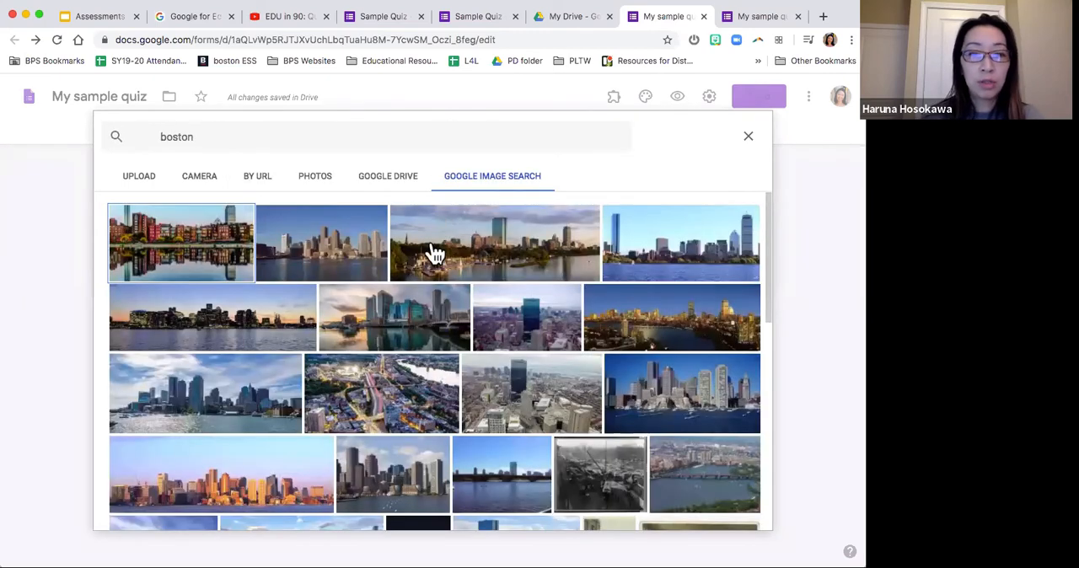
scroll(429, 300, "down", 1)
scroll(429, 302, "down", 1)
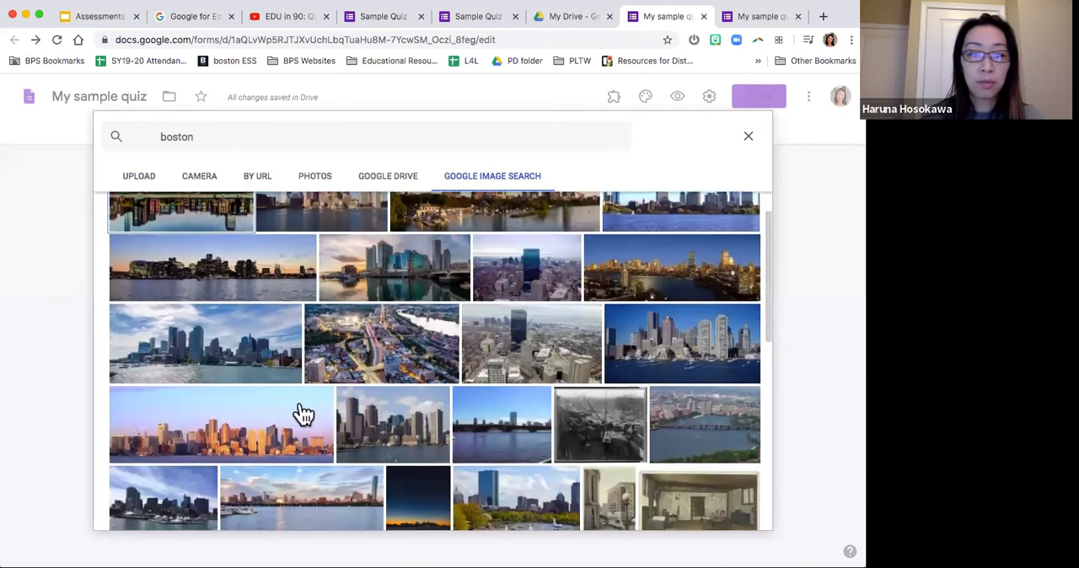
double_click(261, 348)
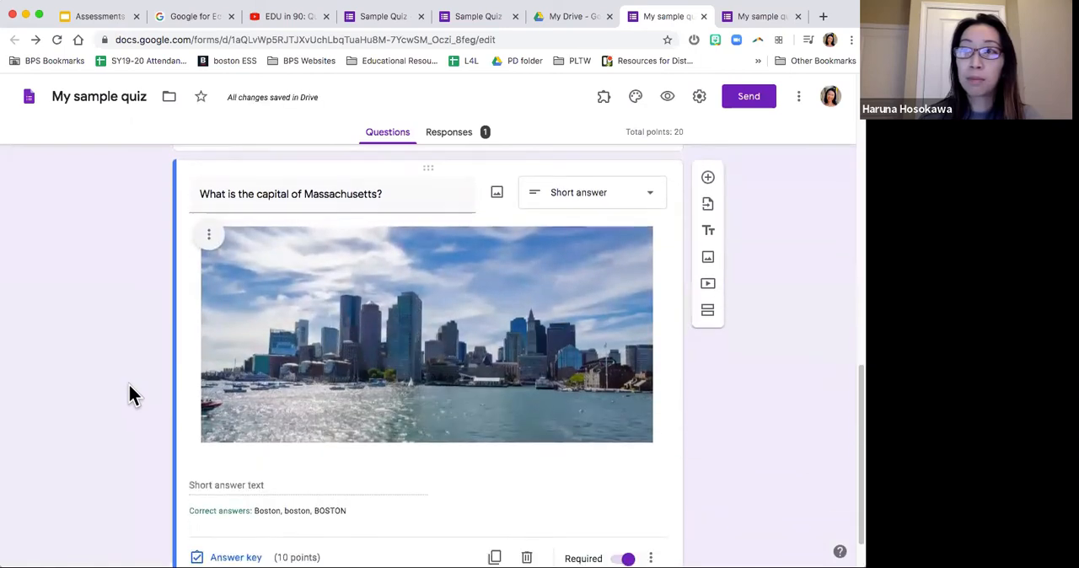
Step: Shrink the Boston skyline image in the Massachusetts question to about two thirds of its inserted width
left_click(415, 345)
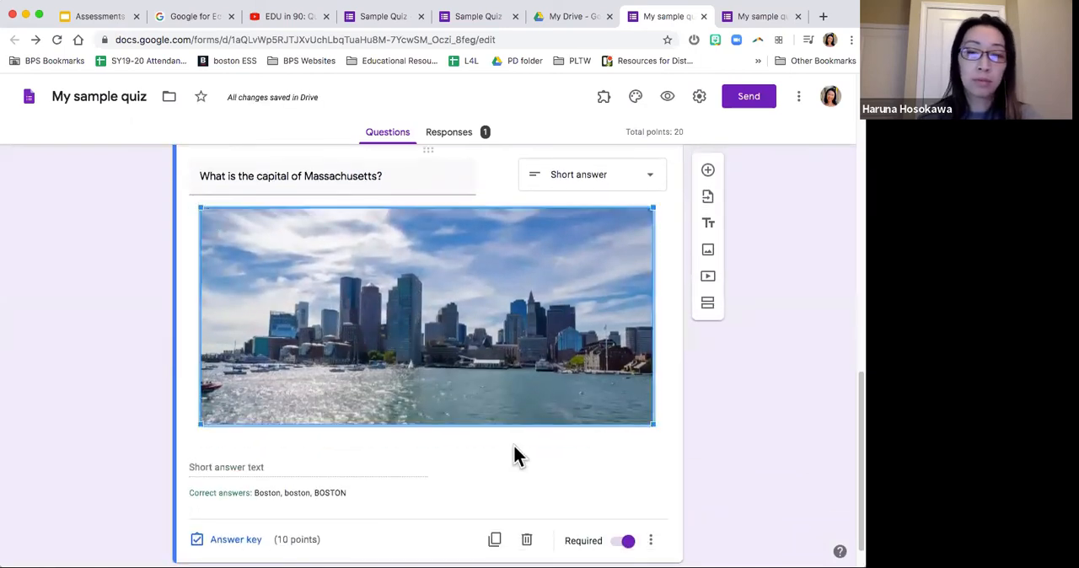
left_click_drag(651, 424, 489, 344)
left_click(542, 349)
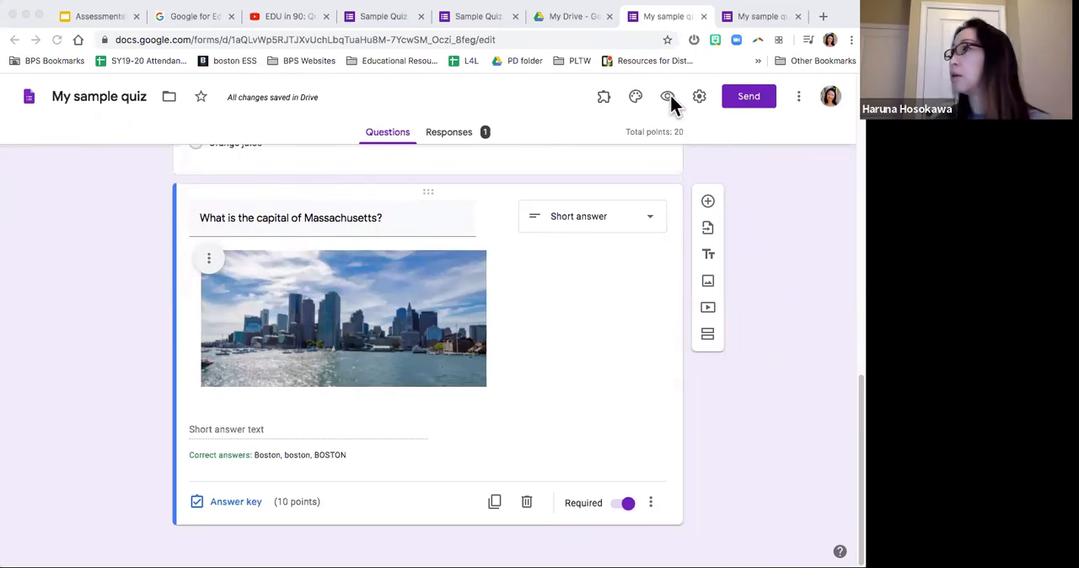
Step: Preview the quiz as respondents see it, and close the preview to return to the editor
left_click(777, 189)
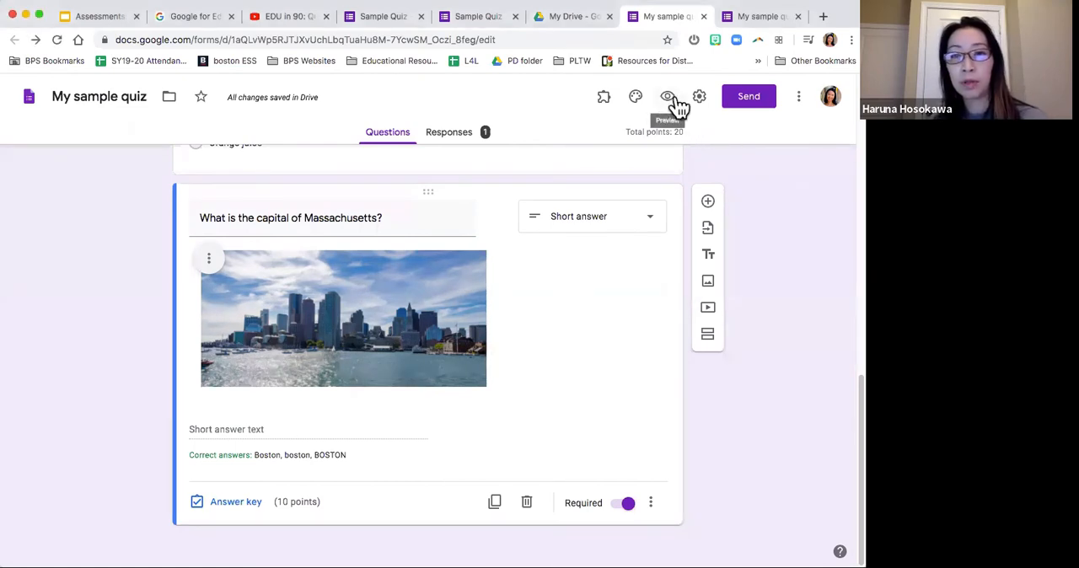
left_click(669, 100)
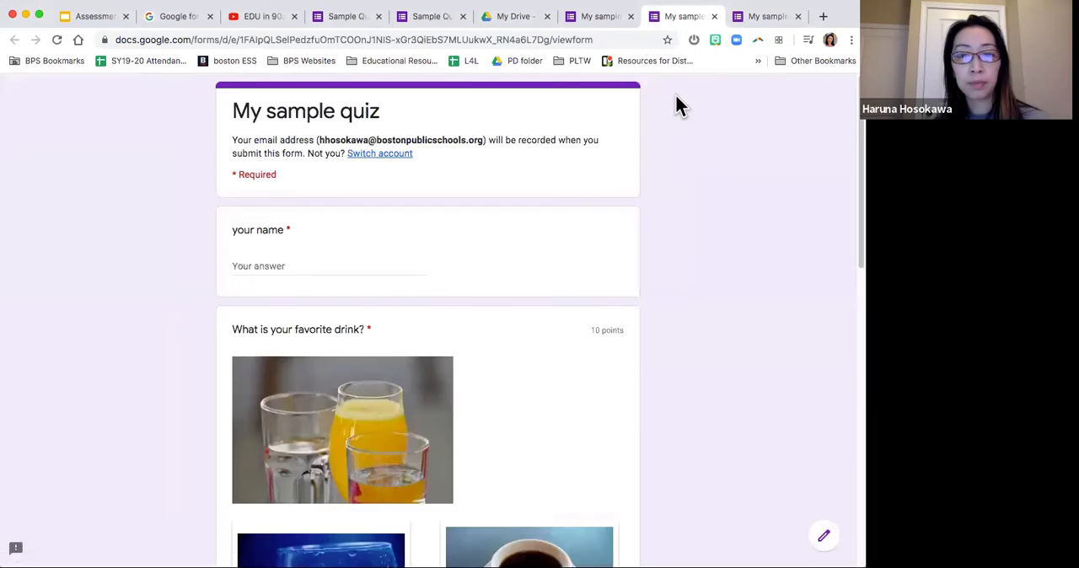
left_click(714, 16)
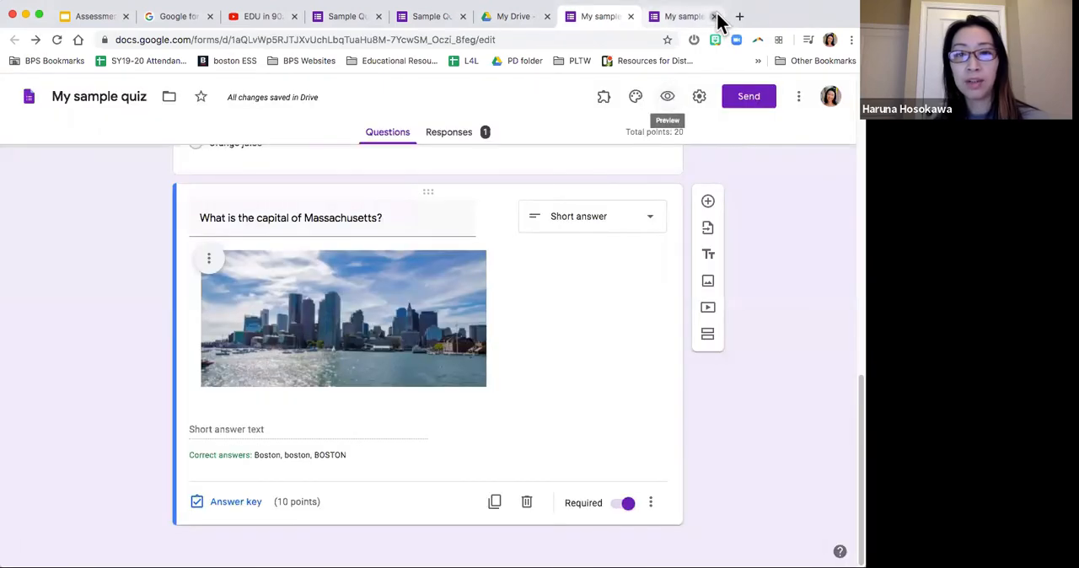
Step: Show and select the quiz's shareable link in the send options, and switch to the challenge slide in Google Slides
left_click(749, 95)
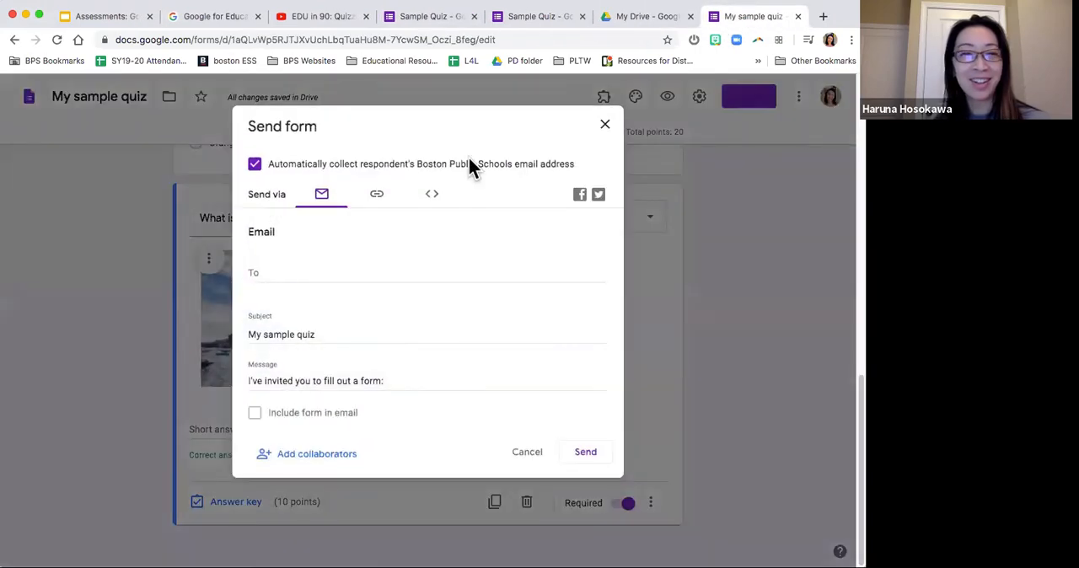
left_click(377, 197)
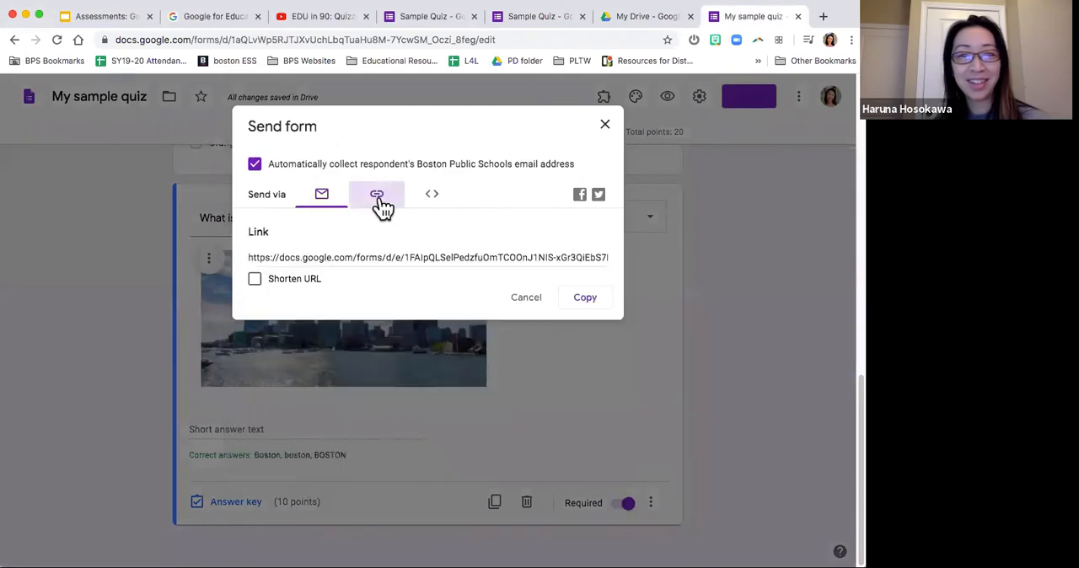
left_click(408, 258)
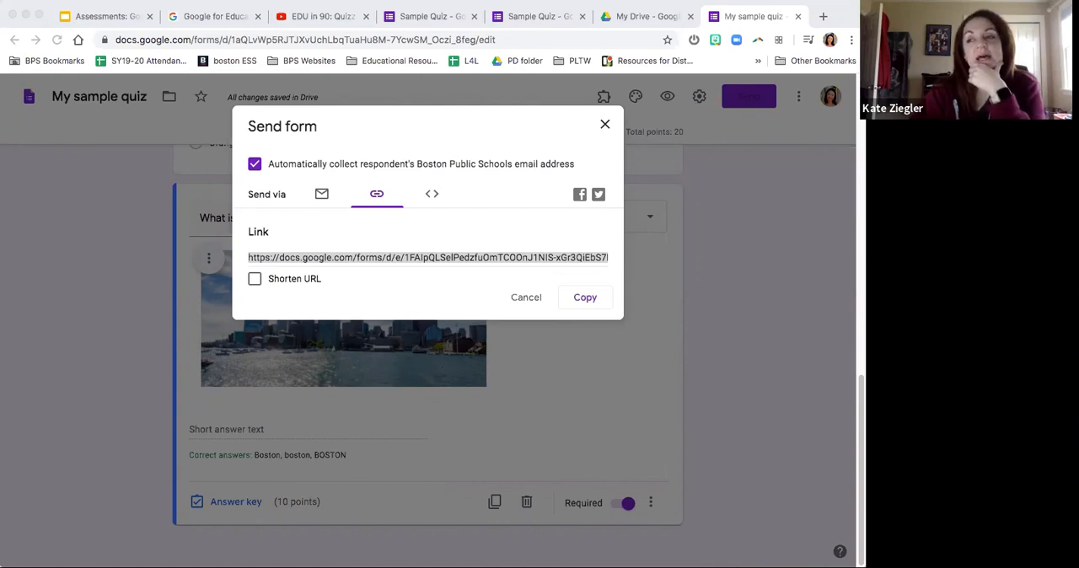
left_click(150, 24)
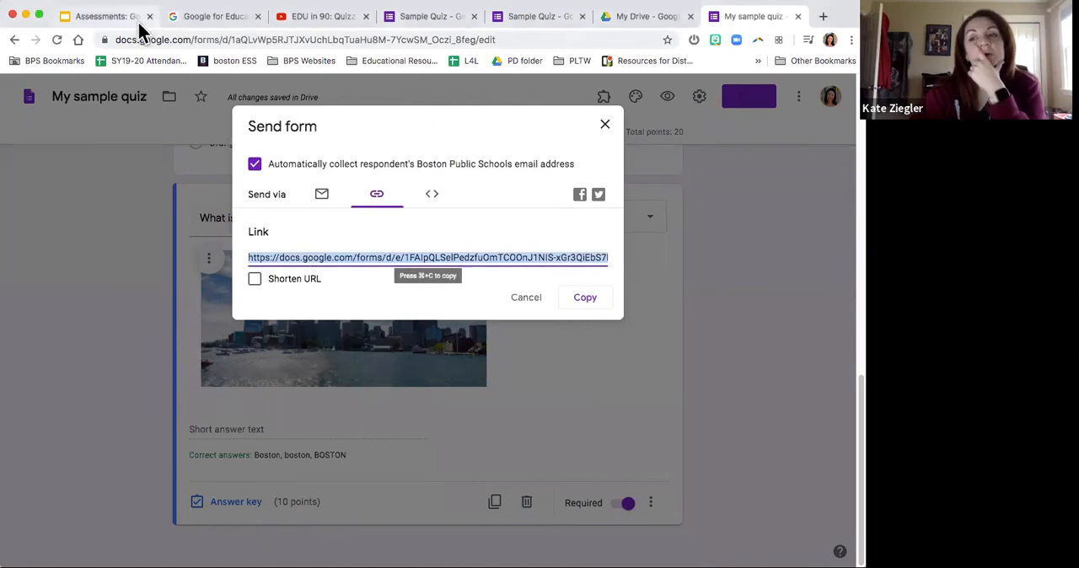
left_click(131, 24)
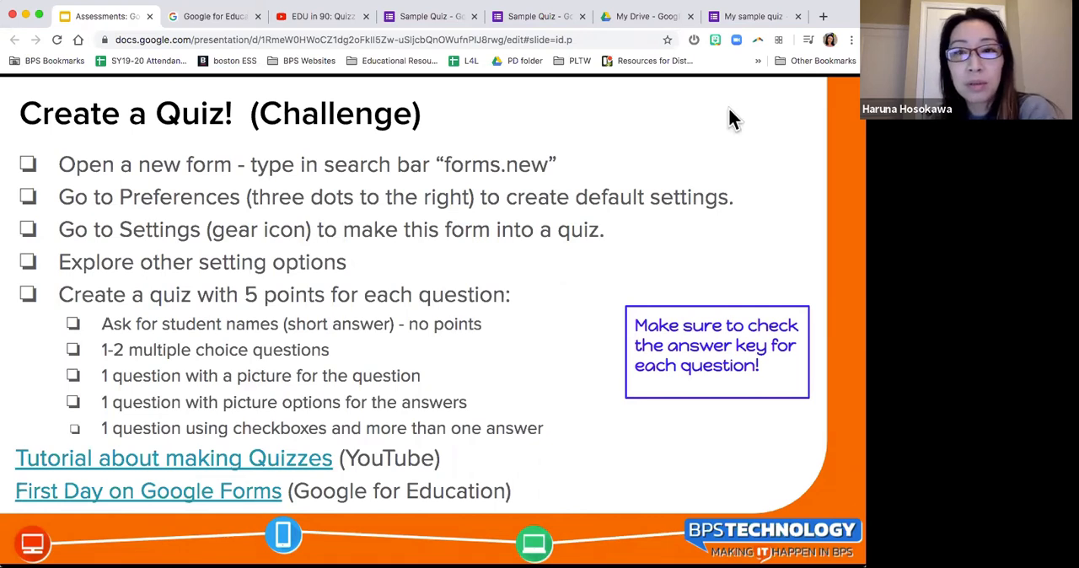
Step: Return to the quiz editor, copy the selected shareable link from the send options, and close them
left_click(738, 19)
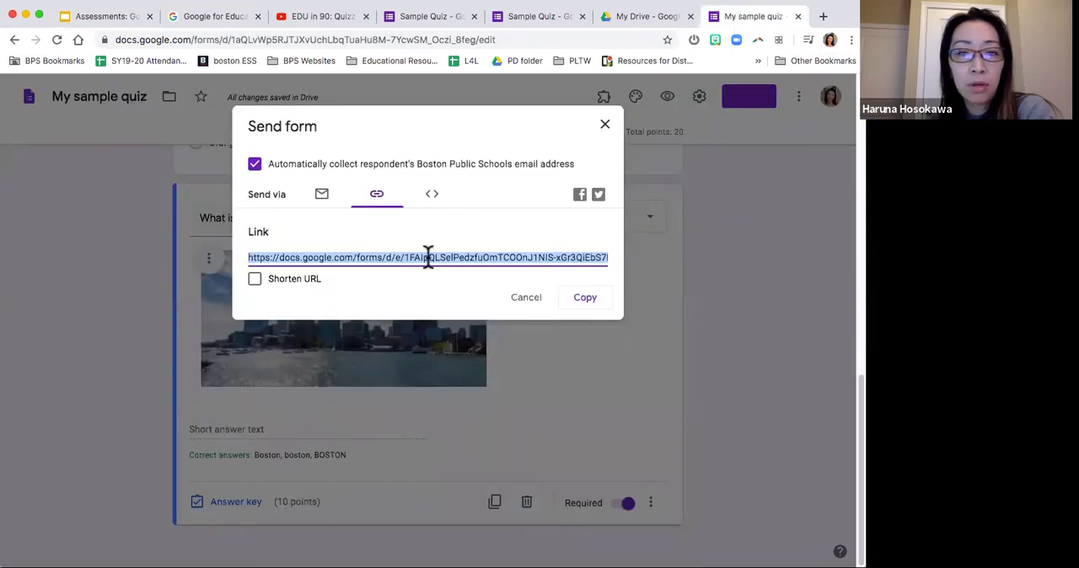
right_click(476, 255)
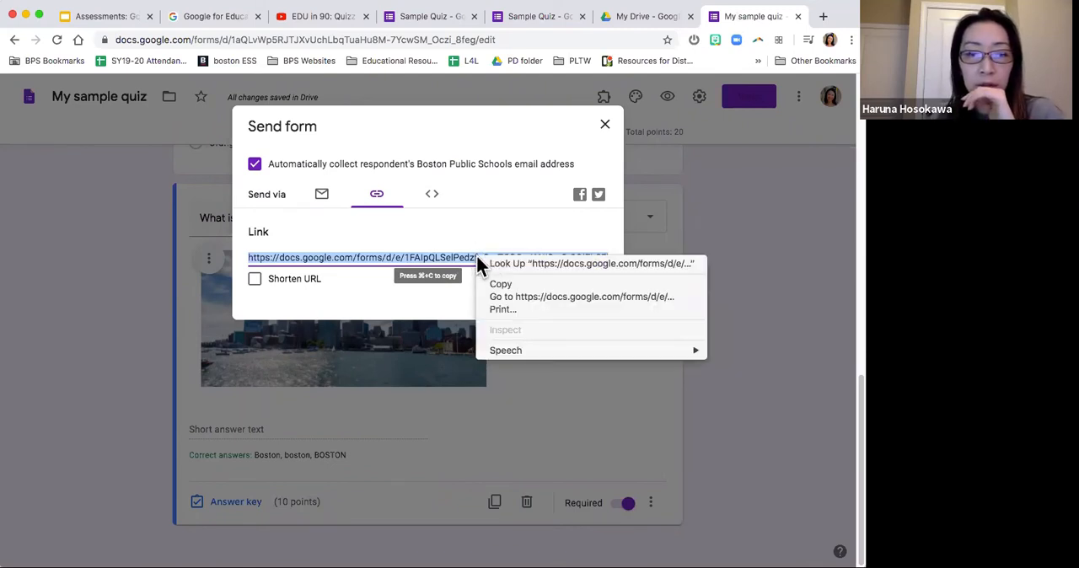
left_click(515, 284)
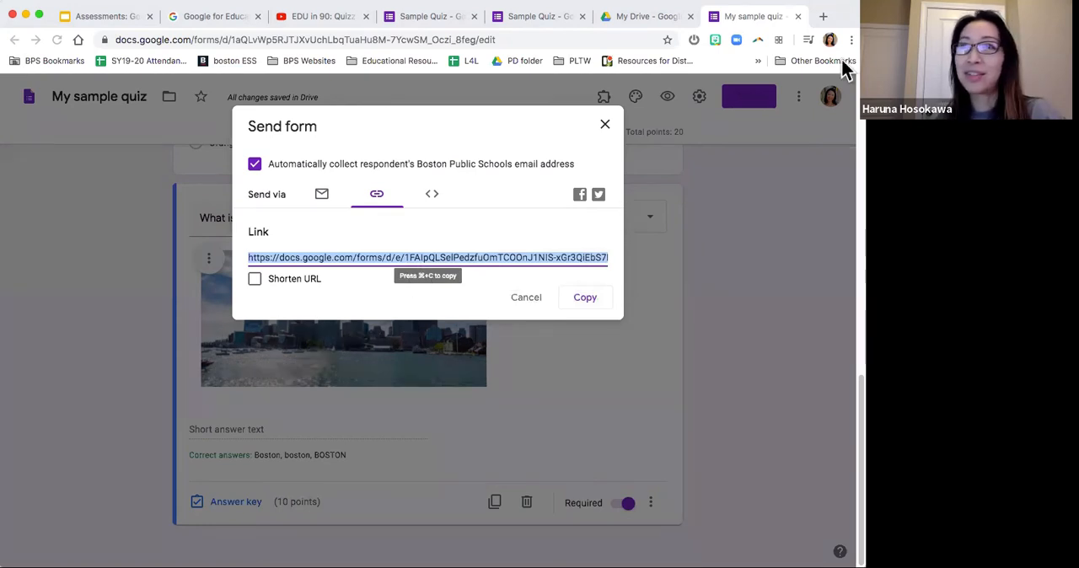
left_click(605, 126)
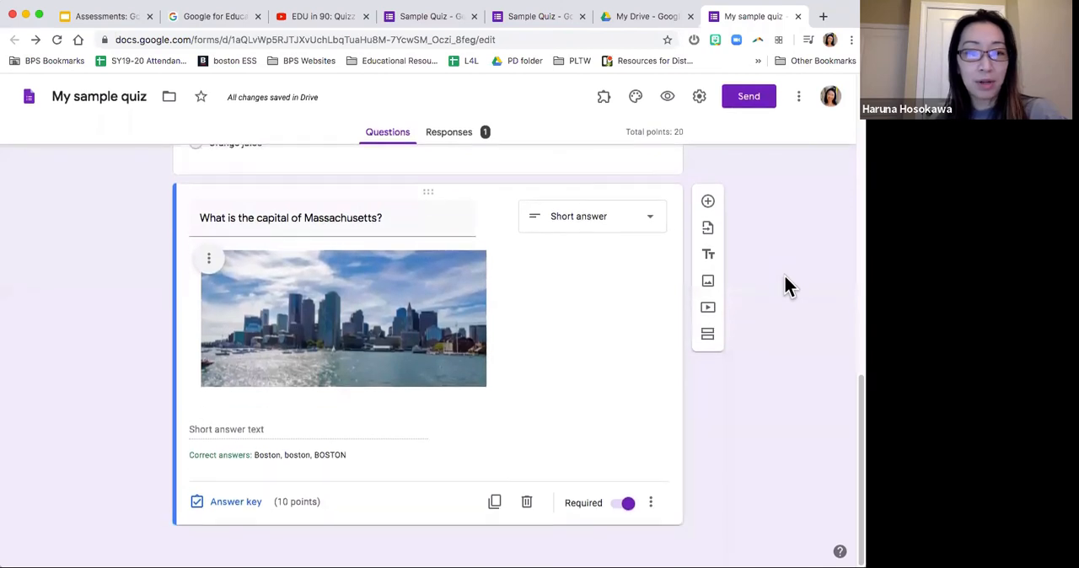
Step: Add a multiple-choice question after the Massachusetts question with the text "what is your favorite pancake"
left_click(708, 203)
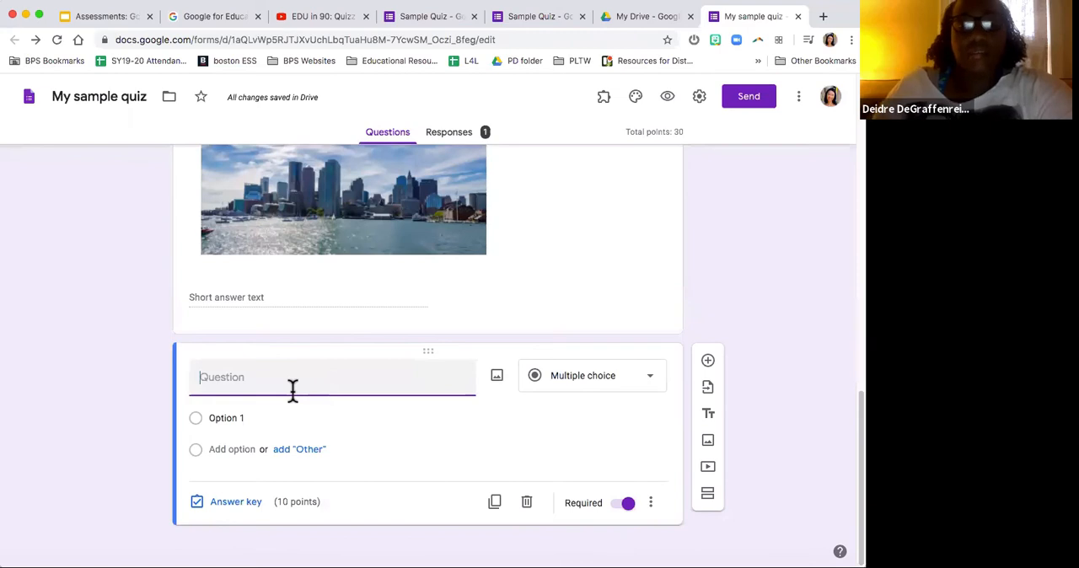
type("fawe")
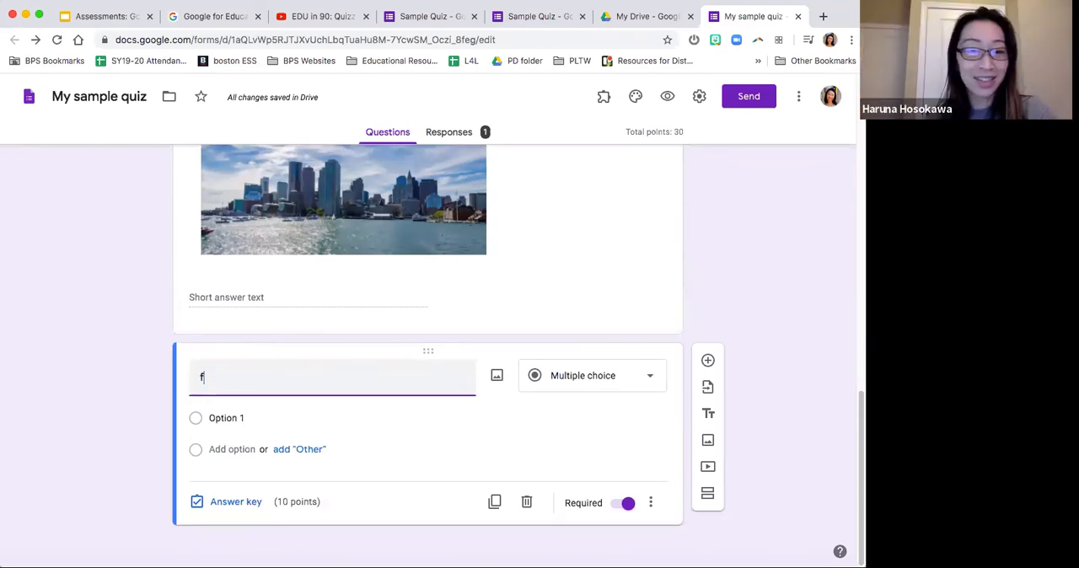
key("BackSpace")
key("BackSpace")
key("BackSpace")
key("BackSpace")
type("what is your favorite pancake")
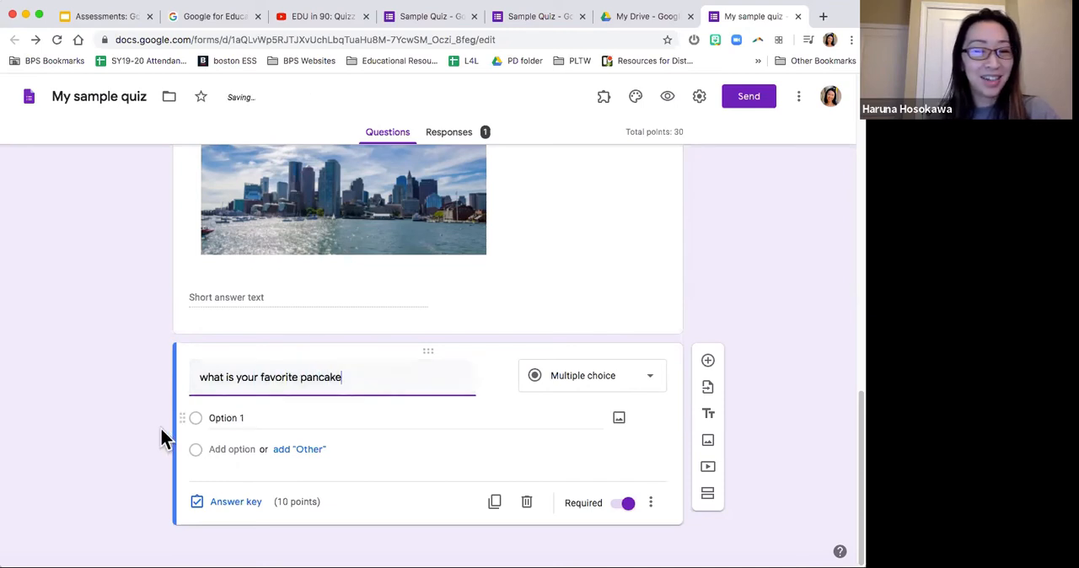
left_click(124, 436)
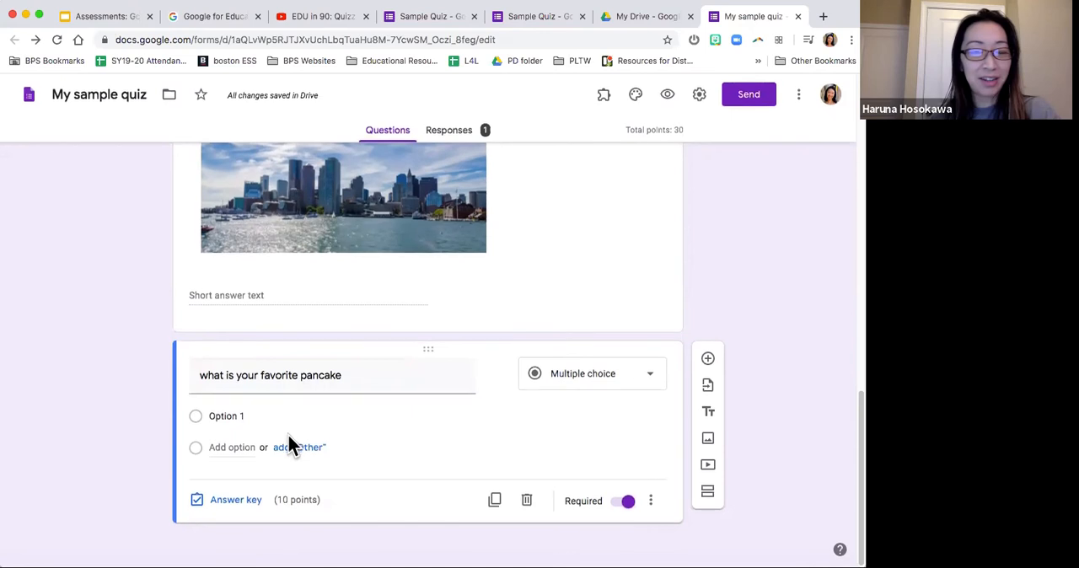
Step: Enter "plain" and "blueberries" as the first two answer options of the pancake question
left_click(240, 419)
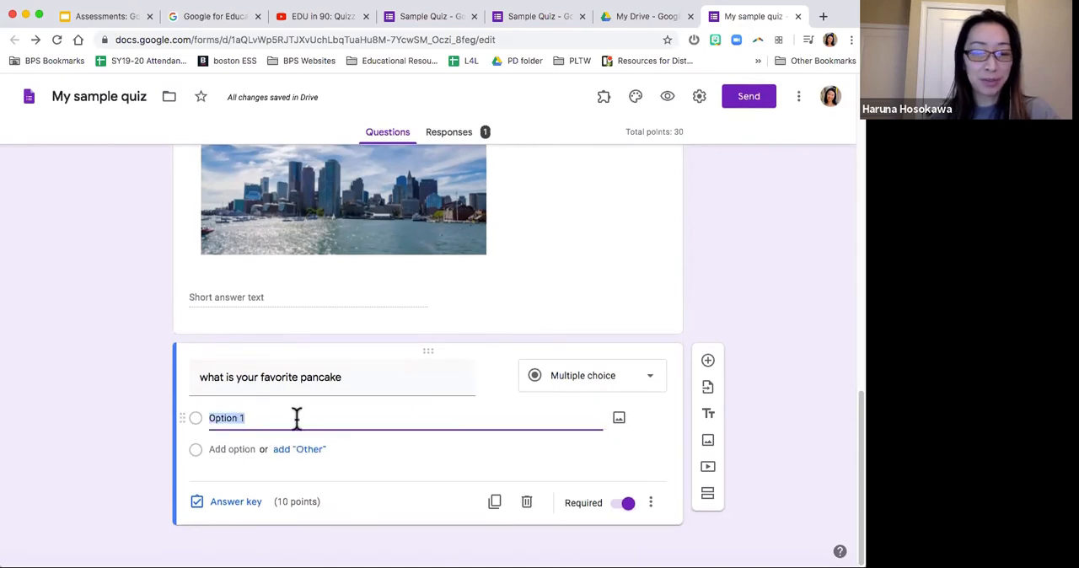
type("pla")
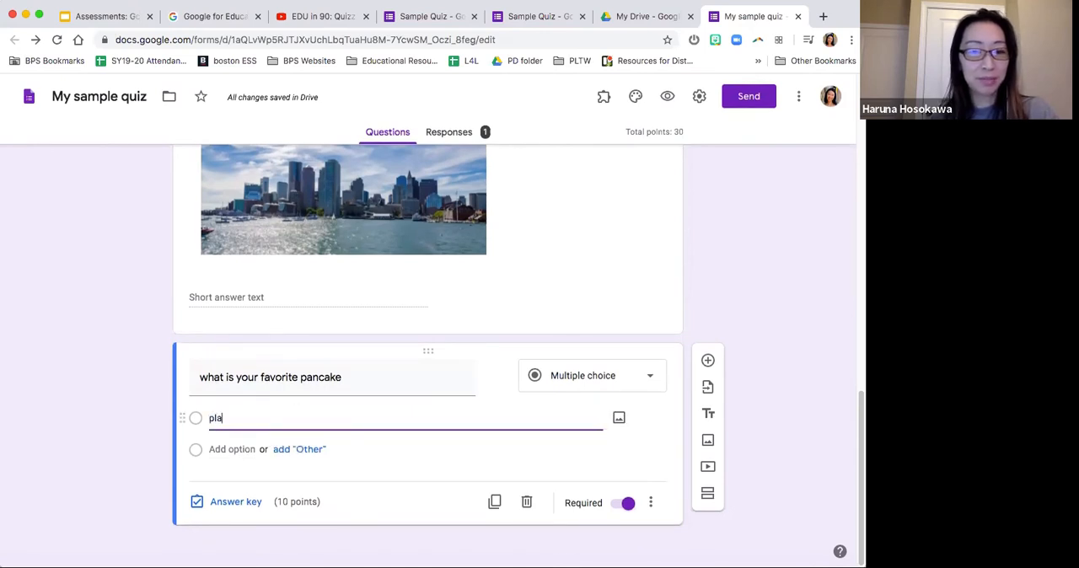
type("in")
key("Tab")
key("Tab")
type("blueberries")
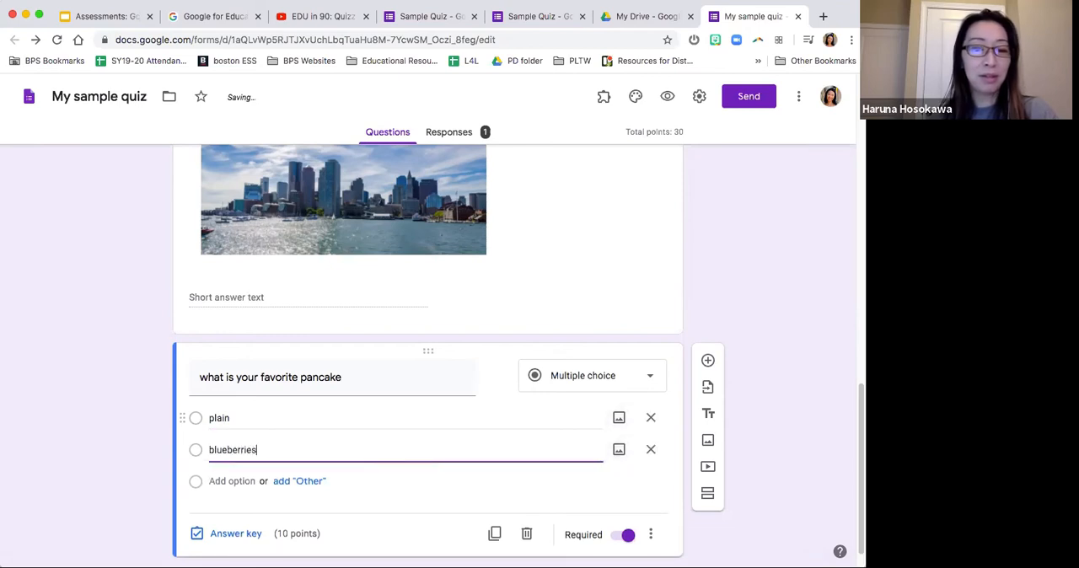
Step: Add "banana" and "potato" as the third and fourth answer options of the pancake question
left_click(249, 481)
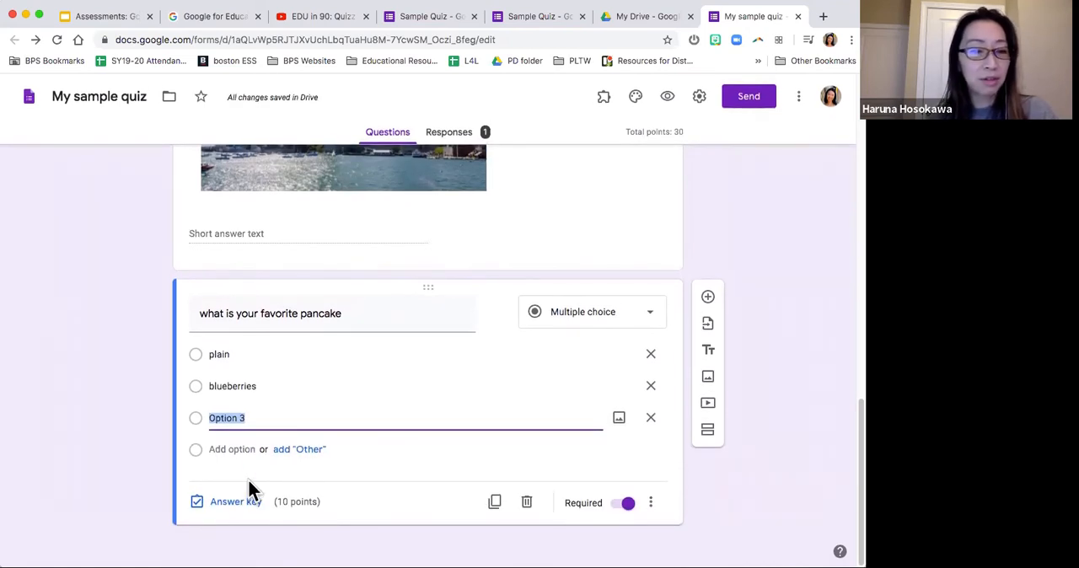
type("banana")
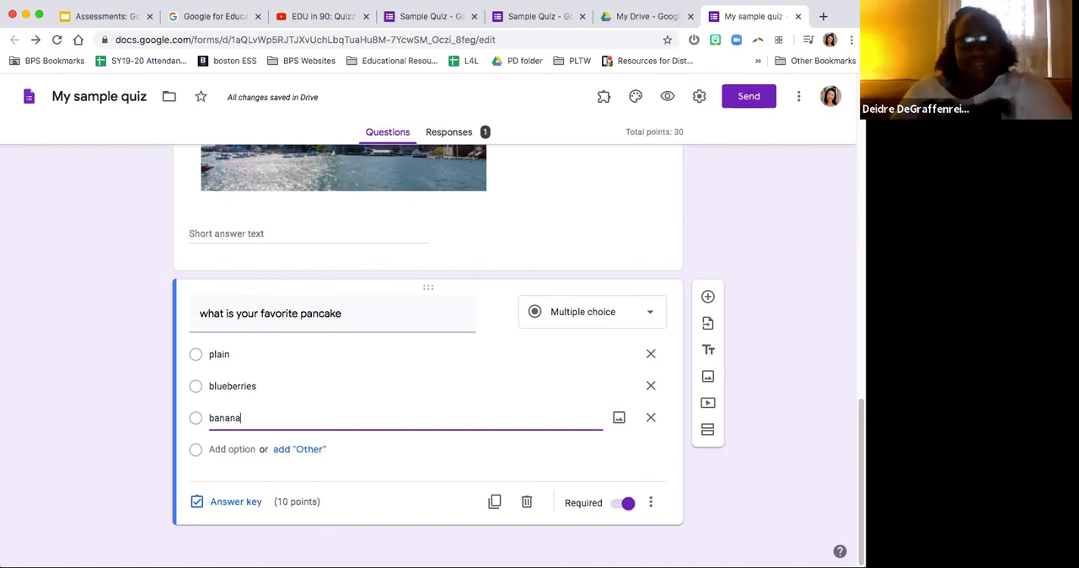
left_click(235, 450)
left_click(135, 434)
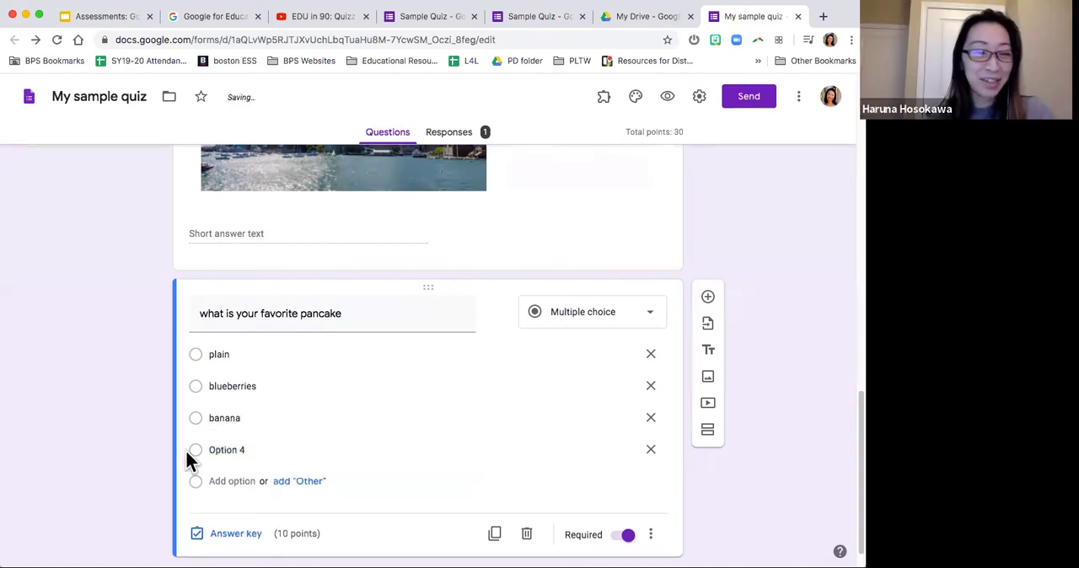
left_click(239, 455)
type("po")
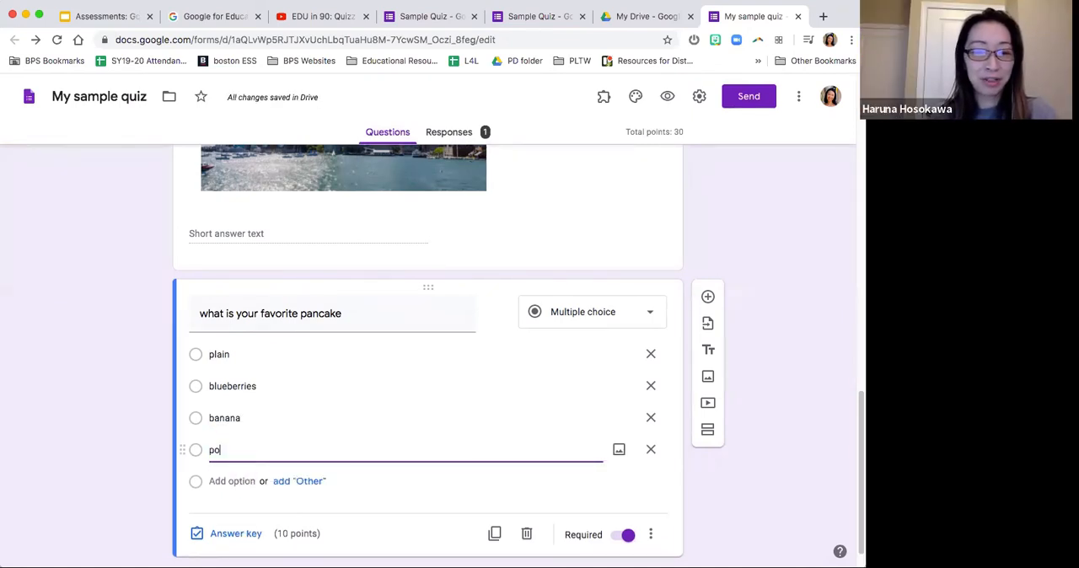
type("tato")
left_click(157, 448)
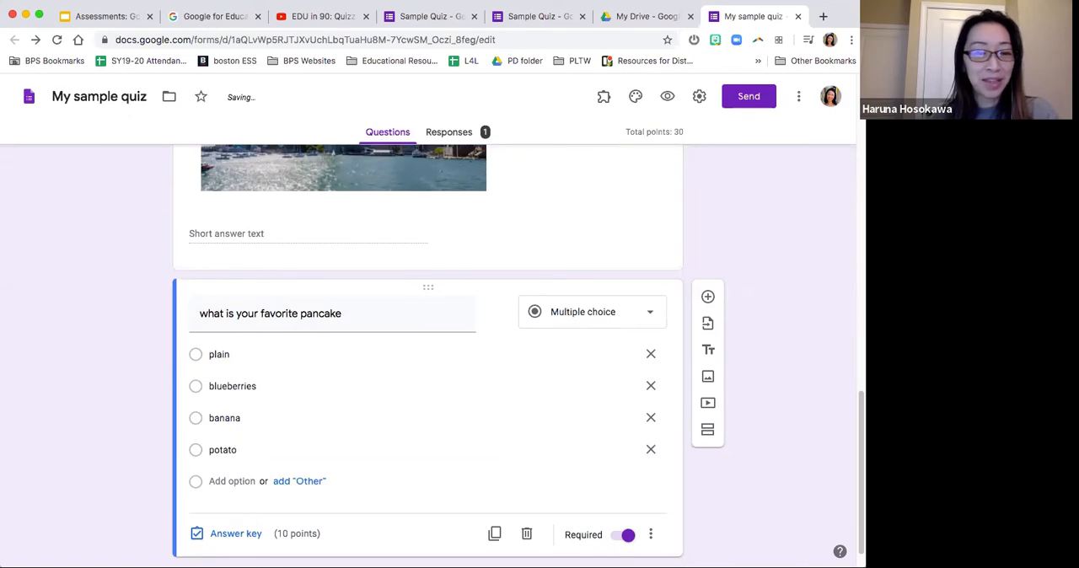
Step: Mark "blueberries" and "banana" as the correct answers in the pancake question's answer key
scroll(241, 527, "down", 1)
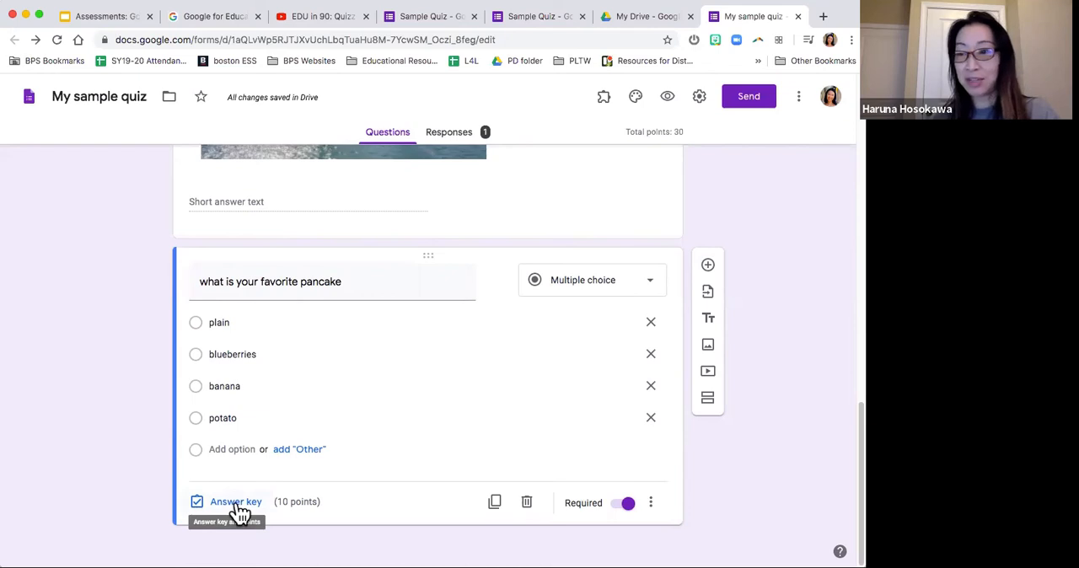
left_click(237, 503)
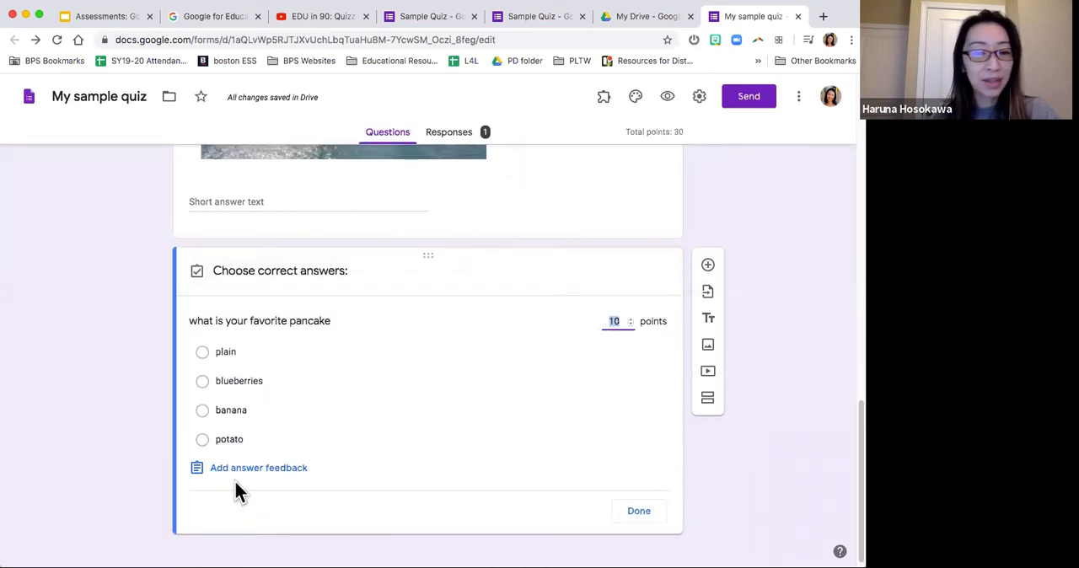
left_click(226, 354)
left_click(237, 381)
left_click(241, 412)
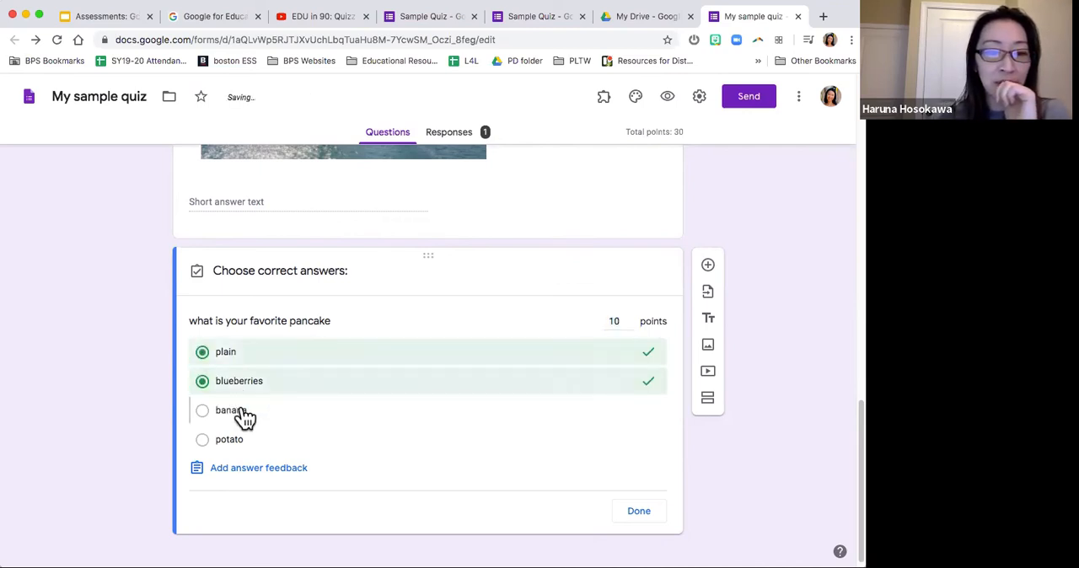
left_click(240, 359)
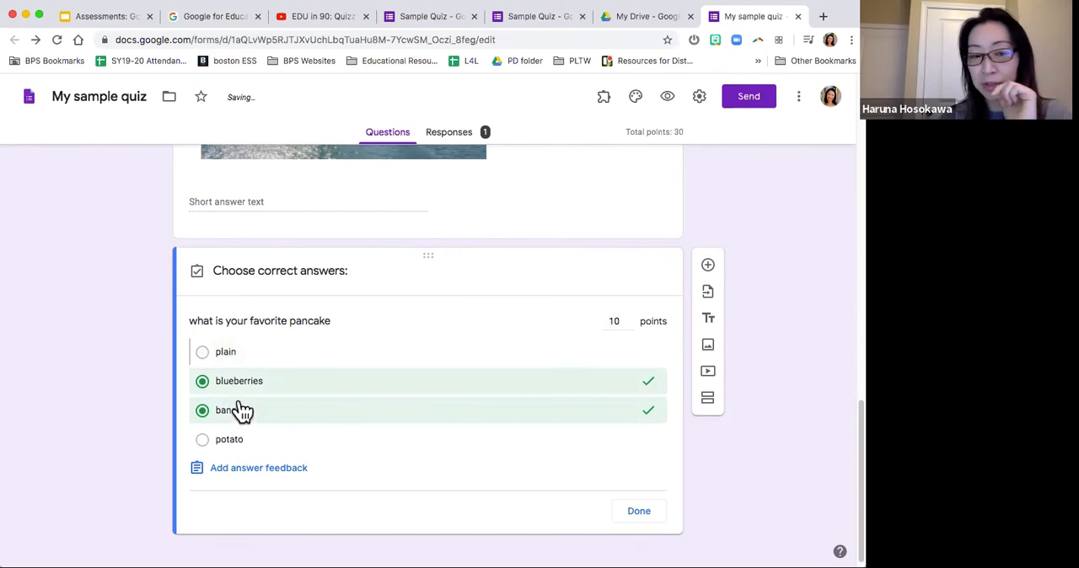
Step: Set the pancake question's value to 5 points and finish editing its answer key
left_click(620, 324)
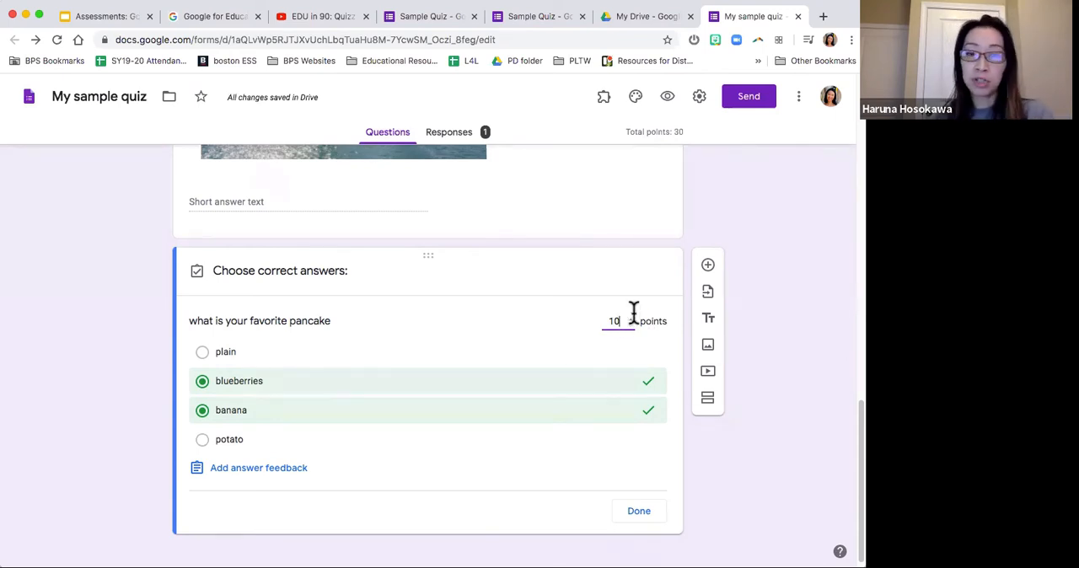
key("BackSpace")
key("BackSpace")
type("5")
left_click(701, 506)
left_click(642, 512)
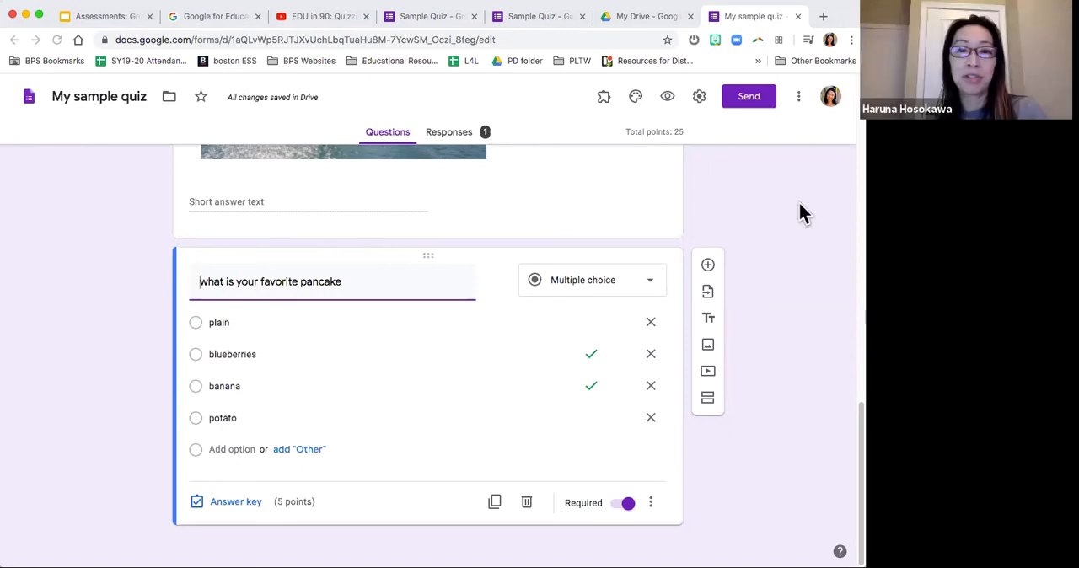
Step: Switch to the Sample Quiz editor and open the question "What is the capital of Massachusetts?"
left_click(433, 21)
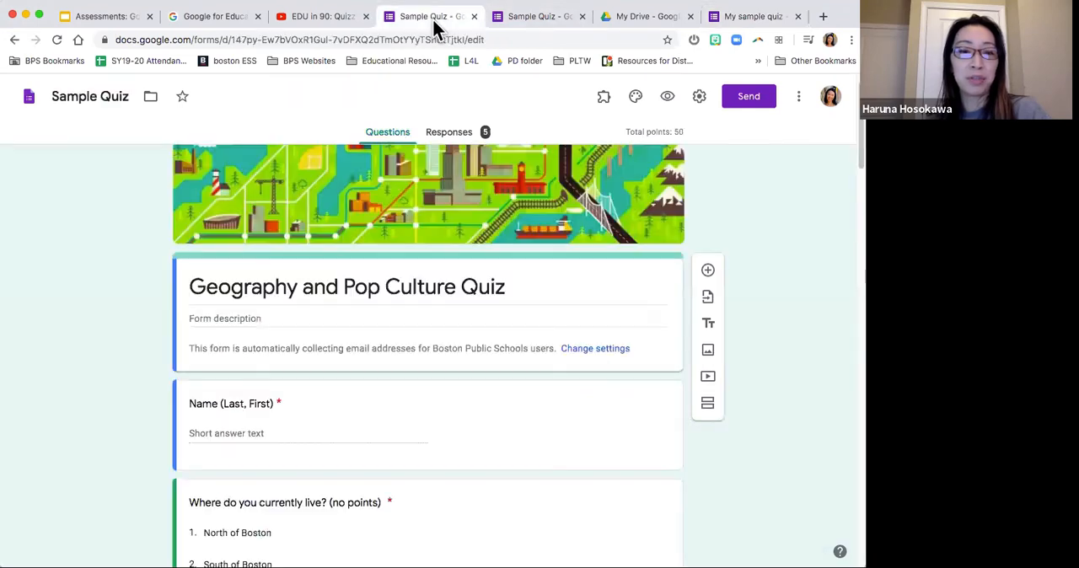
scroll(506, 243, "down", 3)
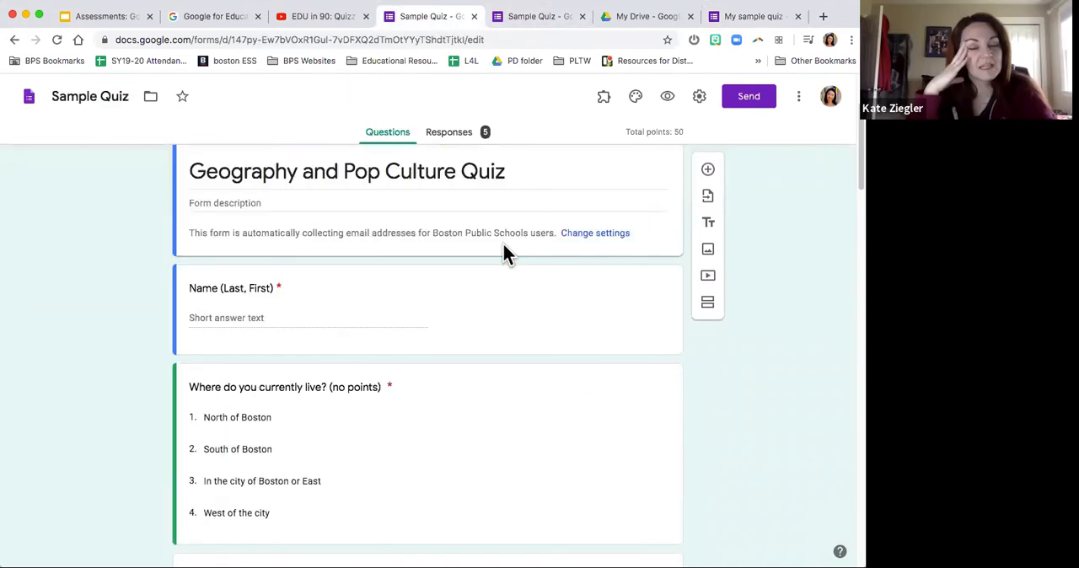
scroll(504, 243, "down", 8)
scroll(505, 245, "down", 5)
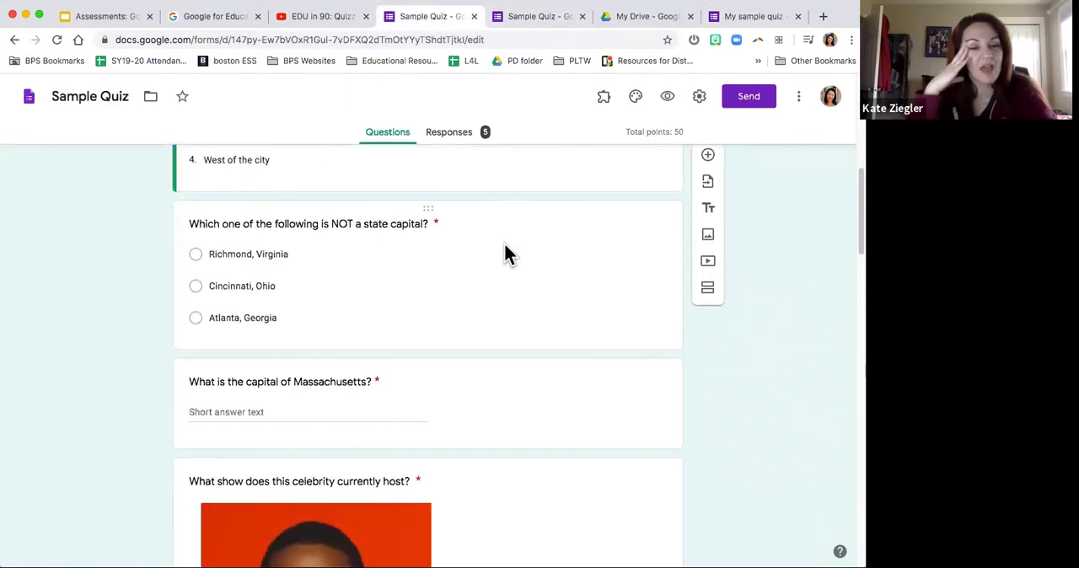
scroll(437, 263, "down", 1)
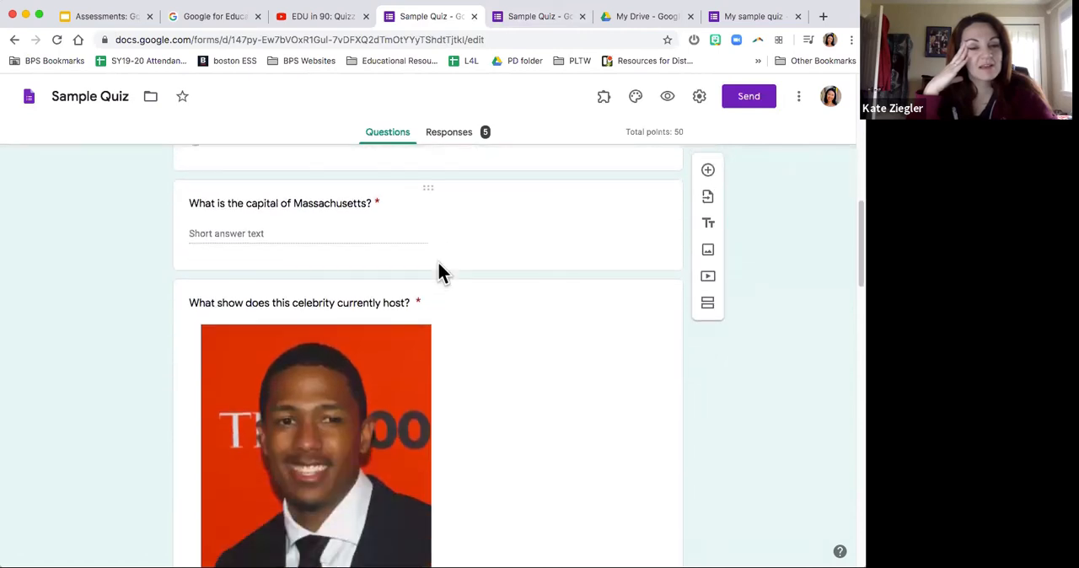
left_click(351, 212)
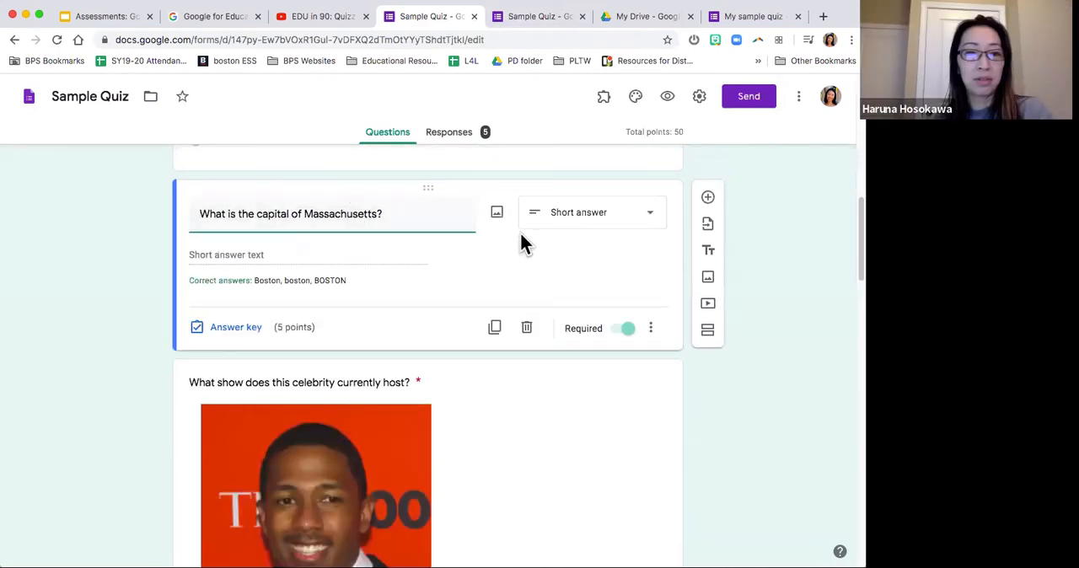
Step: Check the insights and scores in the Sample Quiz response summary
scroll(395, 277, "down", 1)
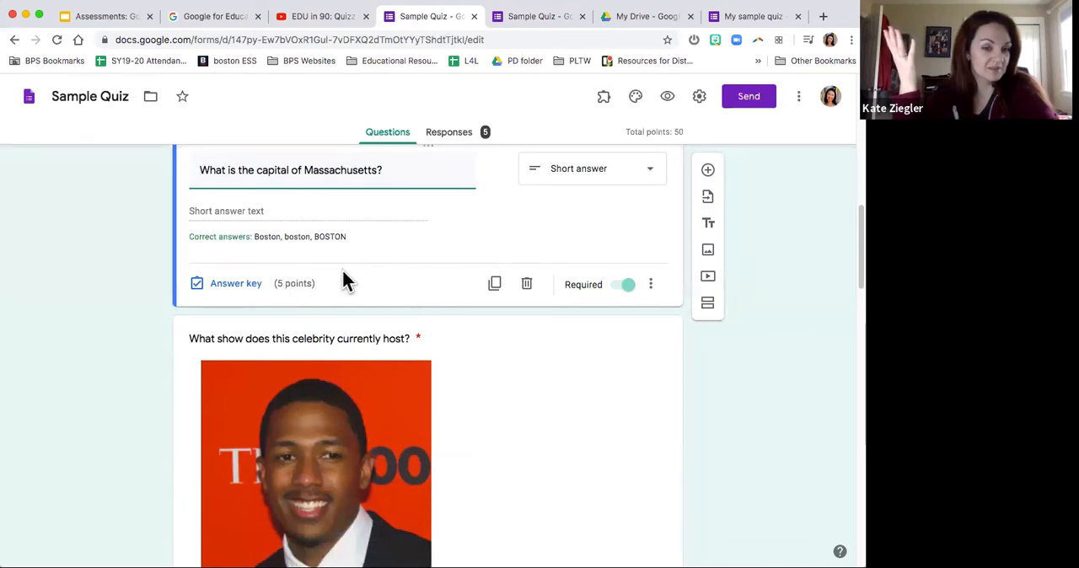
left_click(450, 135)
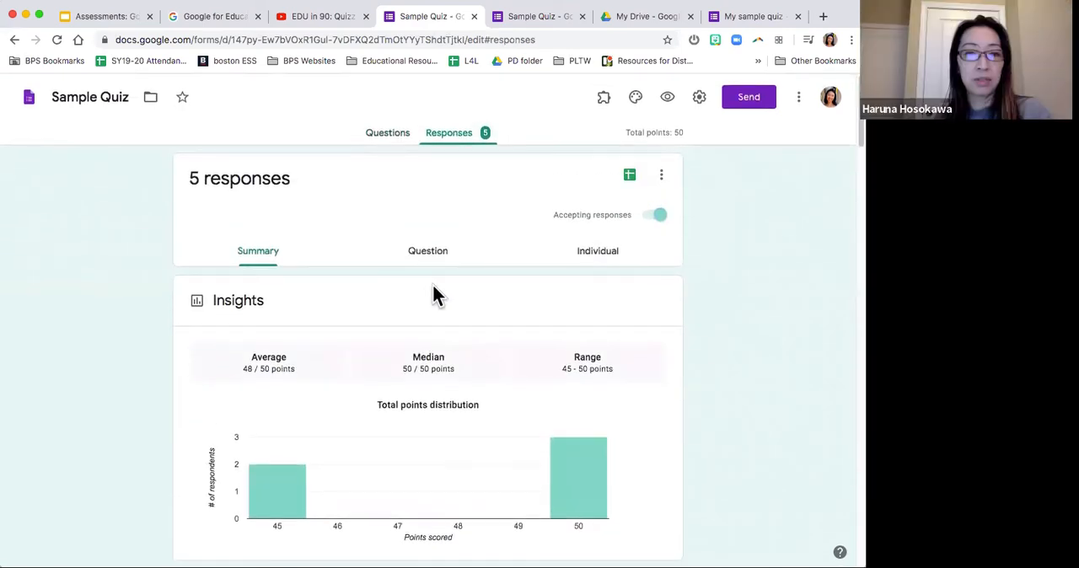
scroll(345, 291, "down", 5)
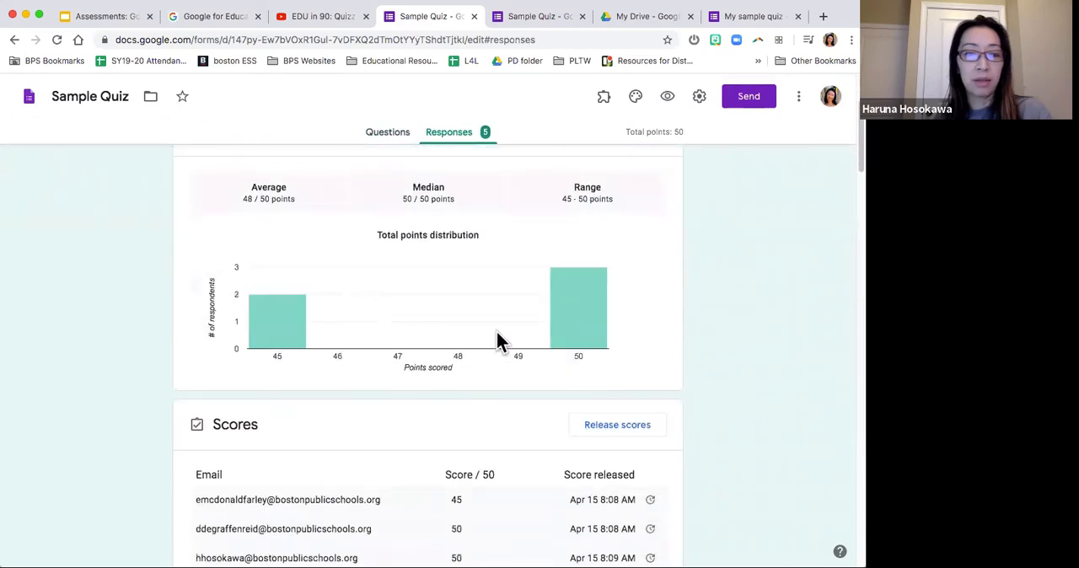
Step: Return to the quiz questions and set the Massachusetts capital question's value to 10 points in its answer key
left_click(381, 133)
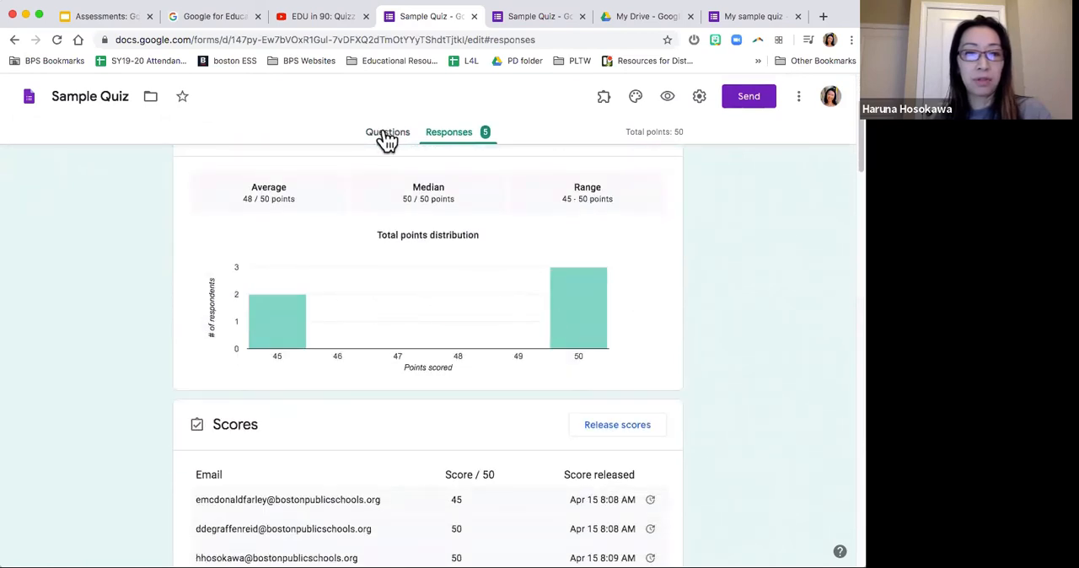
scroll(379, 267, "down", 15)
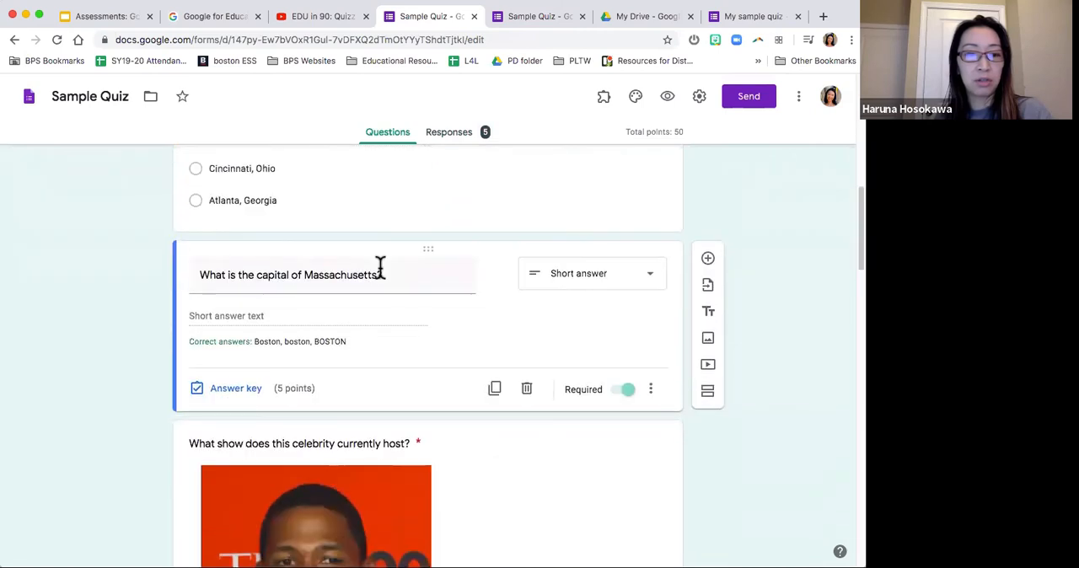
left_click(238, 387)
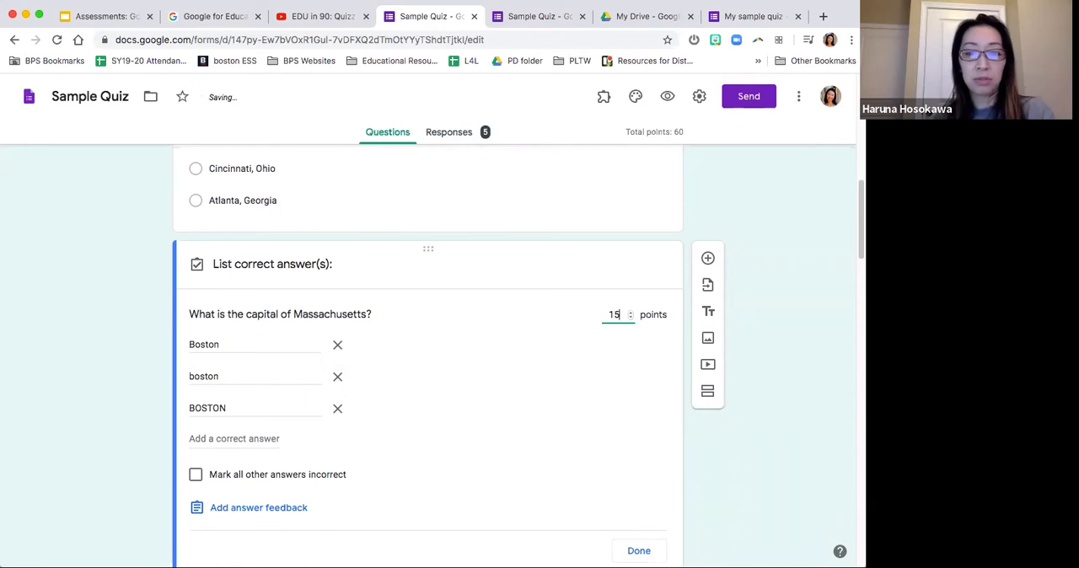
left_click(639, 550)
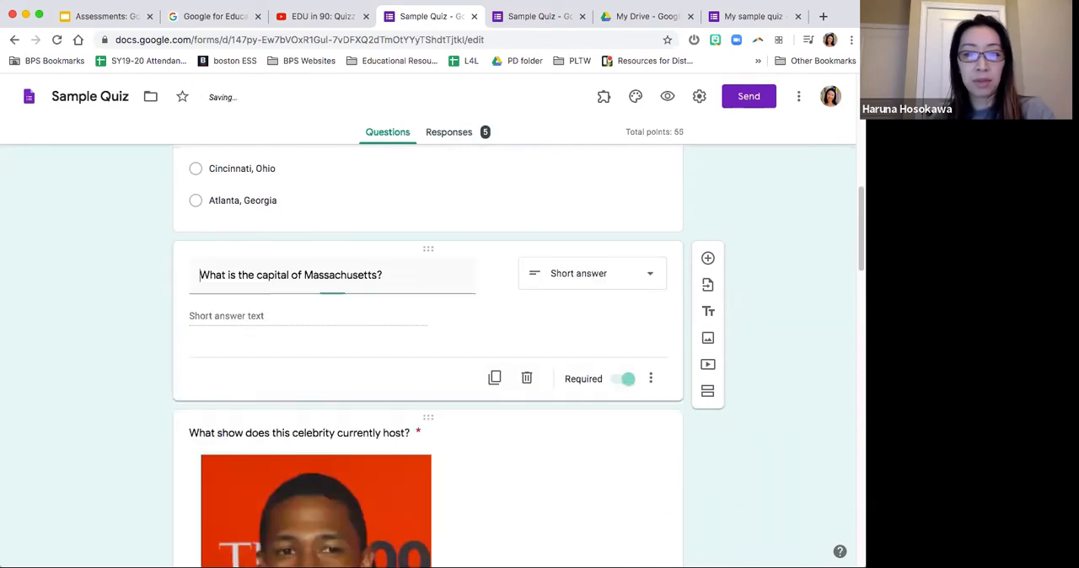
Step: Examine how the response summary reflects the changed points, including the distribution chart, score list and question charts
left_click(459, 133)
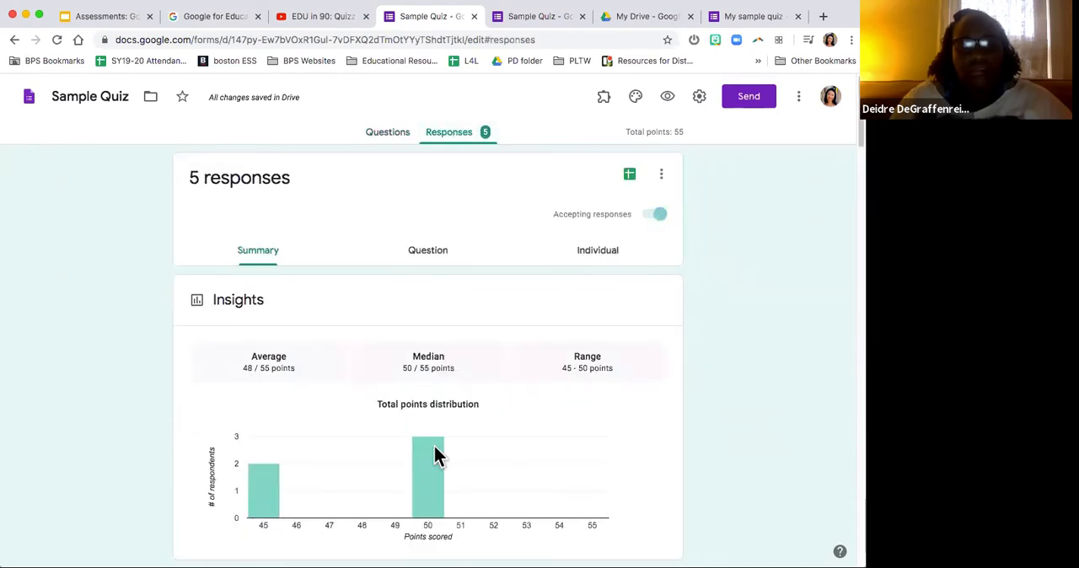
mouse_move(437, 459)
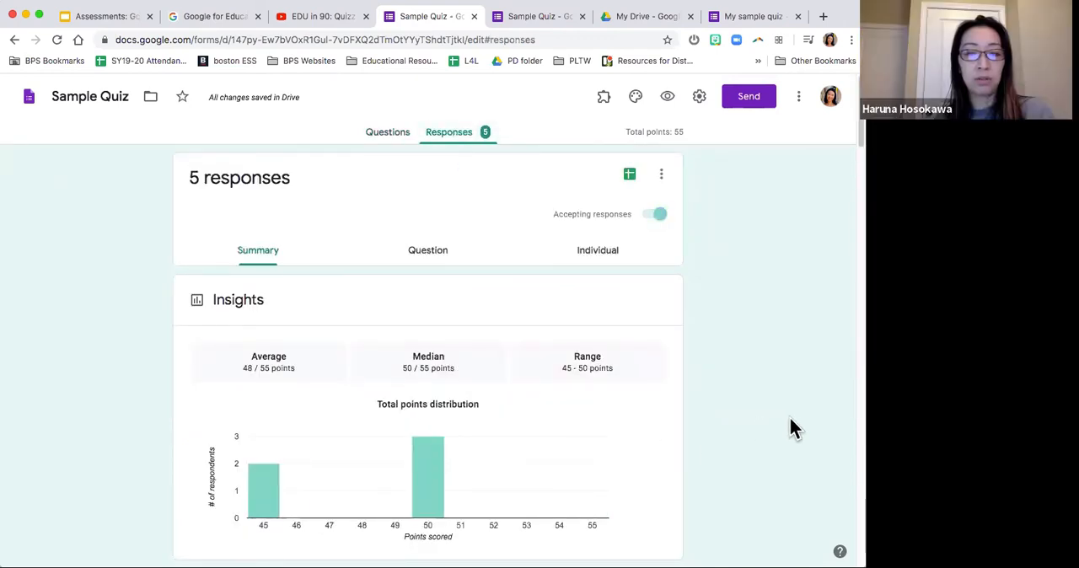
scroll(788, 417, "down", 1)
scroll(788, 417, "up", 1)
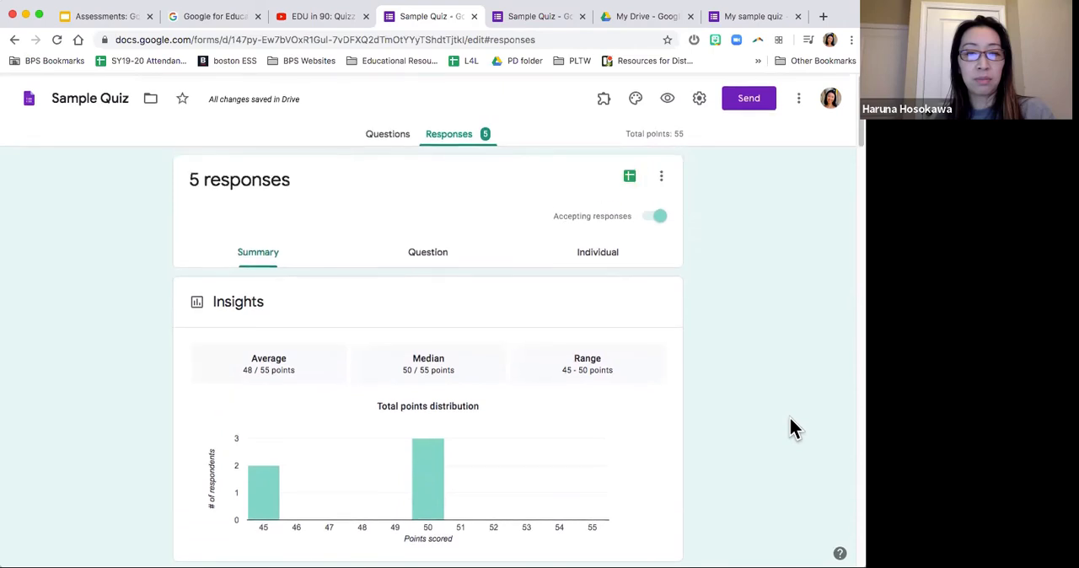
scroll(790, 419, "down", 3)
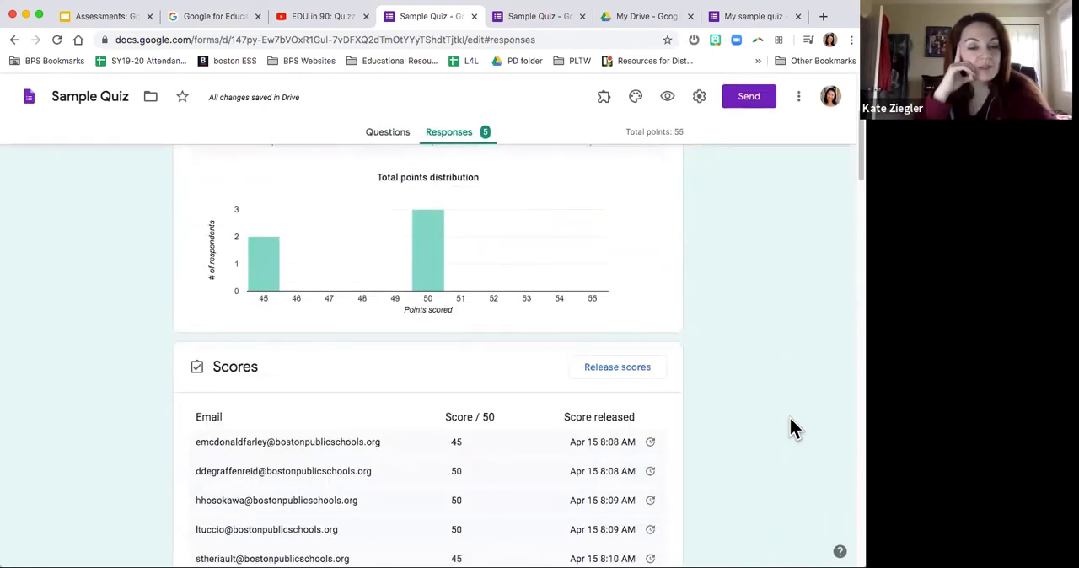
scroll(790, 419, "down", 6)
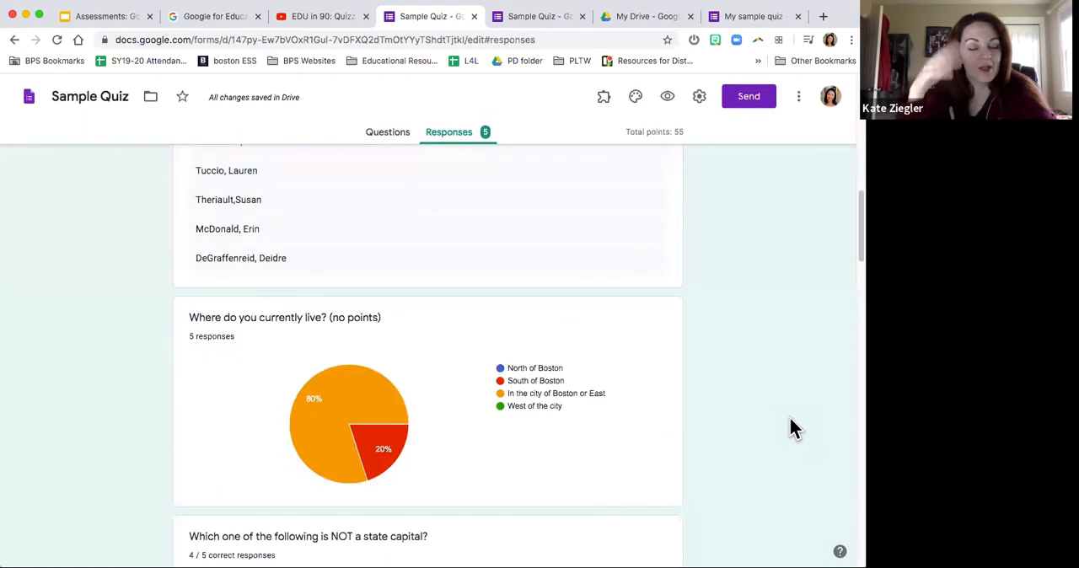
scroll(790, 425, "down", 2)
scroll(790, 413, "up", 8)
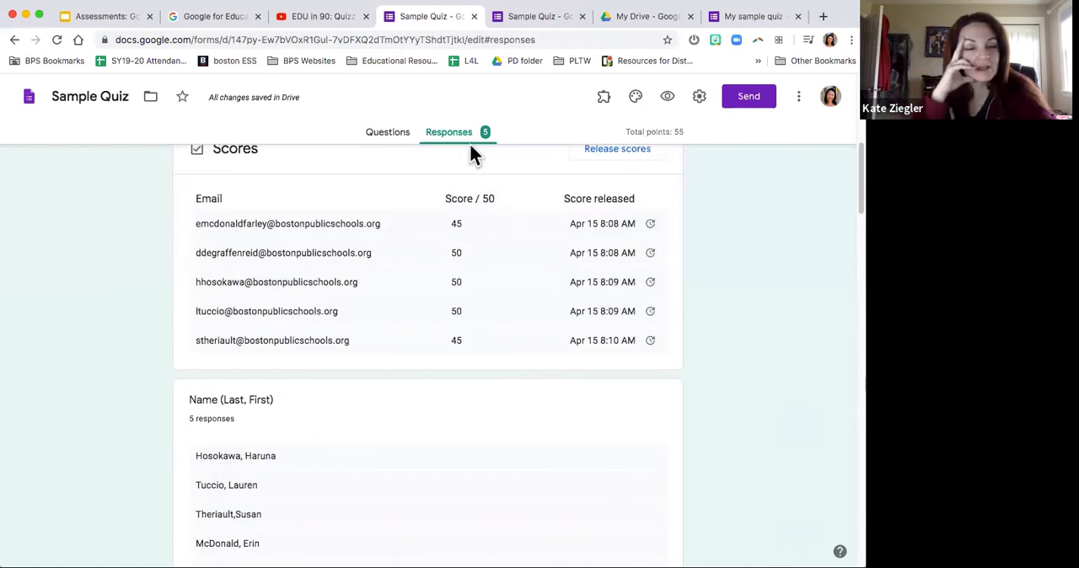
scroll(492, 231, "up", 5)
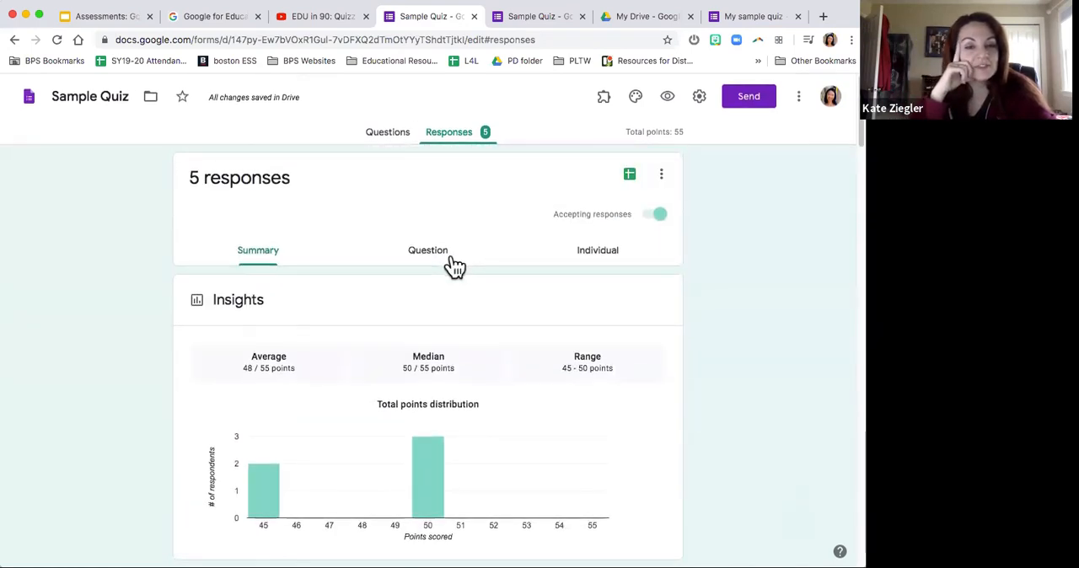
Step: Show the responses question by question and look through the entries for "Name (Last, First)"
left_click(452, 259)
scroll(101, 381, "down", 3)
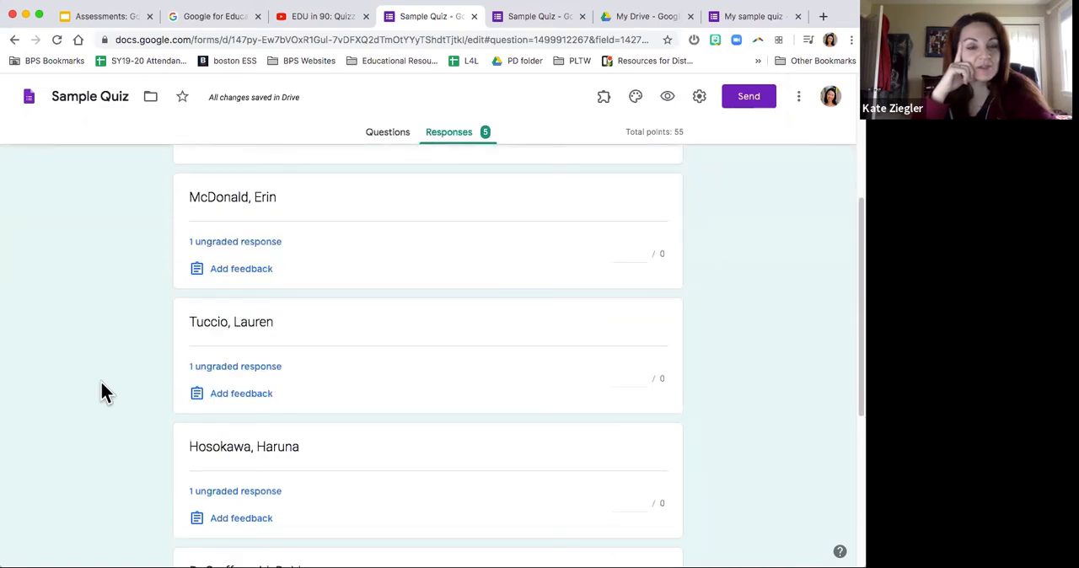
scroll(101, 390, "down", 2)
scroll(101, 362, "up", 5)
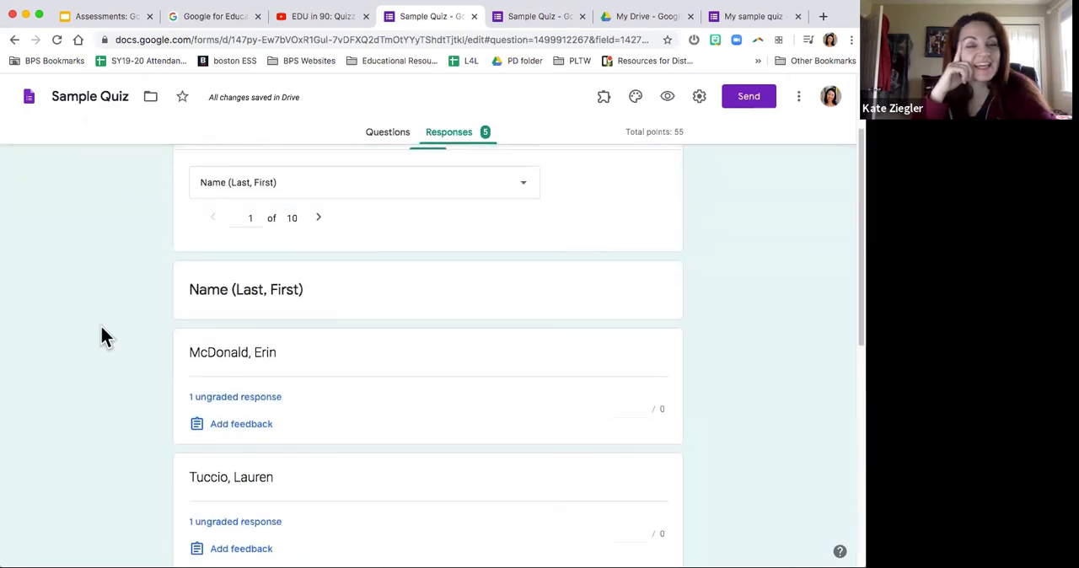
Step: Display the responses to "What is one thing you have been doing over the past few weeks to destress?" and examine their grading
left_click(348, 199)
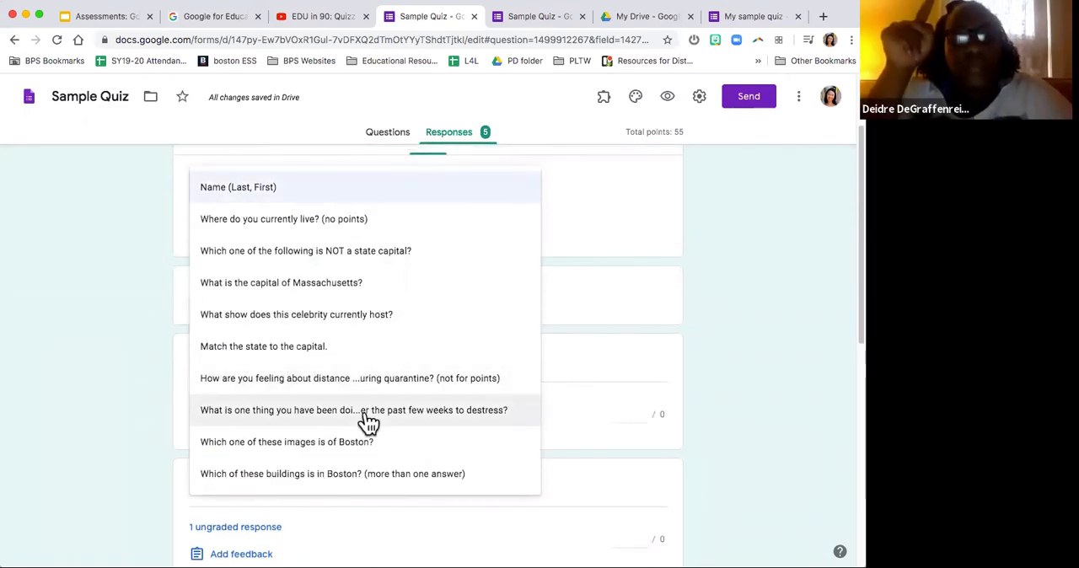
left_click(371, 415)
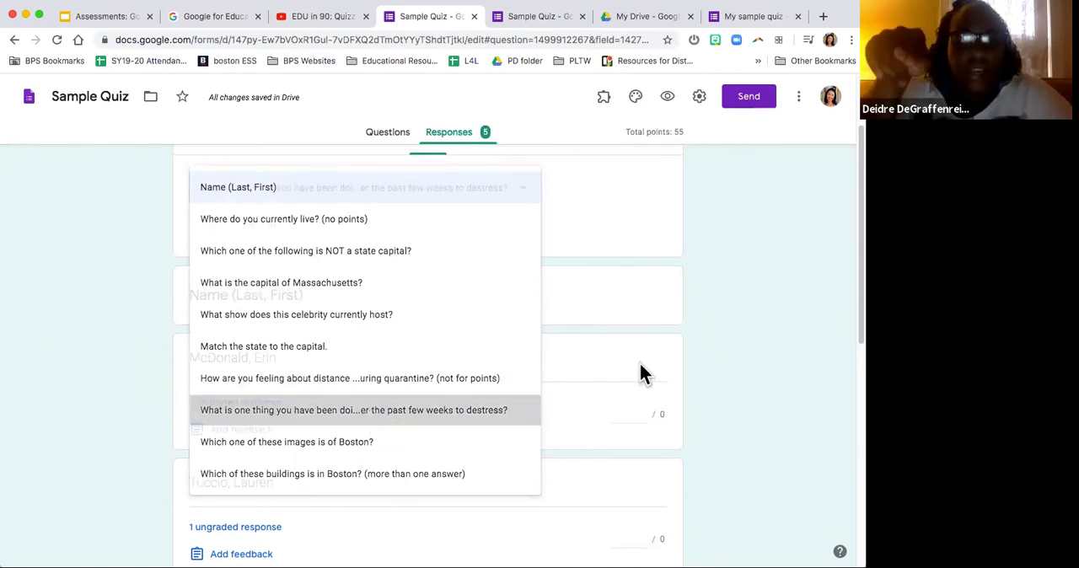
scroll(709, 360, "down", 3)
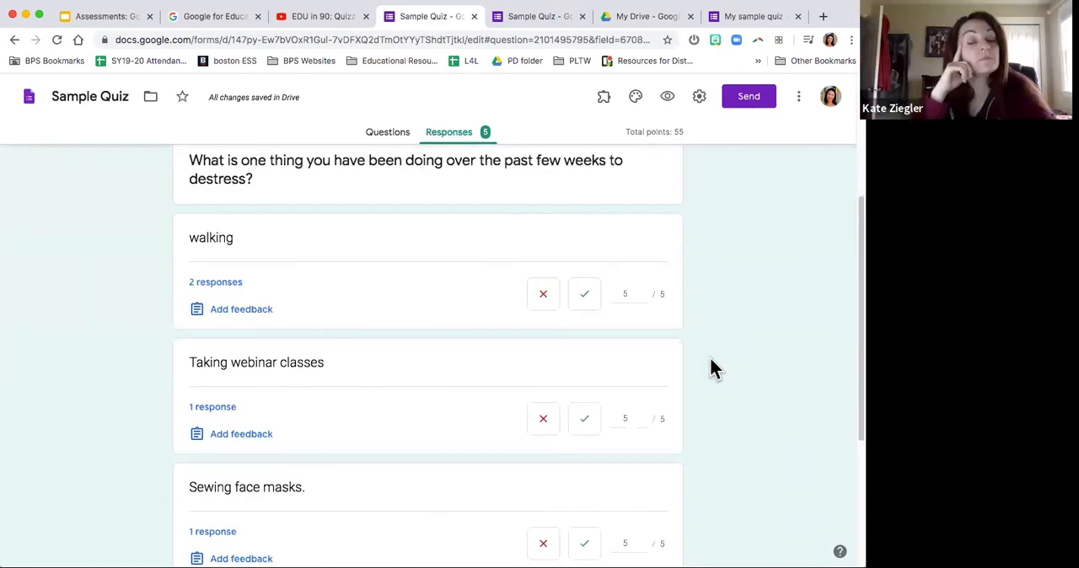
scroll(710, 358, "down", 4)
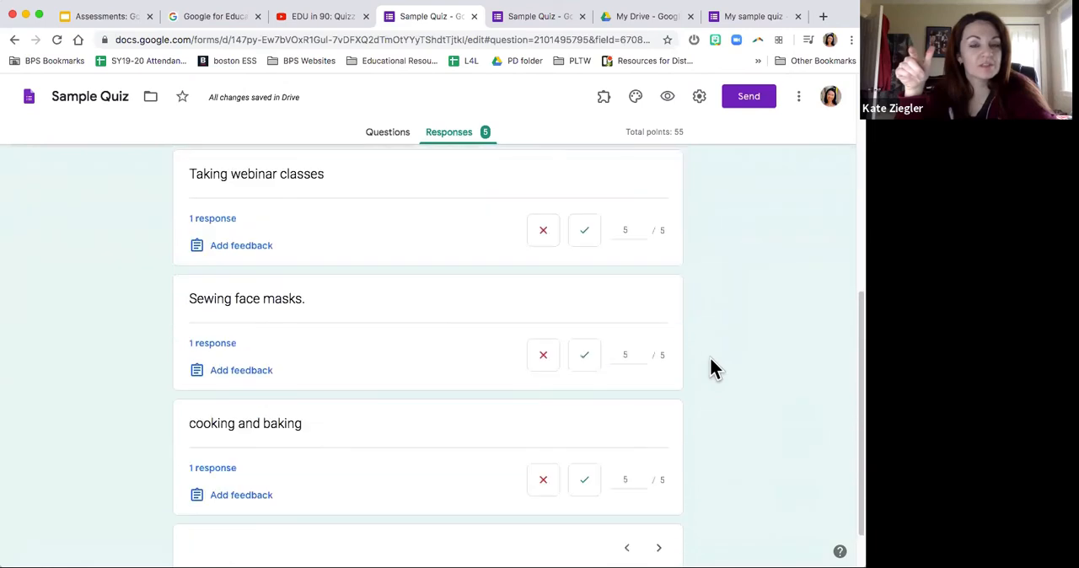
scroll(710, 357, "down", 1)
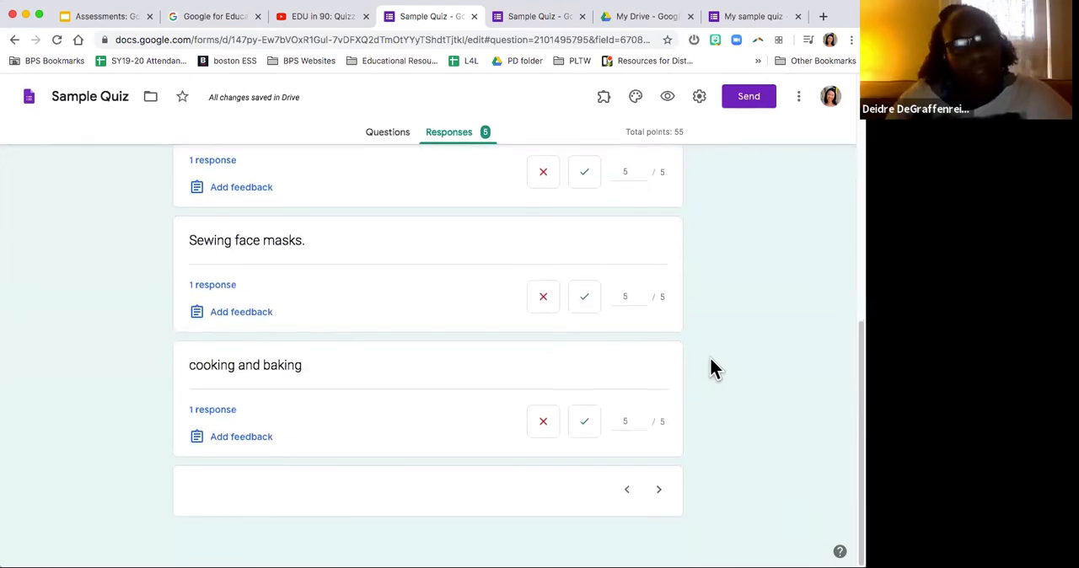
scroll(503, 172, "up", 4)
scroll(342, 183, "up", 5)
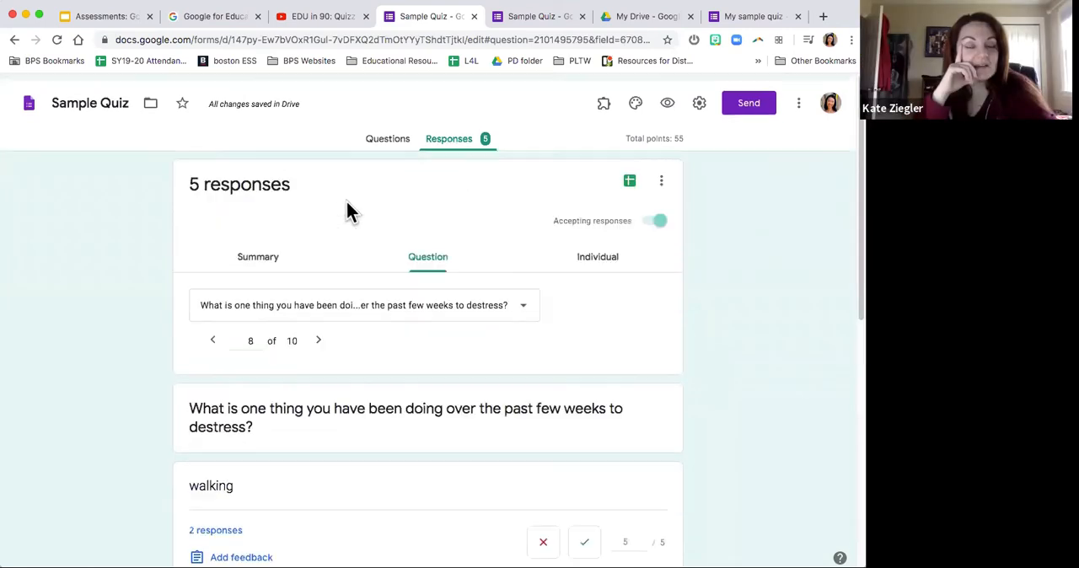
Step: Display the responses to the question "Match the state to the capital."
left_click(328, 311)
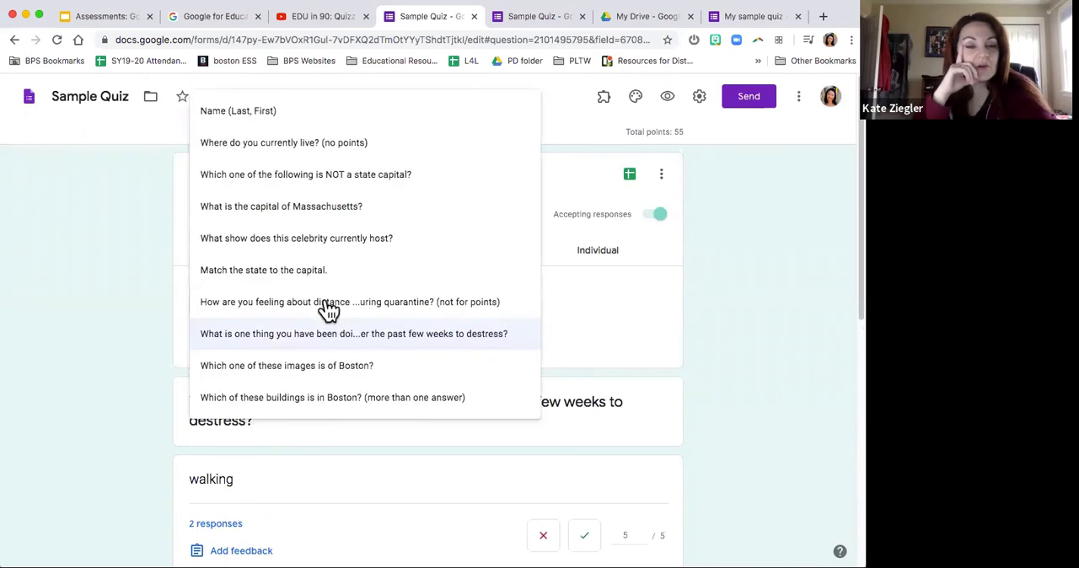
left_click(326, 271)
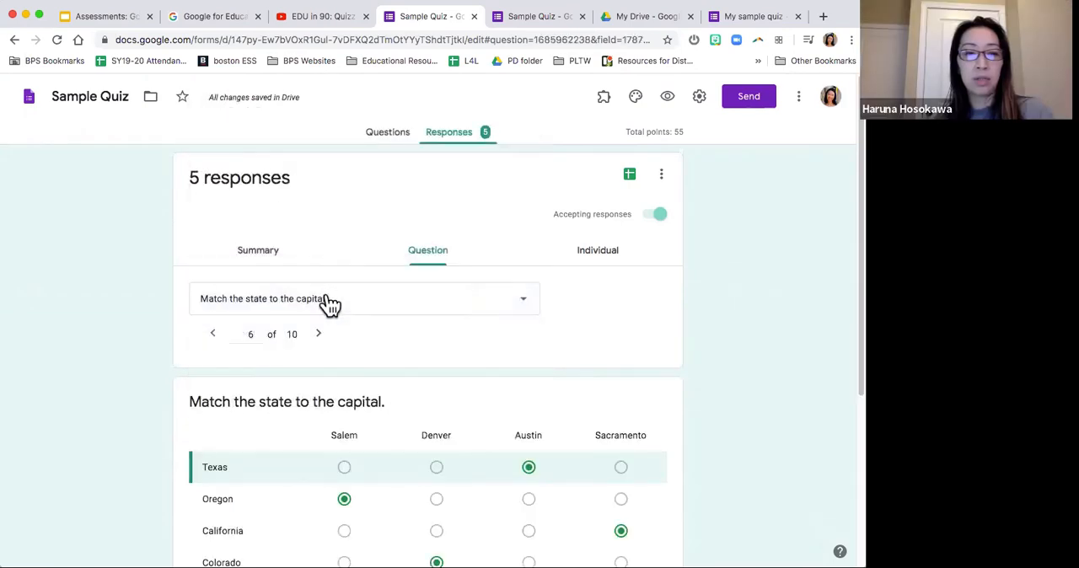
Step: Display the responses to the question "What is the capital of Massachusetts?" and examine their grading
left_click(330, 303)
left_click(342, 236)
scroll(718, 340, "down", 2)
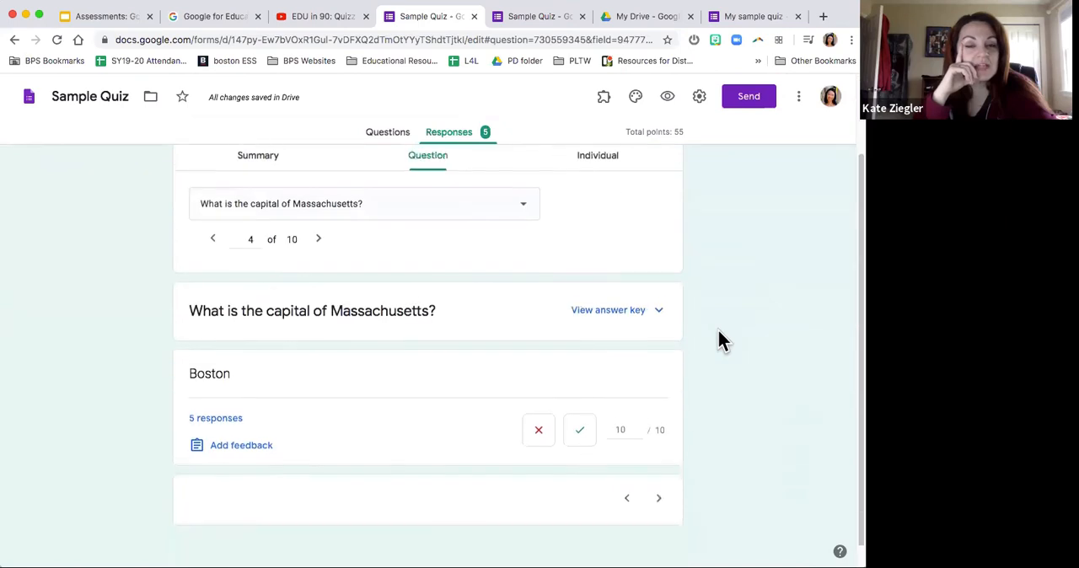
scroll(717, 339, "up", 2)
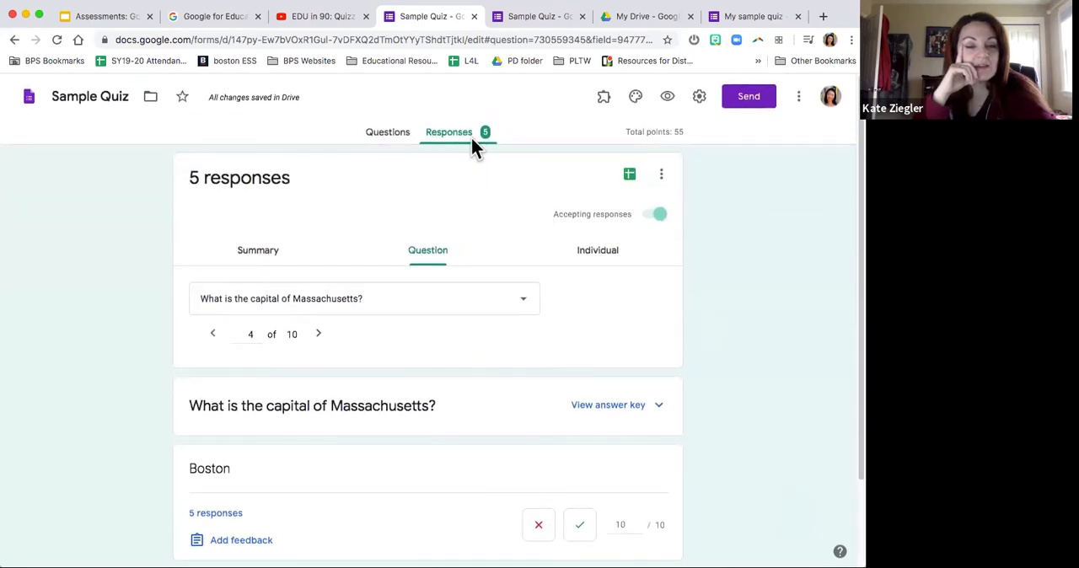
Step: Return to the response summary and examine the insights, the total points distribution and the score list
left_click(284, 251)
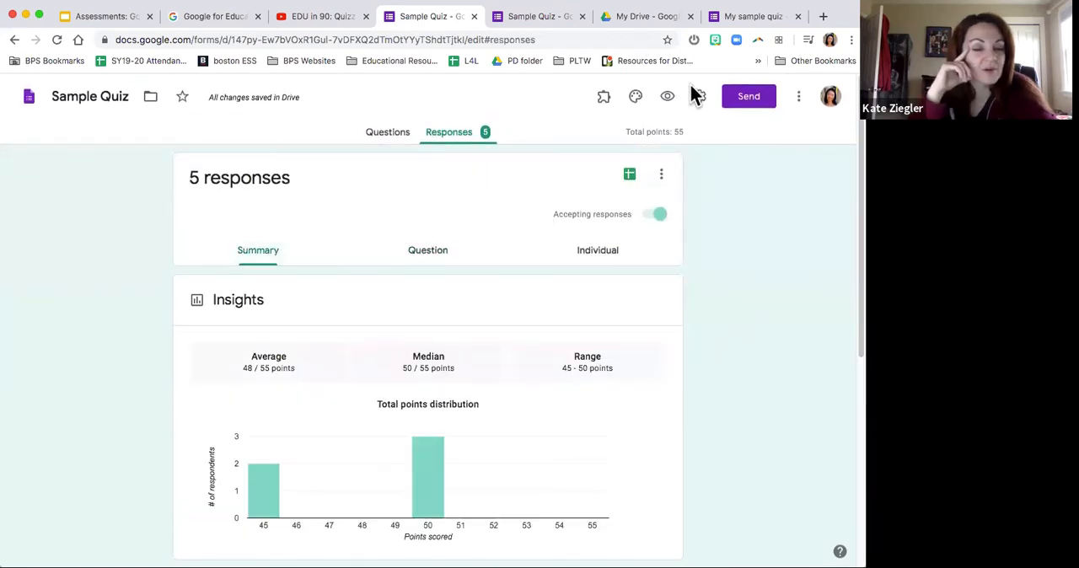
scroll(689, 270, "down", 3)
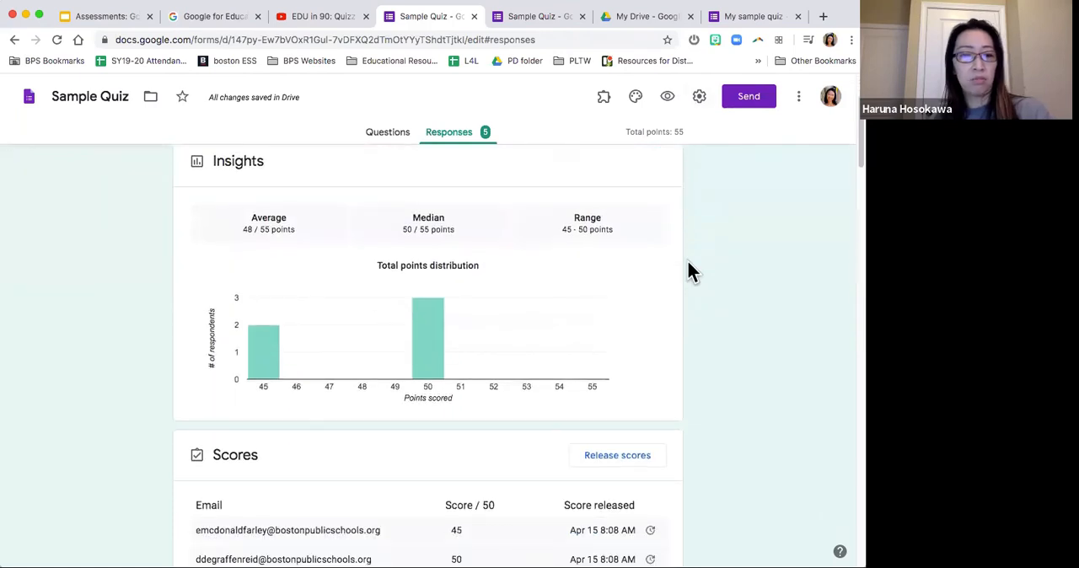
scroll(688, 263, "down", 1)
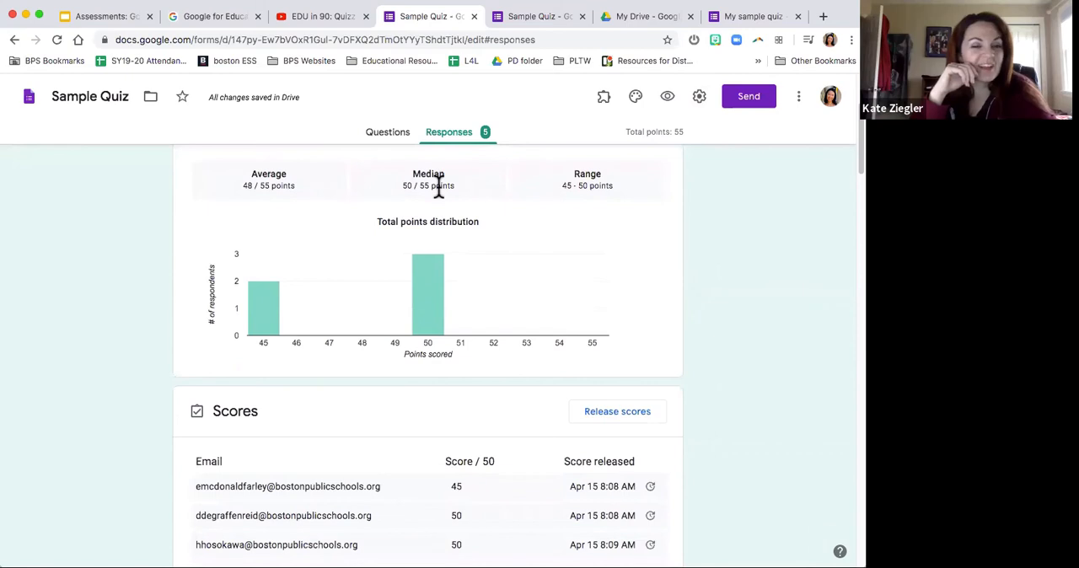
scroll(682, 303, "down", 3)
scroll(682, 304, "up", 7)
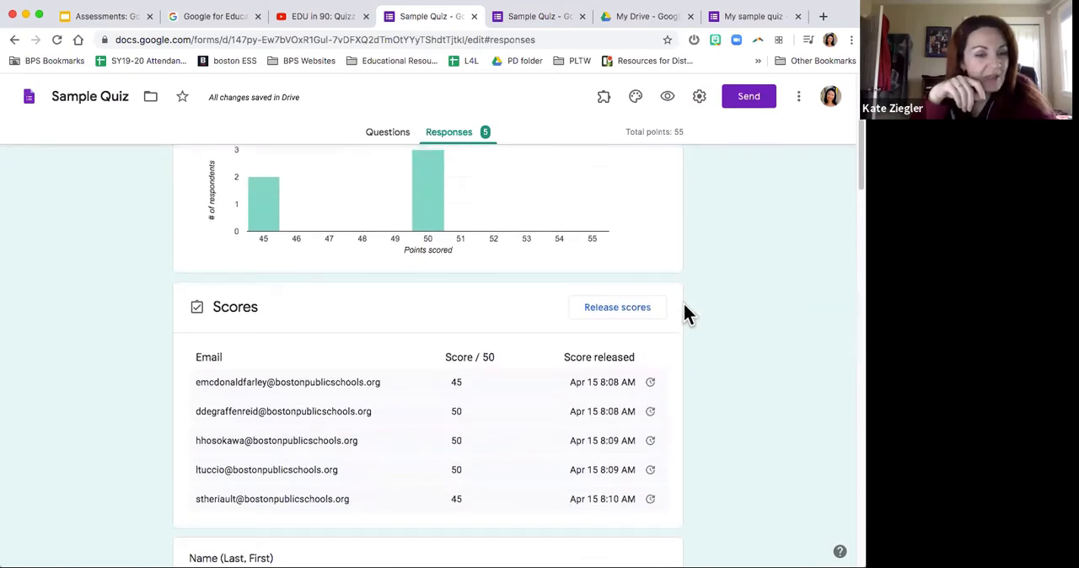
Step: Set the answer key of the question "What is the capital of Massachusetts?" to 30 points
left_click(388, 133)
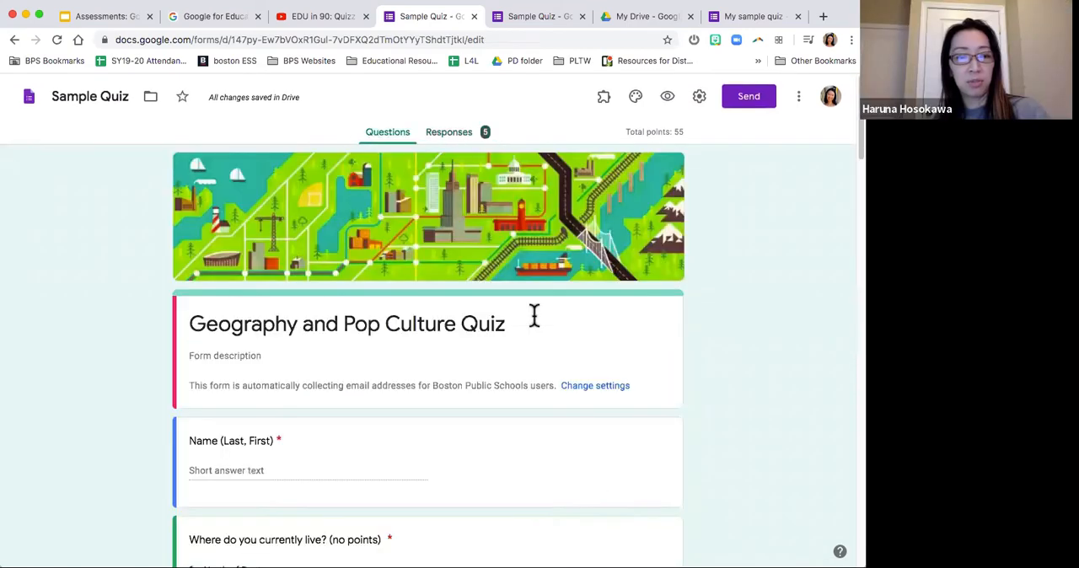
scroll(534, 317, "down", 5)
scroll(534, 319, "down", 6)
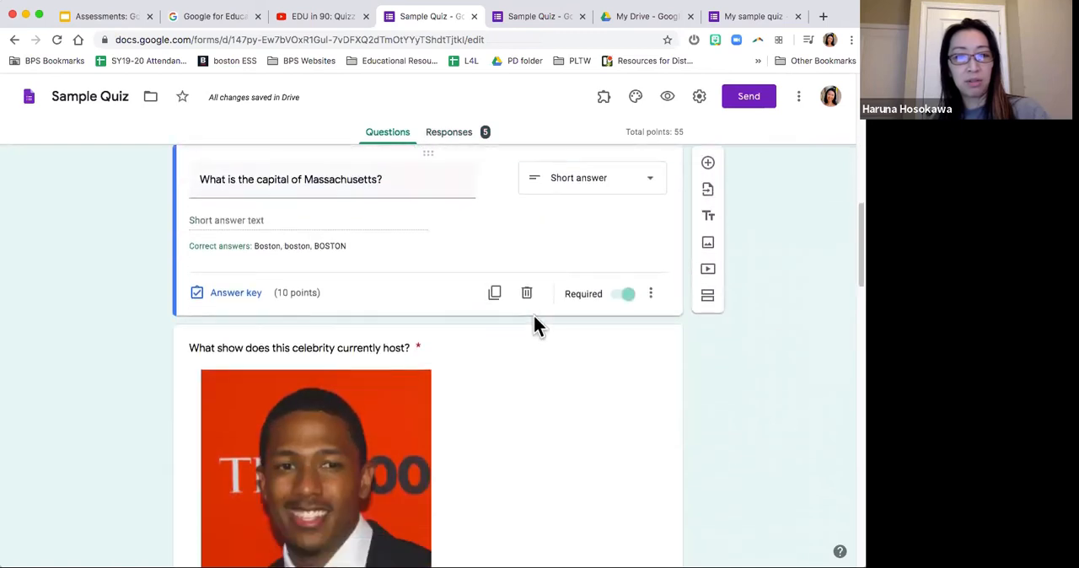
scroll(532, 313, "up", 2)
scroll(531, 311, "down", 1)
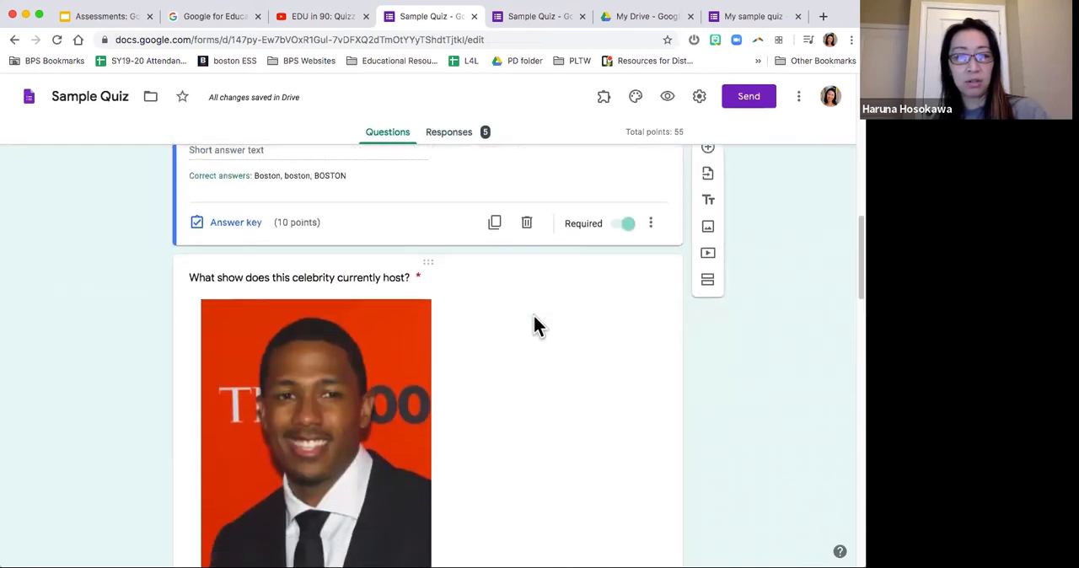
scroll(532, 311, "down", 2)
scroll(526, 310, "up", 4)
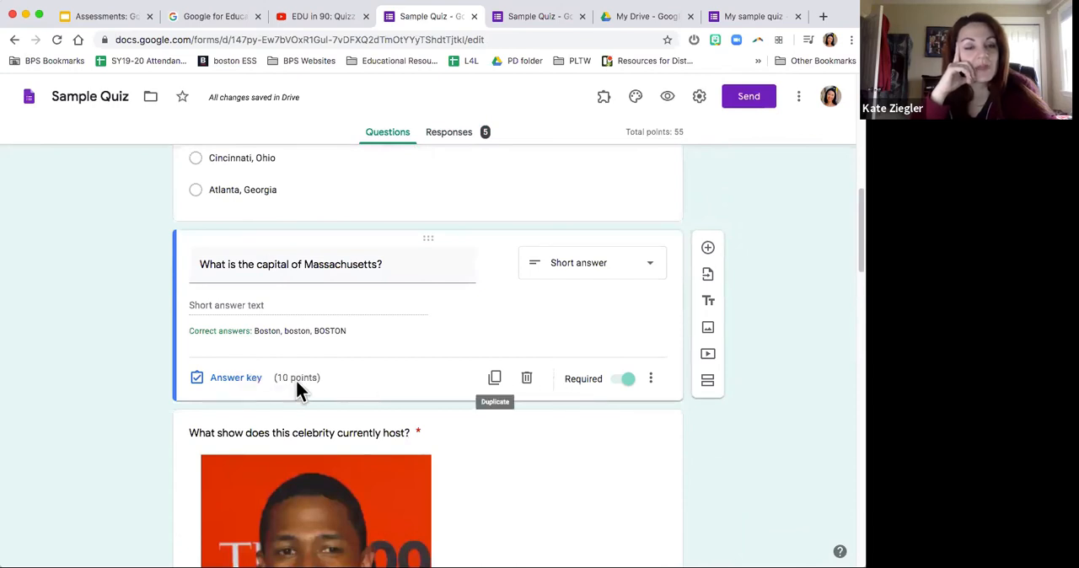
left_click(650, 379)
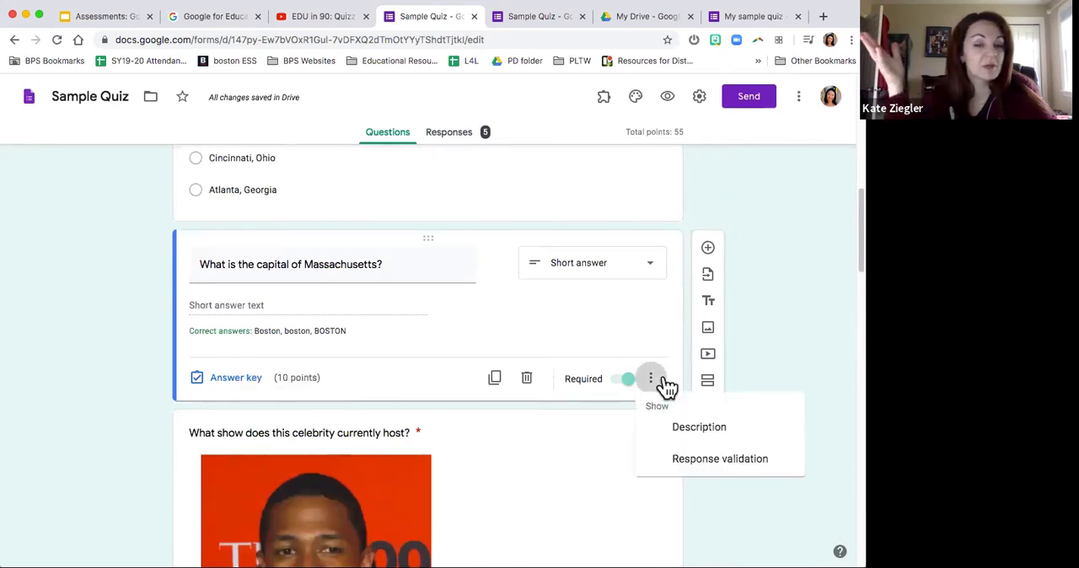
left_click(253, 385)
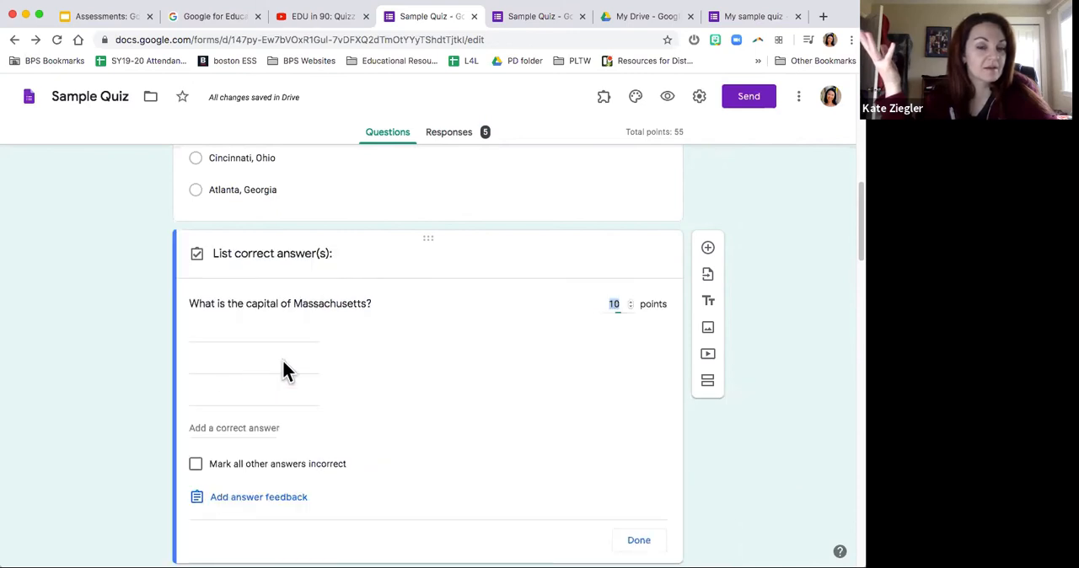
double_click(612, 304)
type("30")
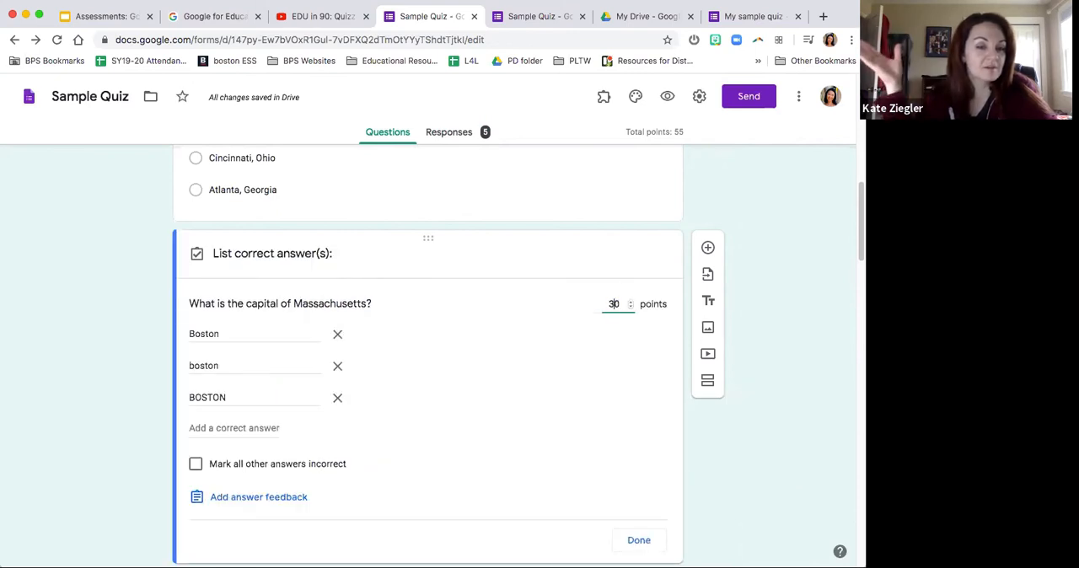
left_click(739, 450)
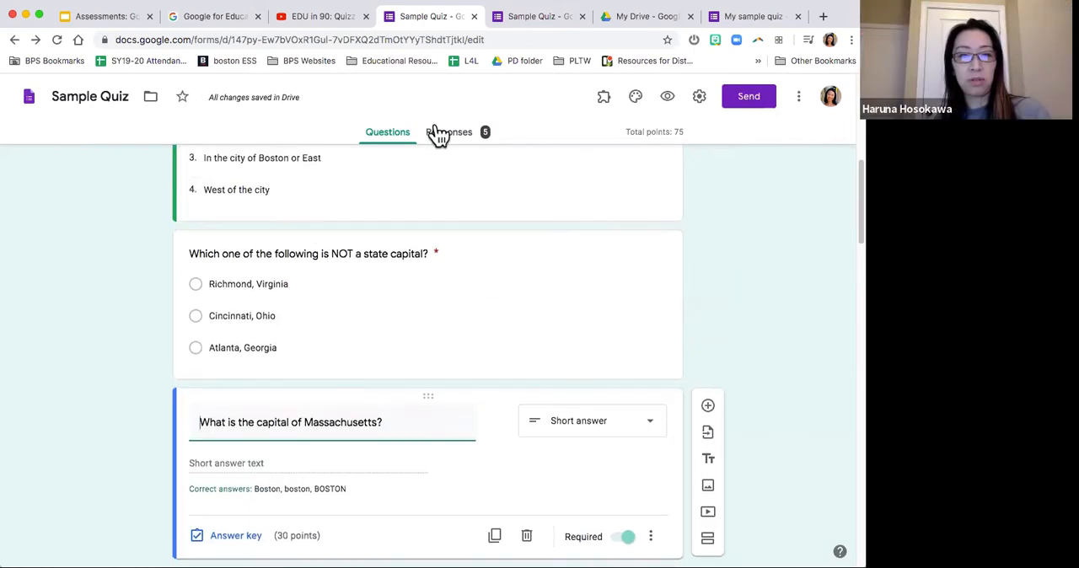
Step: Compare the summary's insights, points distribution and score list with the points given in the per-question responses
left_click(438, 132)
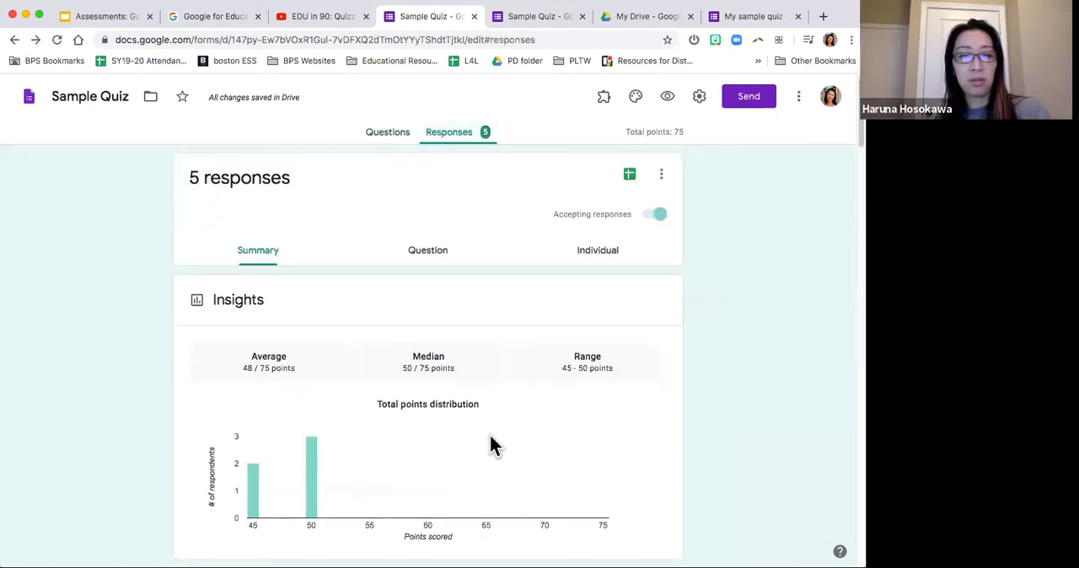
mouse_move(308, 497)
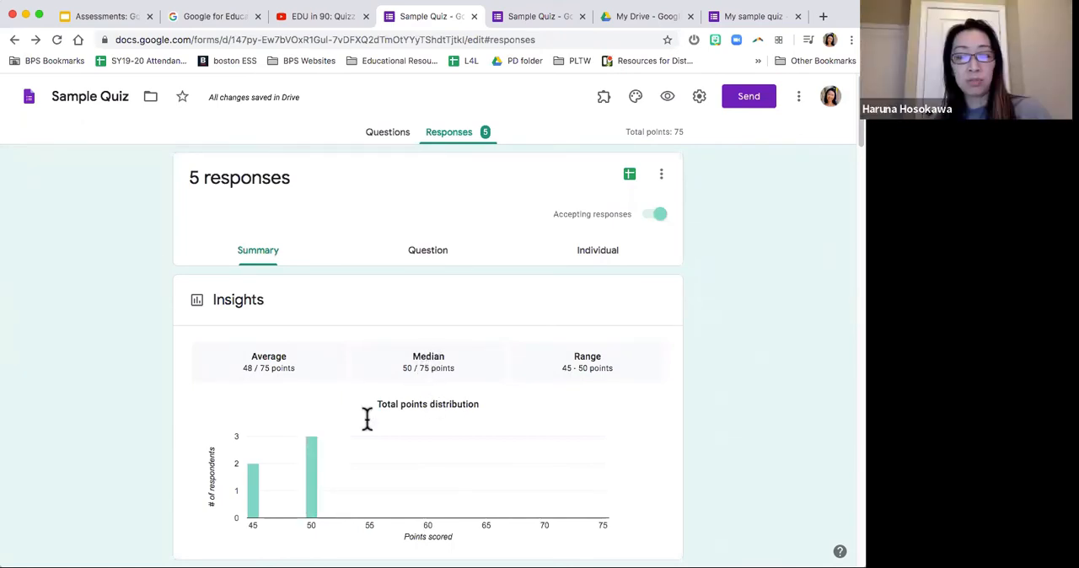
scroll(313, 501, "down", 2)
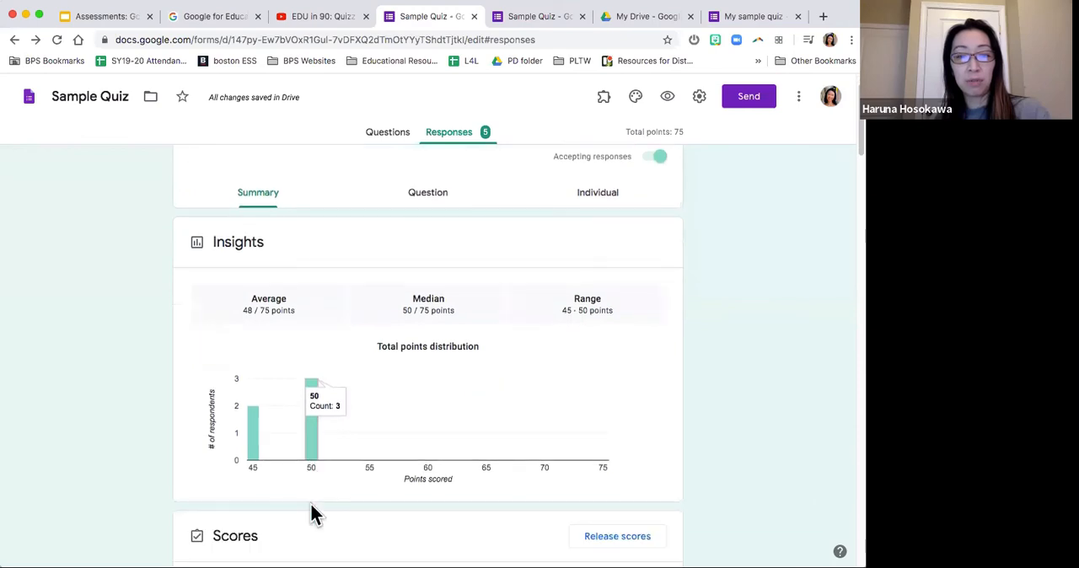
mouse_move(307, 443)
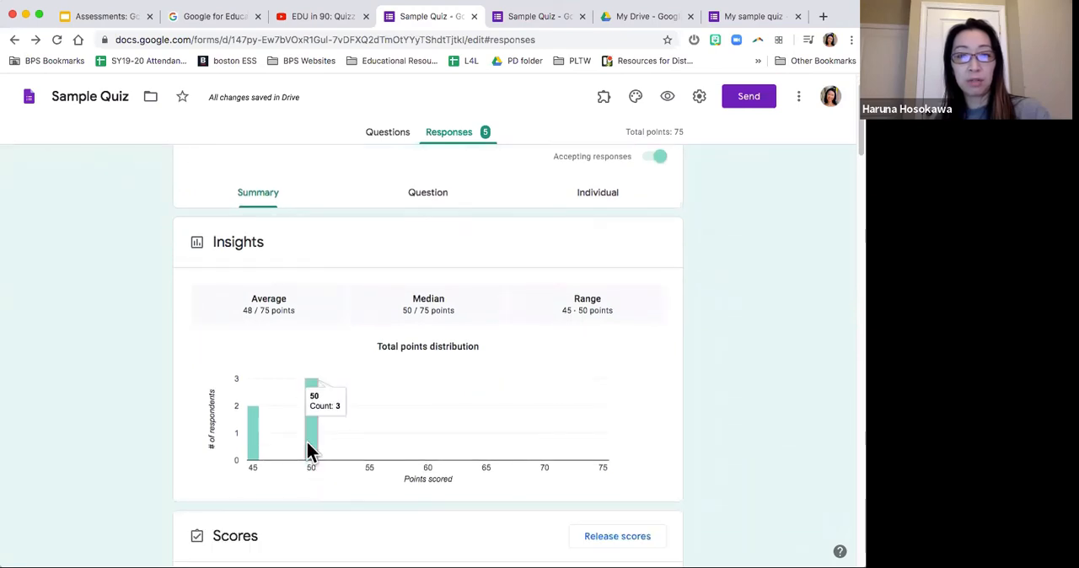
scroll(307, 441, "down", 1)
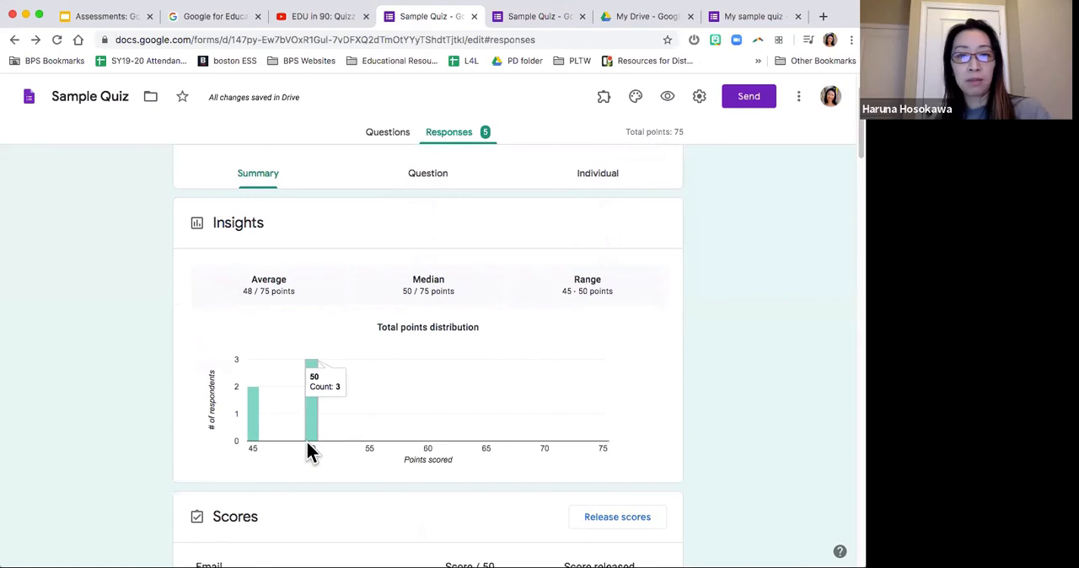
scroll(790, 345, "up", 1)
scroll(791, 345, "down", 2)
scroll(789, 342, "down", 5)
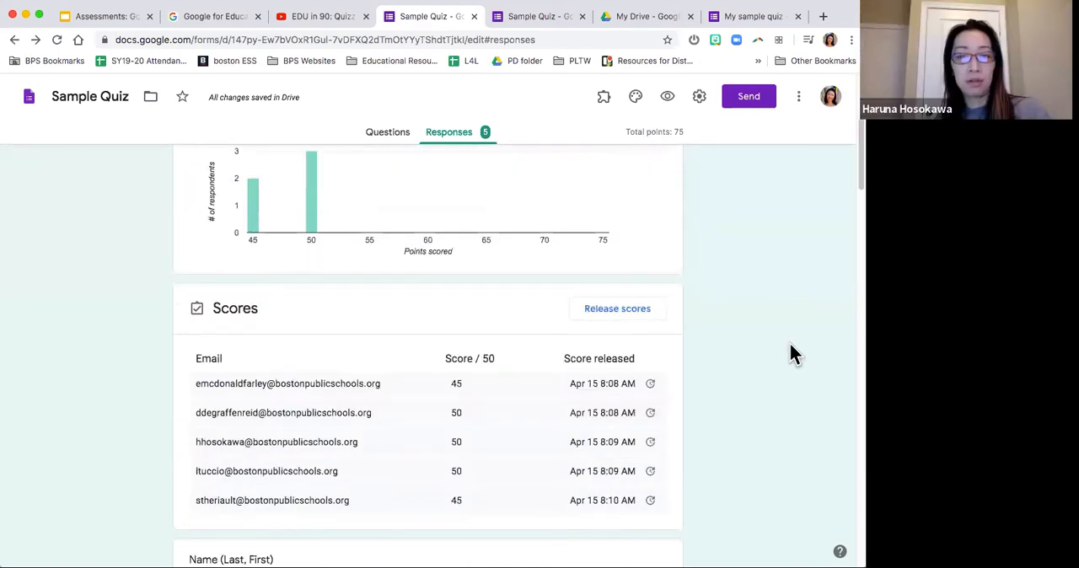
scroll(788, 342, "down", 3)
scroll(789, 342, "down", 1)
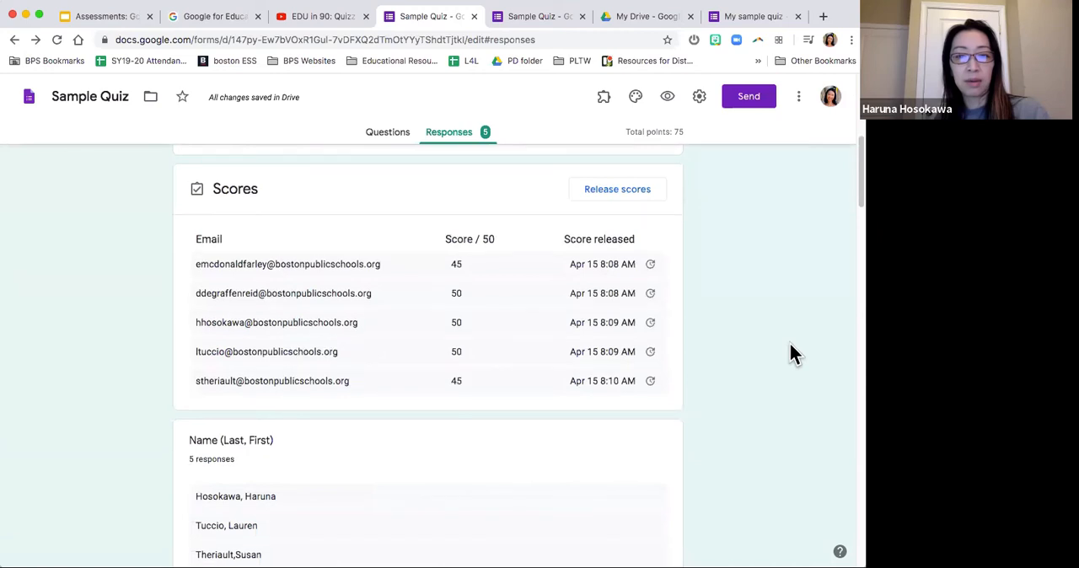
scroll(731, 345, "up", 1)
scroll(733, 347, "down", 5)
scroll(732, 347, "up", 12)
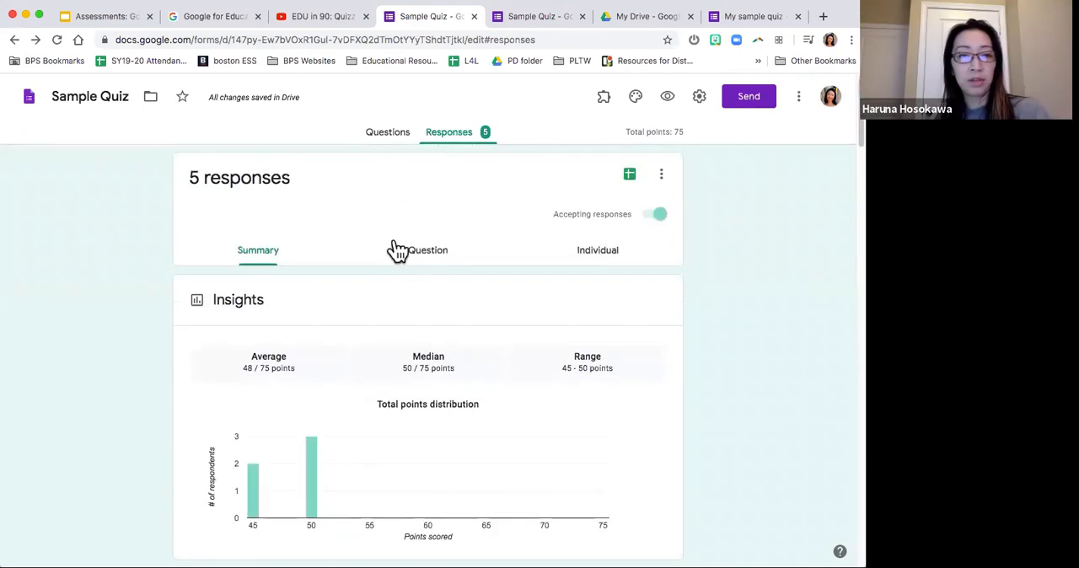
left_click(431, 255)
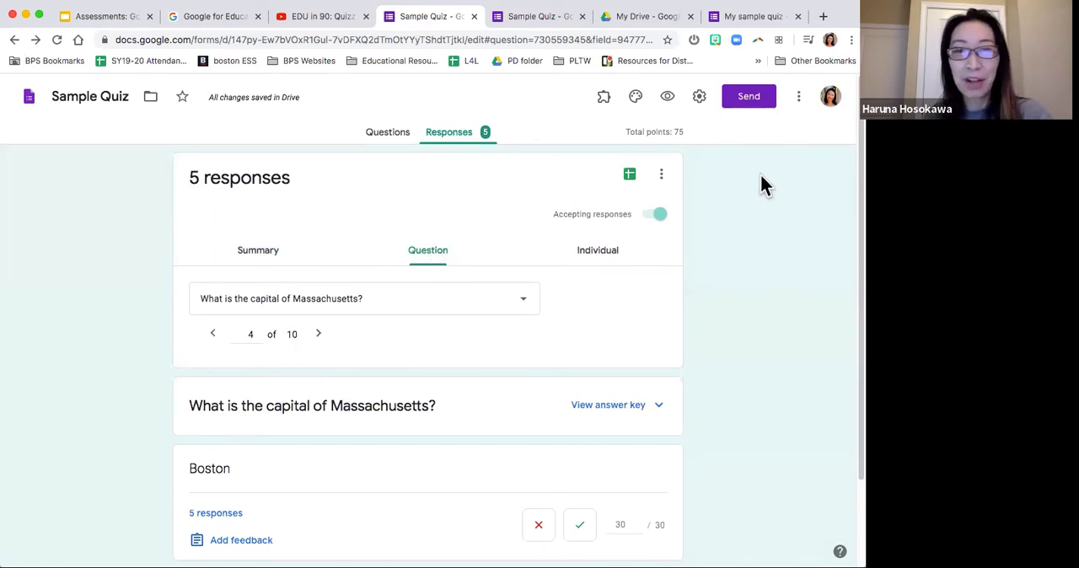
Step: Review the form's general settings and its quiz options, and leave them without saving
left_click(699, 99)
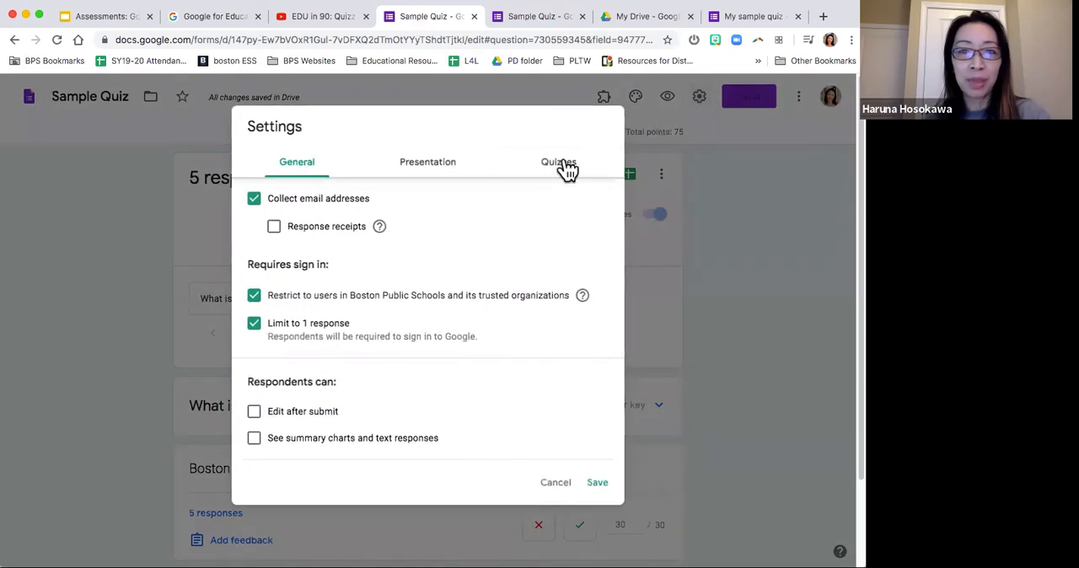
left_click(563, 167)
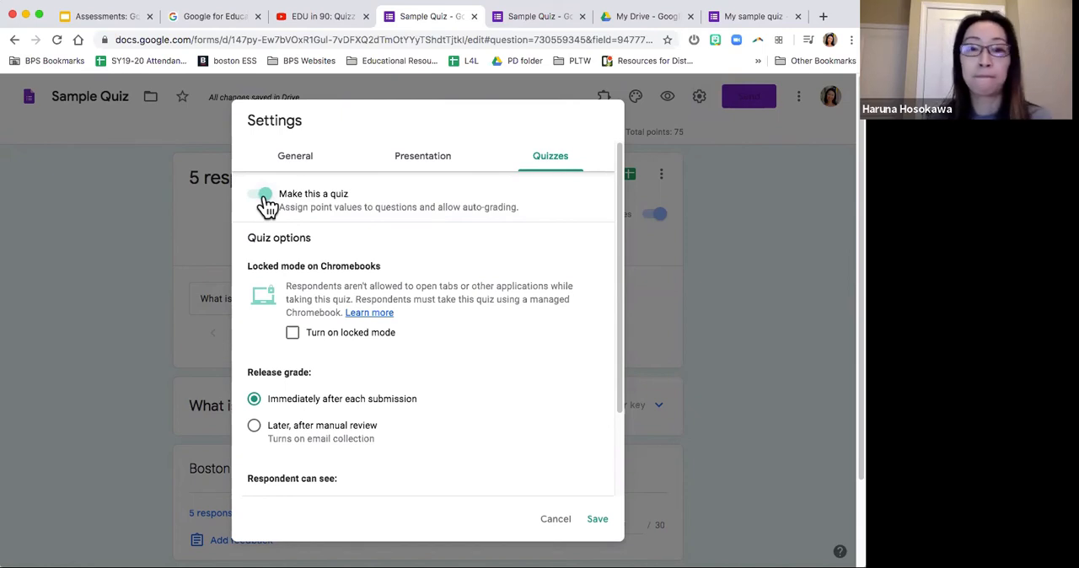
left_click(708, 150)
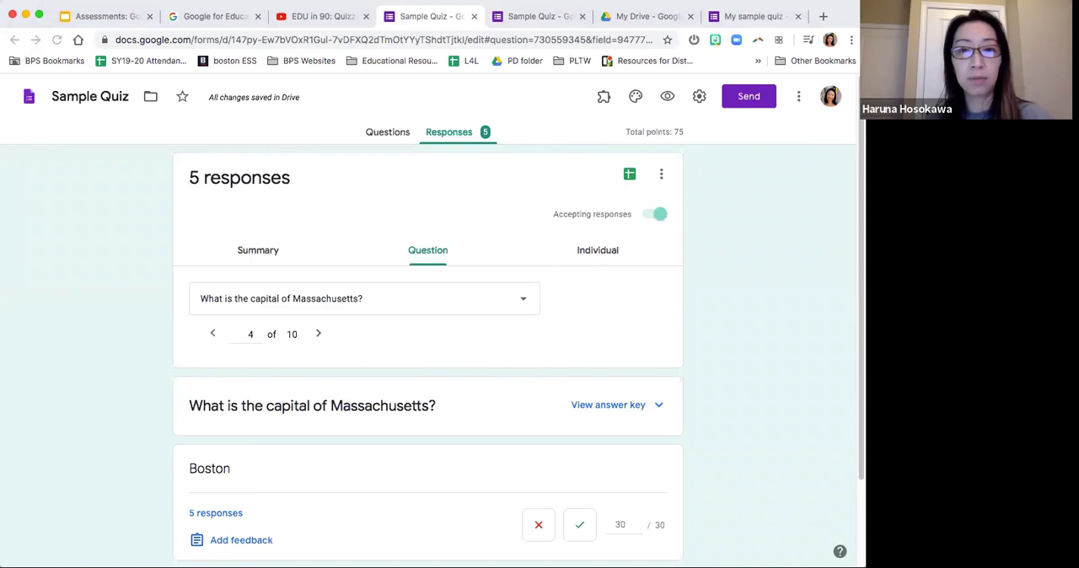
Step: Open the copied respondent link of "My sample quiz" in a new browser tab and look over its first questions
left_click(824, 18)
type("https://docs.google.com/forms/d/e/1FAIpQLScYwvsl4tAYVYQsGqr-Qx0zX993ke98-fy8jnt8-p4n-e0PTw/viewform?usp=sf_link")
key("Return")
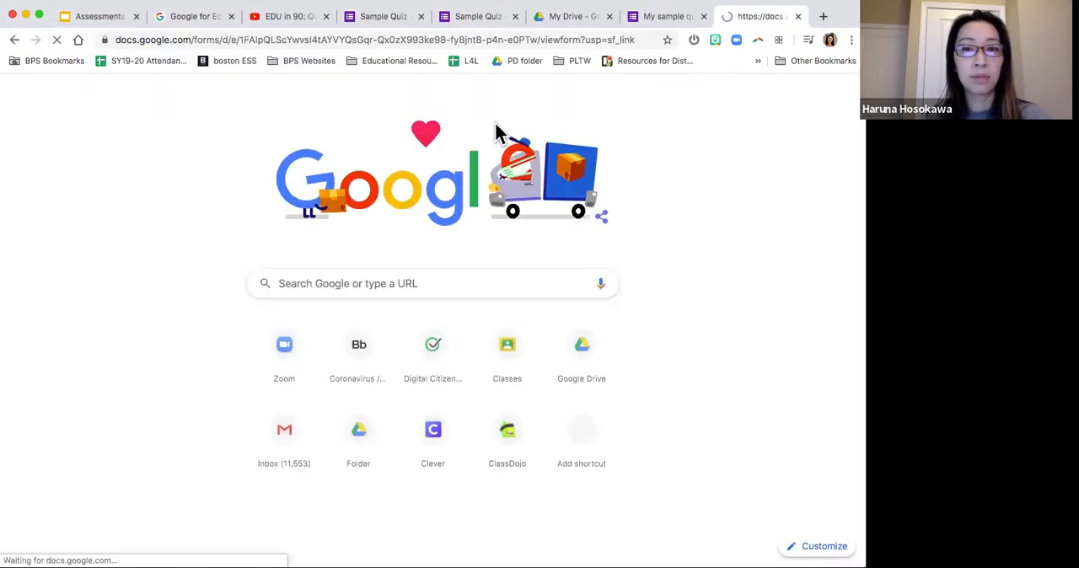
scroll(180, 192, "down", 1)
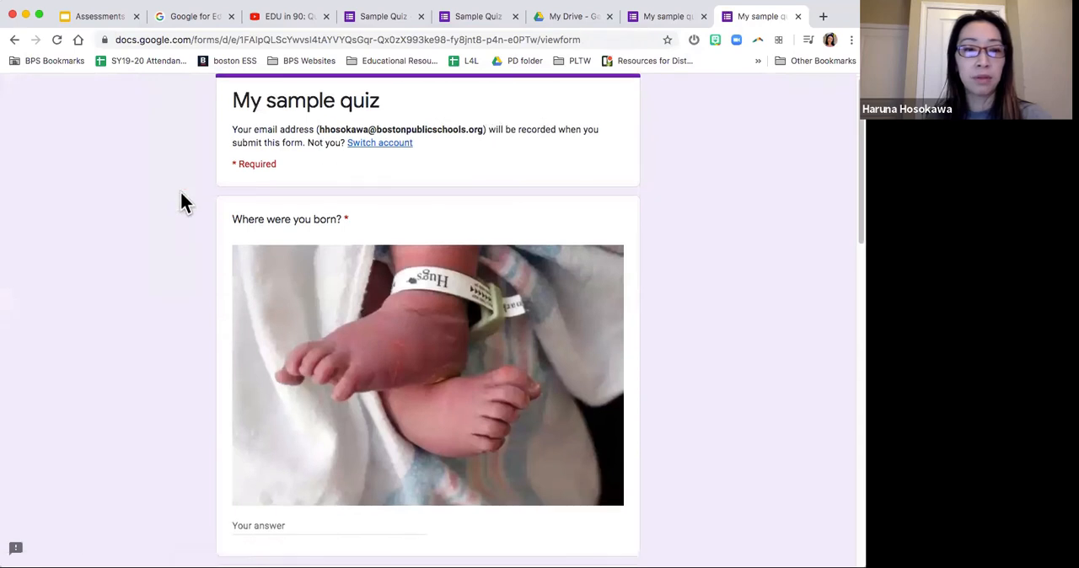
scroll(181, 202, "down", 2)
scroll(261, 401, "down", 1)
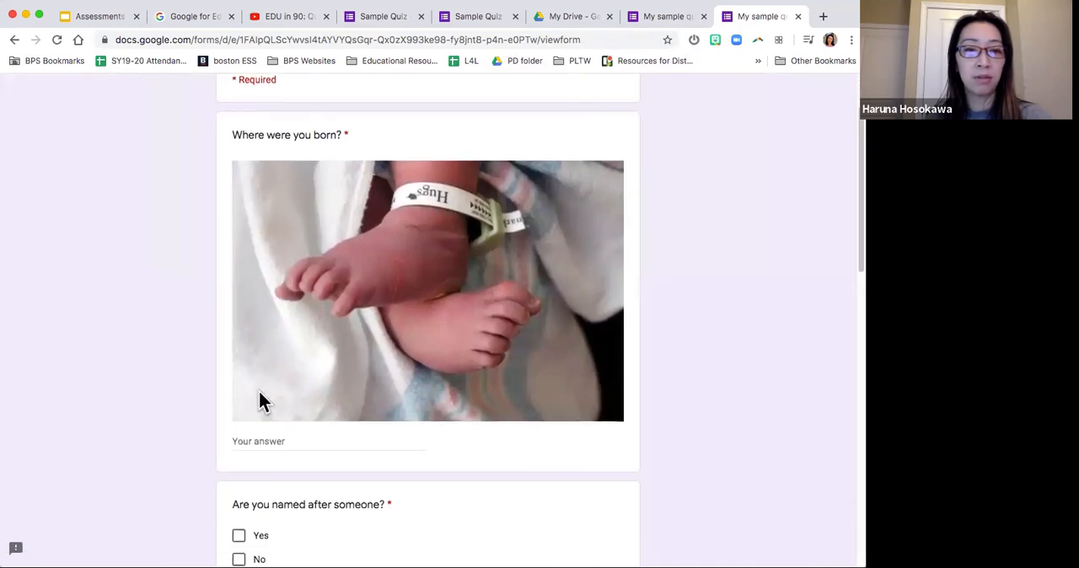
Step: Answer "Where were you born?" with Japan and "Are you named after someone?" with No
left_click(270, 443)
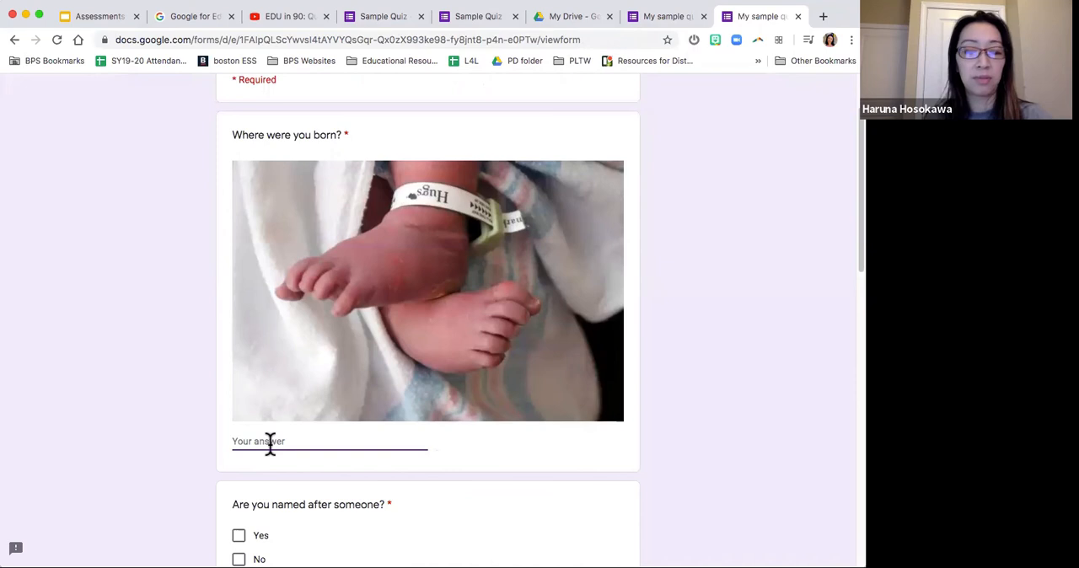
type("Japan")
left_click(187, 442)
scroll(187, 442, "down", 5)
left_click(243, 337)
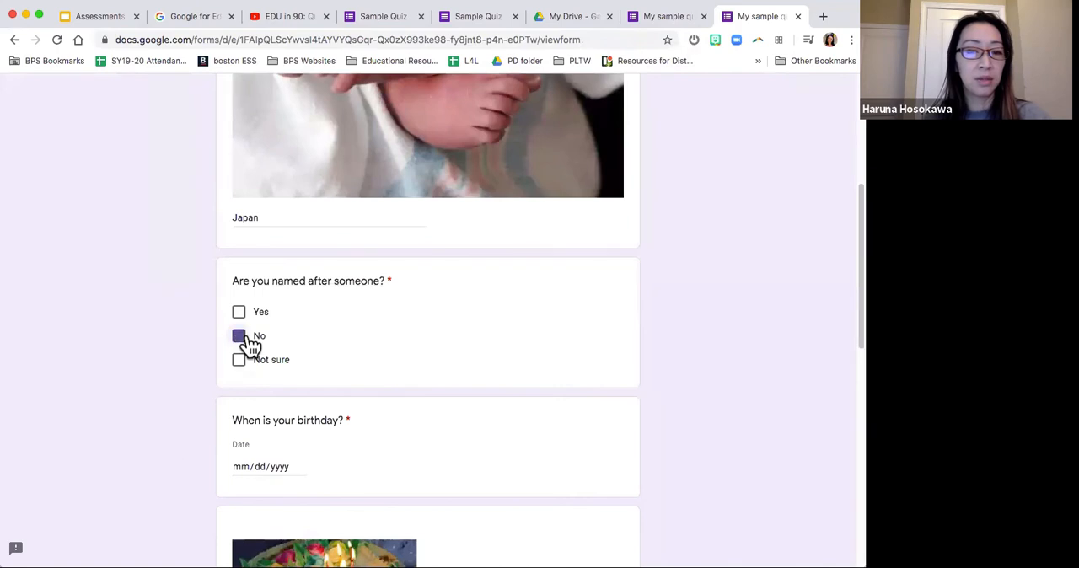
Step: Fill in the birthday question by choosing a date from the calendar
scroll(252, 371, "down", 2)
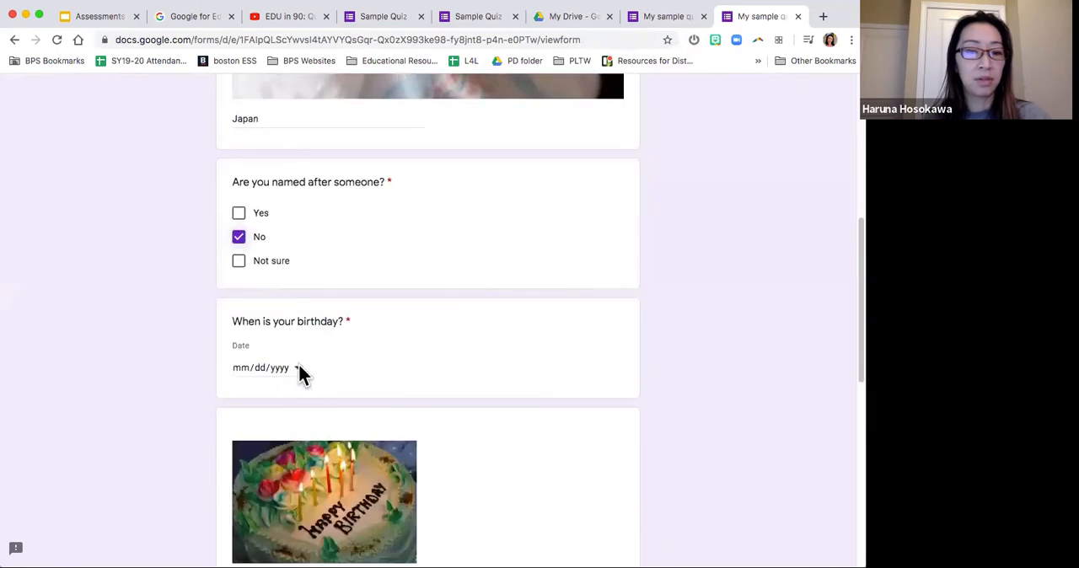
left_click(297, 368)
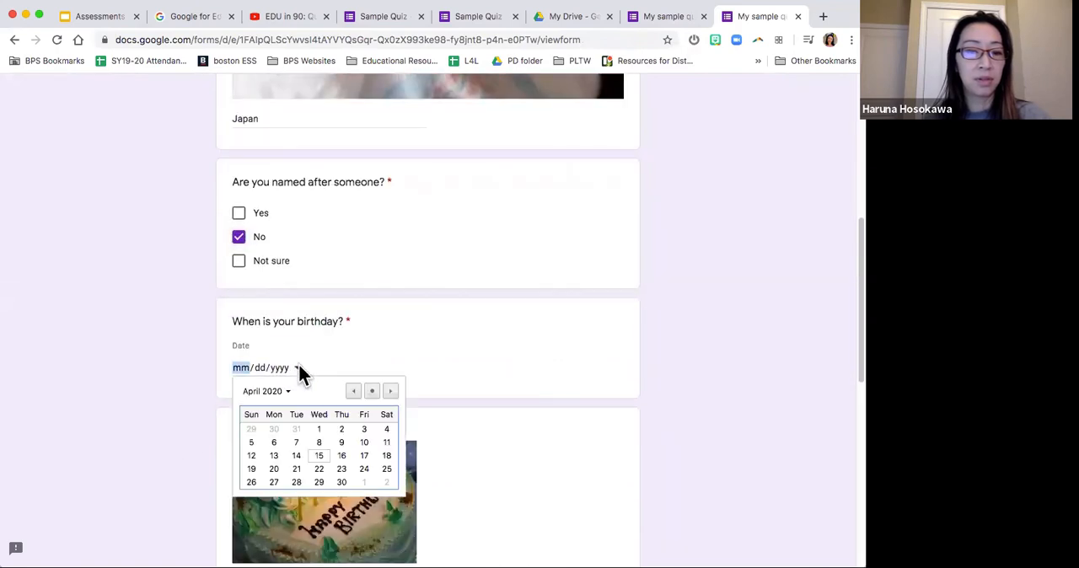
left_click(361, 443)
scroll(169, 395, "down", 5)
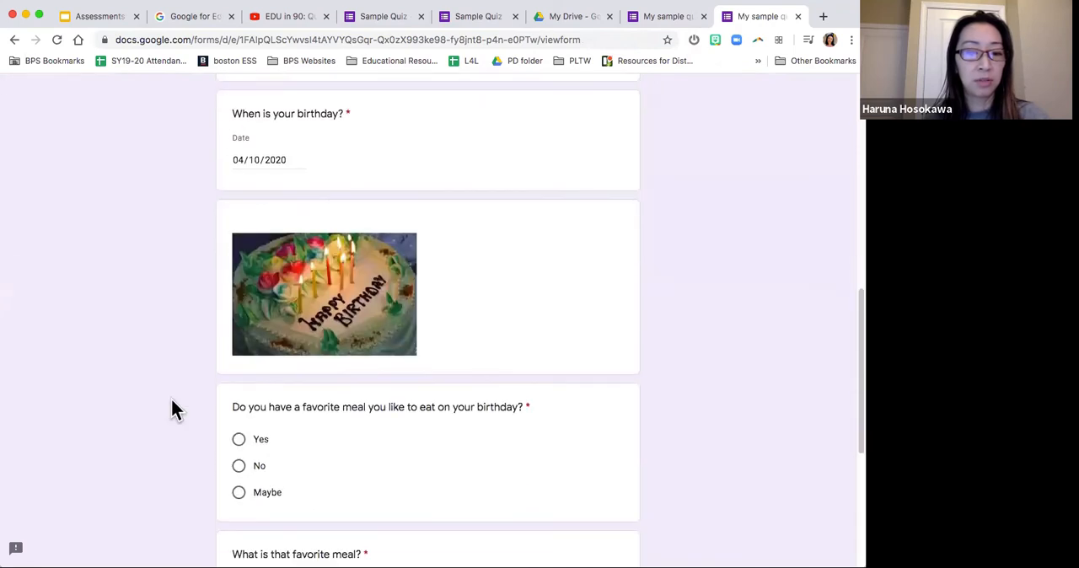
scroll(171, 403, "down", 1)
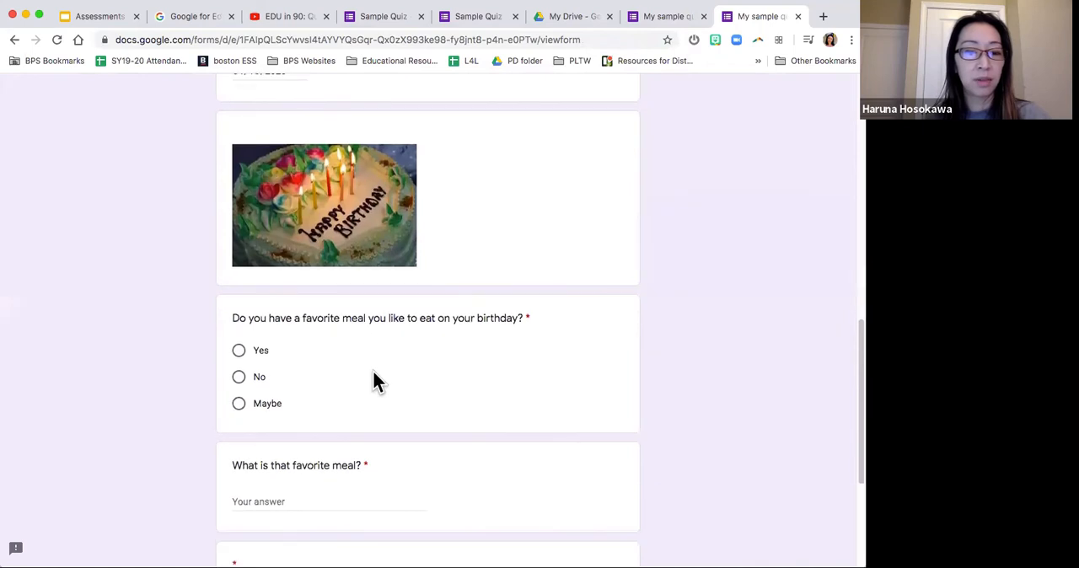
Step: Answer whether there is a favorite birthday meal with Maybe and enter Steak as the favorite meal
scroll(373, 370, "down", 1)
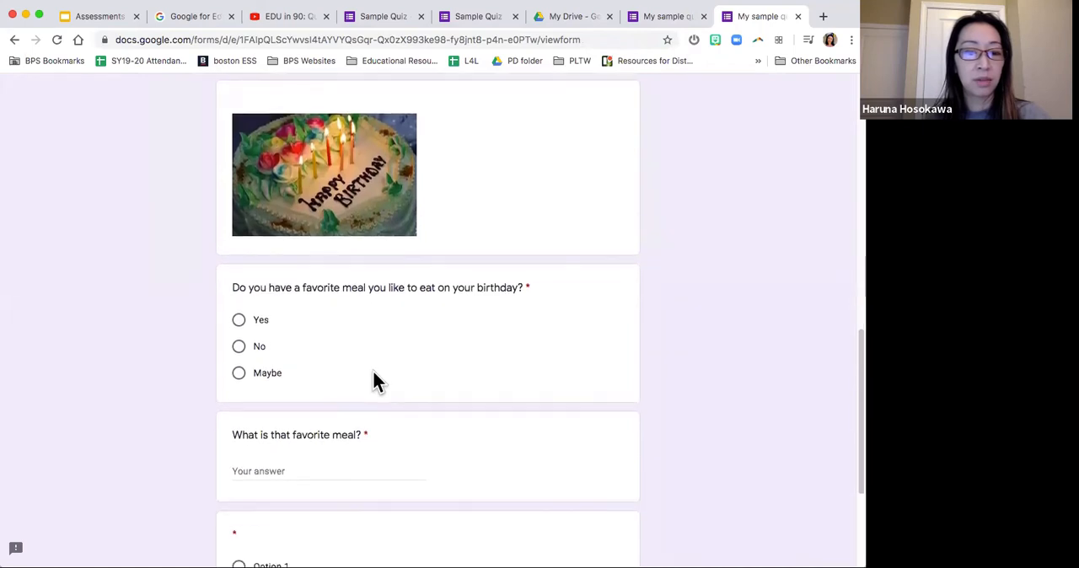
left_click(258, 347)
scroll(342, 349, "down", 2)
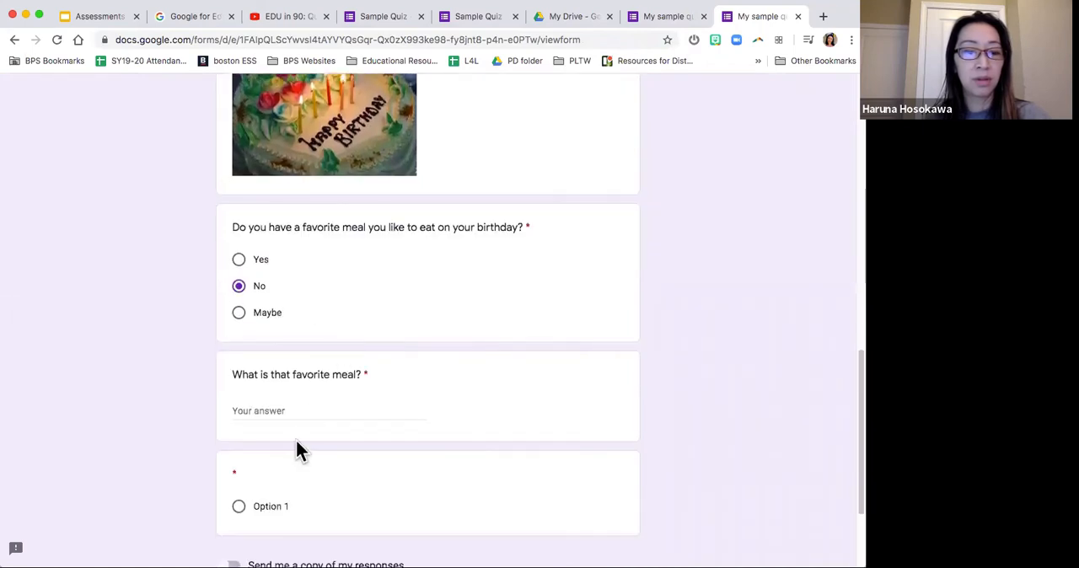
left_click(351, 410)
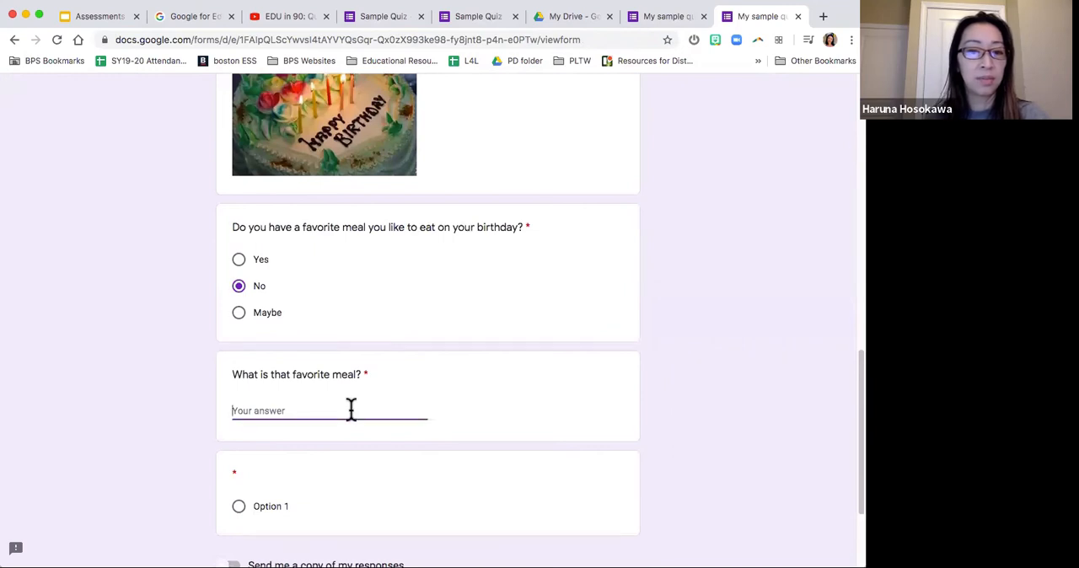
scroll(350, 413, "down", 3)
left_click(260, 243)
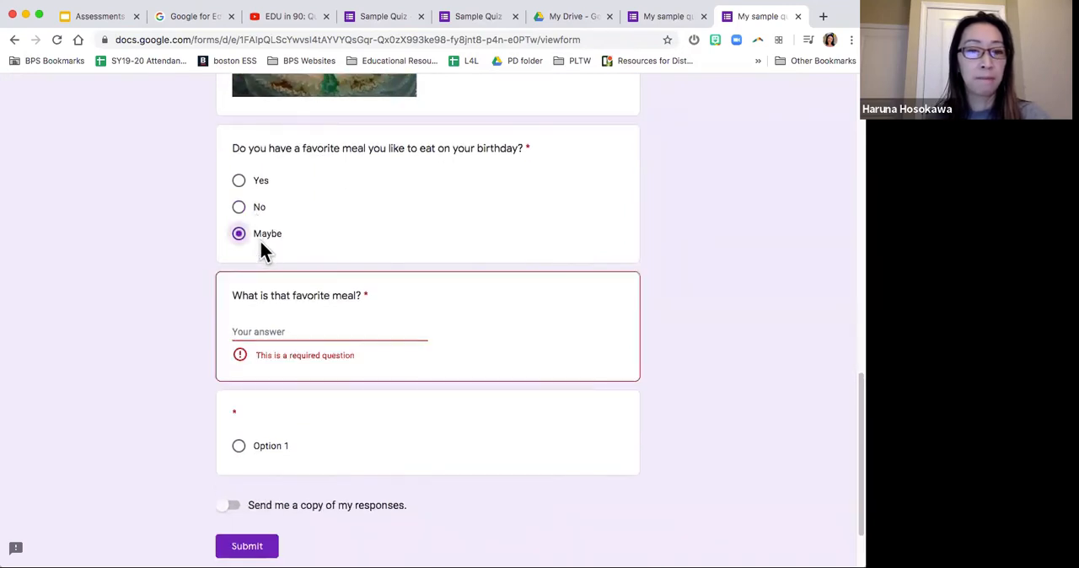
left_click(266, 331)
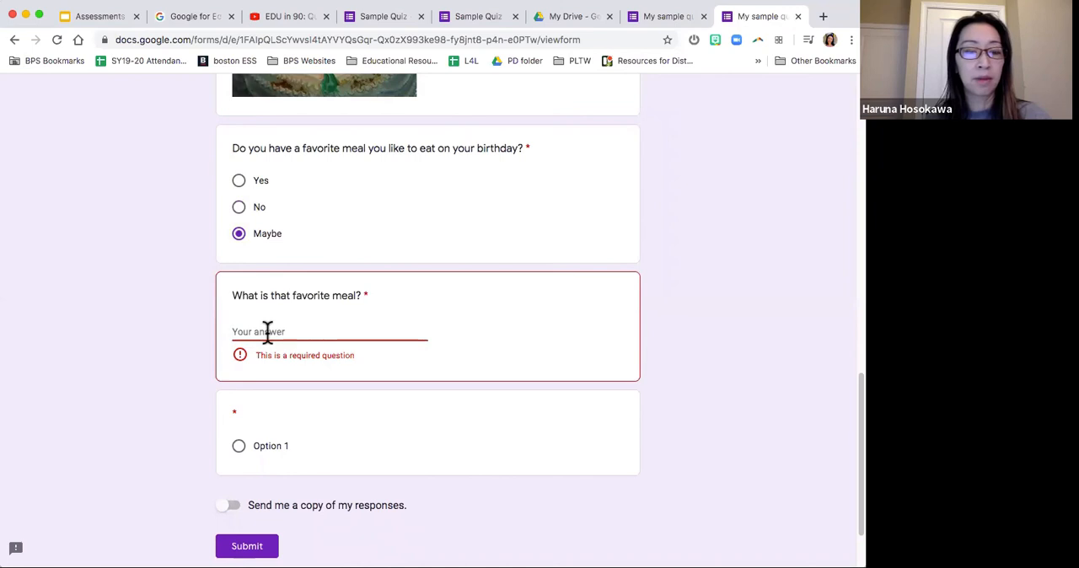
scroll(267, 331, "down", 1)
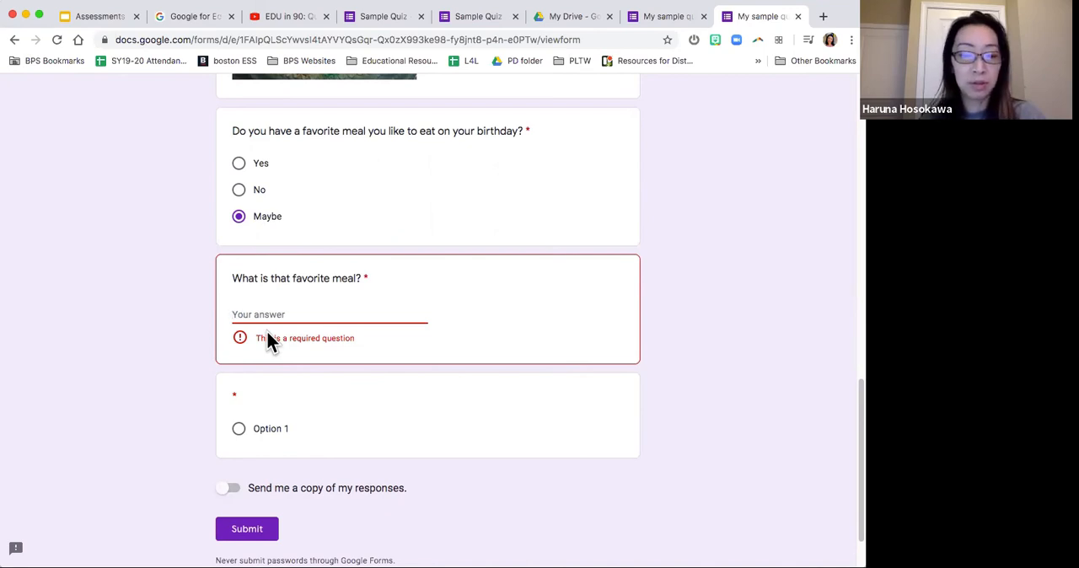
type("Steak")
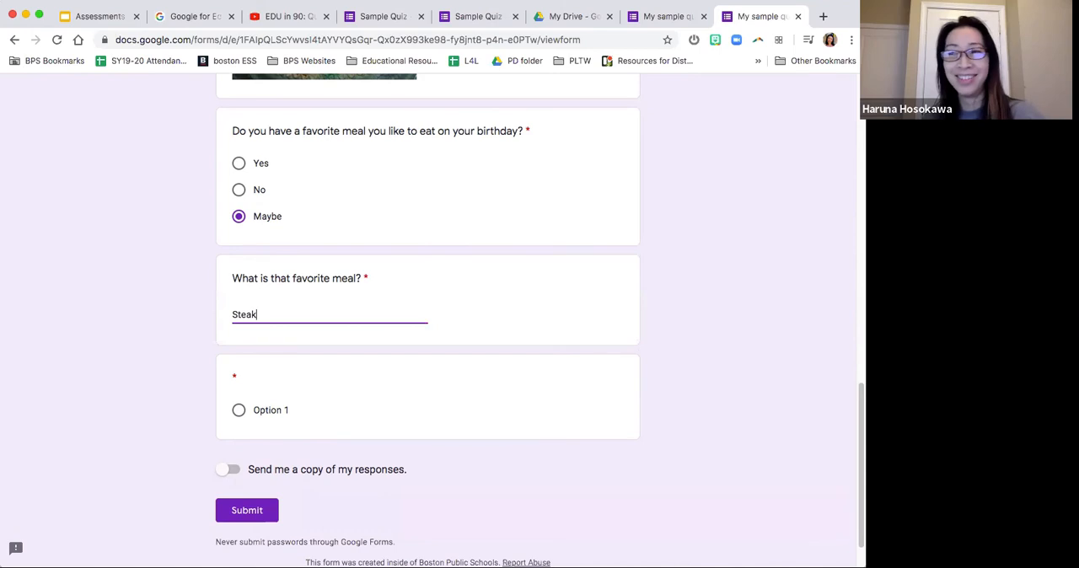
scroll(107, 377, "down", 2)
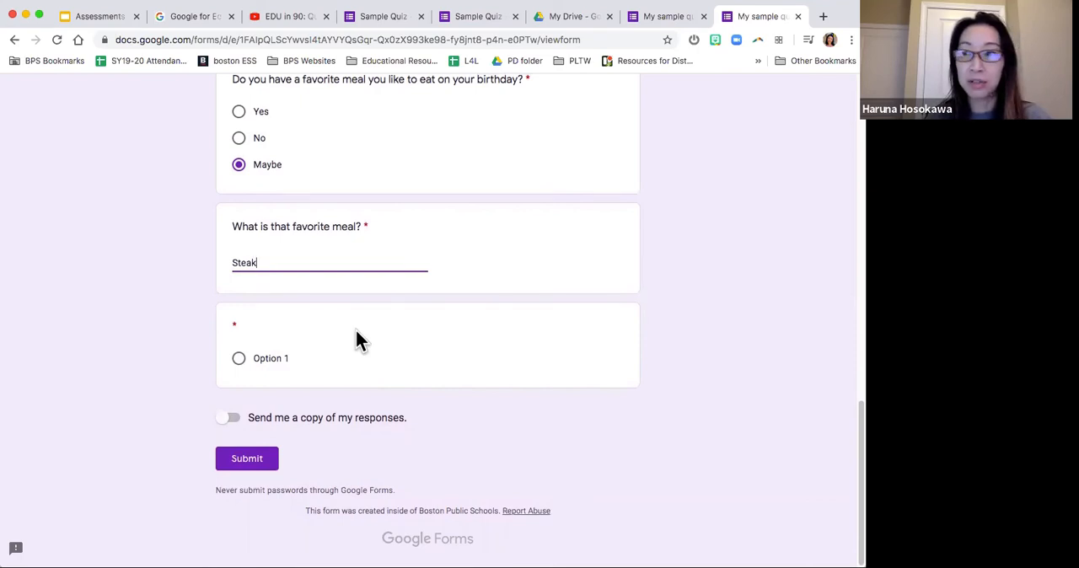
Step: Return to the "My sample quiz" editor and add a new blank multiple-choice question after the pancake question
left_click(480, 18)
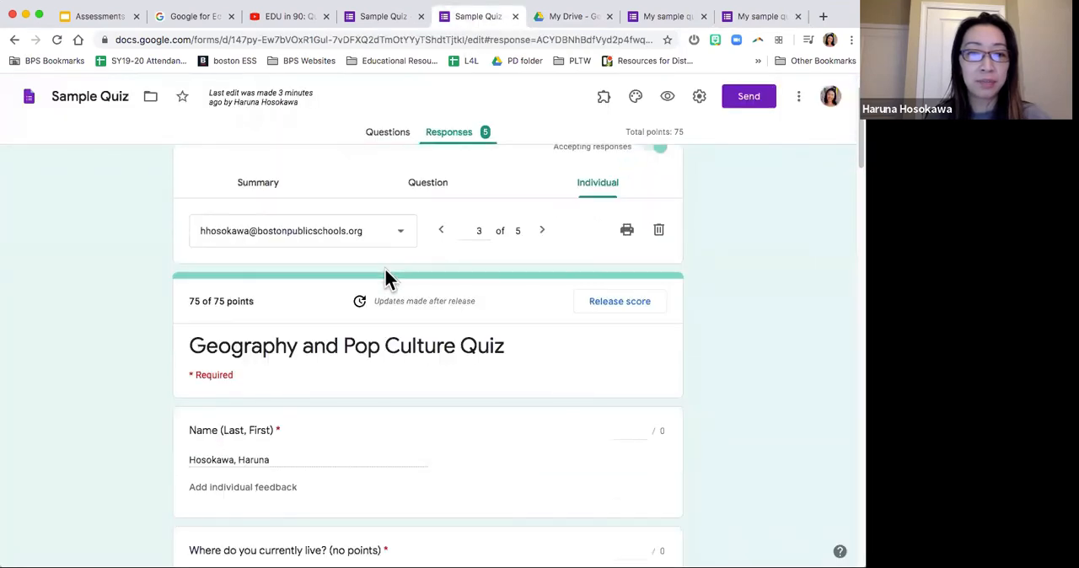
left_click(657, 19)
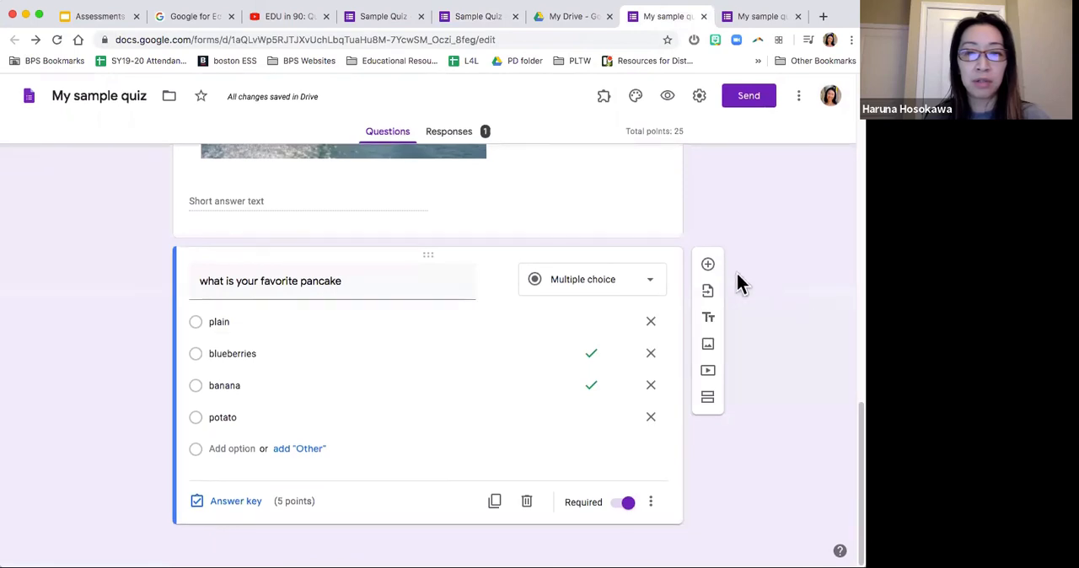
left_click(708, 266)
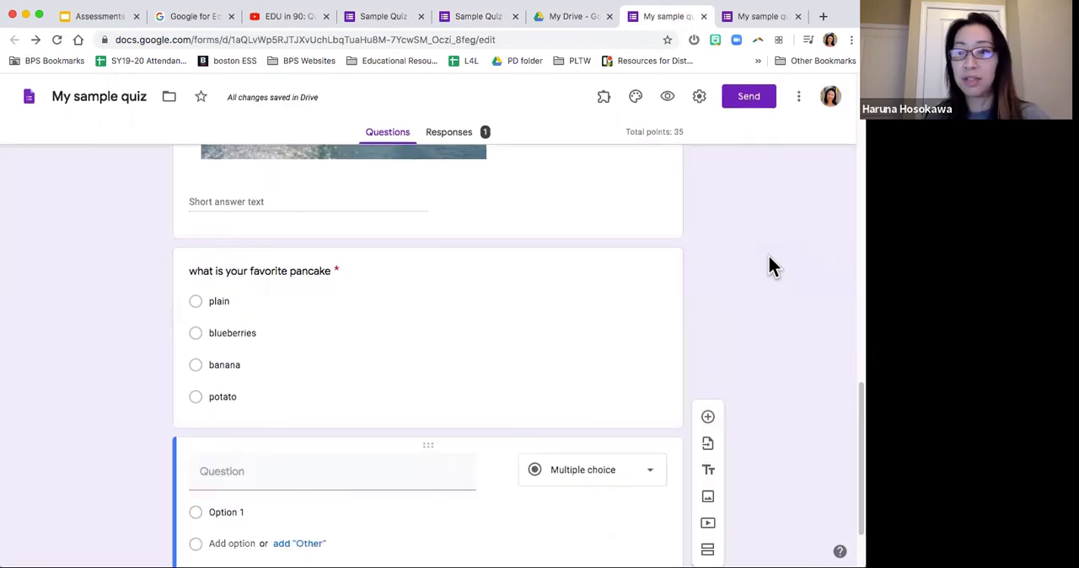
Step: Preview "My sample quiz" and look over the point values shown beside its questions
scroll(767, 255, "up", 1)
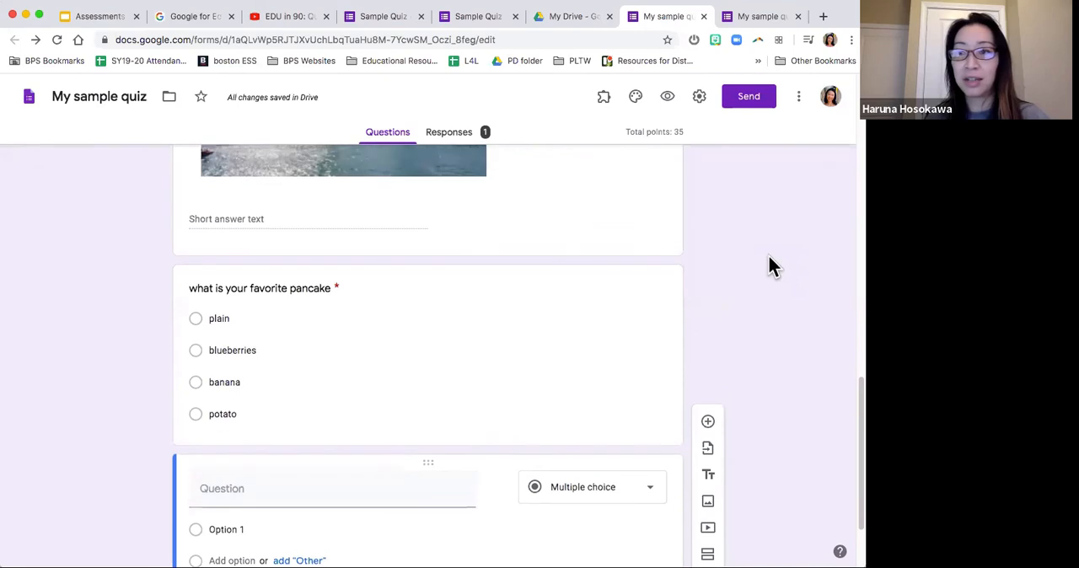
left_click(668, 100)
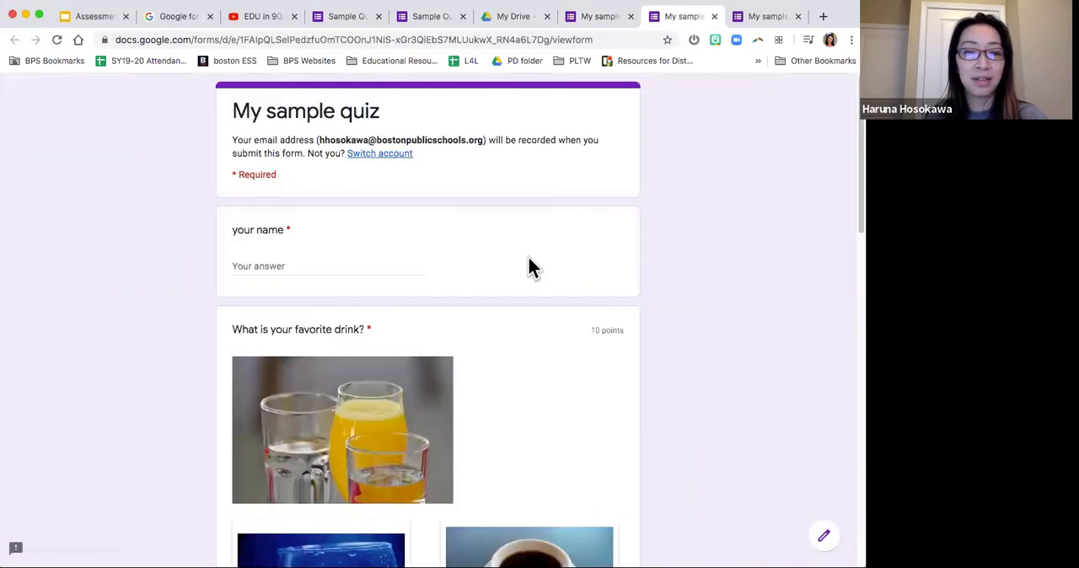
scroll(529, 265, "down", 7)
scroll(528, 267, "down", 6)
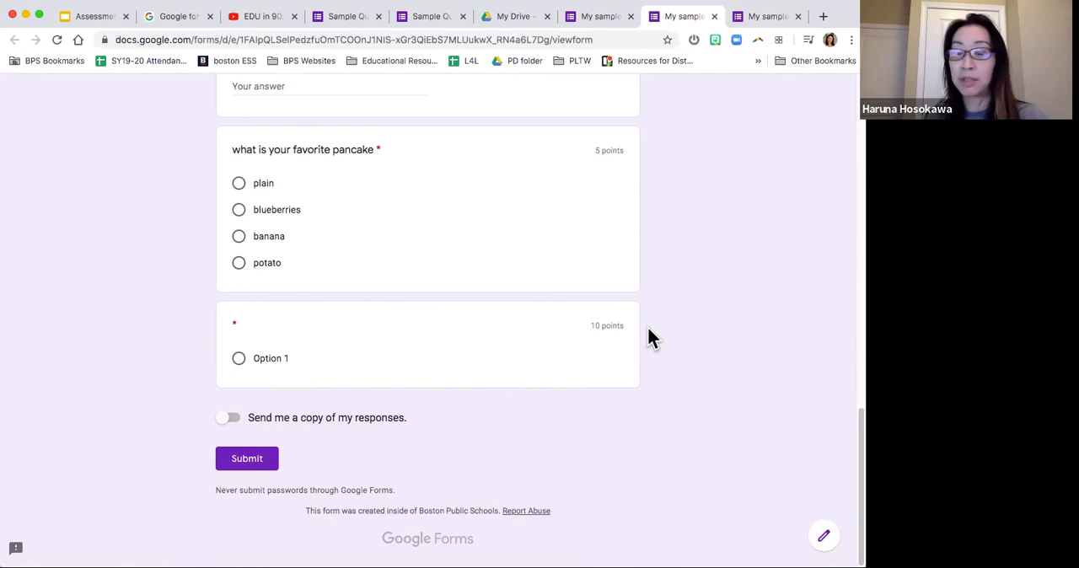
scroll(647, 337, "up", 5)
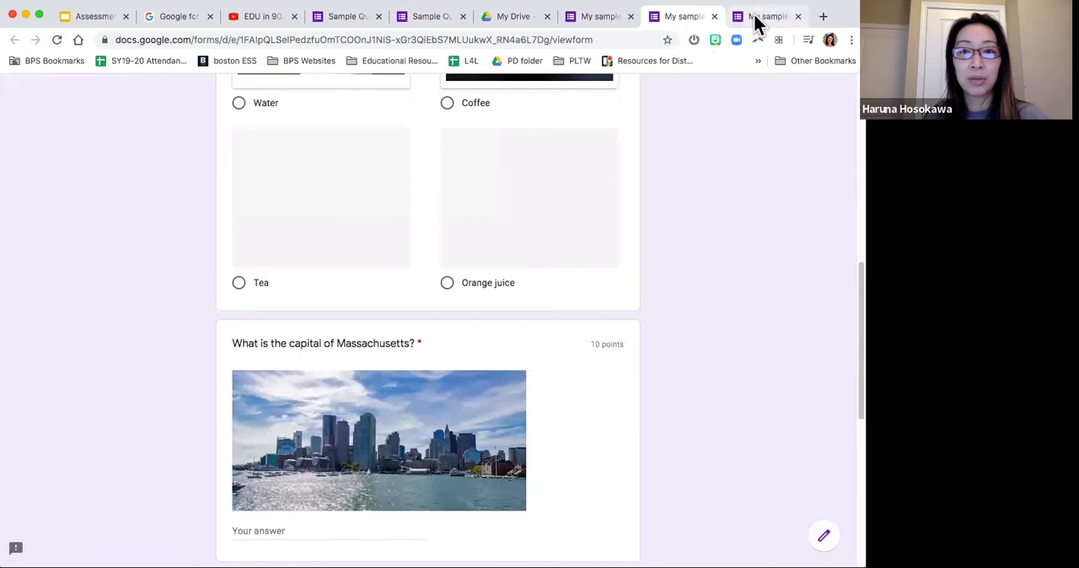
Step: Go back to the partly filled respondent form, choose Option 1 for the untitled question, and submit the response
left_click(758, 17)
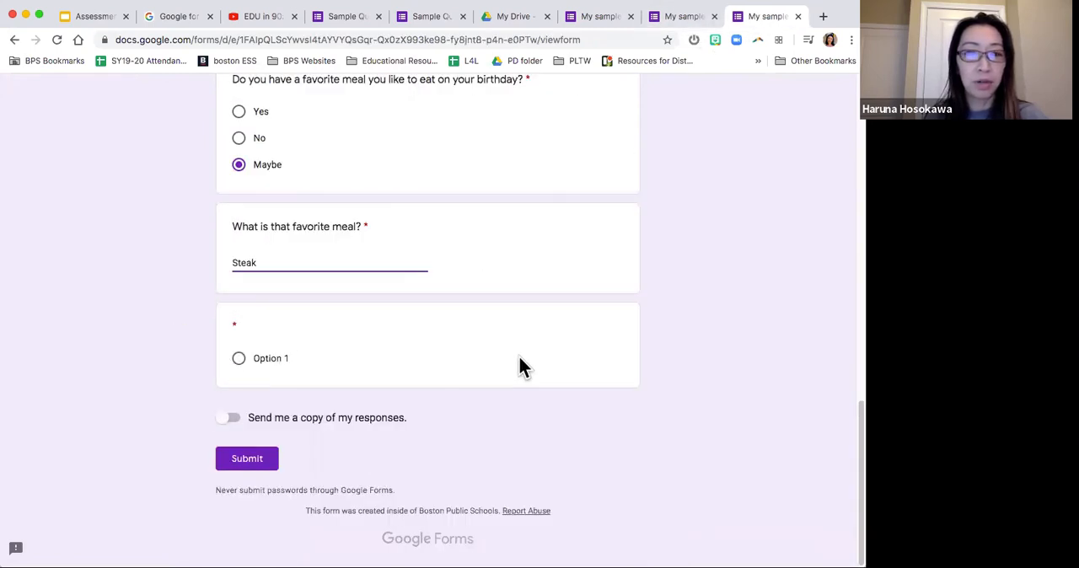
scroll(519, 358, "up", 1)
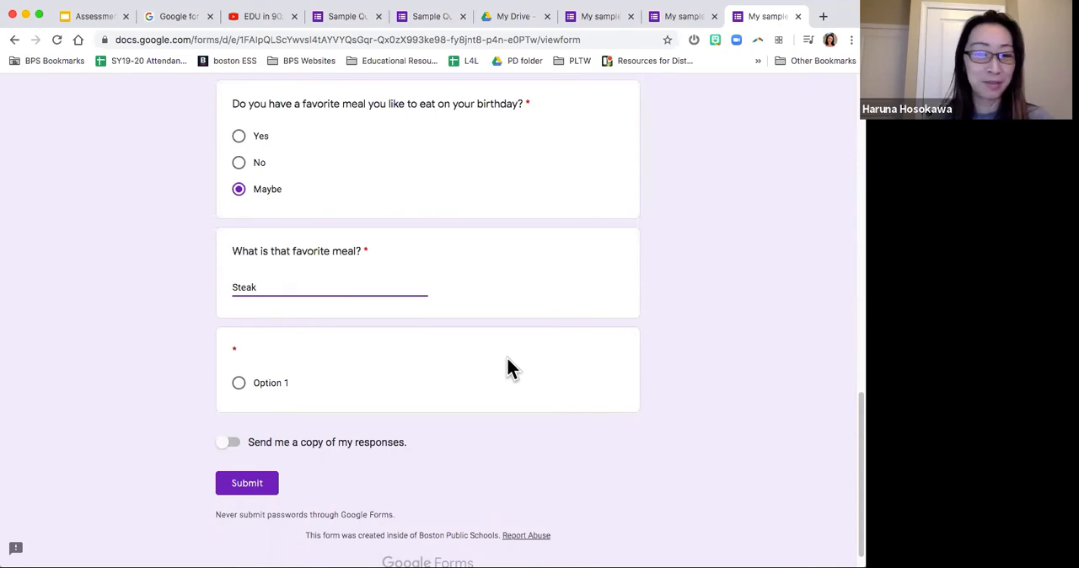
scroll(507, 362, "up", 1)
left_click(238, 505)
left_click(239, 403)
left_click(240, 503)
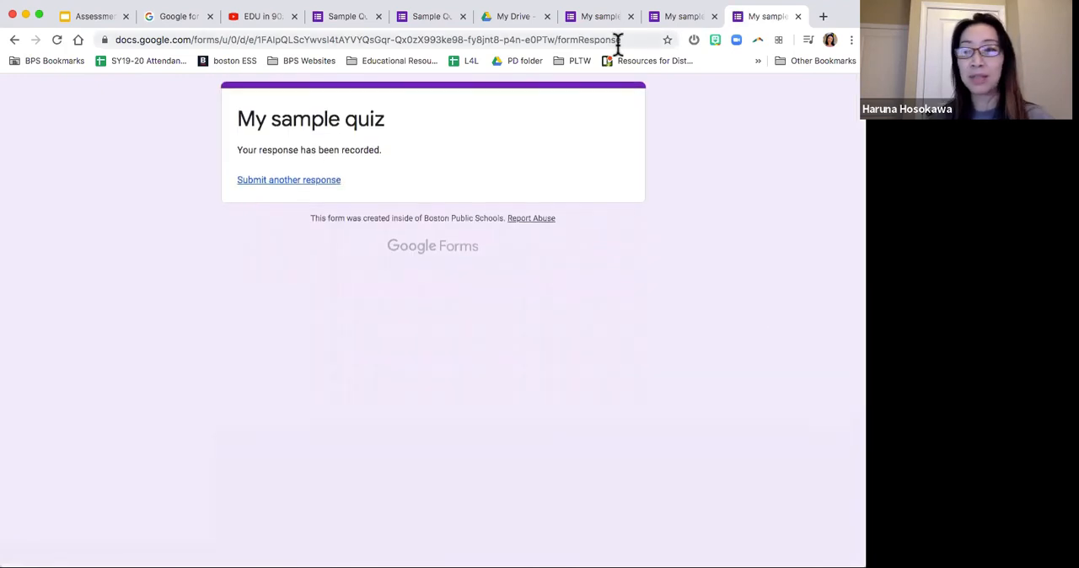
Step: Stop accepting responses for "Sample Quiz" and turn accepting responses back on
left_click(418, 17)
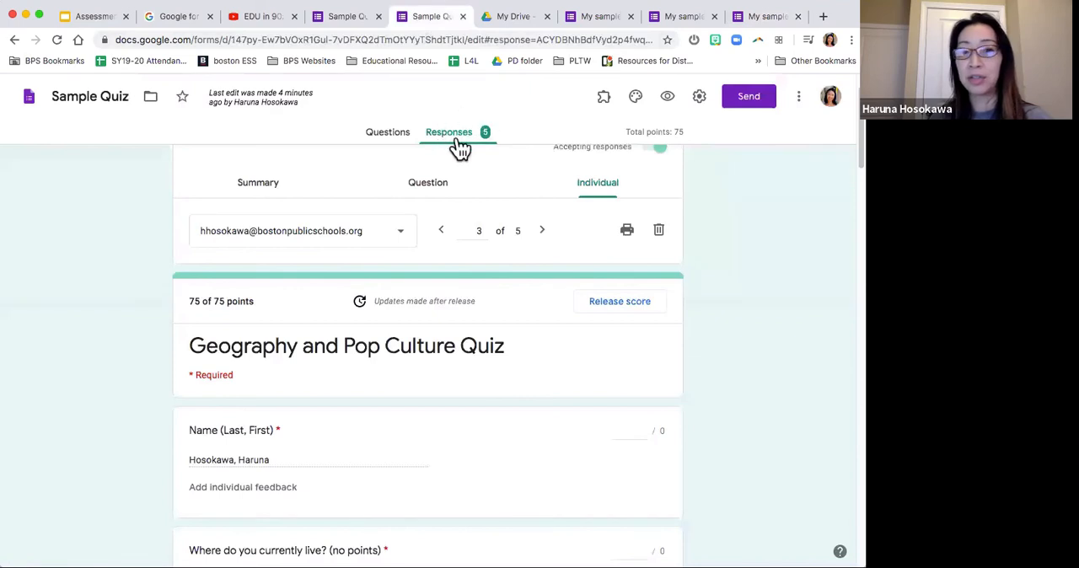
left_click(347, 17)
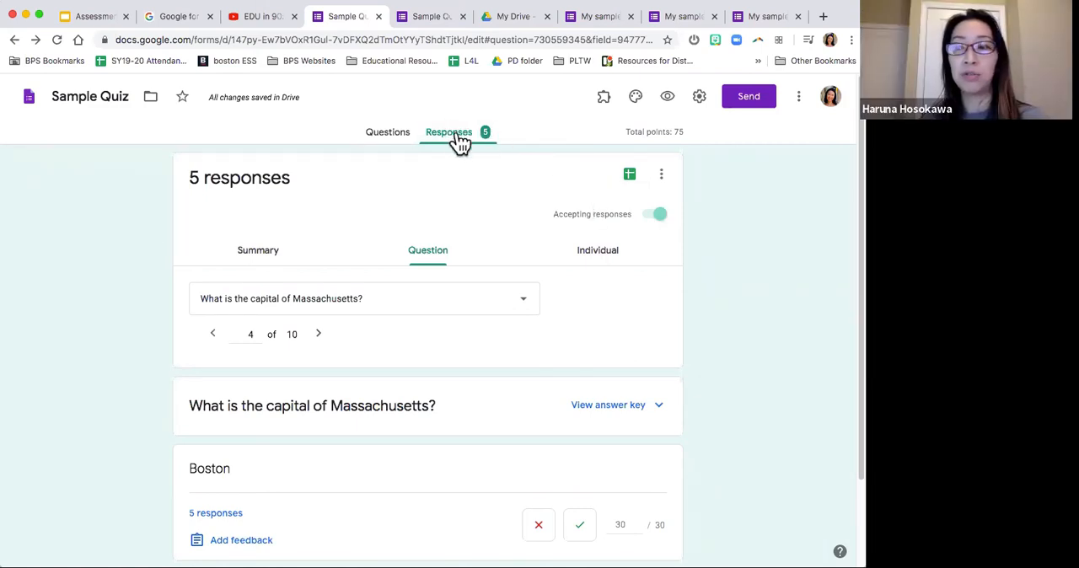
left_click(658, 216)
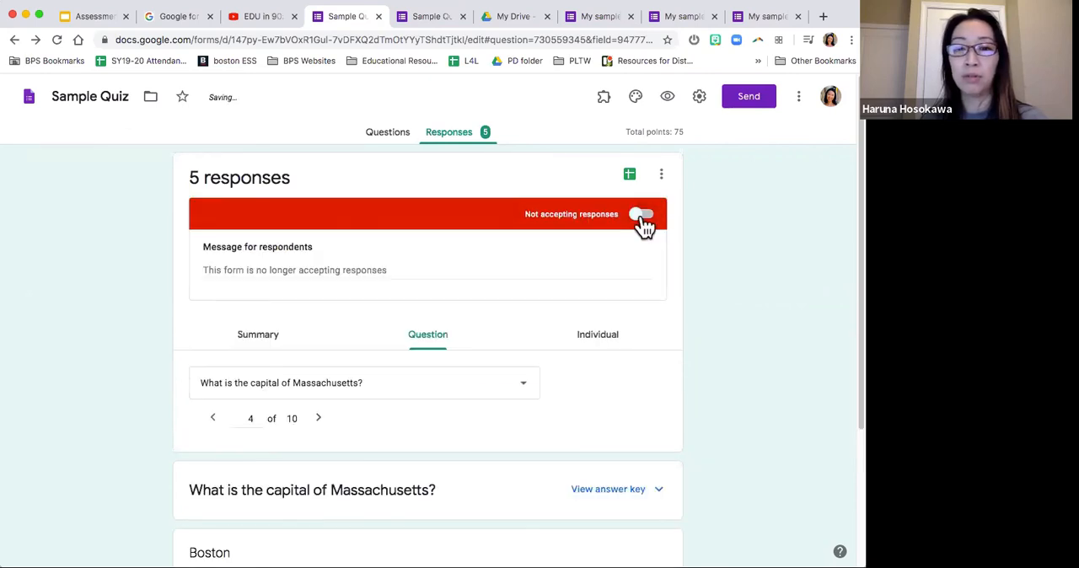
left_click(640, 216)
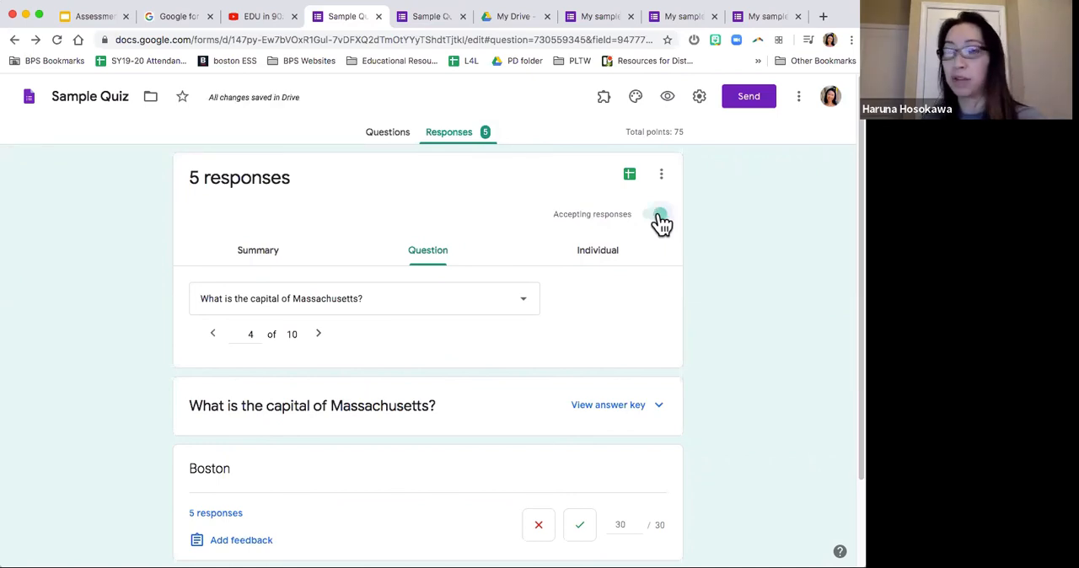
left_click(658, 215)
left_click(639, 216)
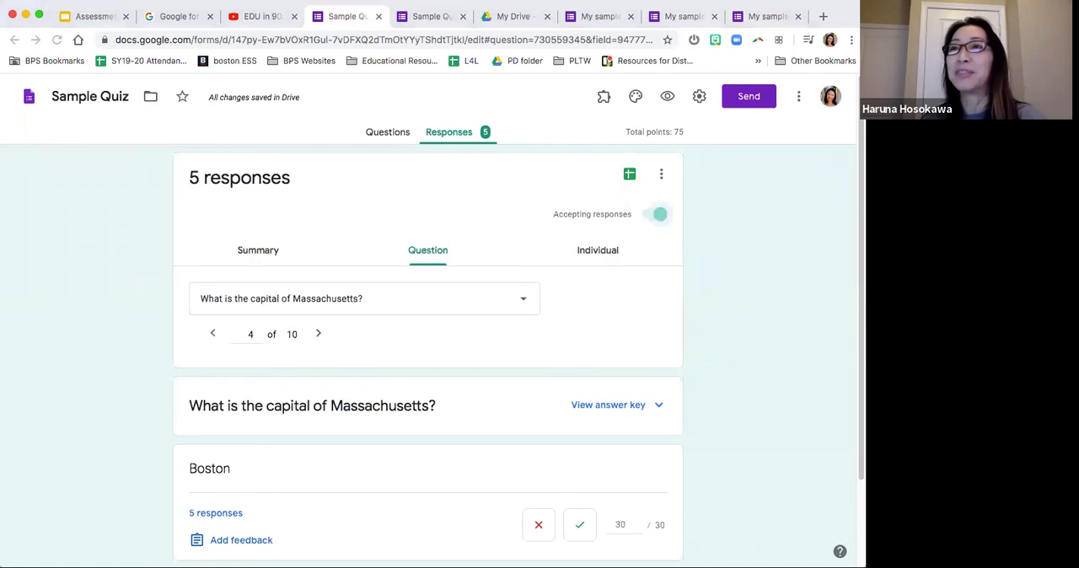
Step: Open the copied link of the "Wednesday Check-In" form and choose "Bake something" as today's fun activity
left_click(575, 40)
type("https://docs.google.com/forms/d/e/1FAIpQLSdHao150ltFA4KxAOU1DfFygCI4nxCqDZY5jAQasNNf47e9Tg/viewform?usp=sf_link")
key("Return")
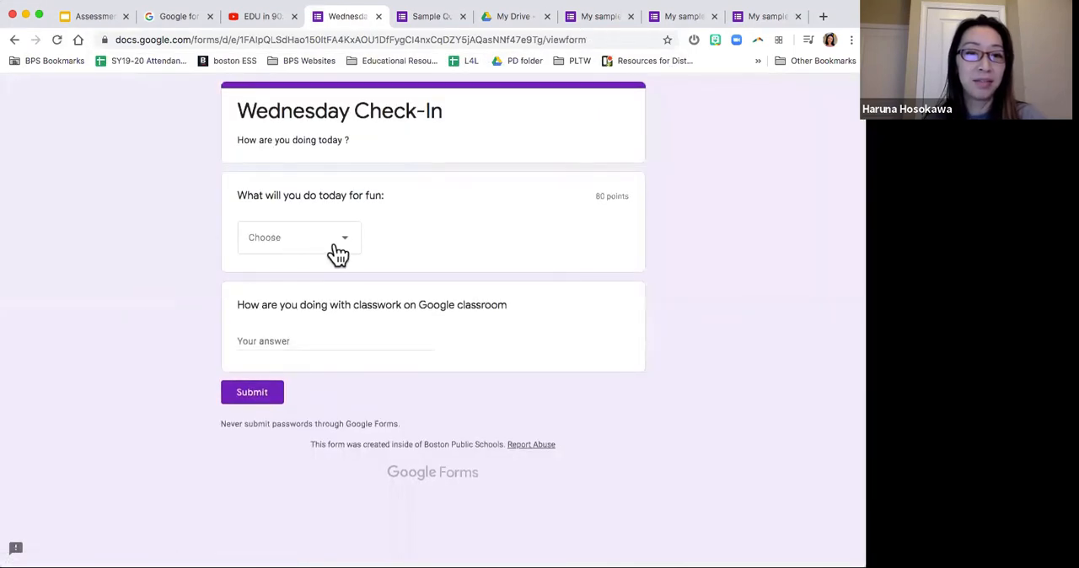
left_click(342, 251)
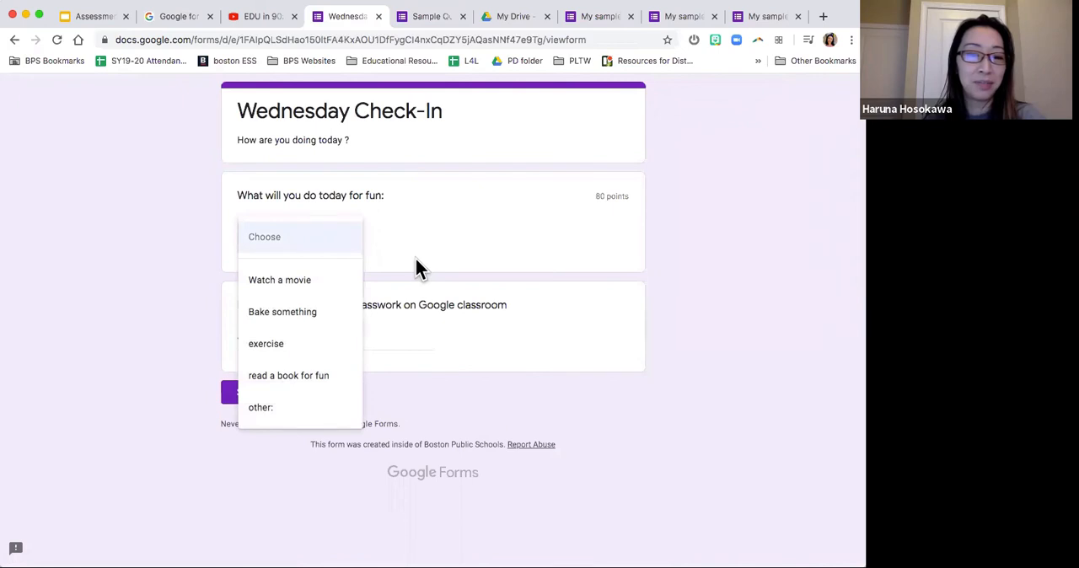
left_click(315, 313)
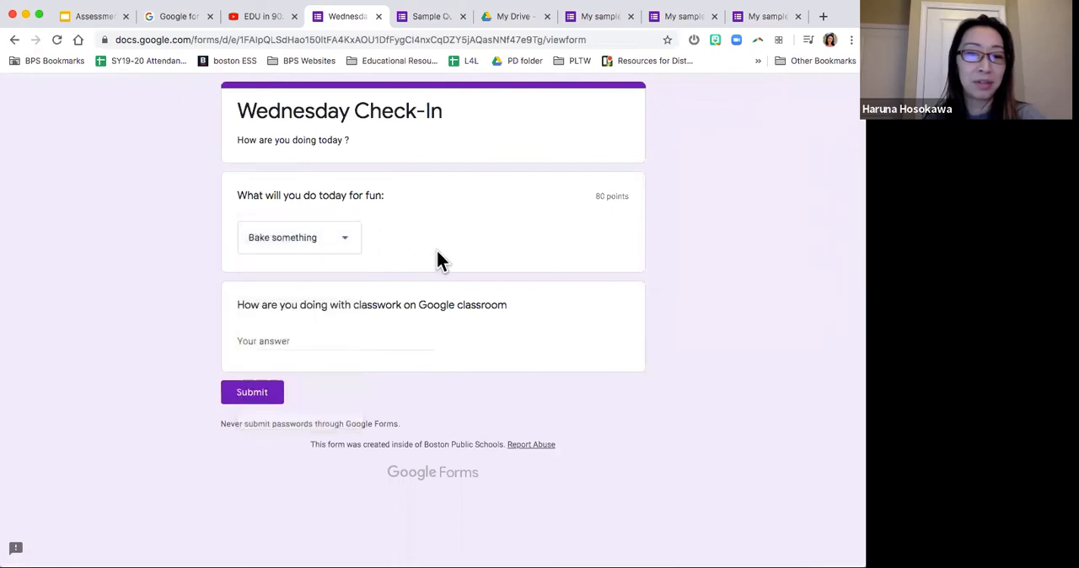
Step: Submit the check-in with "Great!" as the Google Classroom classwork answer, and view the score for the response
left_click(352, 347)
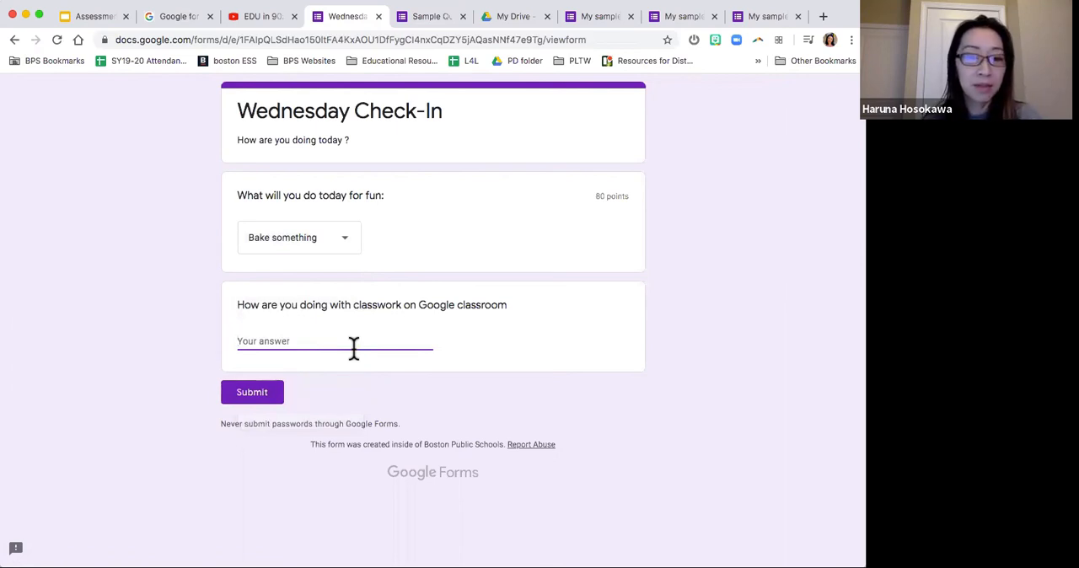
type("Great!")
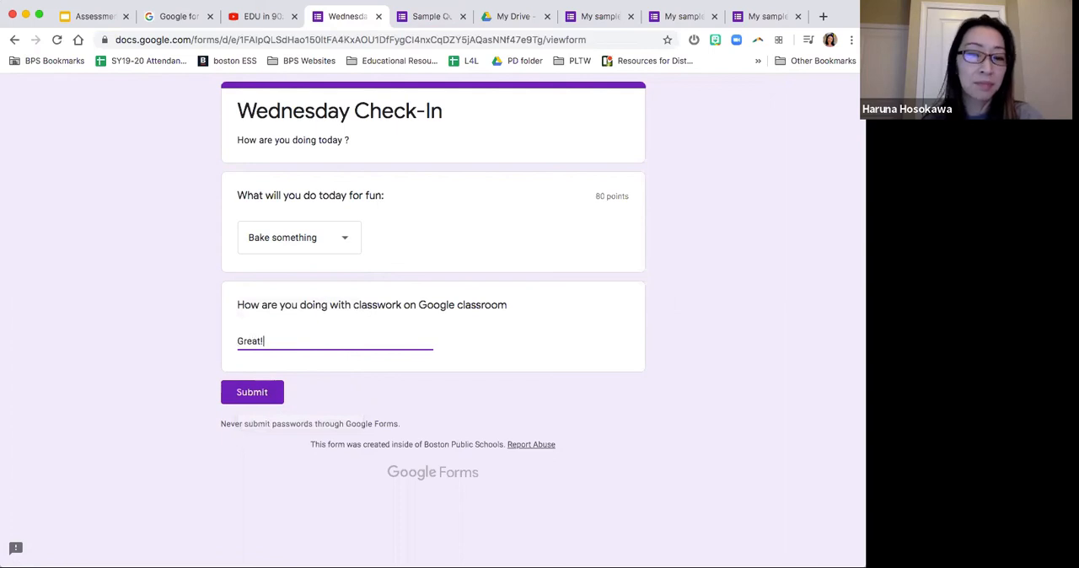
left_click(250, 398)
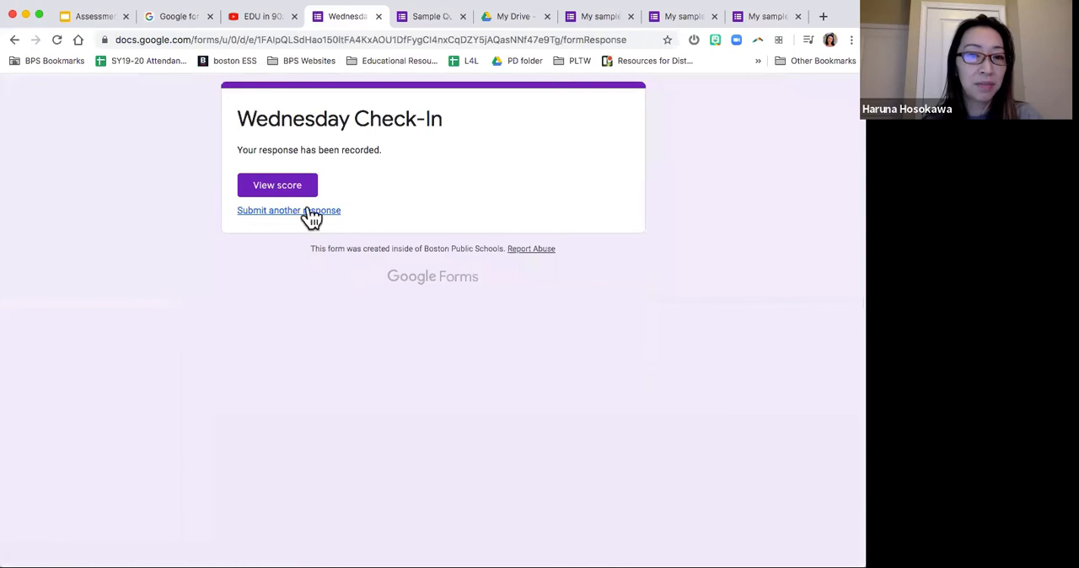
left_click(298, 182)
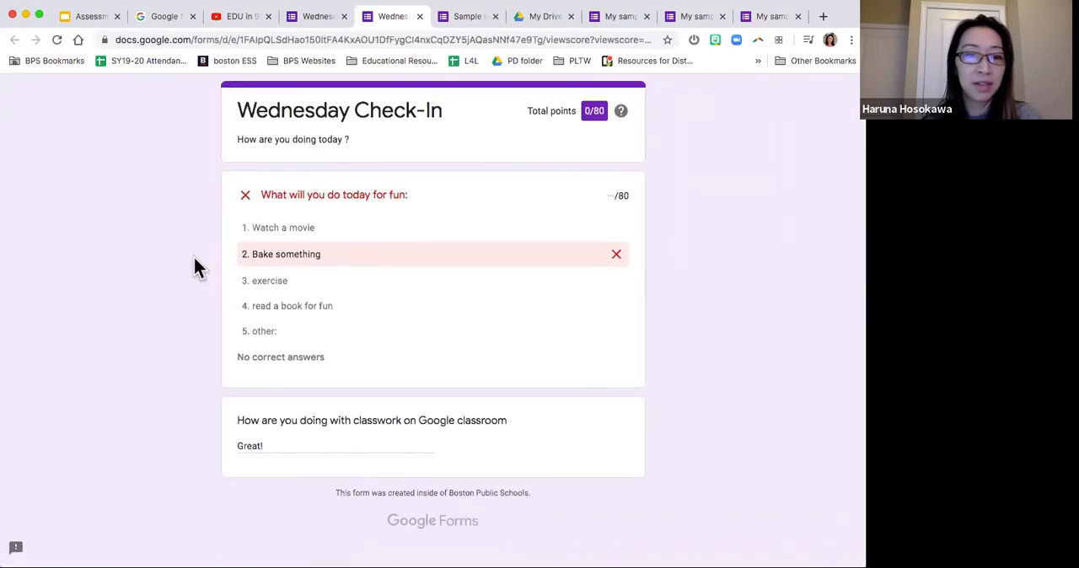
left_click(420, 16)
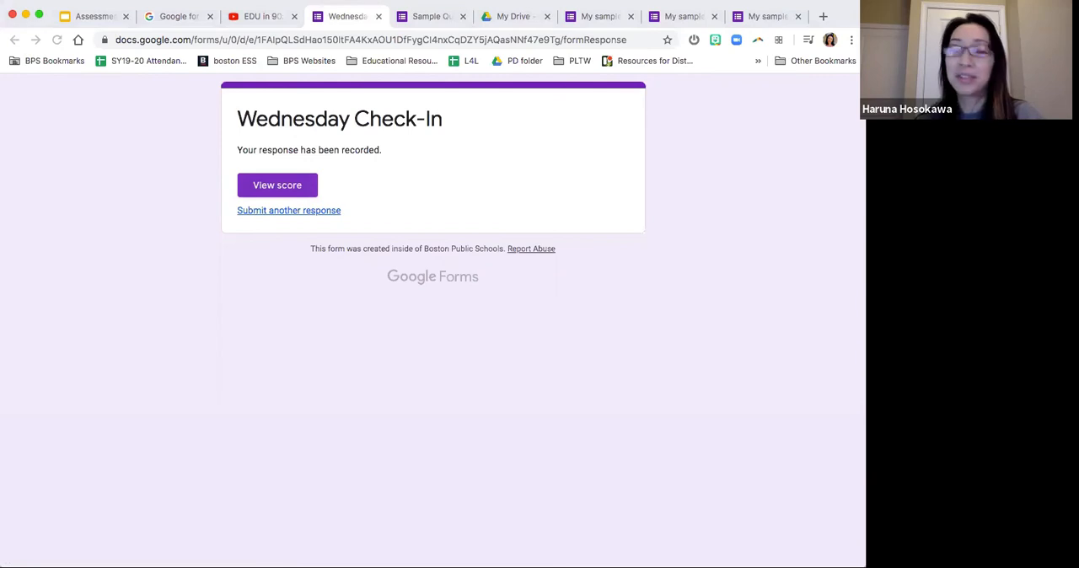
Step: Open the copied link of the "Practice Quiz" form in the current browser tab
left_click(511, 39)
key("Return")
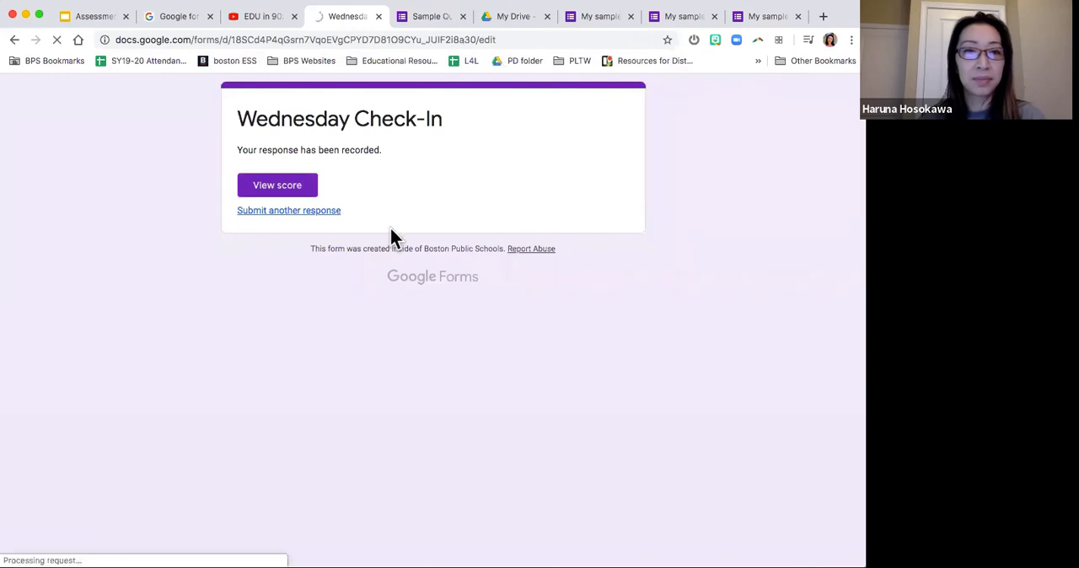
scroll(390, 228, "down", 1)
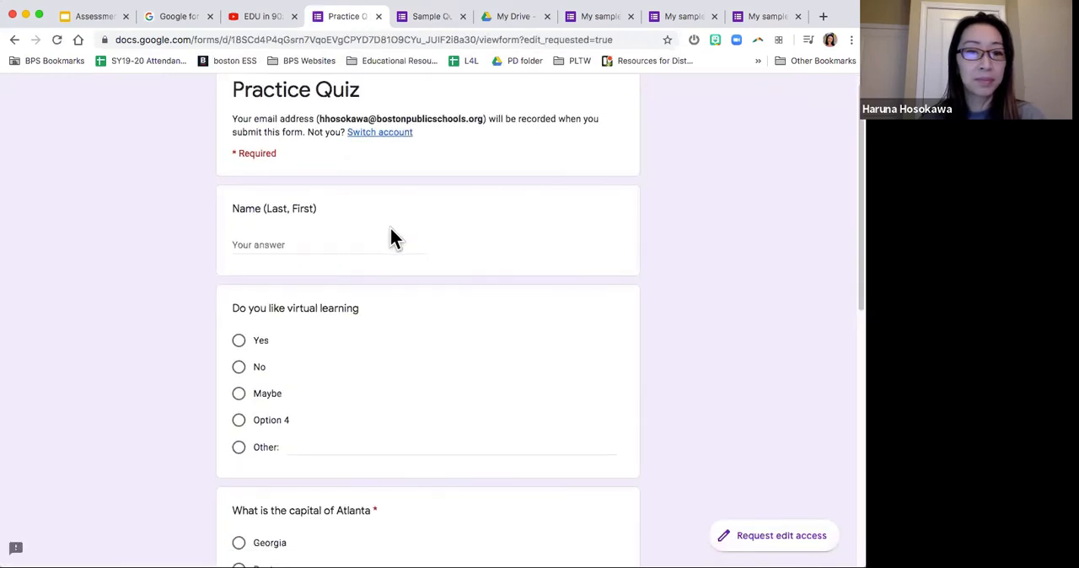
Step: Enter the respondent's full name, last name first, and answer "Do you like virtual learning" with Maybe
left_click(347, 243)
type("H")
key("BackSpace")
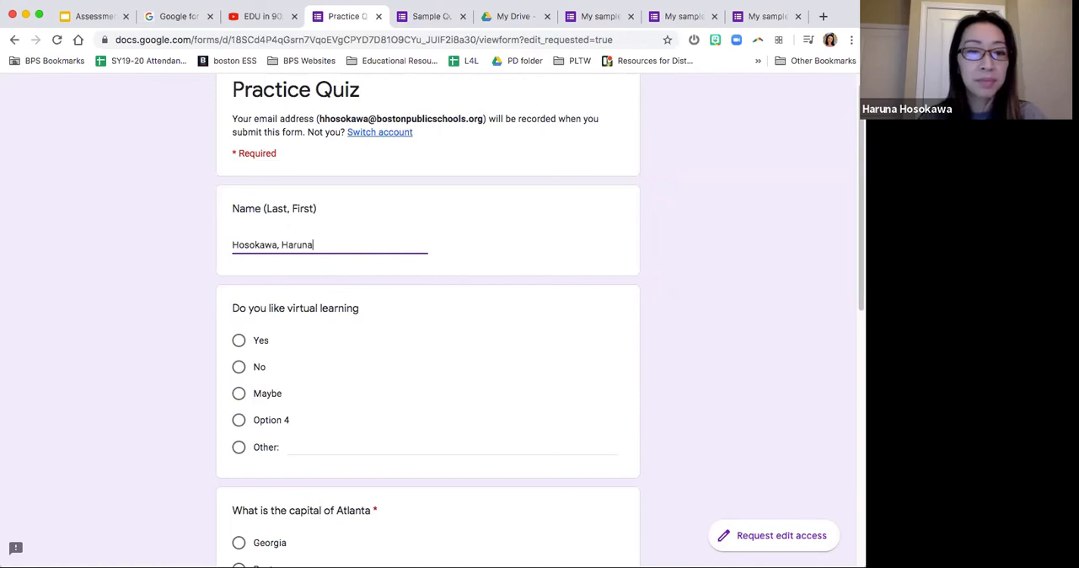
scroll(327, 253, "down", 3)
left_click(275, 283)
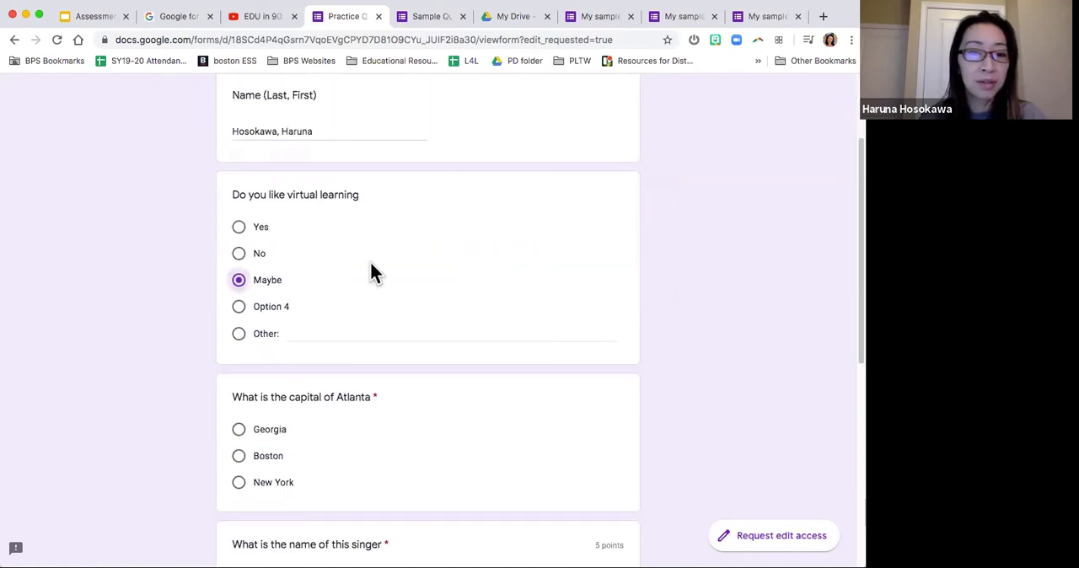
Step: Answer "What is the capital of Atlanta" with Georgia and "What is the name of this singer" with Whitney Houston
scroll(376, 261, "down", 3)
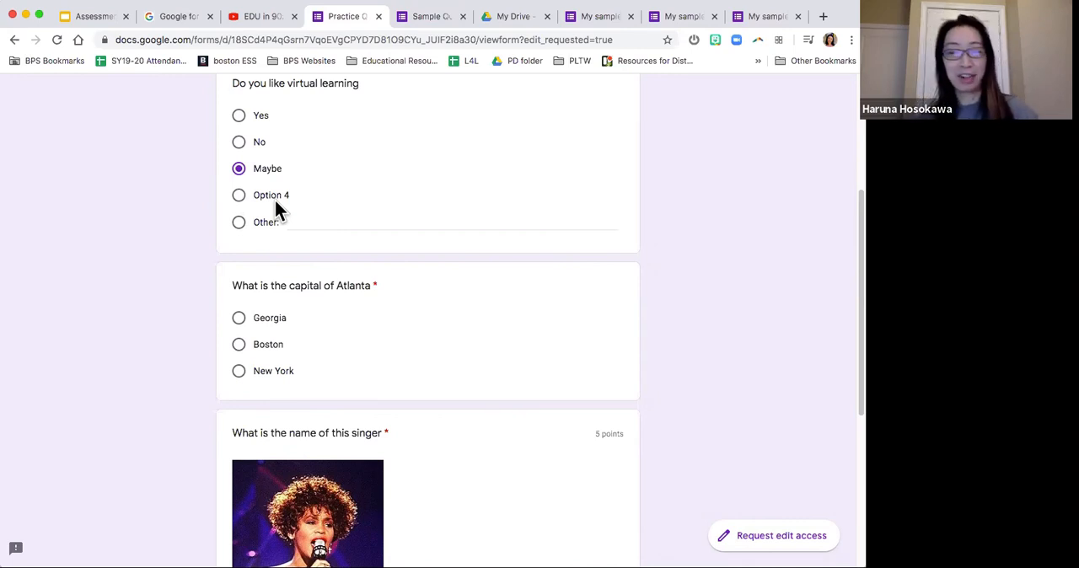
scroll(275, 207, "down", 2)
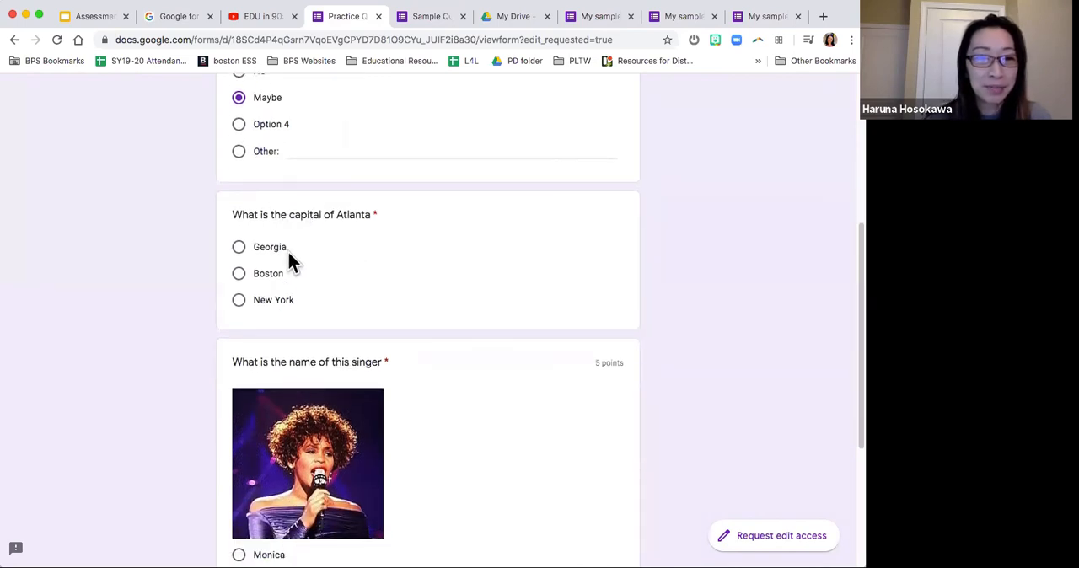
left_click(286, 251)
scroll(286, 251, "down", 6)
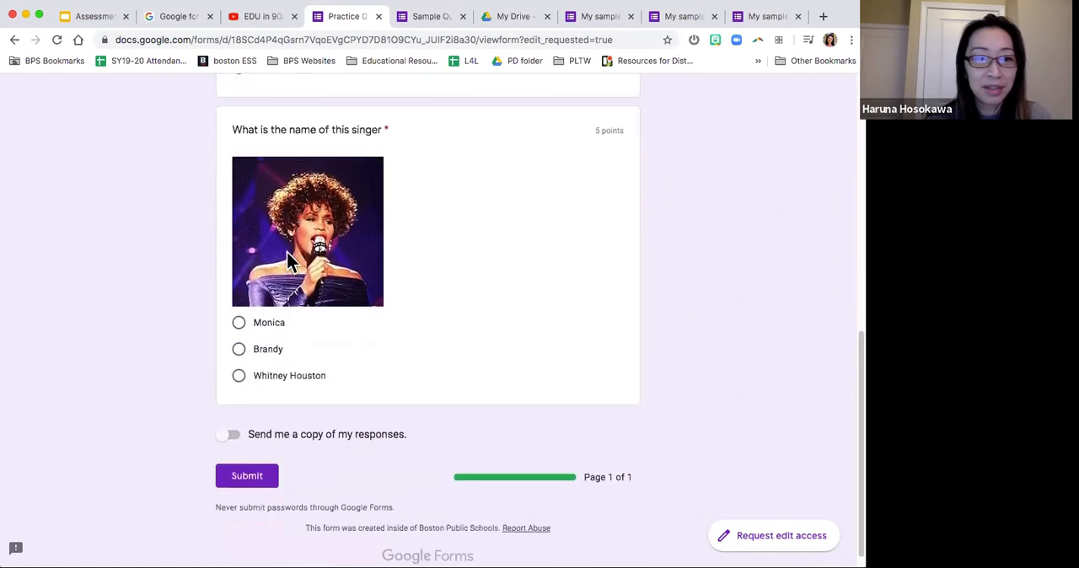
left_click(285, 374)
Step: Submit the "Practice Quiz" response and view its score, closing both Practice Quiz browser tabs when done
scroll(375, 370, "down", 1)
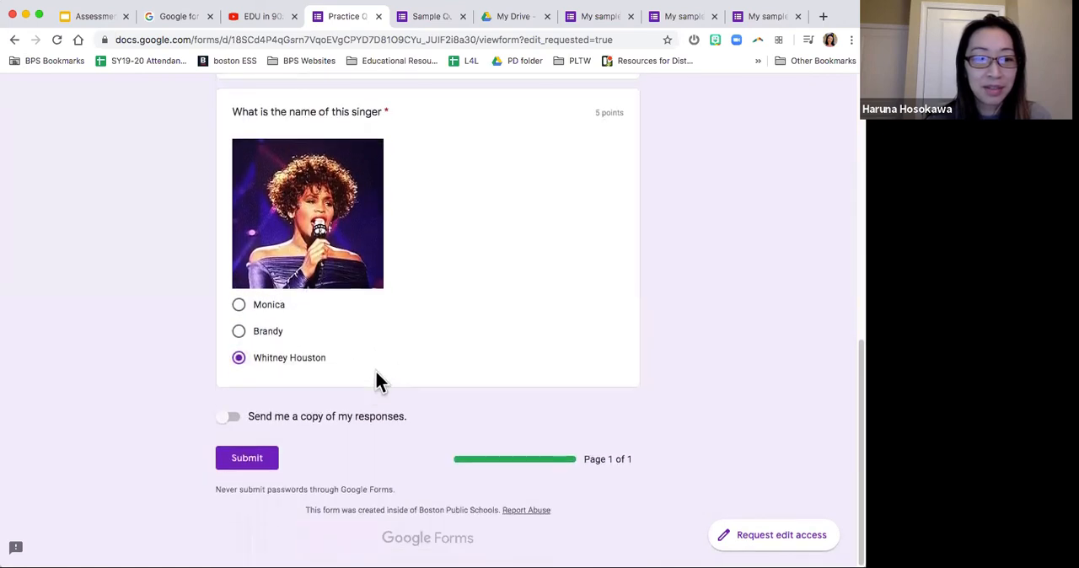
left_click(252, 457)
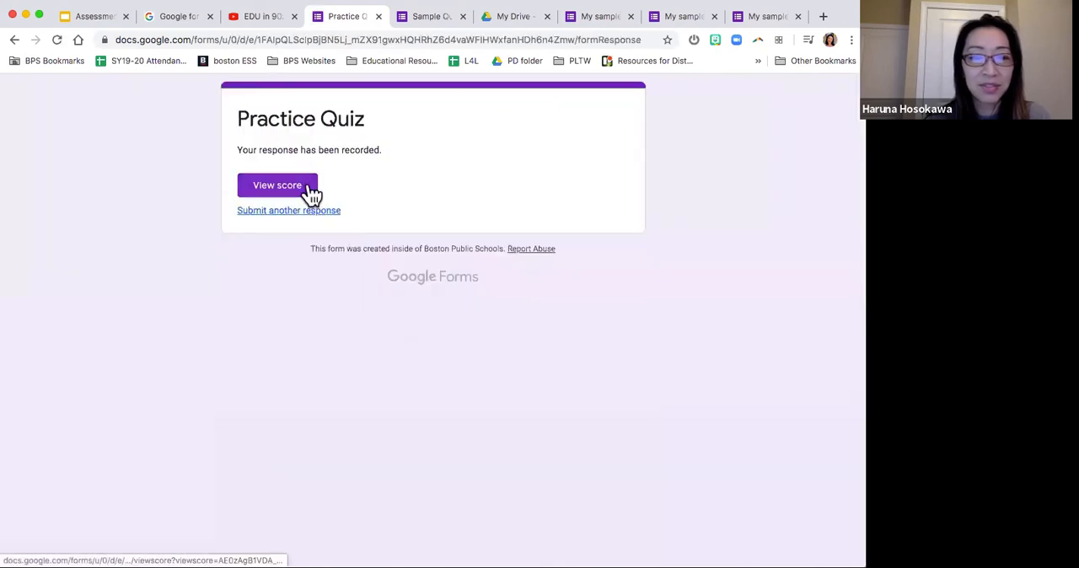
left_click(309, 192)
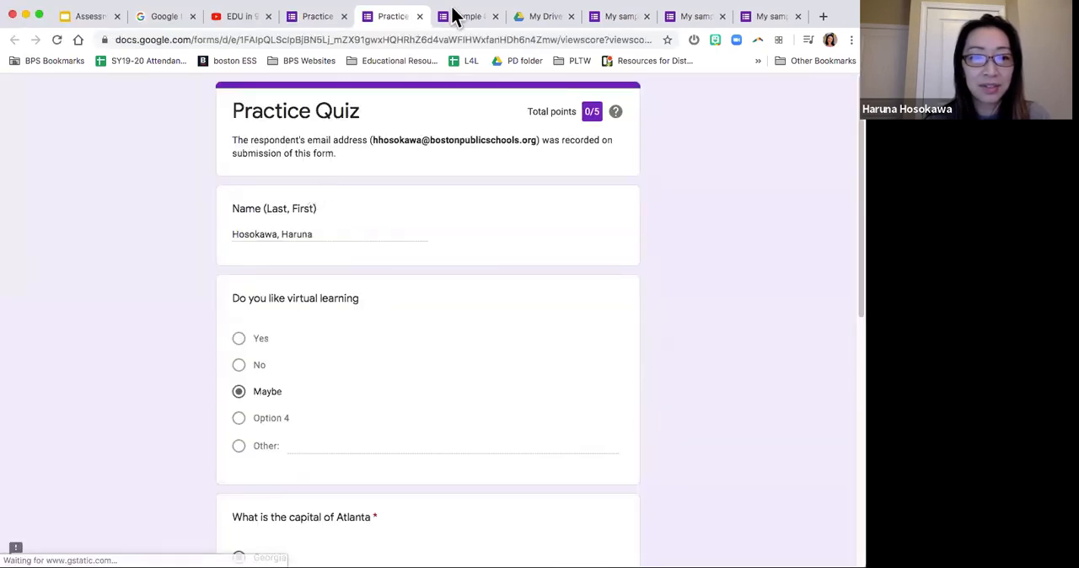
left_click(419, 17)
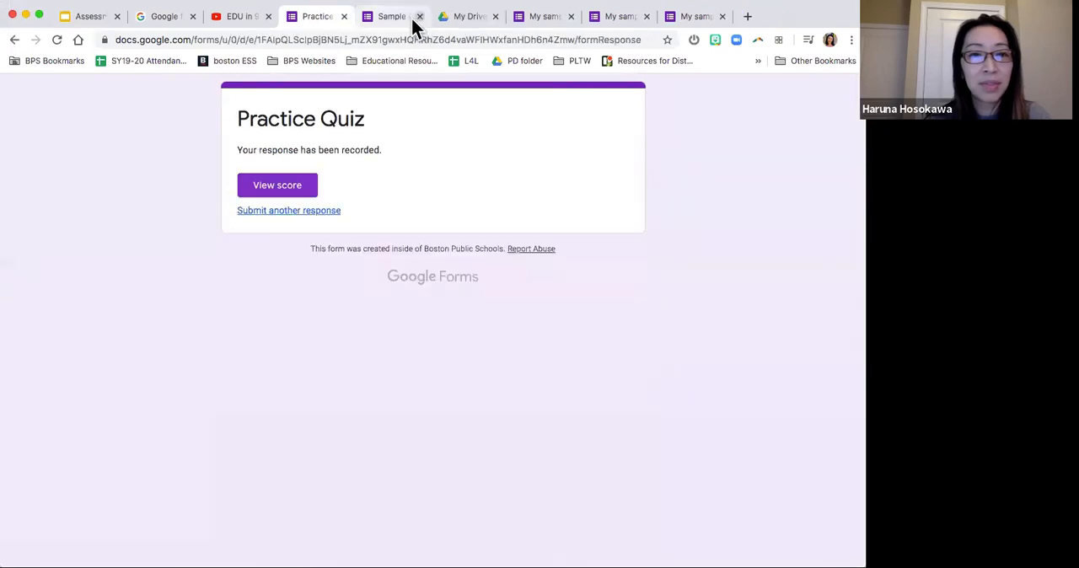
left_click(343, 17)
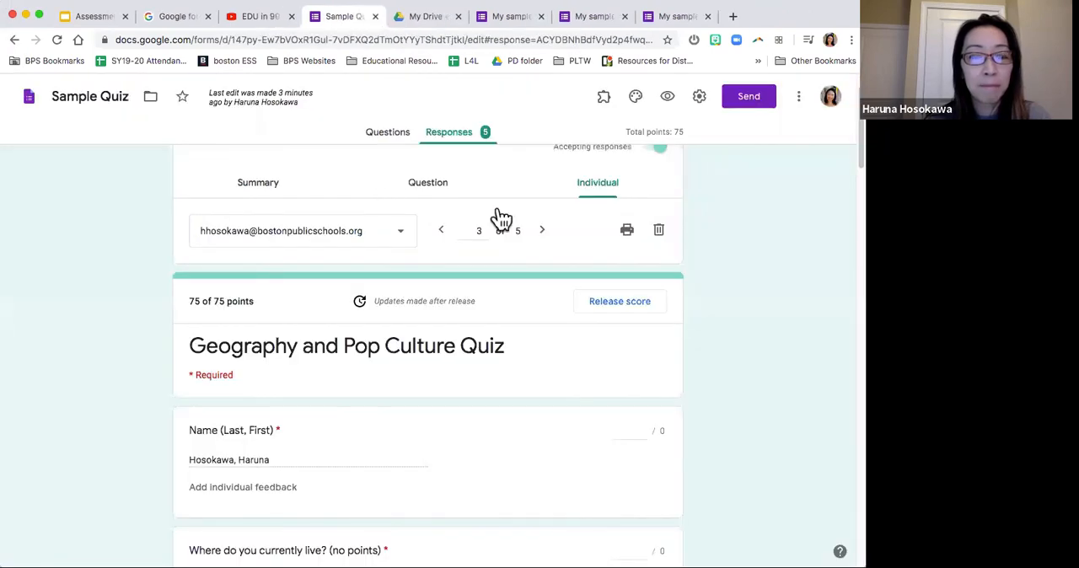
Step: Display the shareable link of the "Sample Quiz" form without sending it, and briefly preview the form as a respondent
scroll(734, 239, "down", 3)
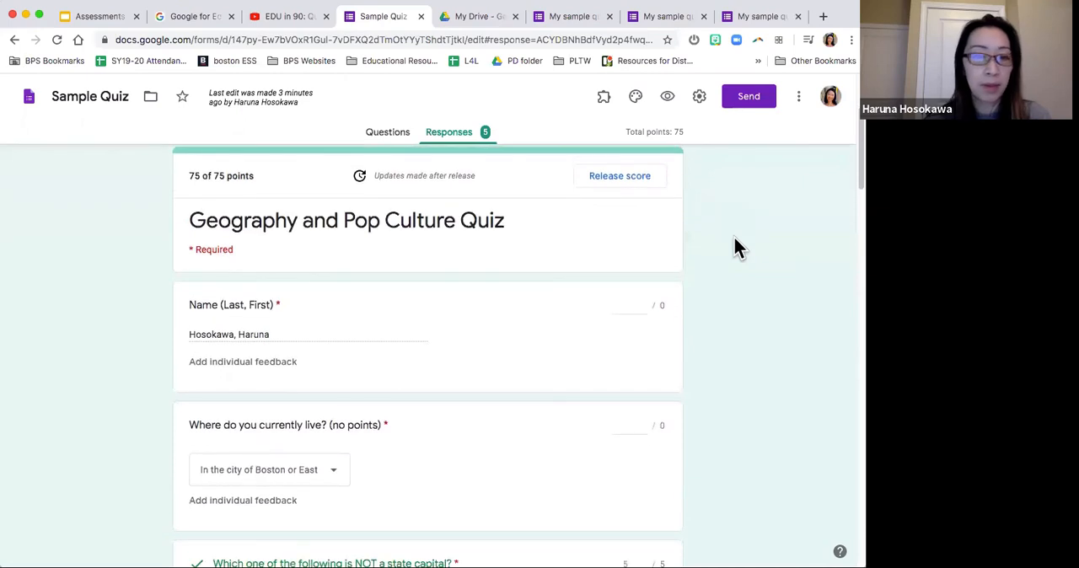
scroll(734, 239, "up", 1)
scroll(733, 247, "up", 3)
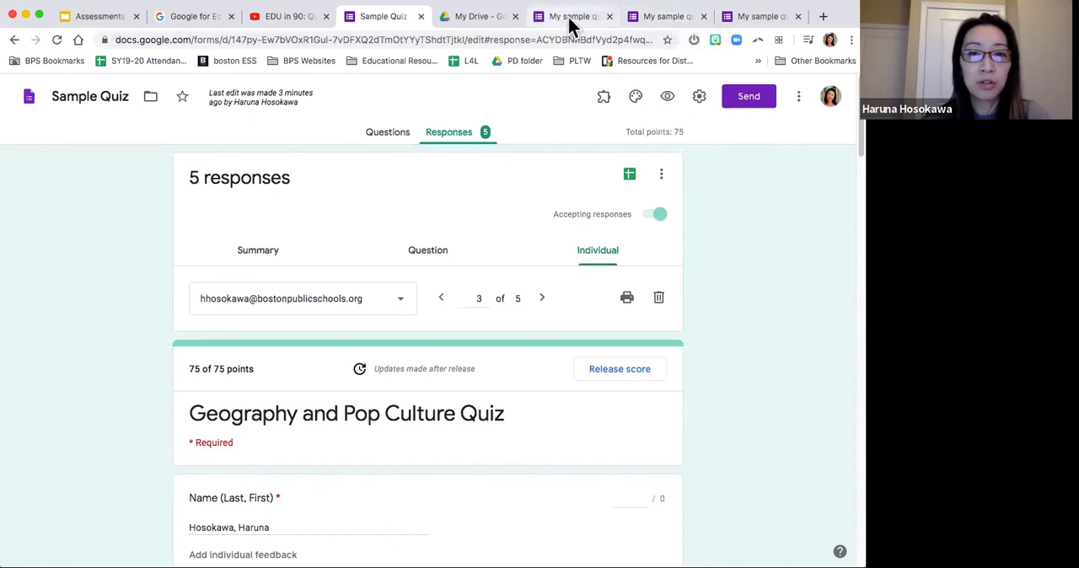
left_click(755, 98)
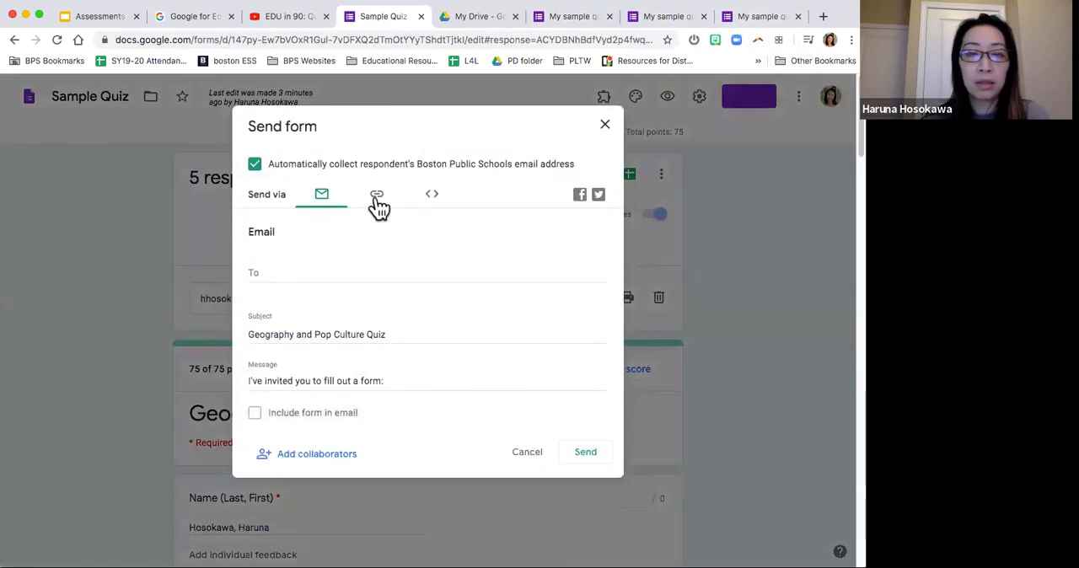
left_click(375, 207)
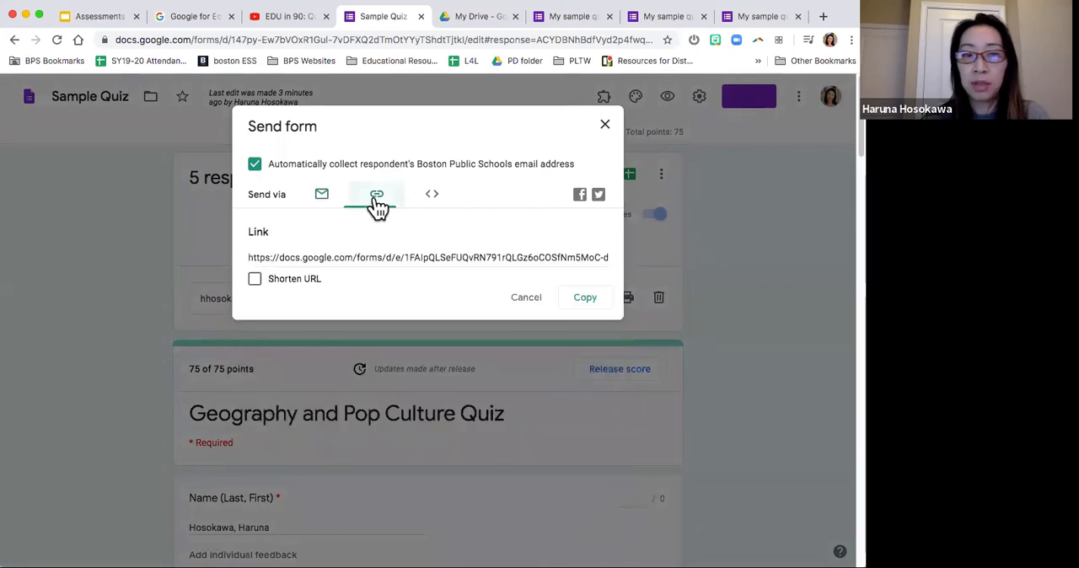
left_click(392, 259)
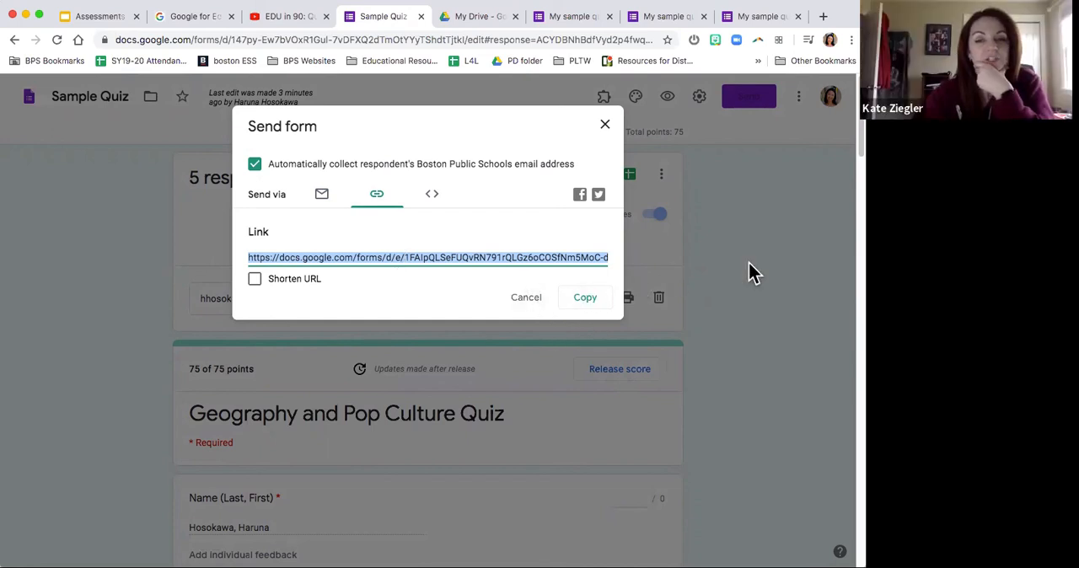
left_click(524, 299)
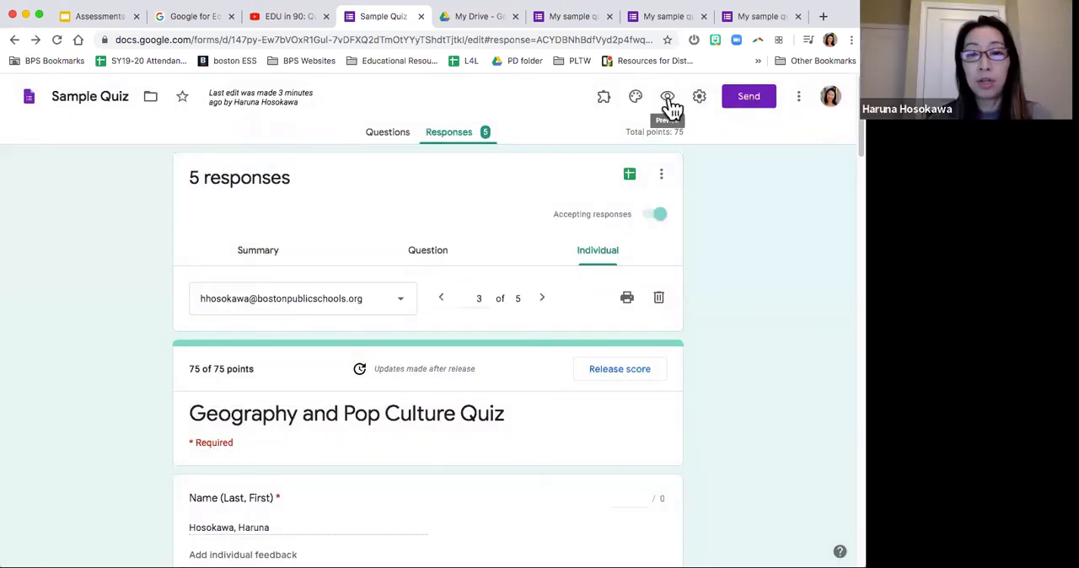
left_click(669, 99)
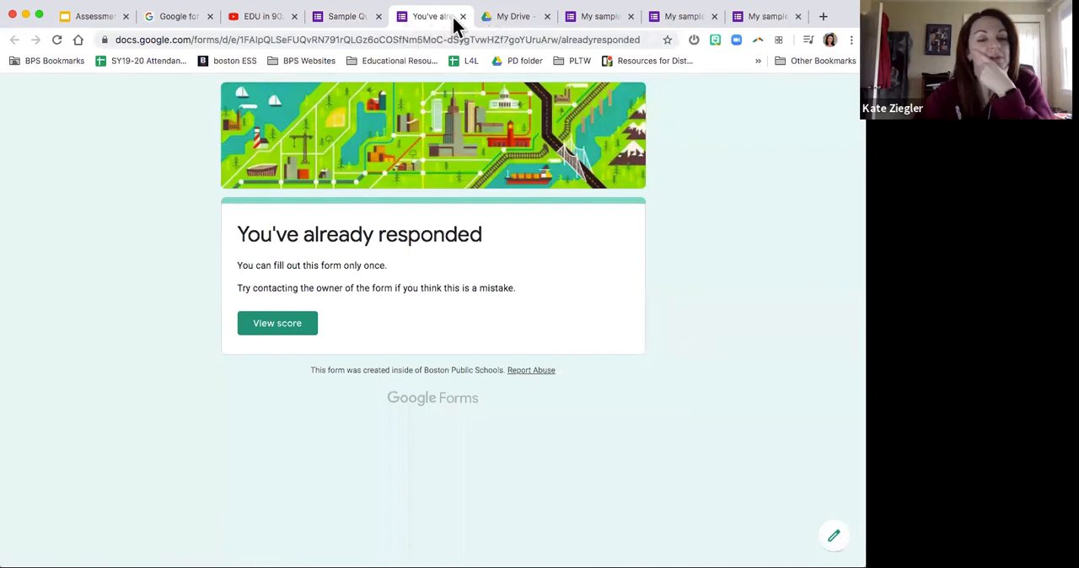
left_click(463, 16)
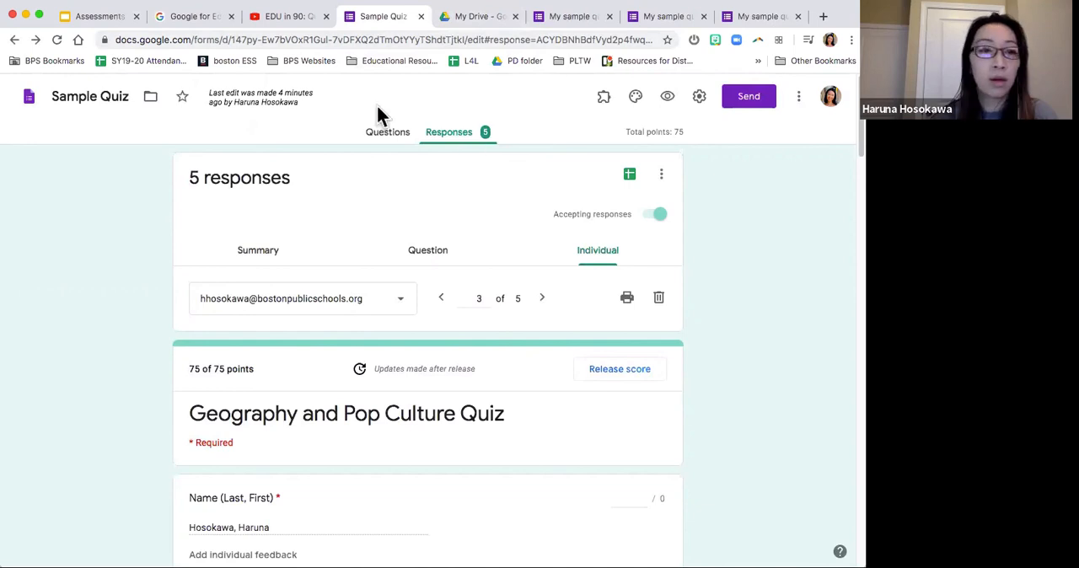
Step: Switch to the "Assessments: Google Forms and More" presentation in Google Slides and advance to the Quizizz slide
left_click(100, 18)
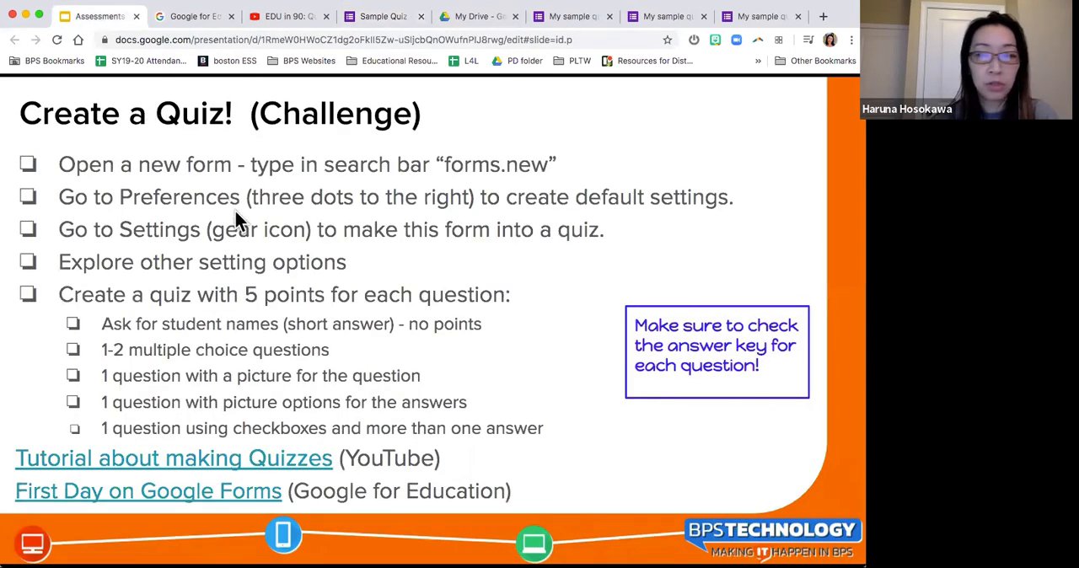
key("Right")
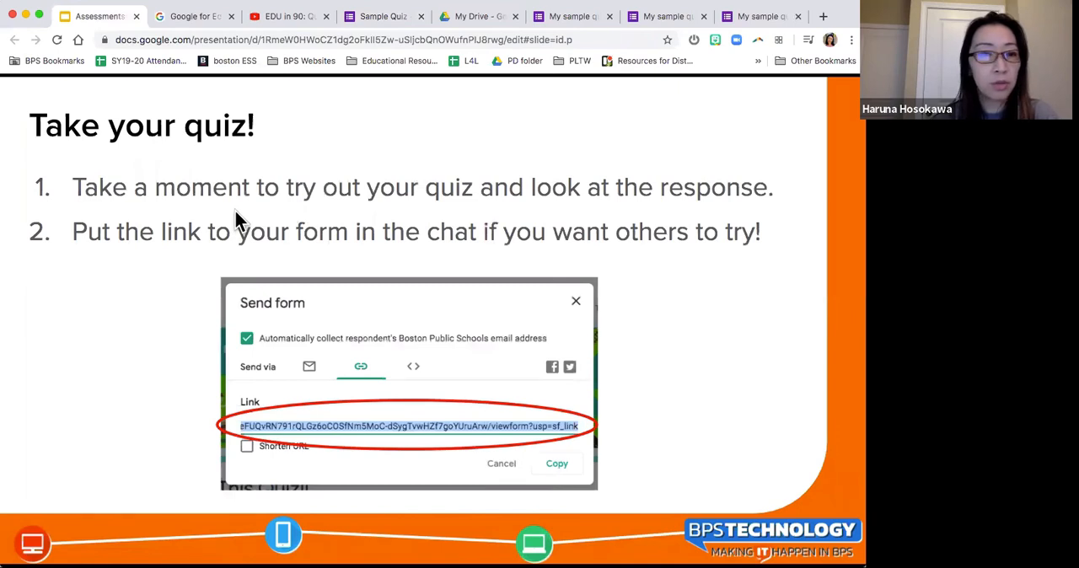
key("Right")
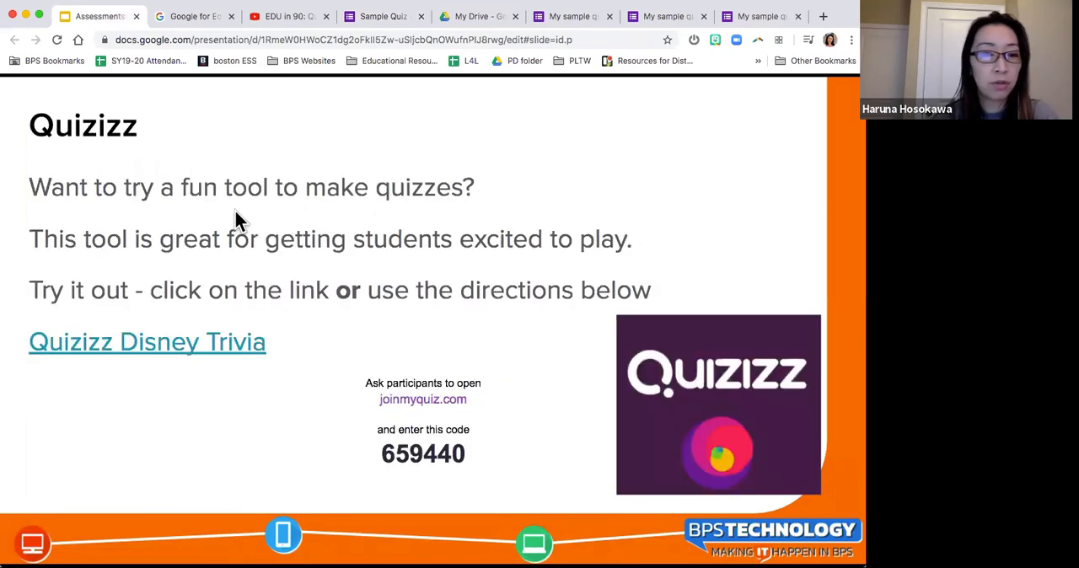